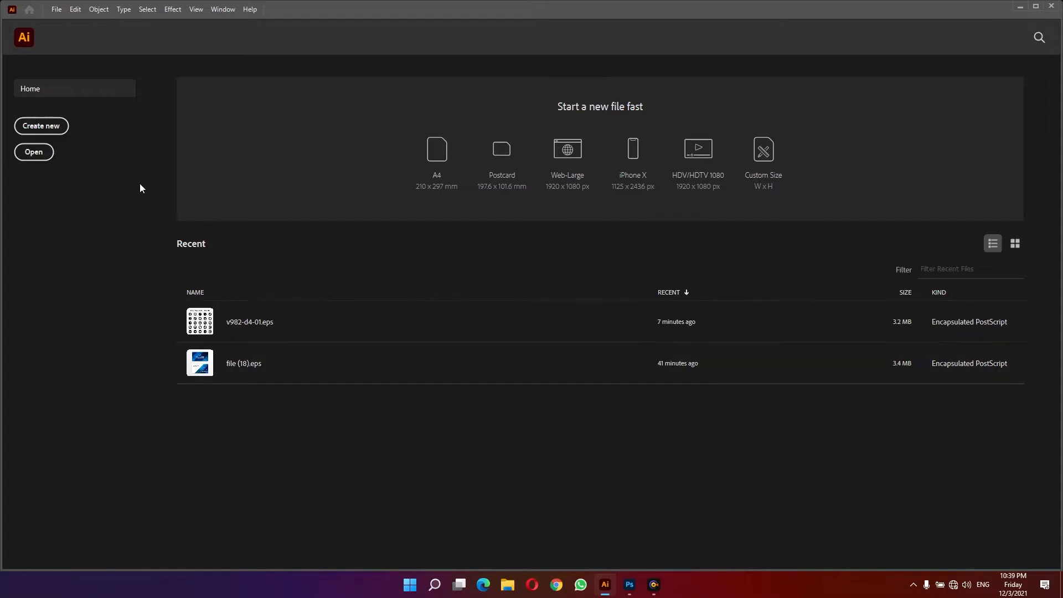
- Create a new 88 × 54 mm document with millimetre units
click(44, 127)
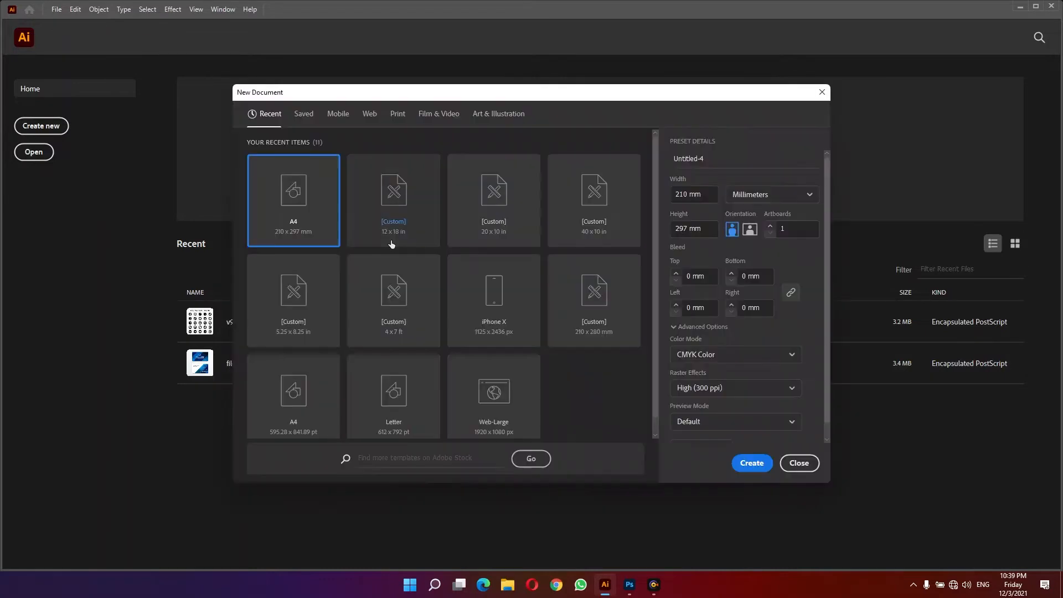
click(769, 196)
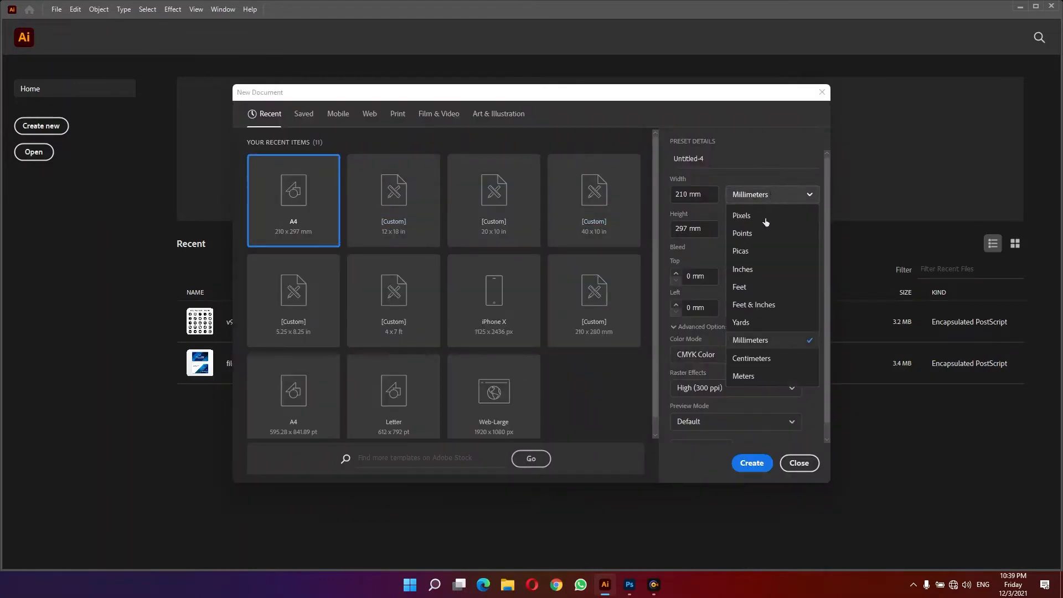
click(754, 341)
click(700, 194)
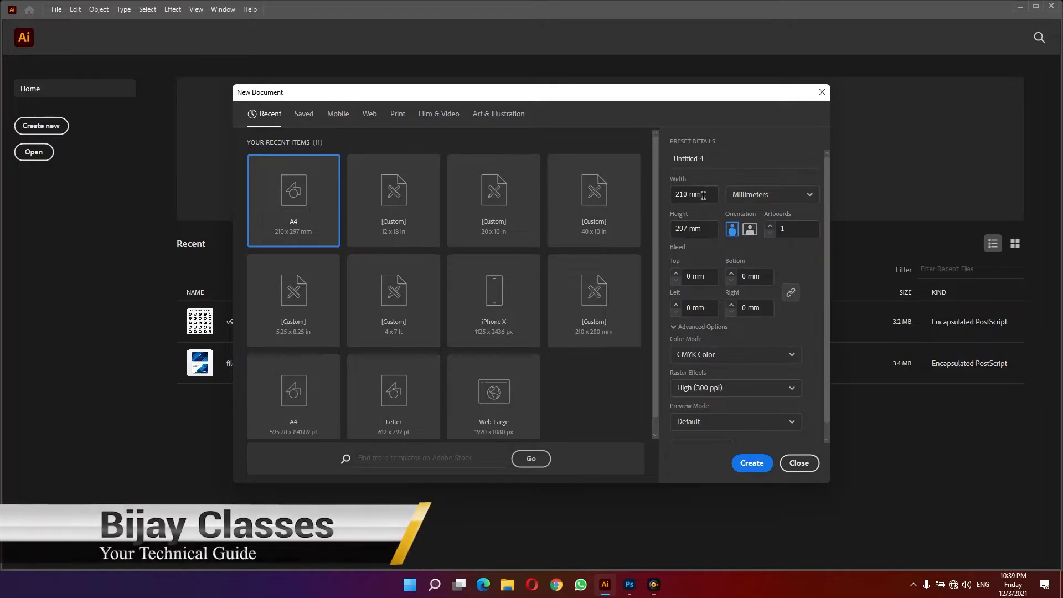
key(ctrl+a)
text(88)
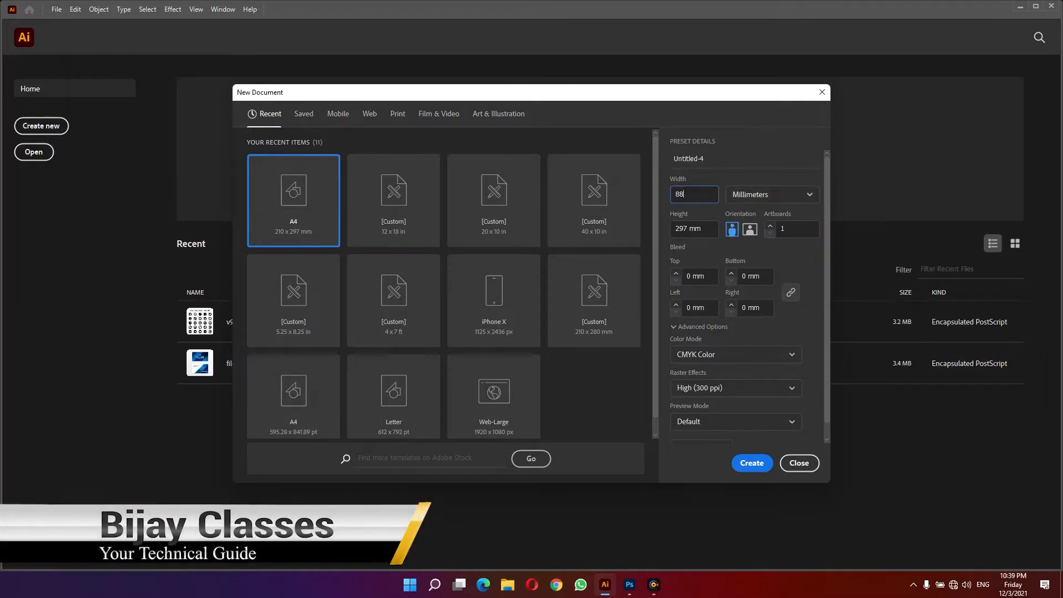
key(Tab)
text(5)
key(Tab)
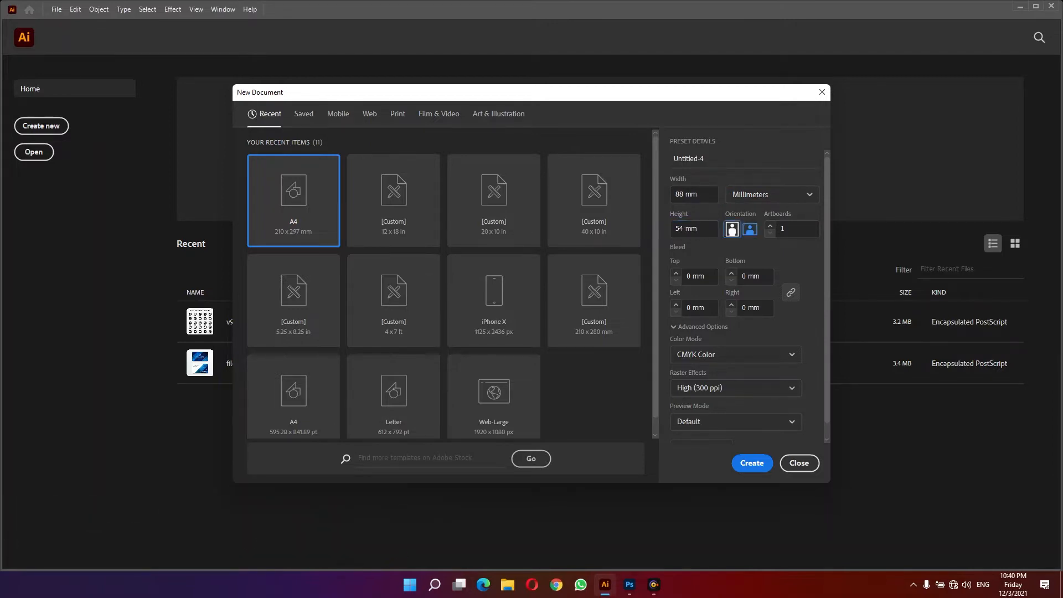
click(753, 465)
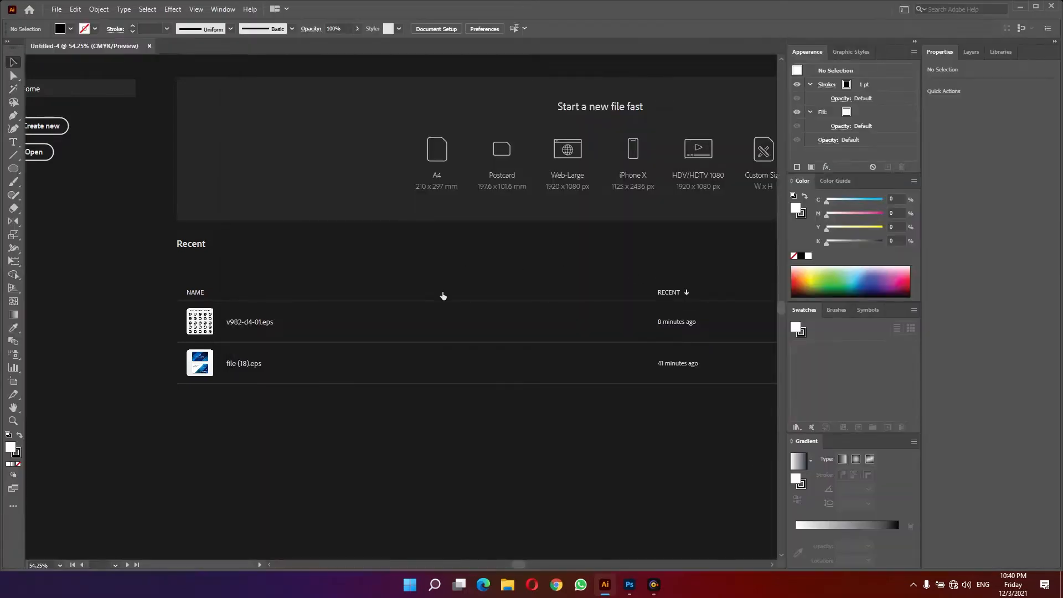
- Draw a rectangle about 93 × 59 mm enclosing the whole artboard
key(ctrl+o)
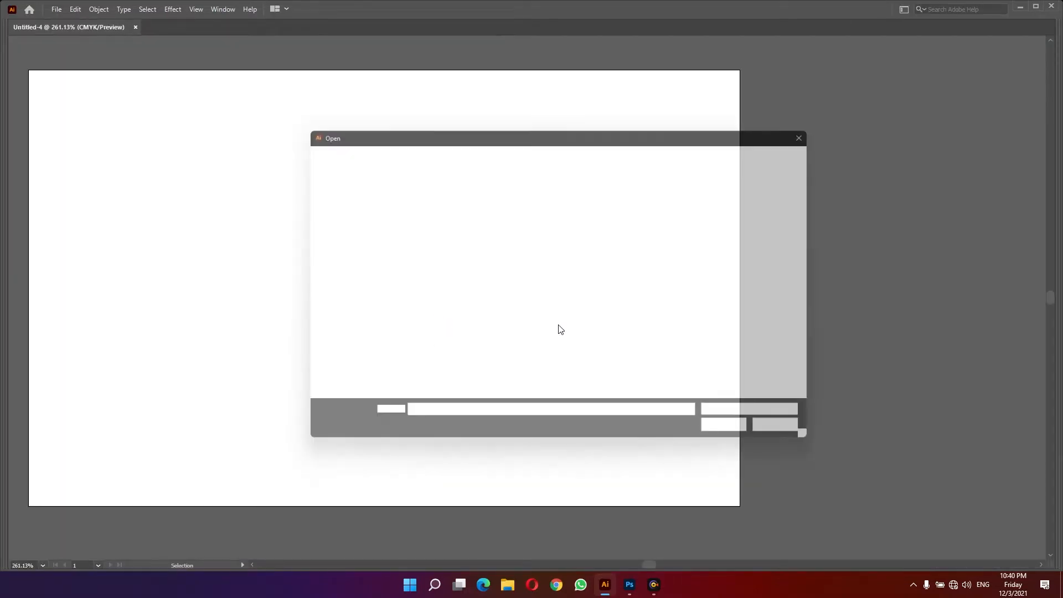
click(794, 434)
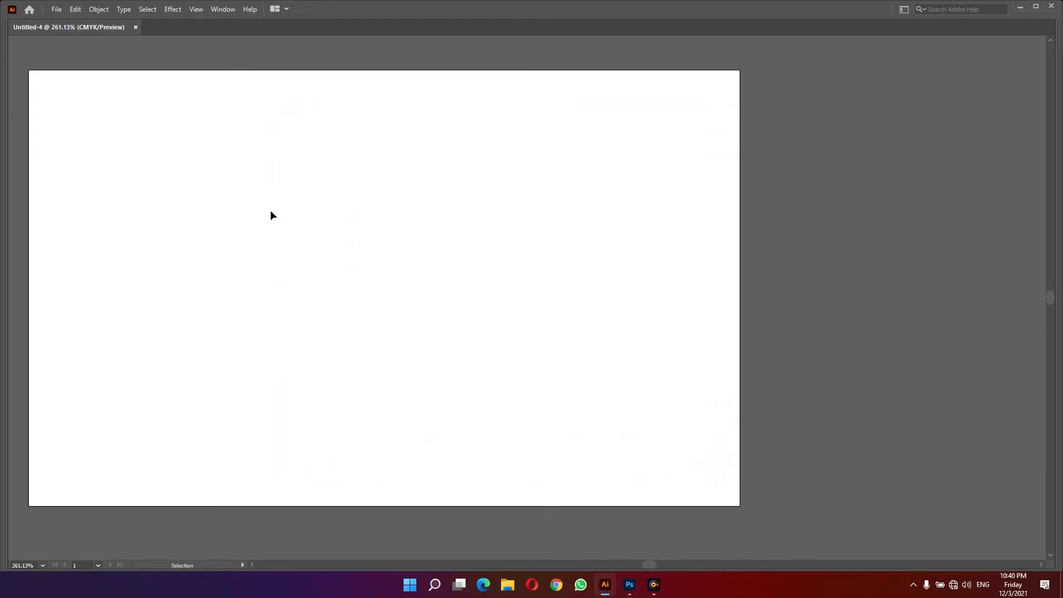
key(space)
drag(340, 242, 461, 272)
key(ctrl+minus)
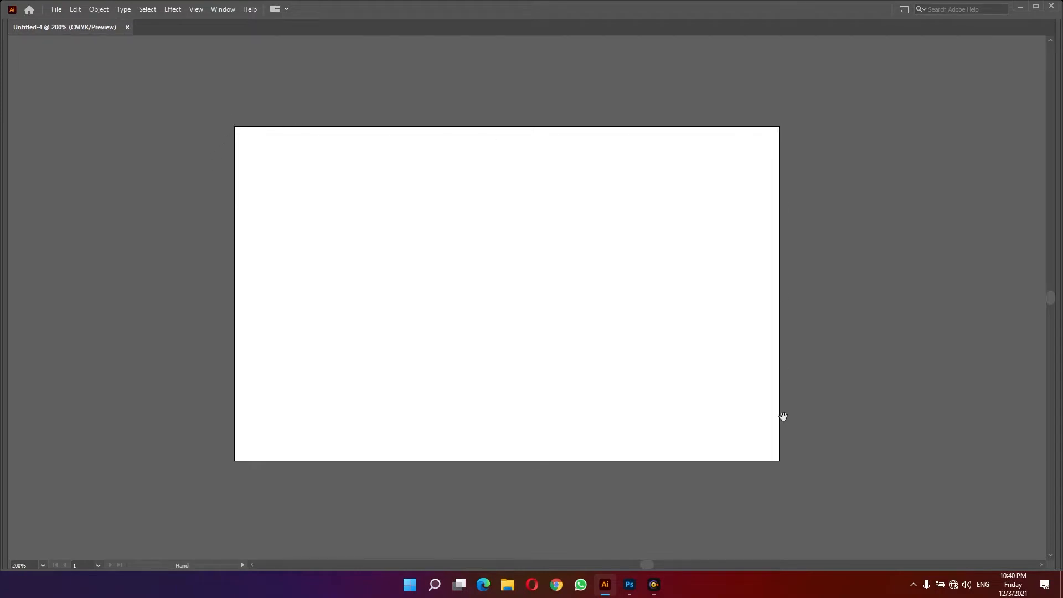
key(m)
drag(221, 112, 794, 477)
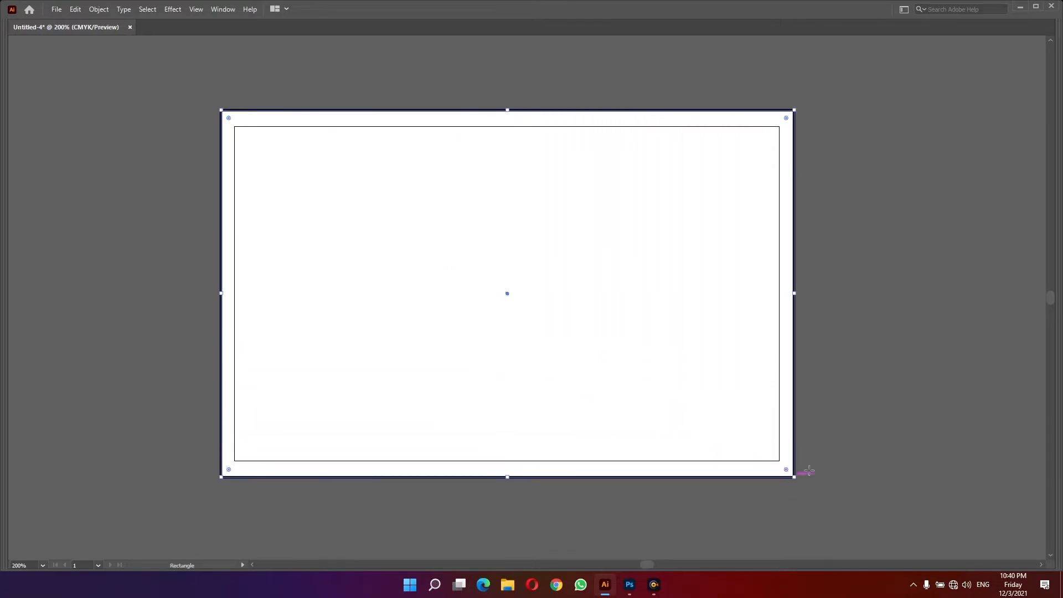
- Set the rectangle's fill to none and its stroke to red
key(v)
key(Tab)
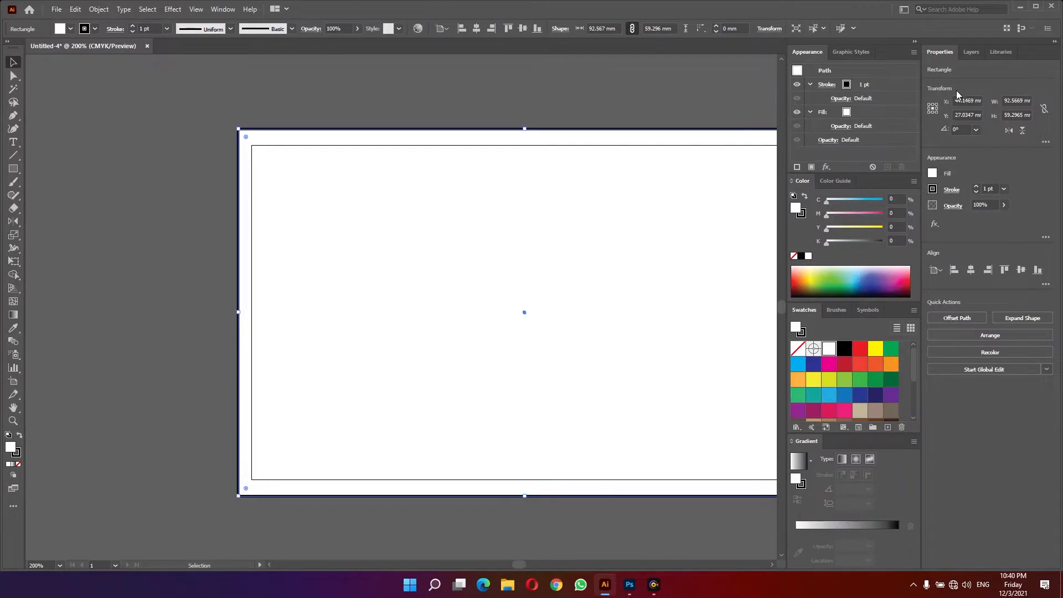
click(795, 351)
key(x)
click(862, 350)
click(385, 91)
drag(389, 100, 262, 93)
mouse_move(702, 268)
mouse_down()
mouse_move(670, 302)
mouse_move(690, 305)
mouse_up()
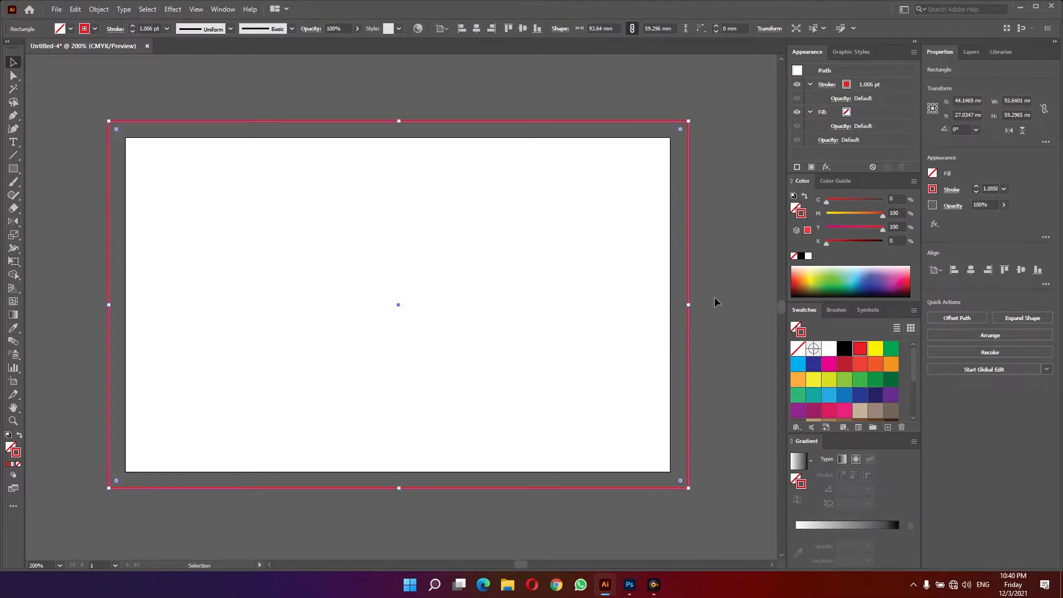
click(714, 302)
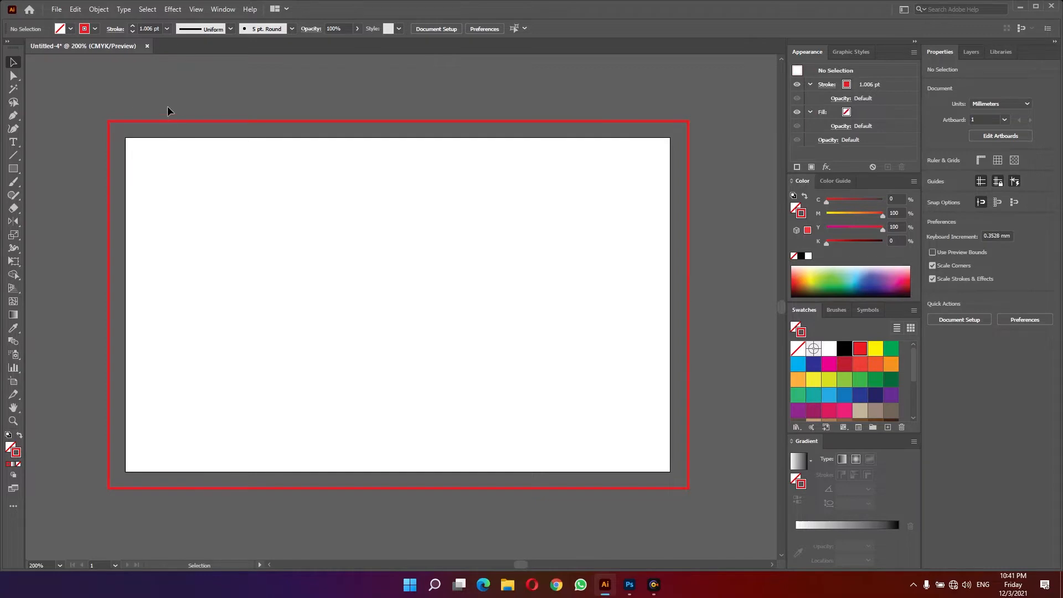
- Add the text label "BLEED" beside the rectangle's upper-right corner
drag(168, 111, 181, 140)
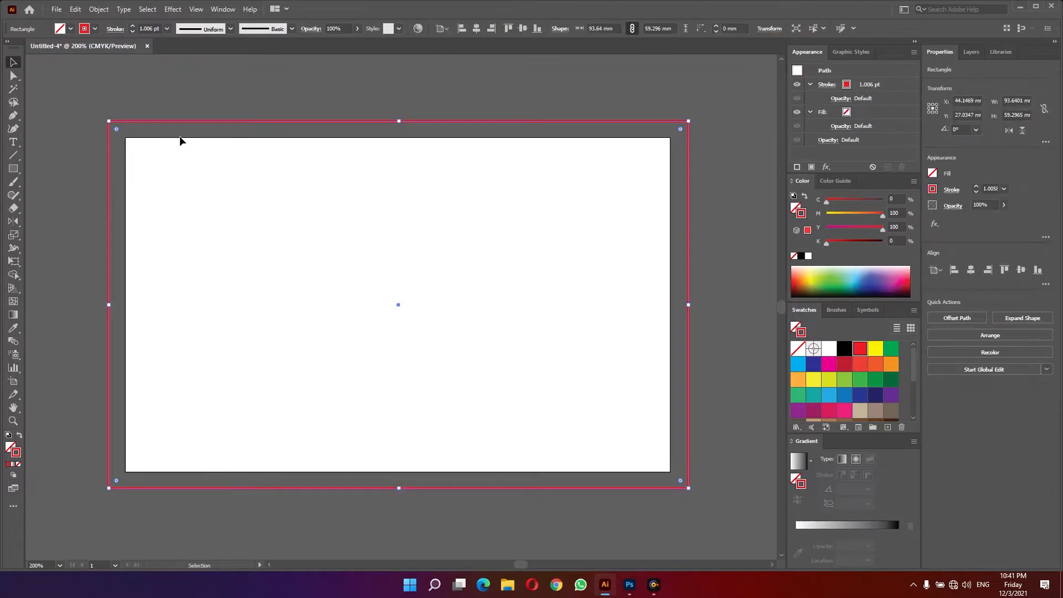
click(217, 89)
key(t)
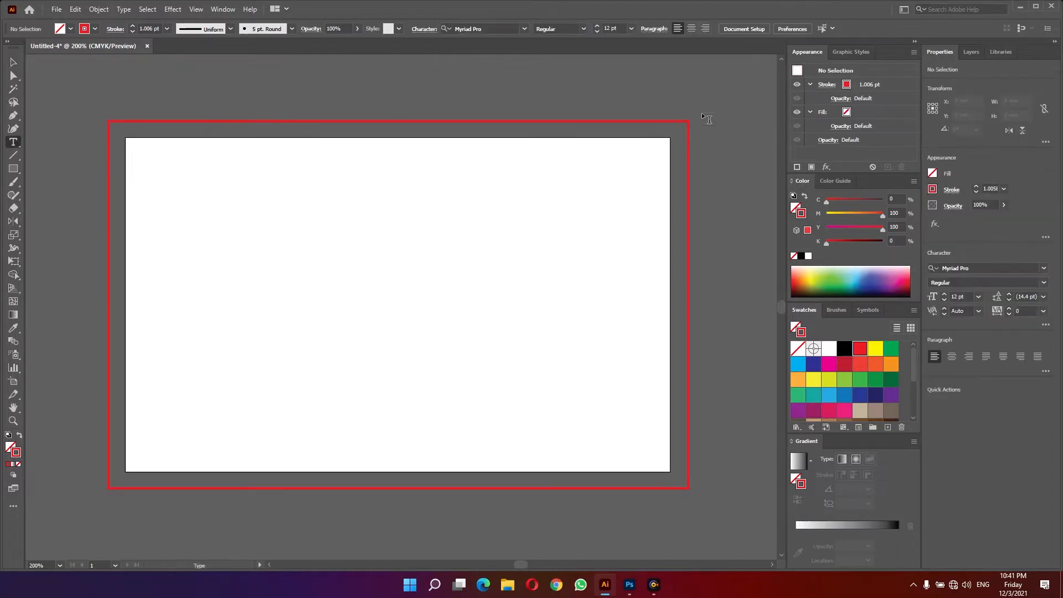
click(707, 131)
text(BLEED)
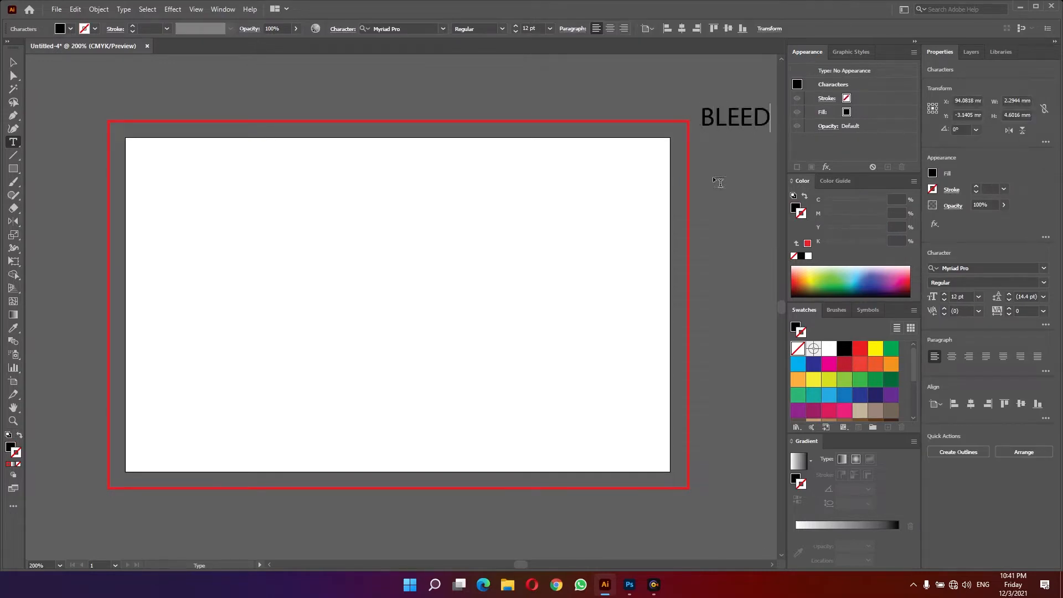
- Position the BLEED label and color it red
key(Escape)
drag(718, 123, 719, 133)
click(860, 348)
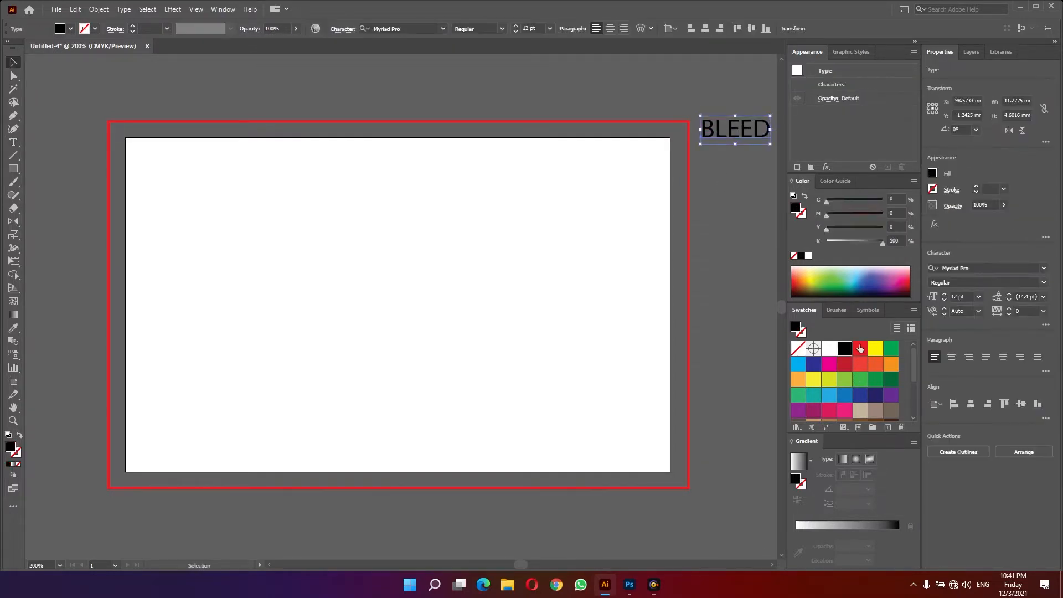
click(731, 264)
drag(706, 233, 677, 228)
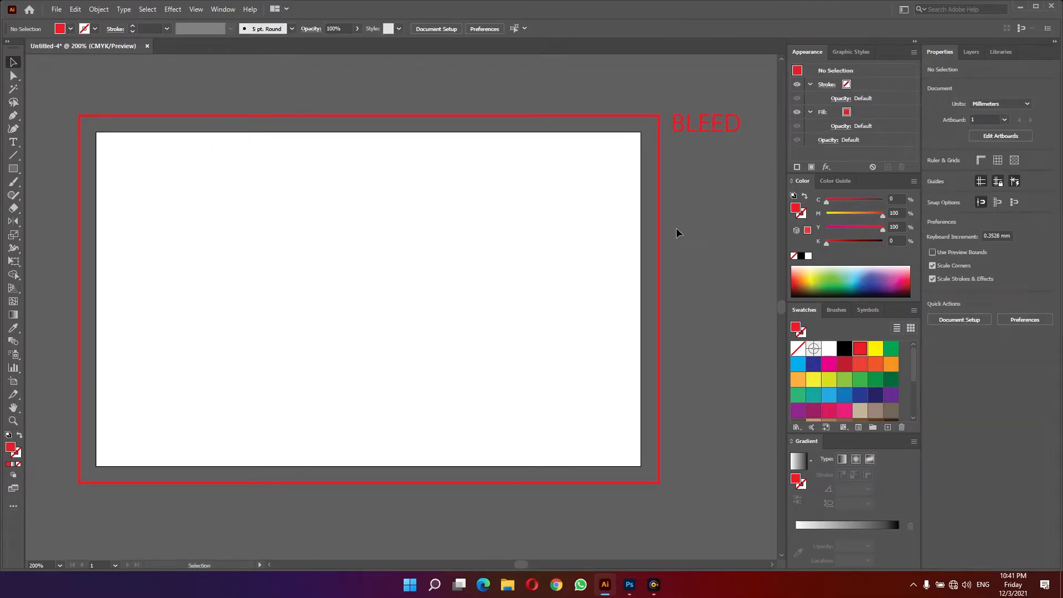
- Make a copy of the rectangle scaled to about 81 × 47 mm inside the artboard, with blue stroke and no fill
click(659, 189)
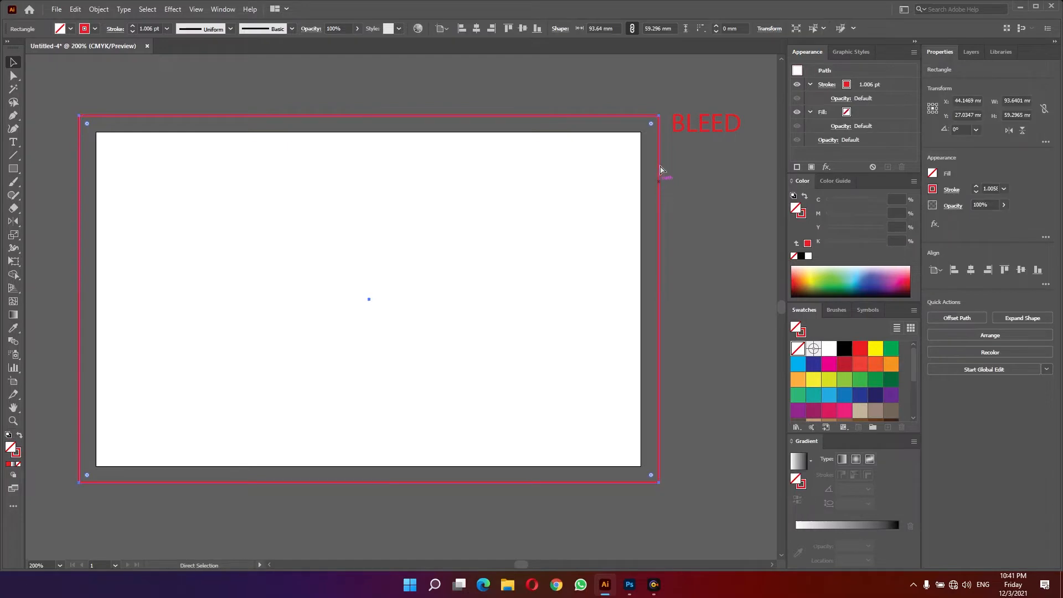
drag(664, 112, 619, 153)
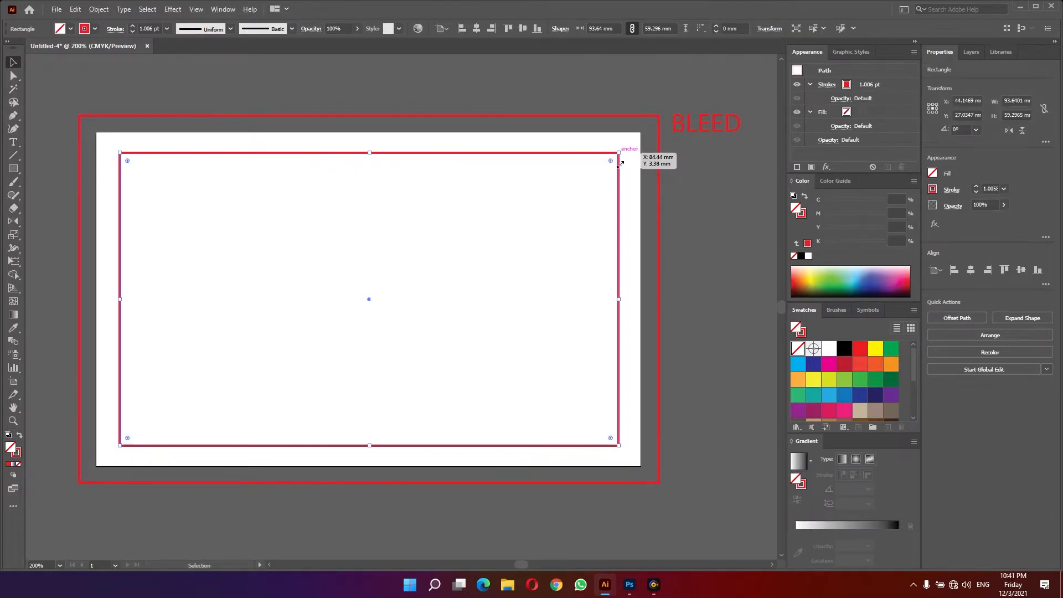
click(812, 365)
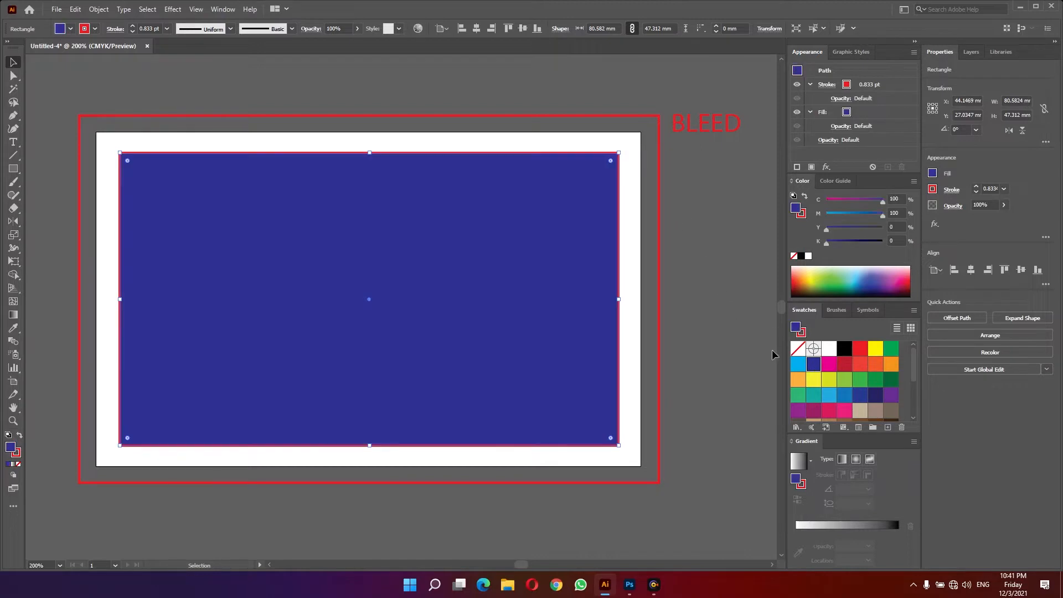
key(shift+x)
click(797, 348)
click(709, 213)
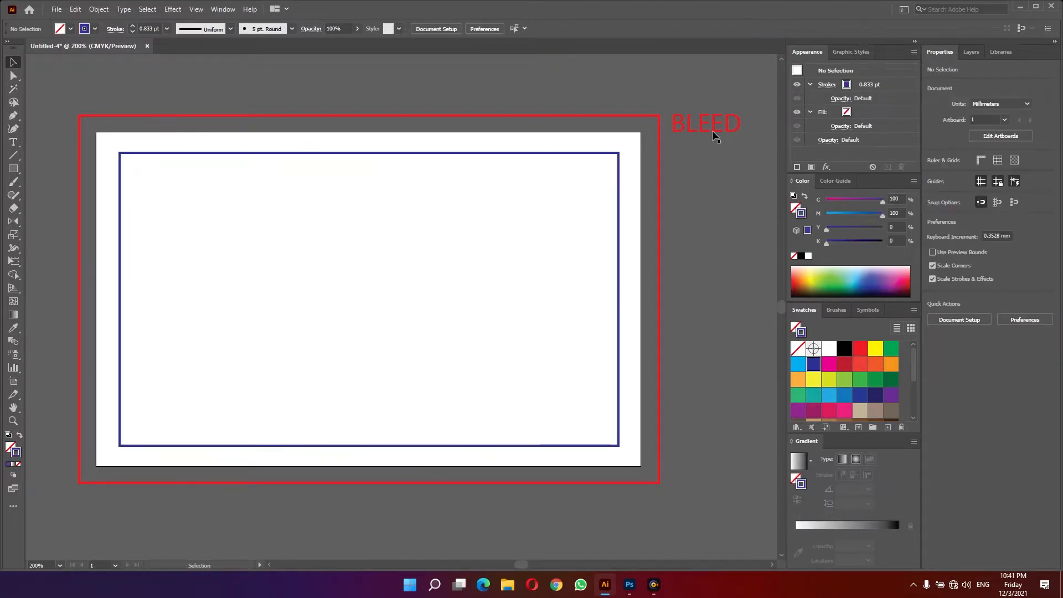
- Duplicate the BLEED label into the inner rectangle's upper-right corner, retype it as "Margine" and color it blue
drag(708, 127, 576, 170)
double_click(574, 170)
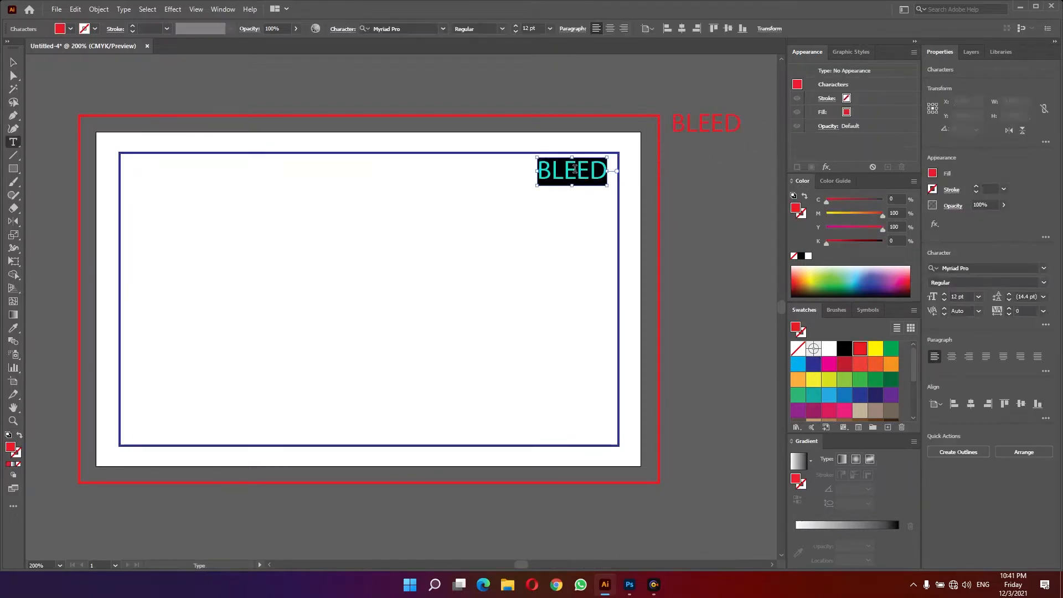
text(Margine)
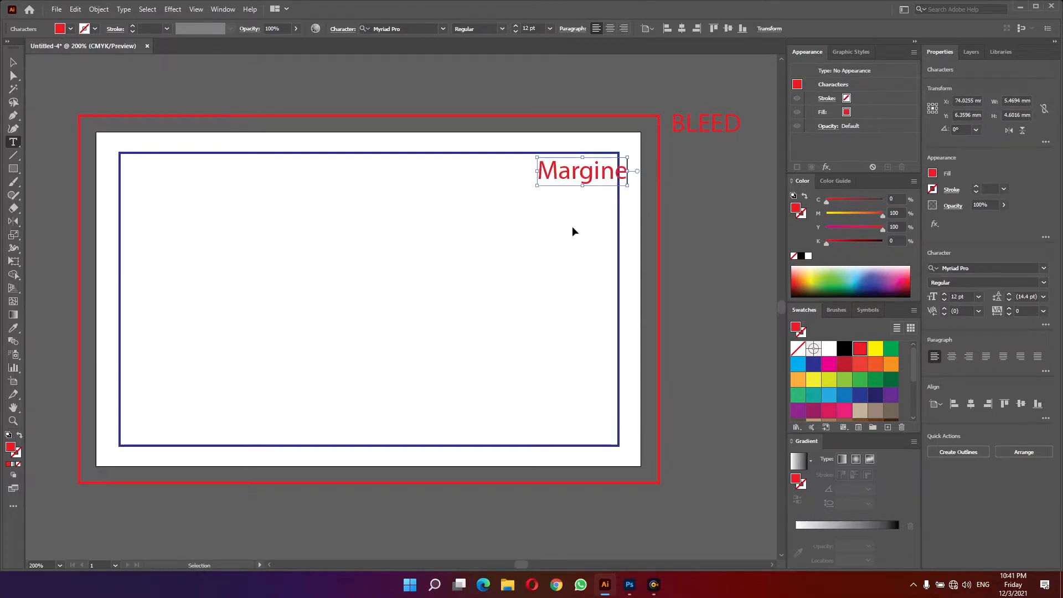
key(Escape)
drag(581, 173, 567, 174)
click(813, 363)
click(694, 295)
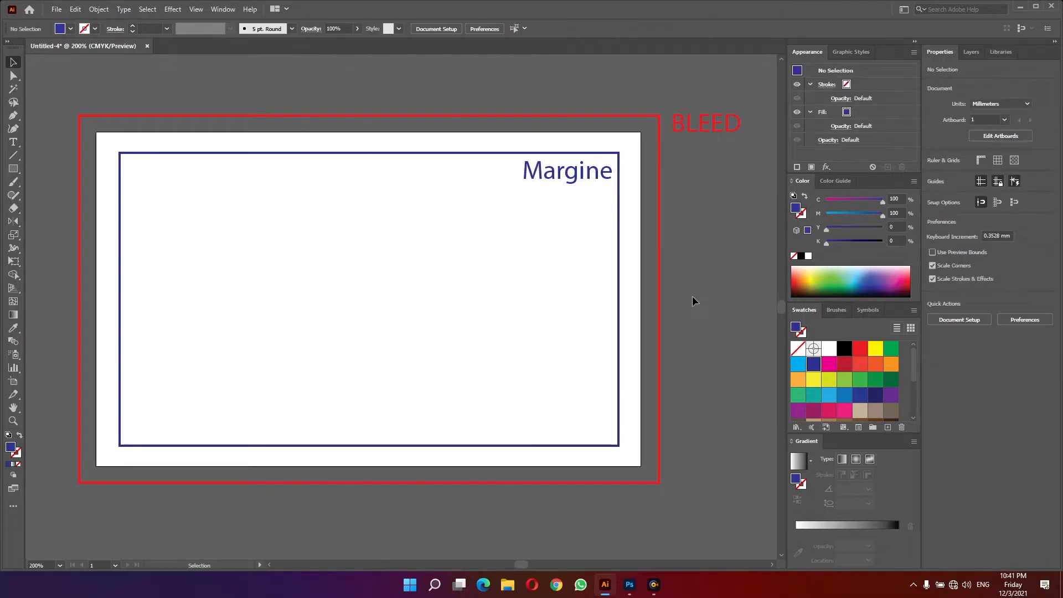
drag(567, 180, 589, 459)
key(alt)
click(712, 443)
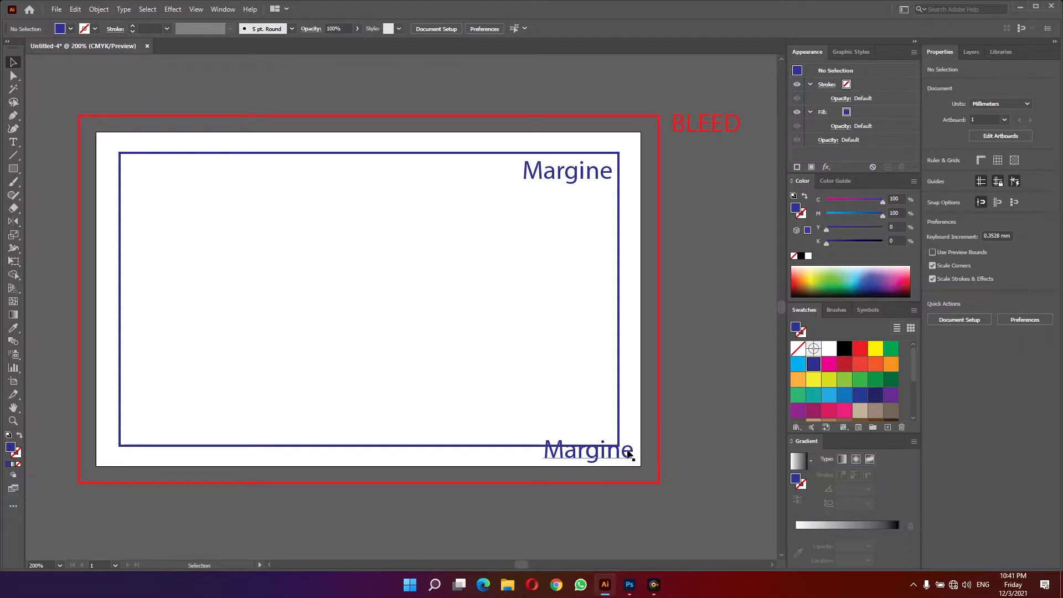
drag(629, 451, 645, 453)
click(710, 460)
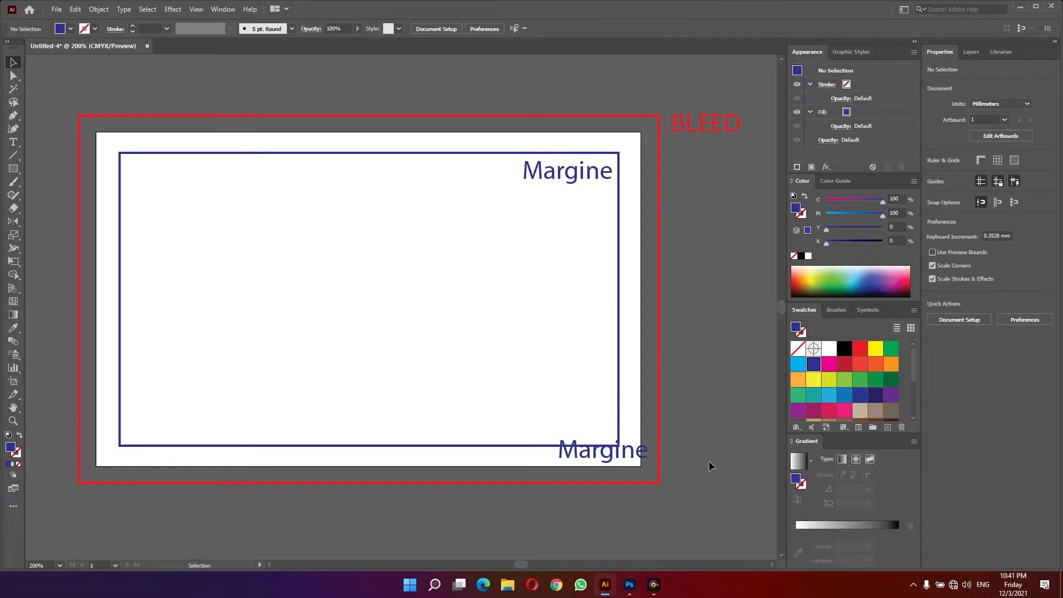
click(633, 456)
key(Delete)
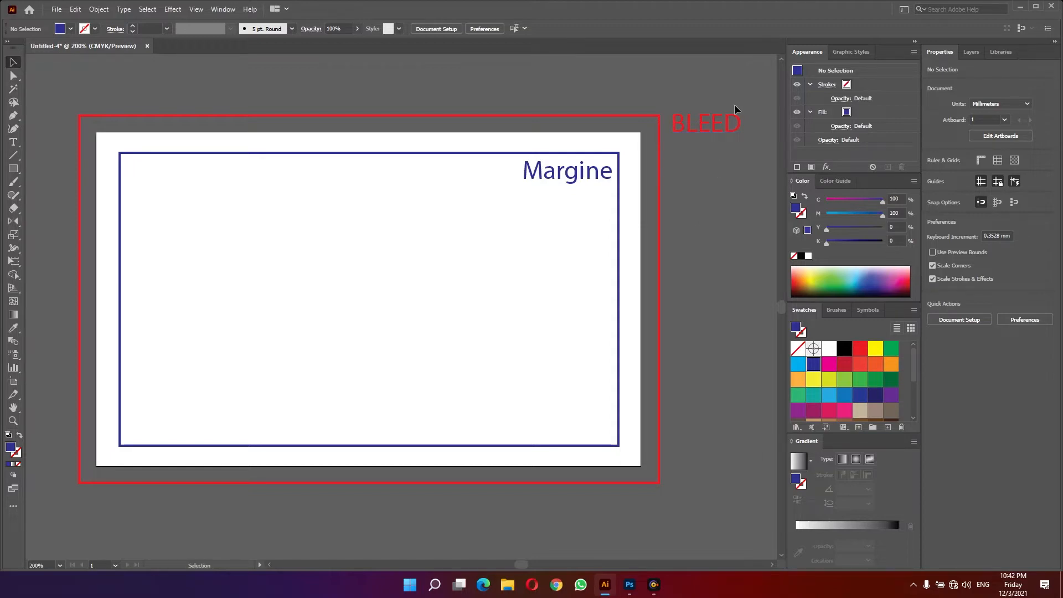
- Delete everything on the artboard and set the document bleed to 3 mm on all sides
key(ctrl+a)
key(Delete)
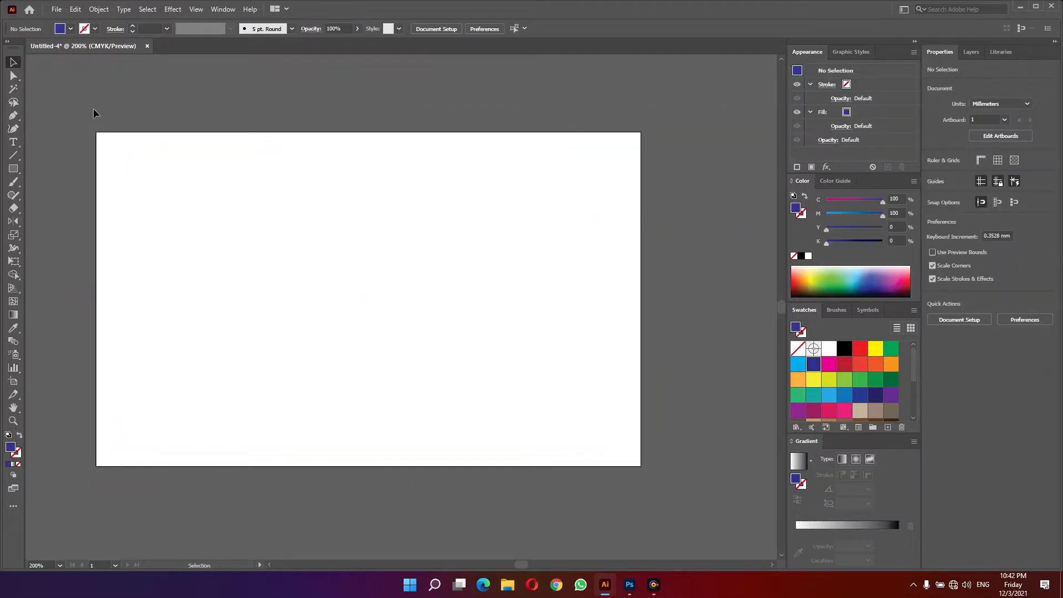
click(58, 10)
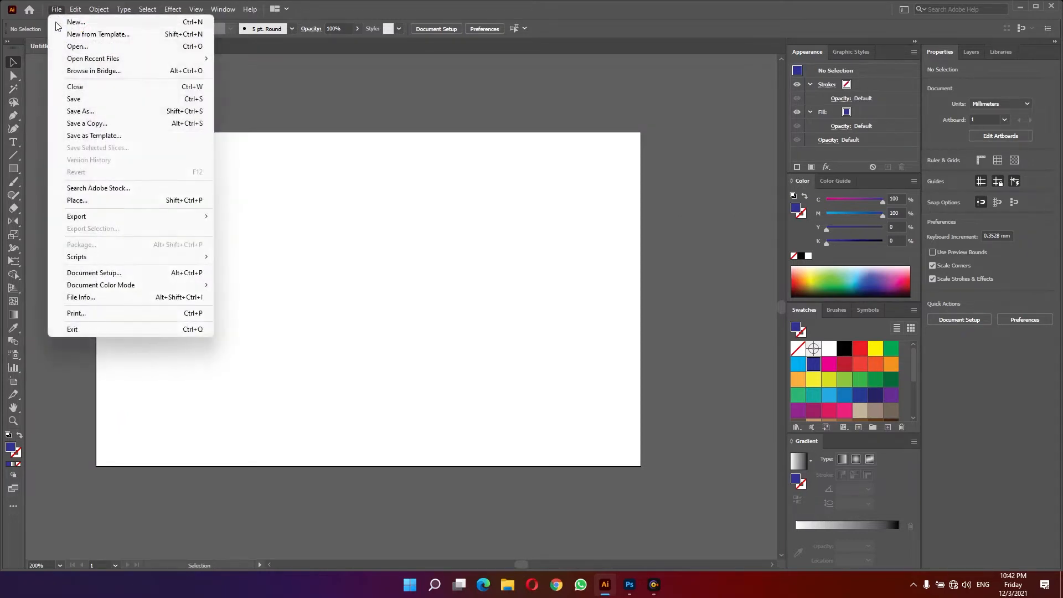
click(109, 277)
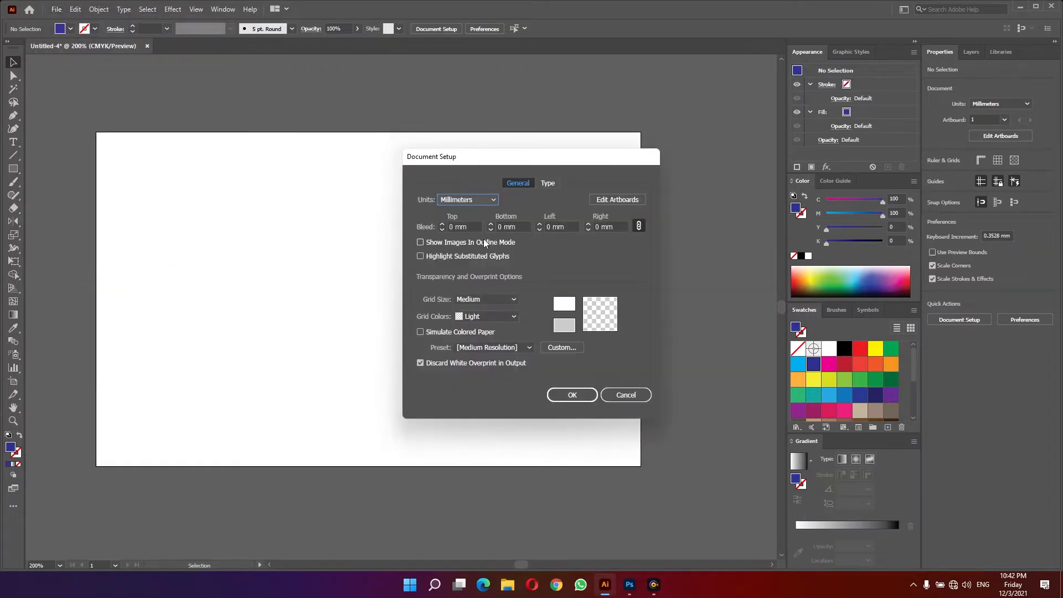
click(474, 228)
drag(474, 227, 415, 227)
text(3)
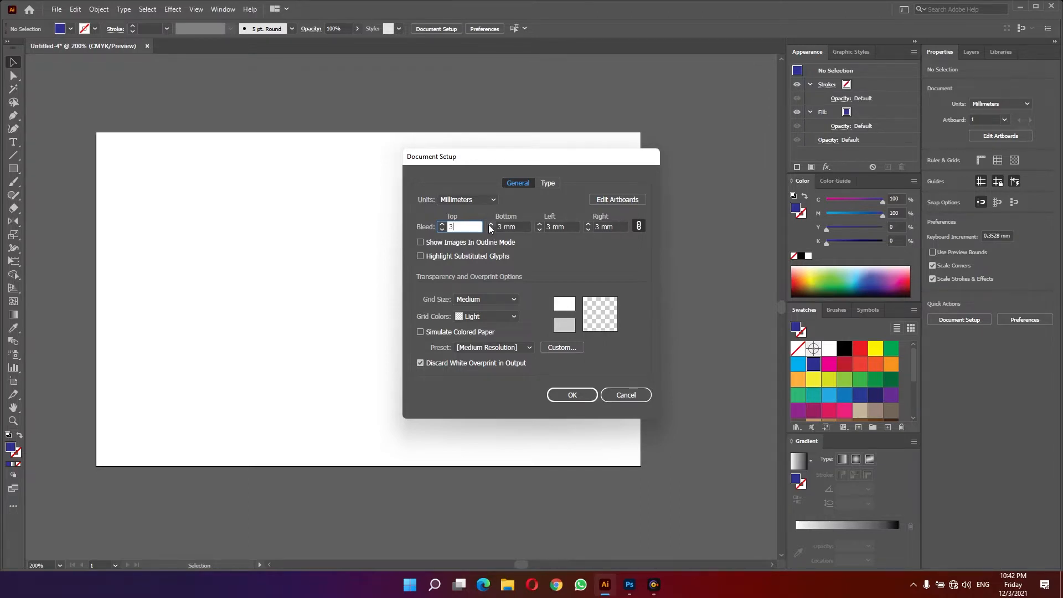
click(565, 395)
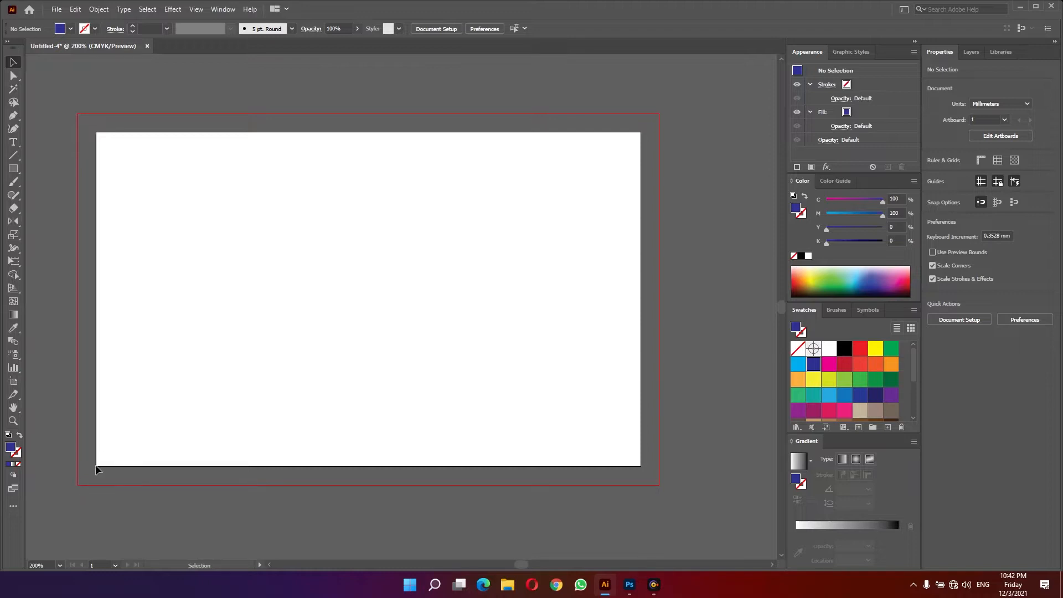
- Draw an 88 × 54 mm blue rectangle covering the artboard
click(12, 172)
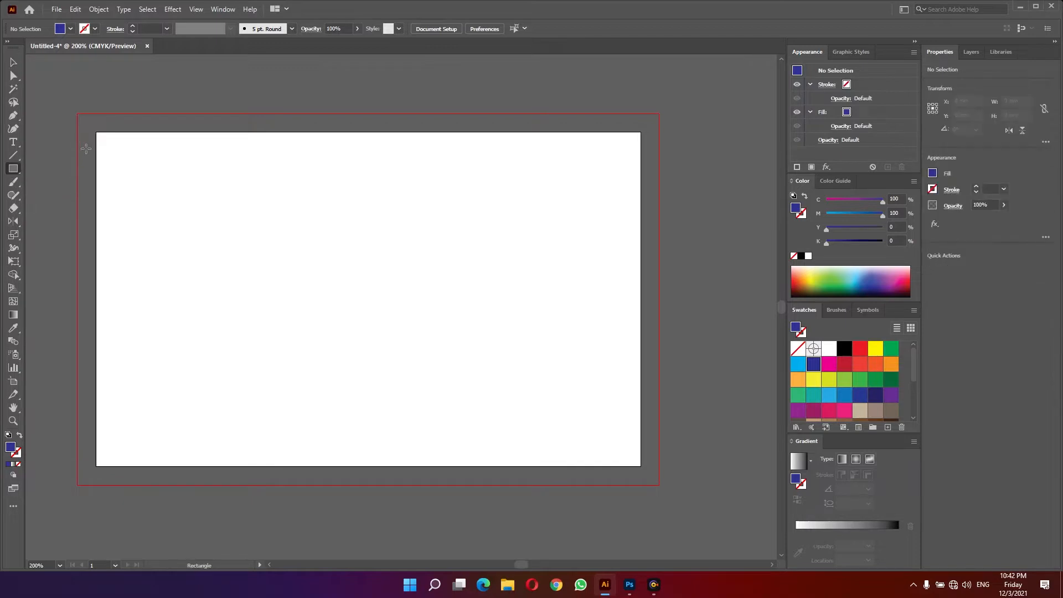
drag(96, 132, 641, 466)
click(13, 62)
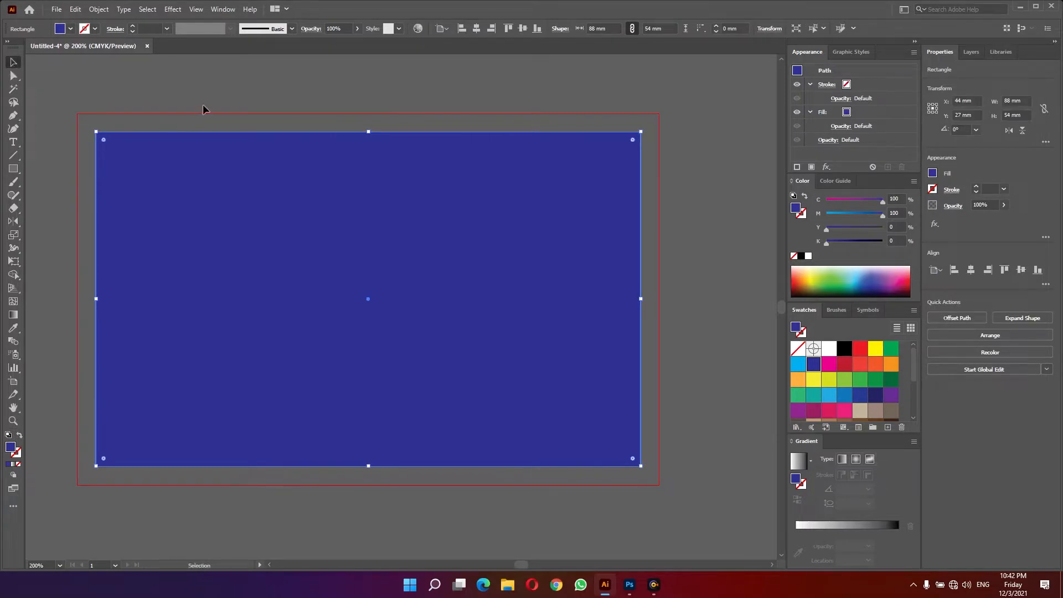
- Offset the blue rectangle's path inward by -3 mm
click(96, 11)
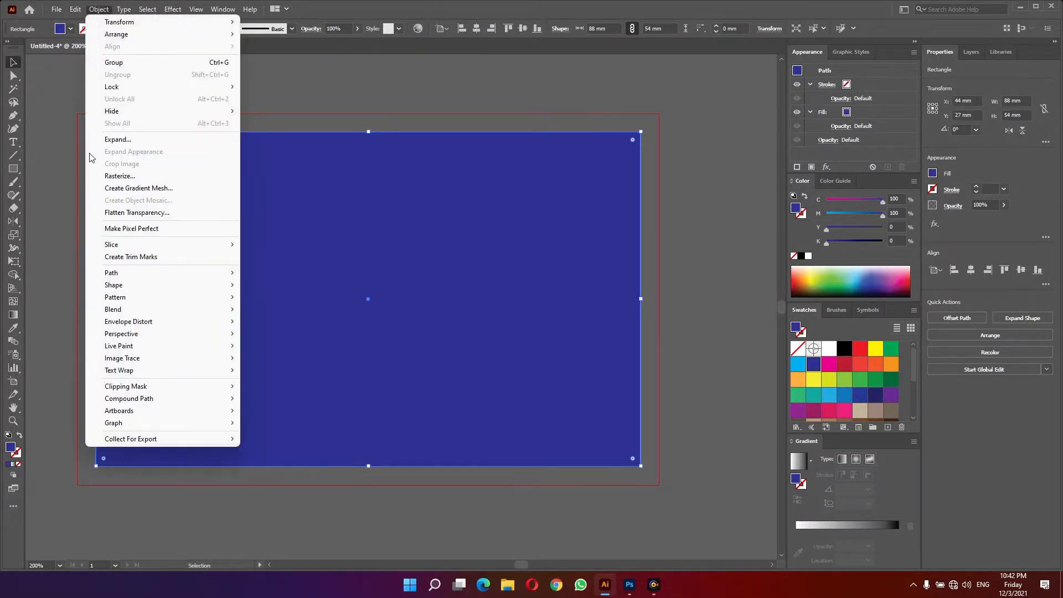
mouse_move(114, 277)
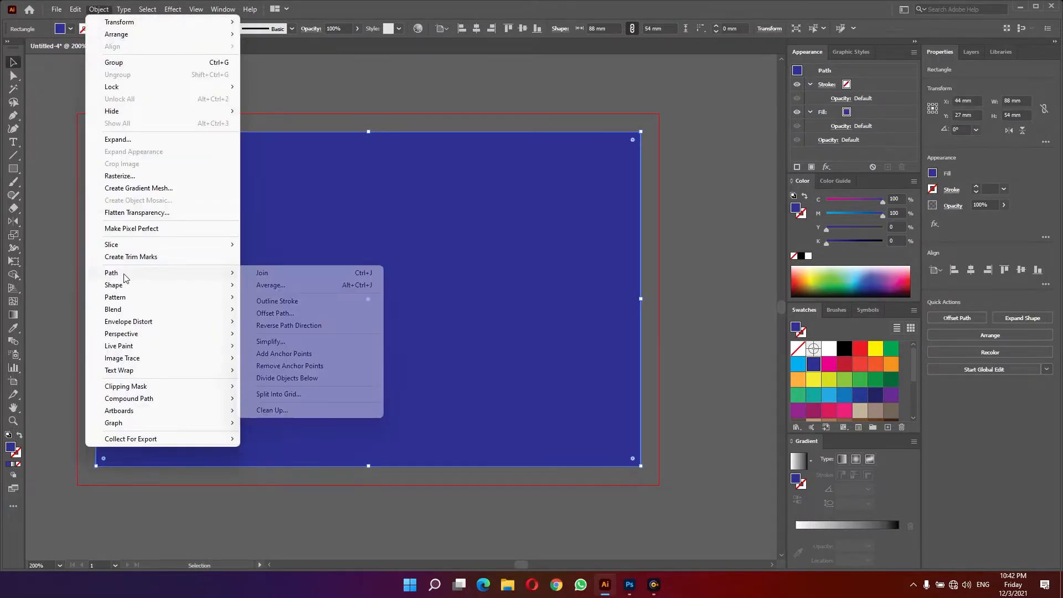
click(310, 314)
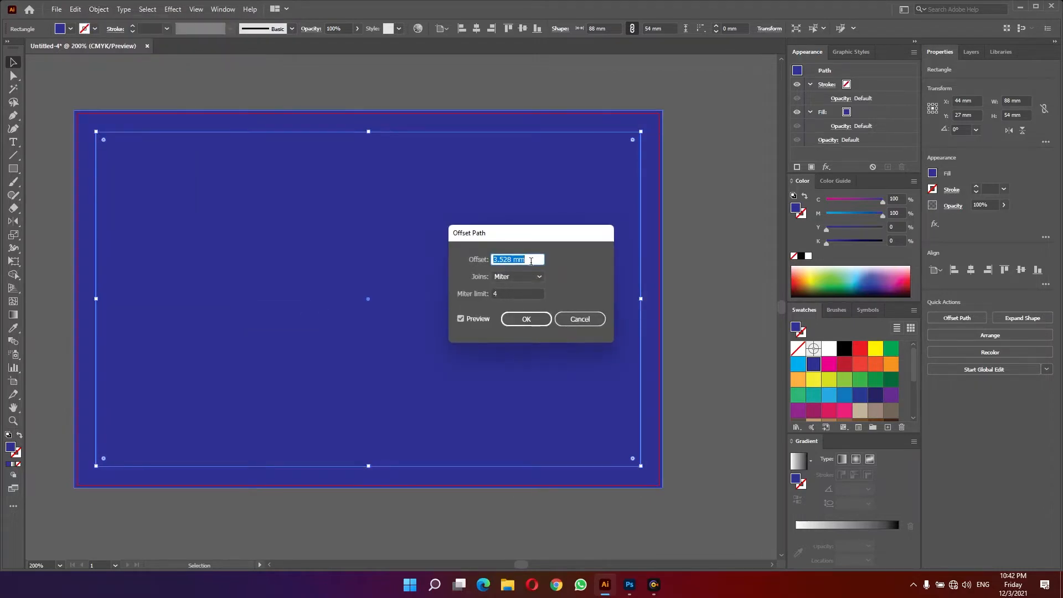
text(-3)
click(526, 322)
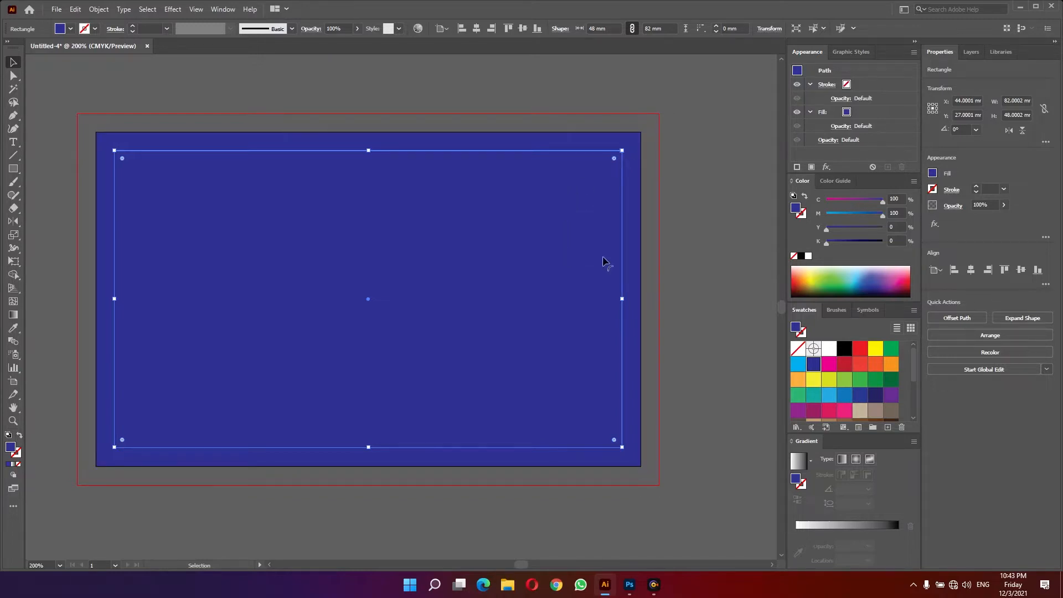
- Fill the offset rectangle white, then move the original blue rectangle aside and delete it
click(828, 350)
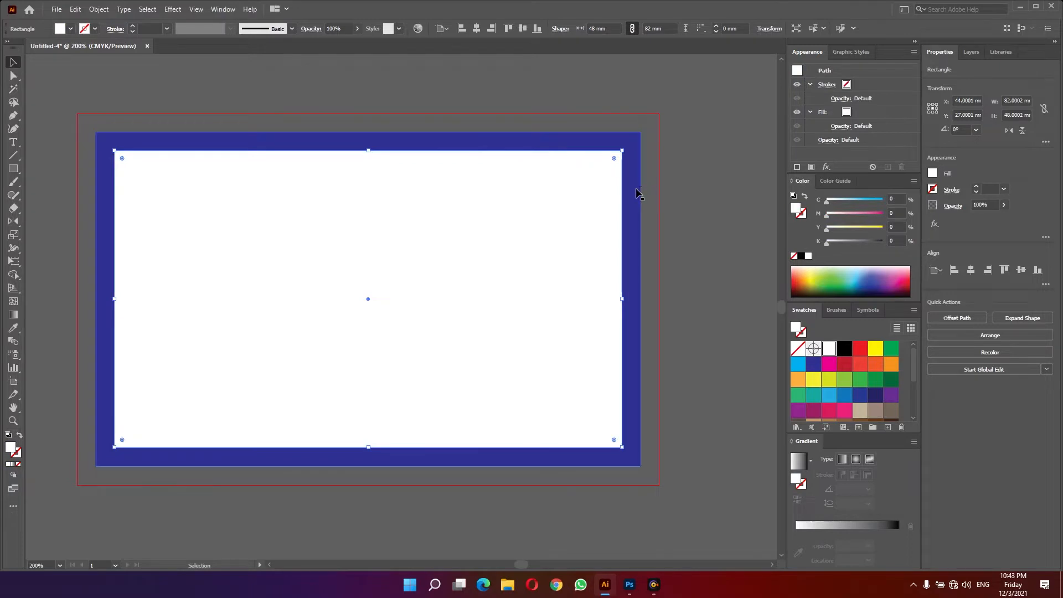
drag(636, 190, 744, 111)
drag(706, 340, 713, 222)
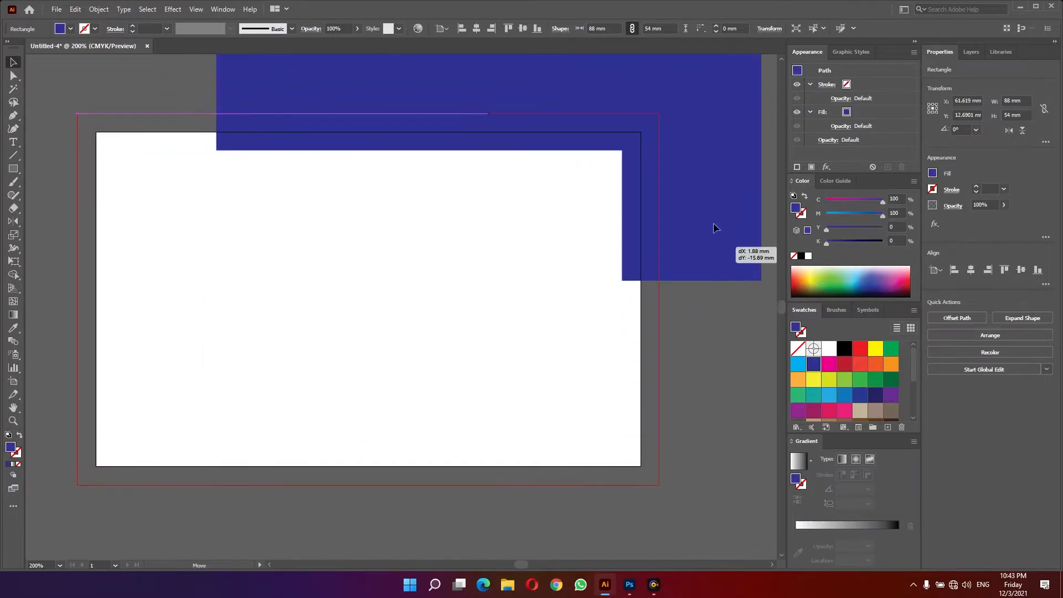
key(Delete)
- Fill the inner rectangle teal and convert it into guides
click(542, 240)
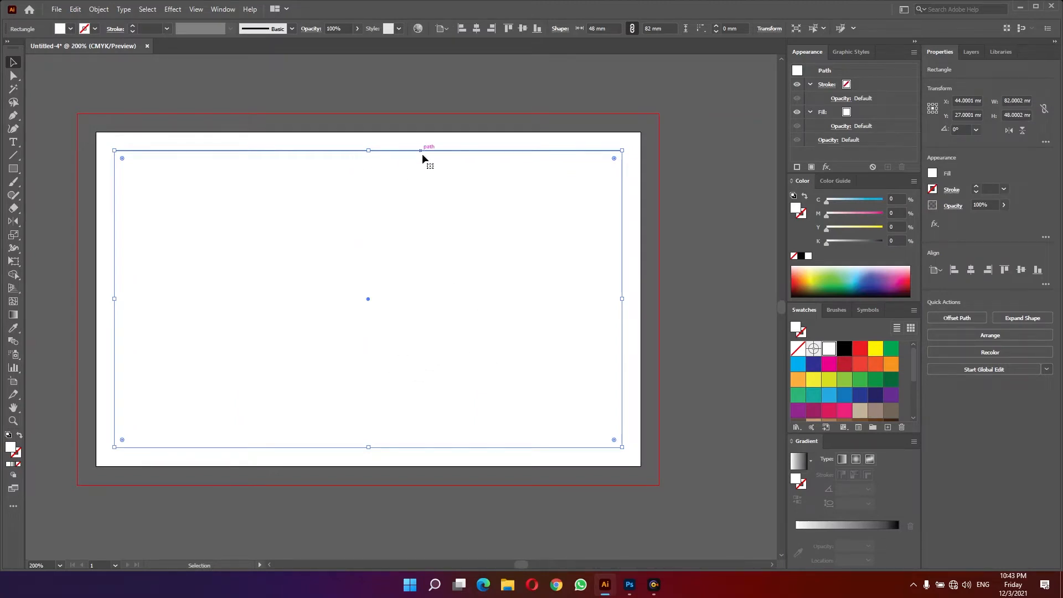
click(852, 279)
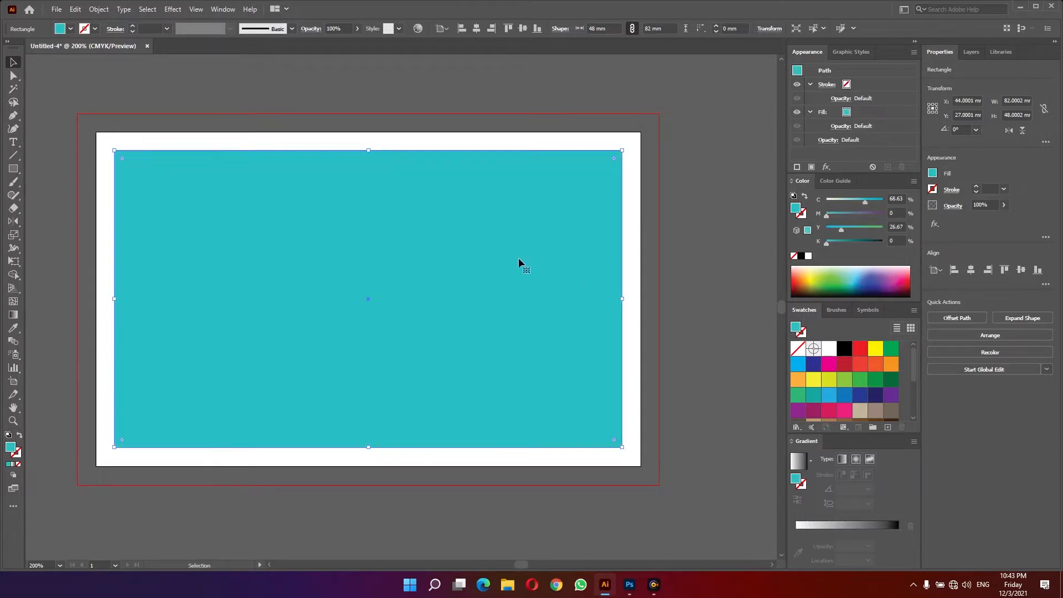
click(686, 212)
click(471, 206)
right_click(470, 206)
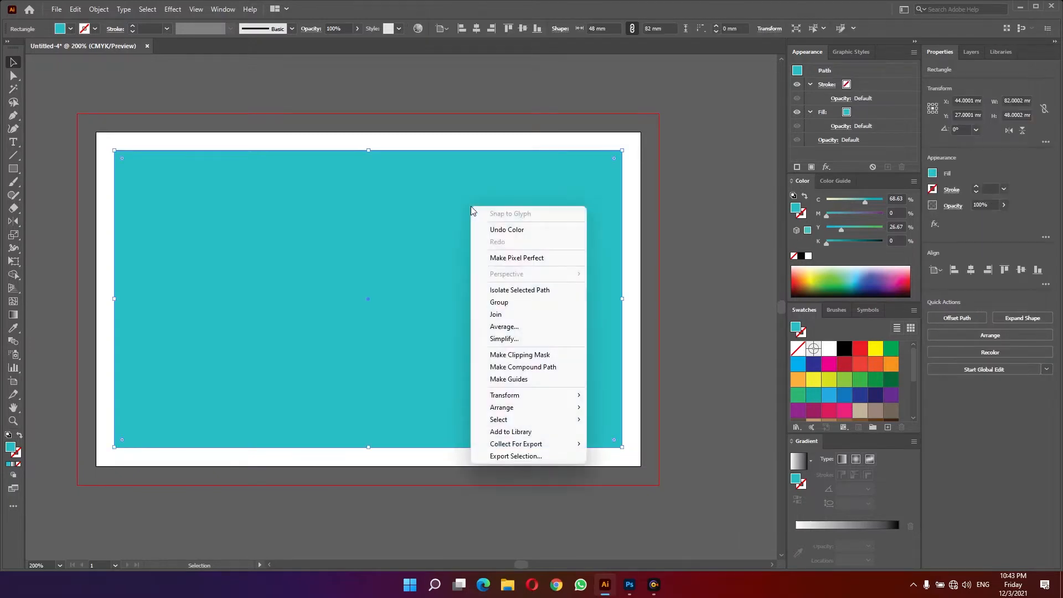
click(524, 381)
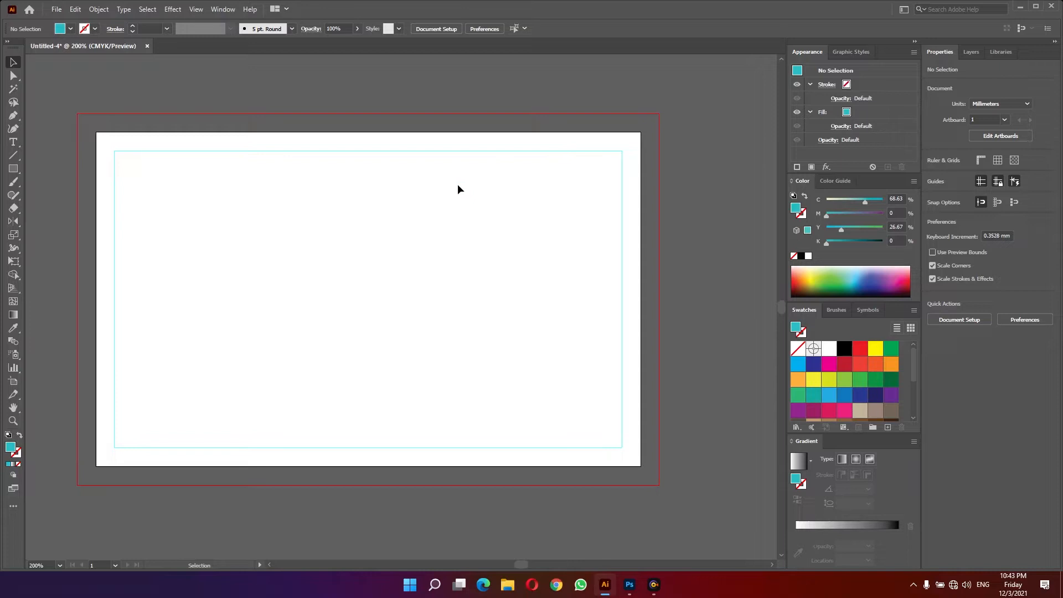
- Show the rulers
click(196, 10)
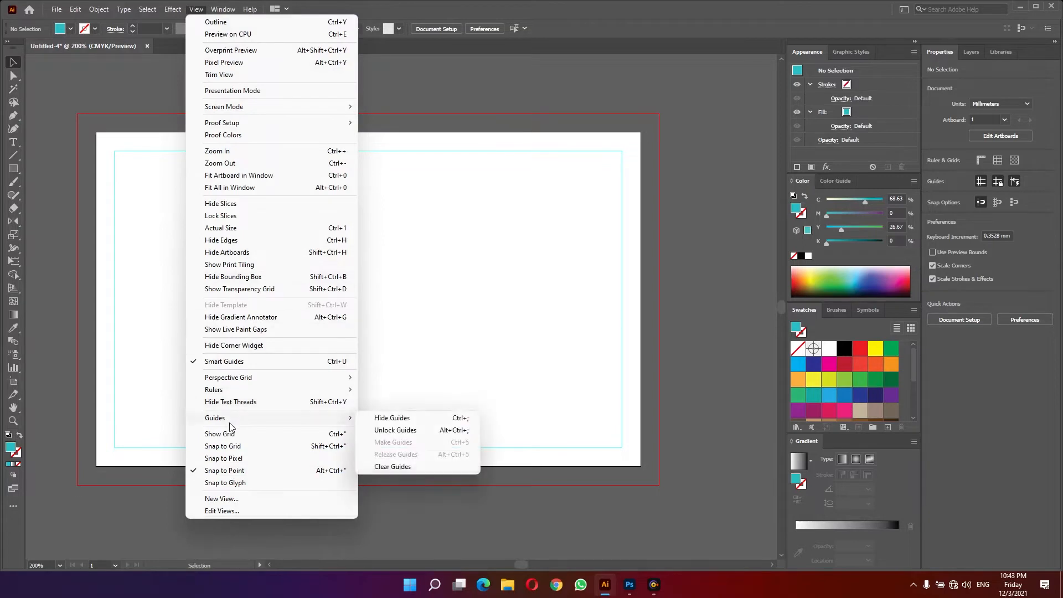
mouse_move(231, 392)
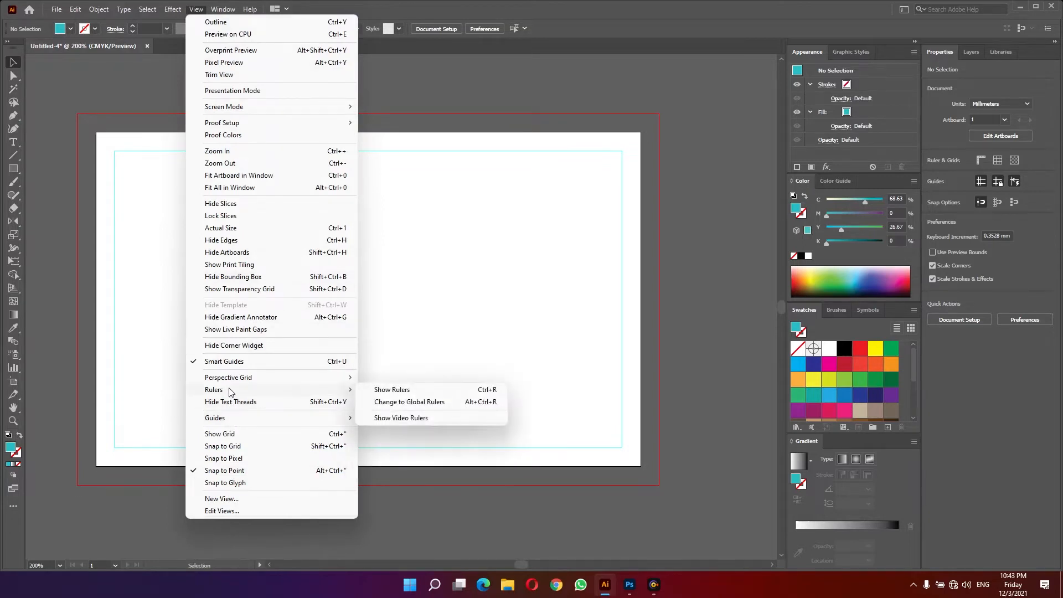
click(382, 393)
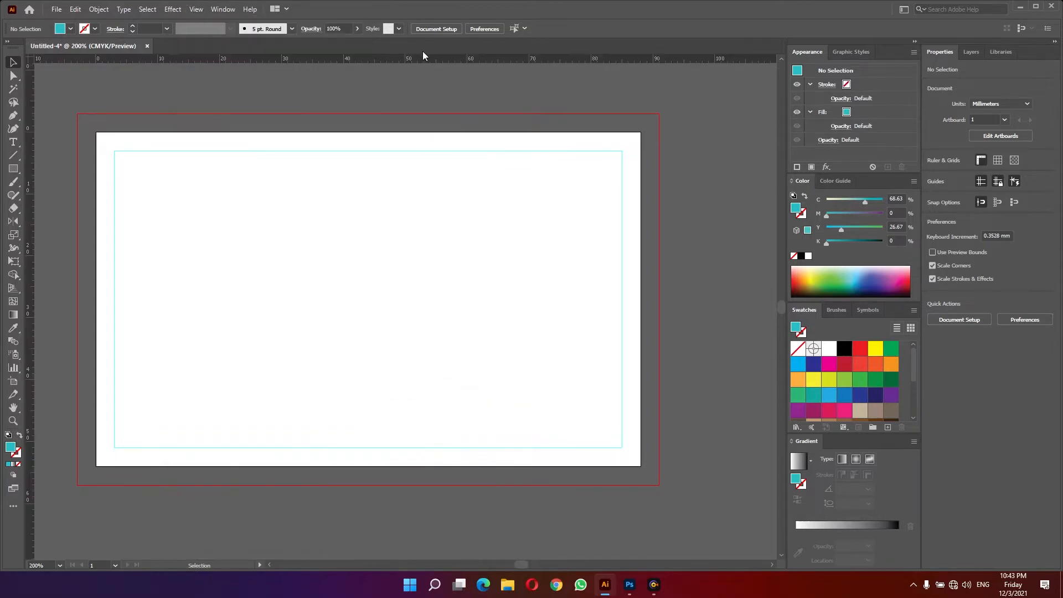
drag(419, 62, 418, 216)
drag(26, 193, 192, 208)
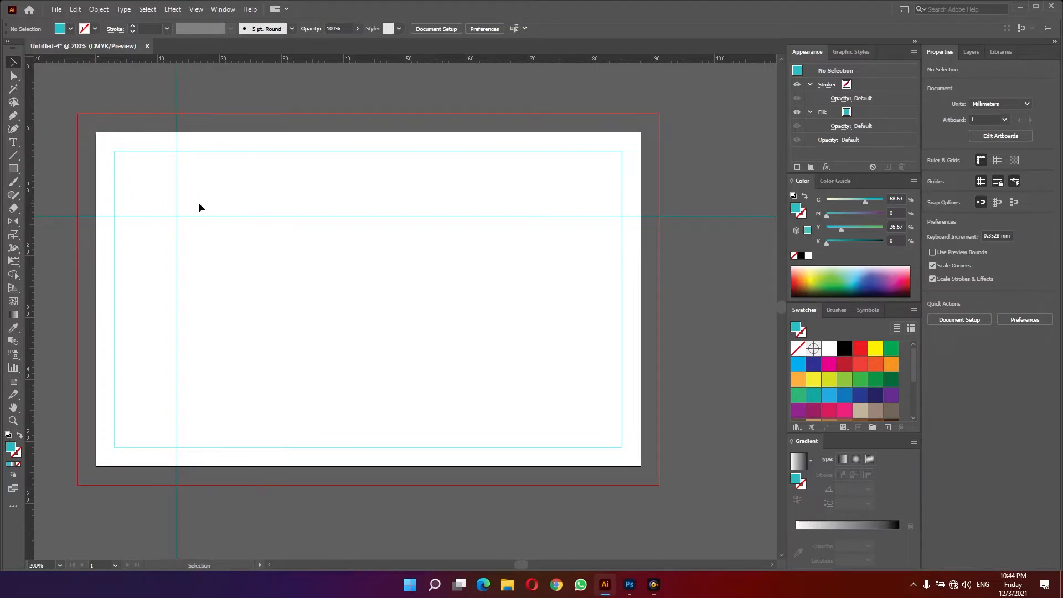
key(ctrl+z)
key(ctrl+z)
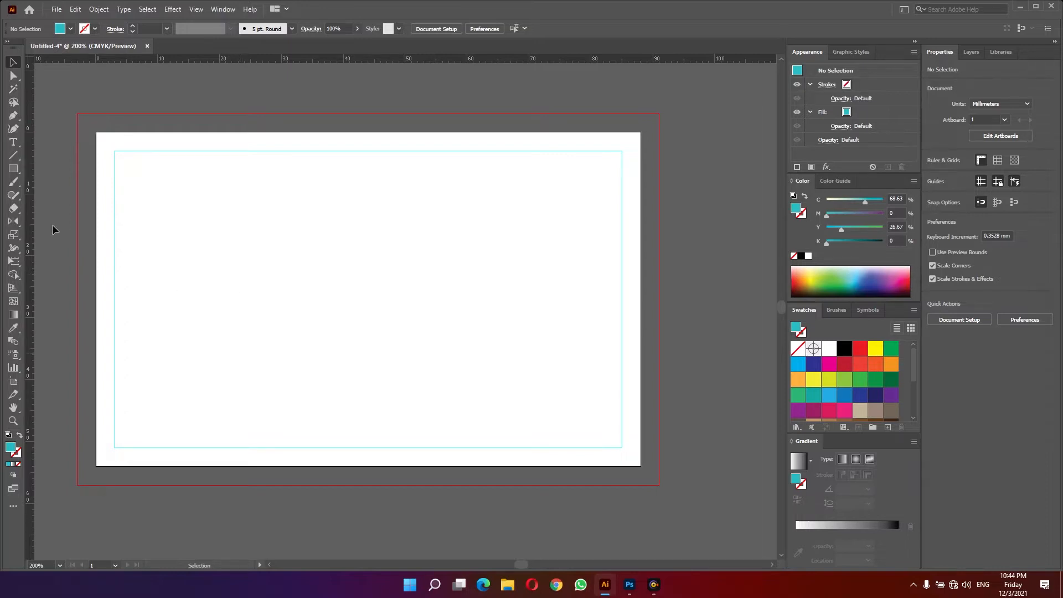
- Draw a teal square about 24.6 × 24.6 mm and duplicate it diagonally up and right so the copies overlap
click(14, 171)
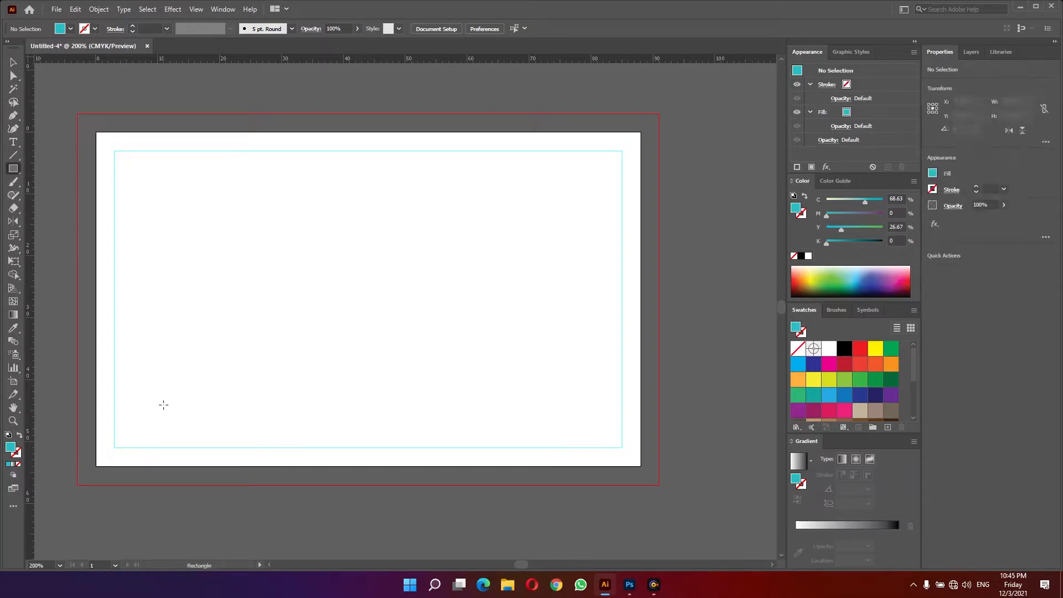
drag(148, 417, 300, 270)
key(v)
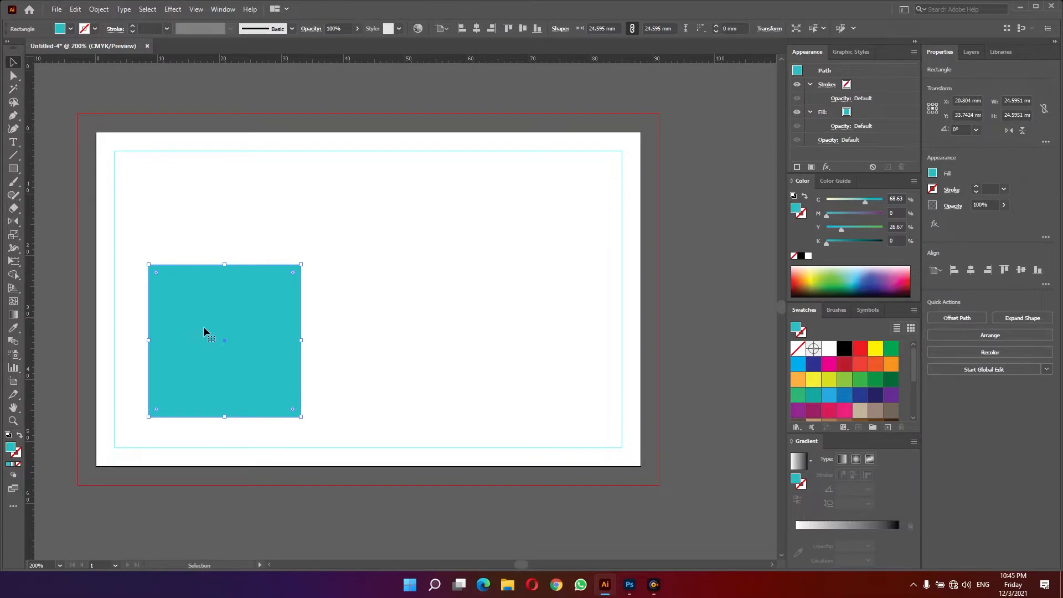
drag(204, 328, 276, 237)
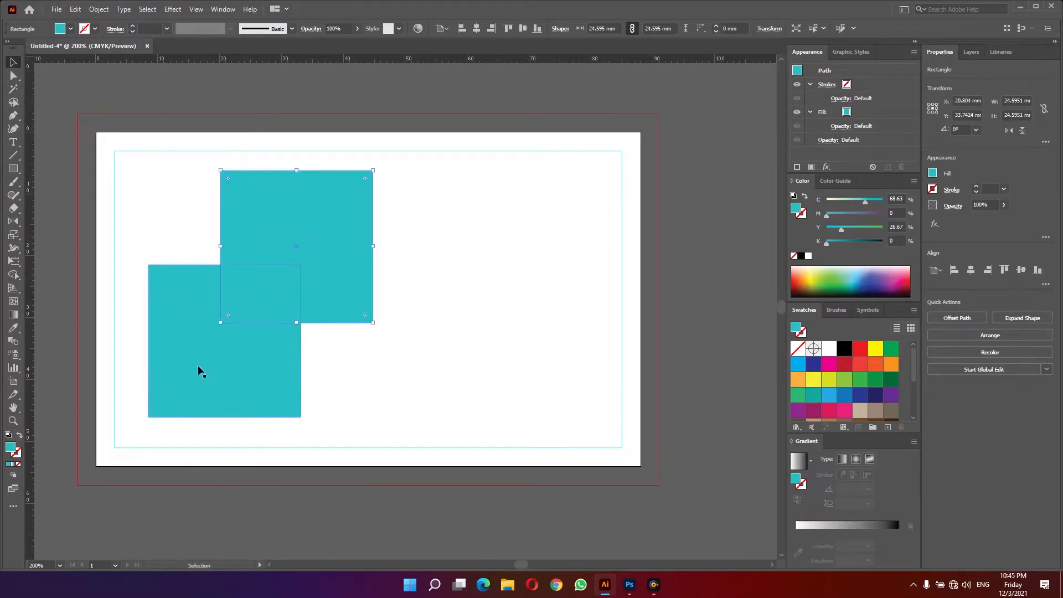
- Select both squares and nudge them slightly into place
mouse_move(197, 368)
mouse_down()
mouse_move(190, 384)
mouse_move(195, 373)
mouse_up()
shift+click(308, 309)
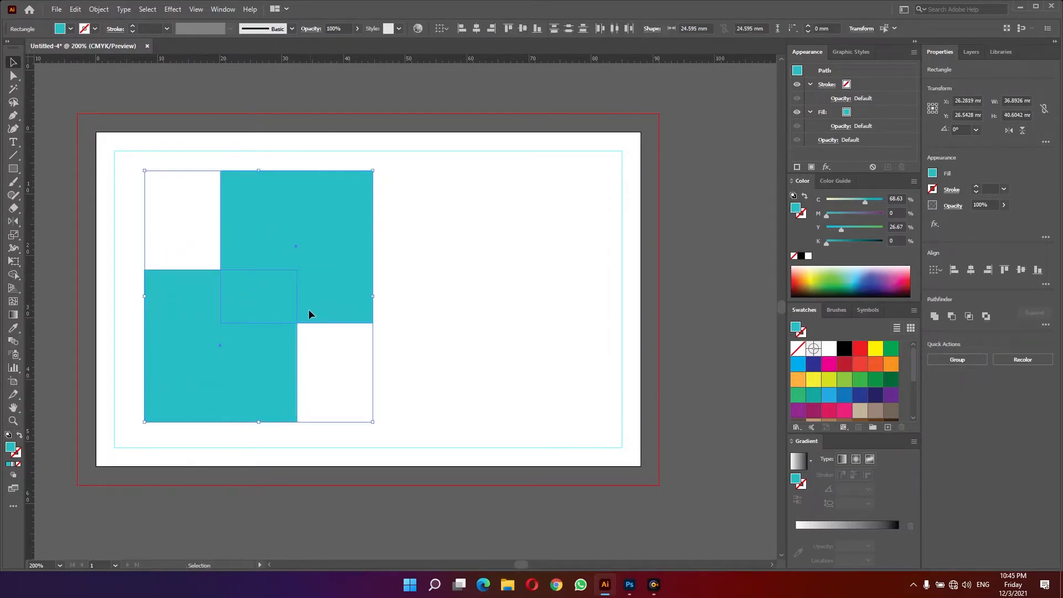
drag(308, 309, 306, 312)
click(364, 355)
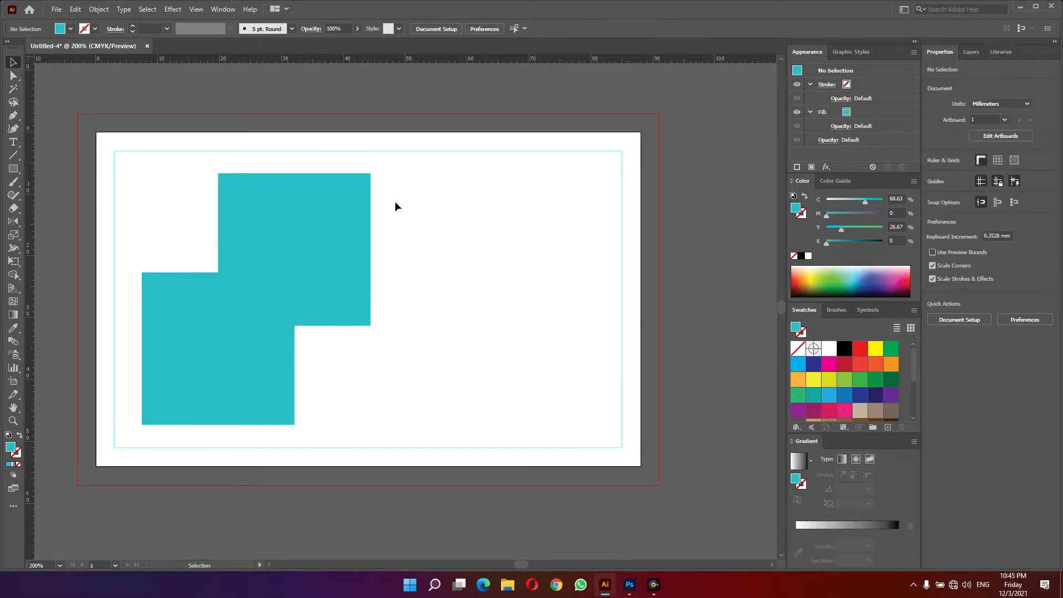
- Try rounding the squares' outer corners fully with the Direct Selection corner widgets
key(a)
drag(382, 166, 352, 191)
drag(209, 169, 236, 190)
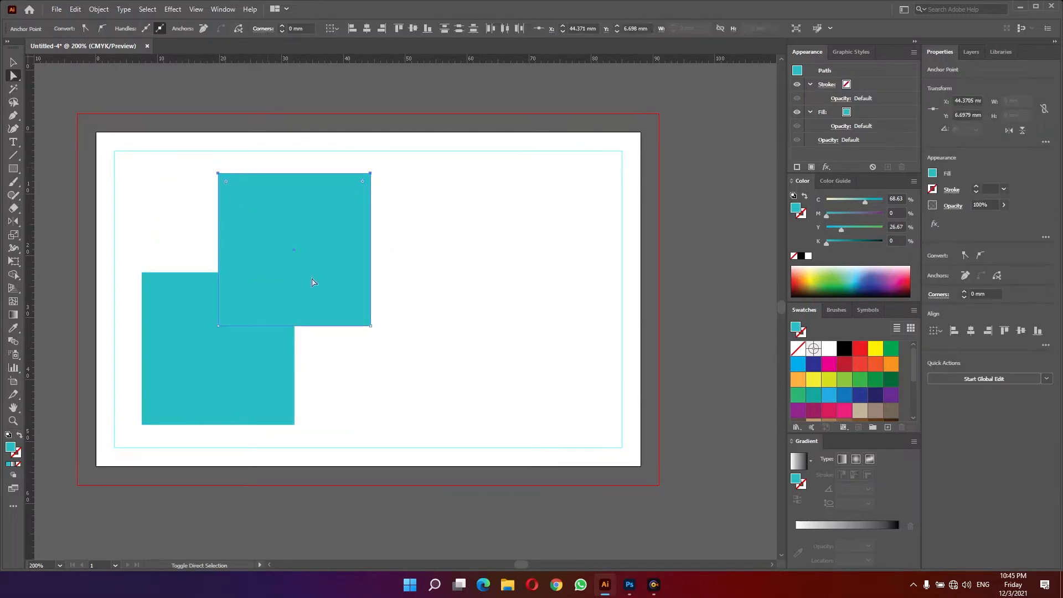
click(312, 282)
drag(297, 432, 234, 424)
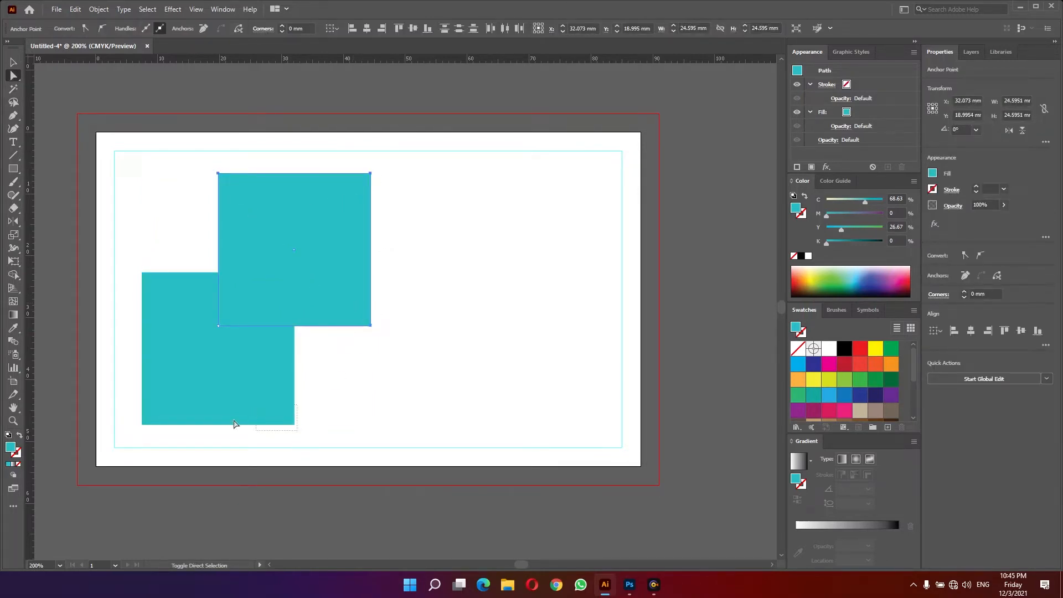
drag(134, 436, 158, 397)
drag(132, 259, 241, 370)
click(375, 363)
key(v)
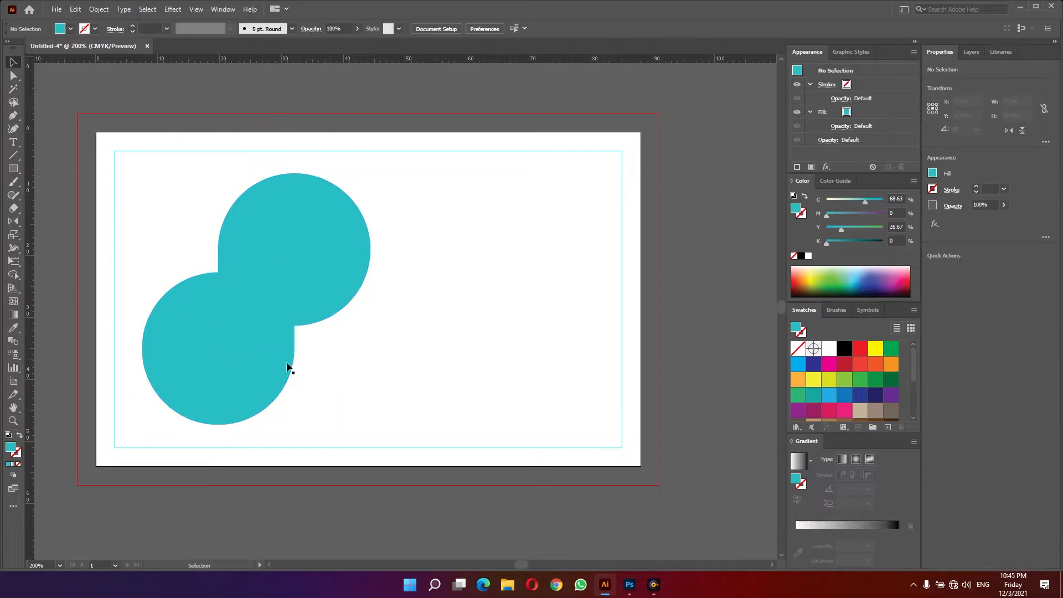
- Undo the corner rounding
click(288, 368)
shift+click(332, 300)
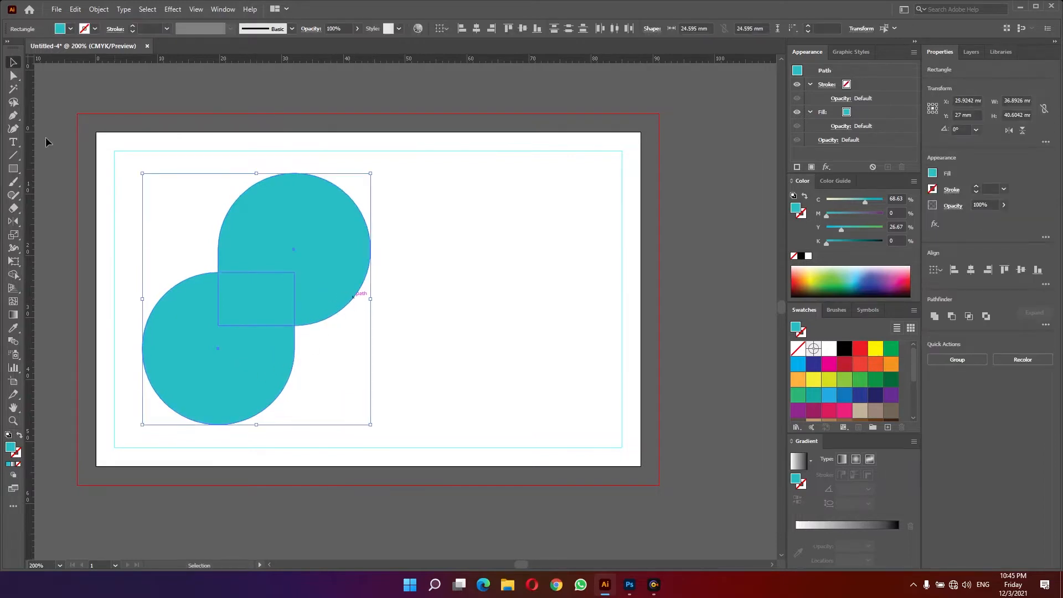
click(161, 196)
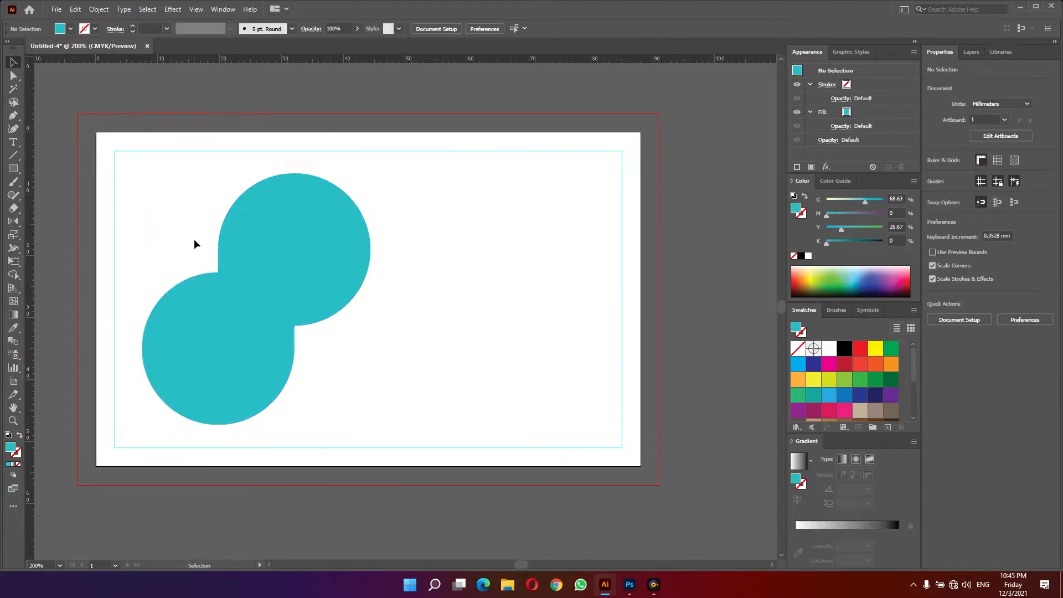
key(ctrl+z)
click(169, 234)
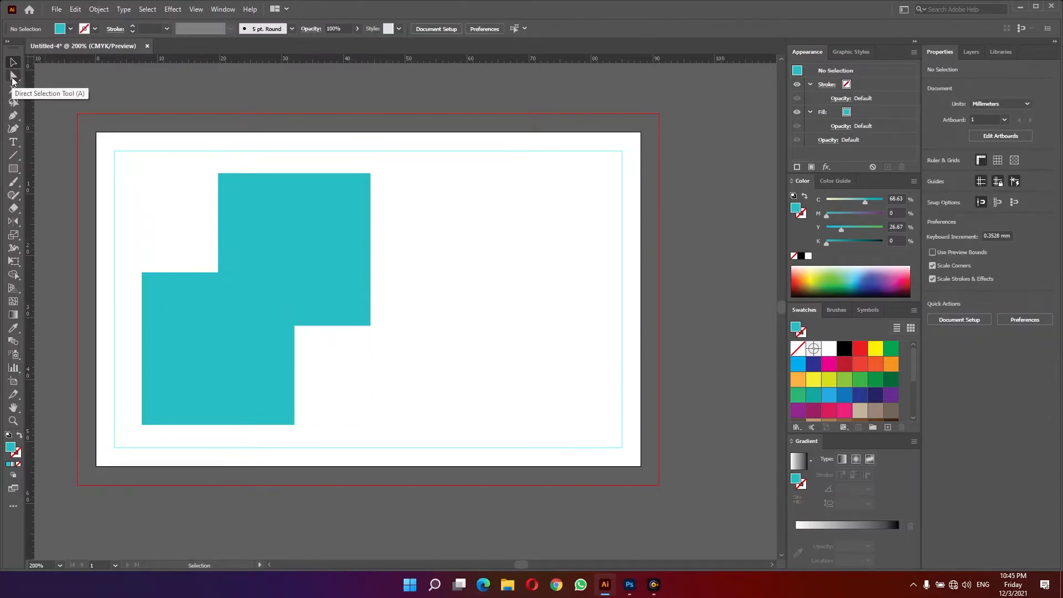
- Select the squares' outer corner points and round them to a corner radius of about 12.3 mm
click(13, 76)
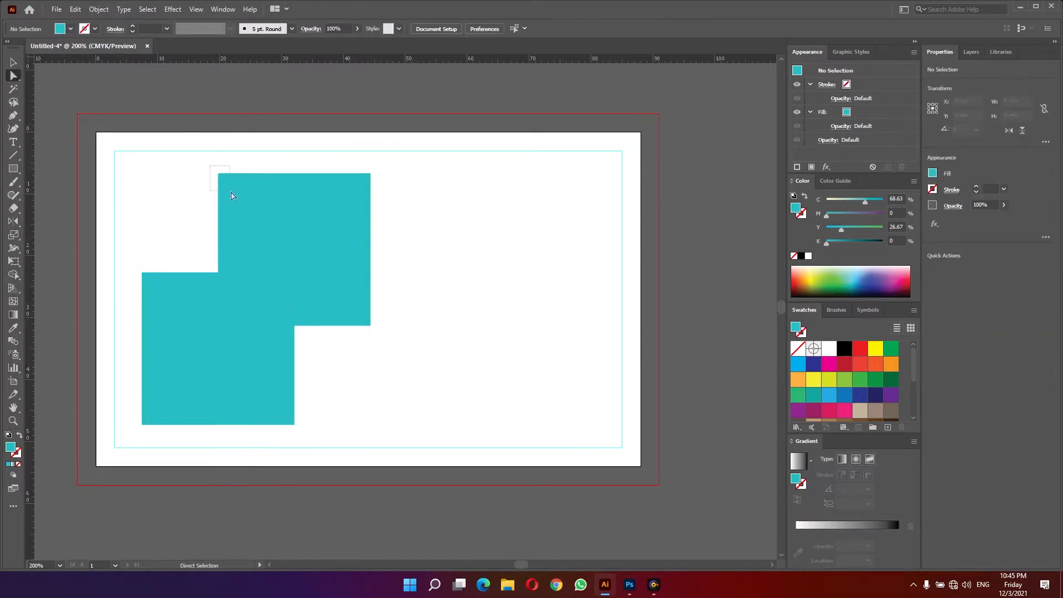
click(342, 175)
shift+click(370, 174)
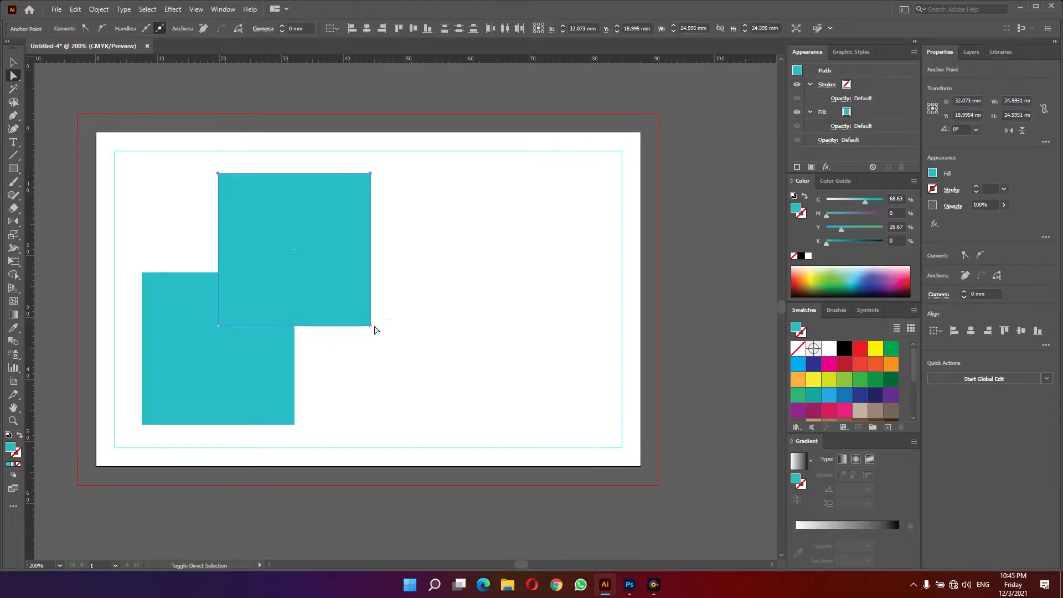
shift+click(370, 326)
drag(307, 435, 281, 417)
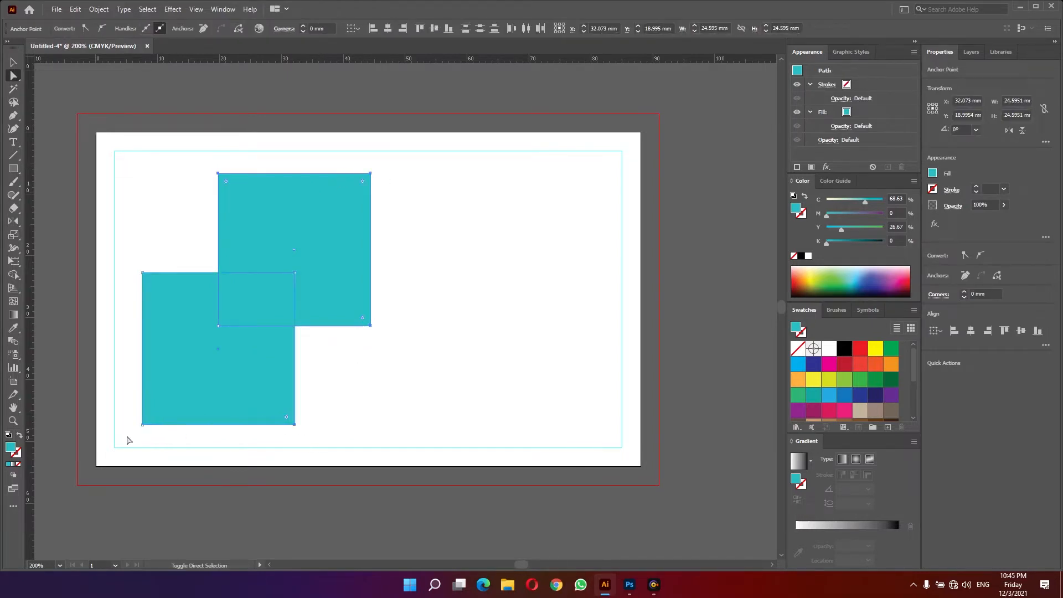
drag(133, 442, 145, 417)
drag(125, 268, 147, 277)
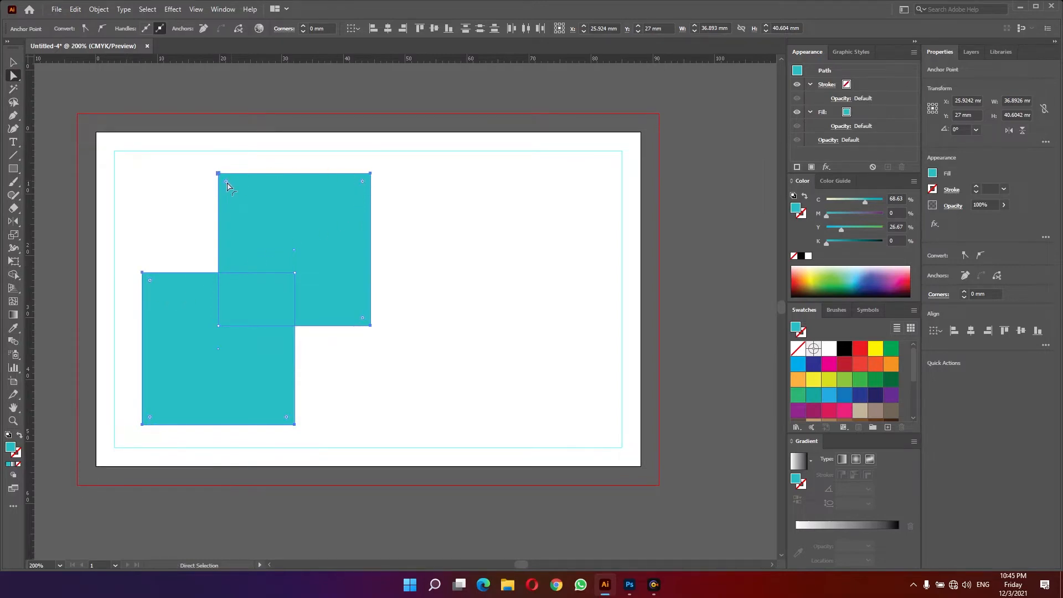
drag(226, 182, 286, 273)
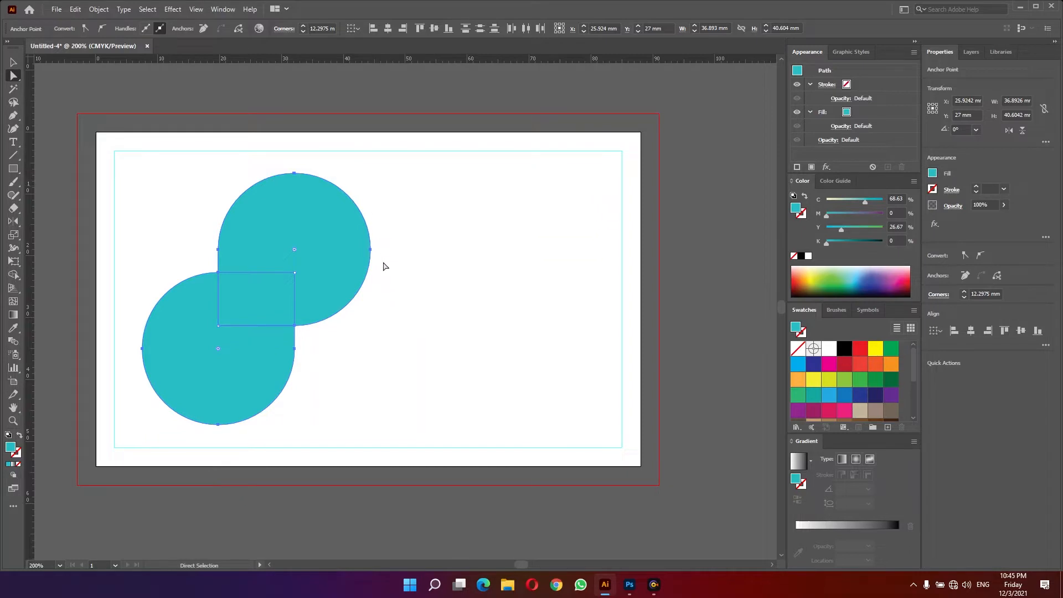
click(375, 341)
key(v)
click(247, 374)
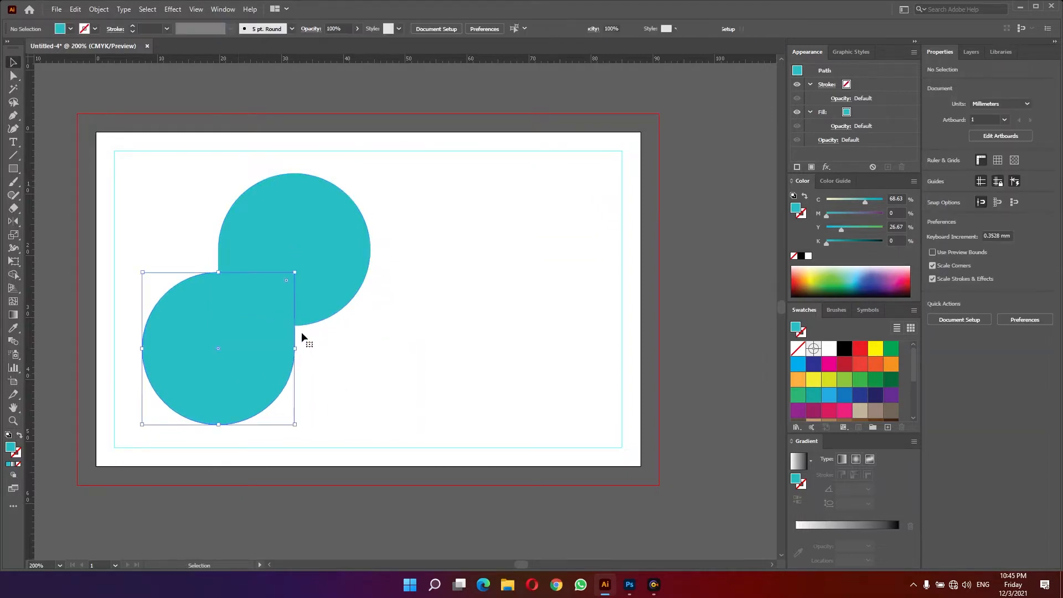
- Select both shapes, swap their fill and stroke, and set the stroke weight to 7 pt
key(ctrl+a)
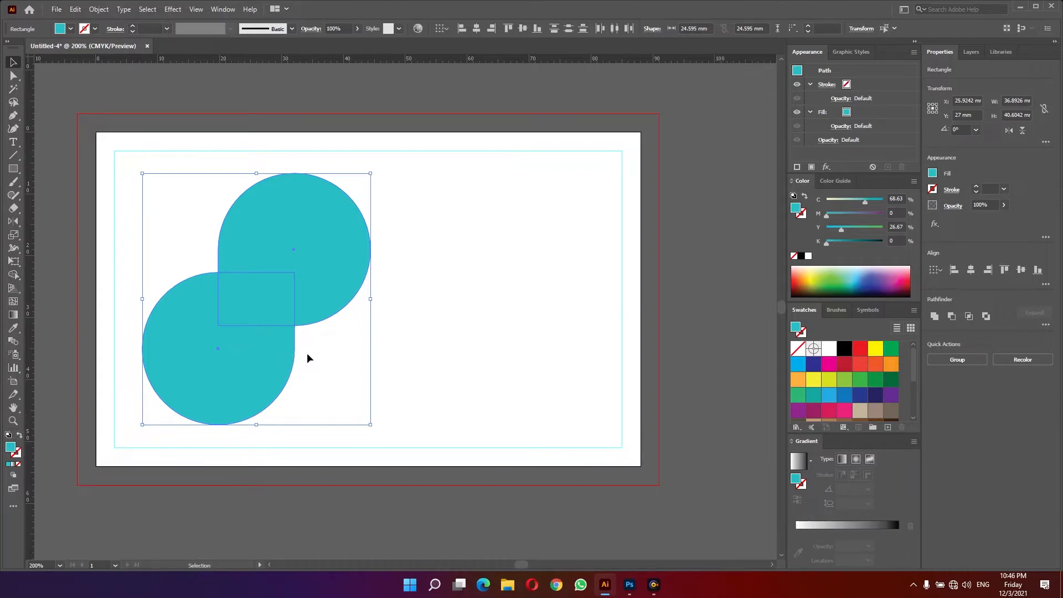
key(shift+x)
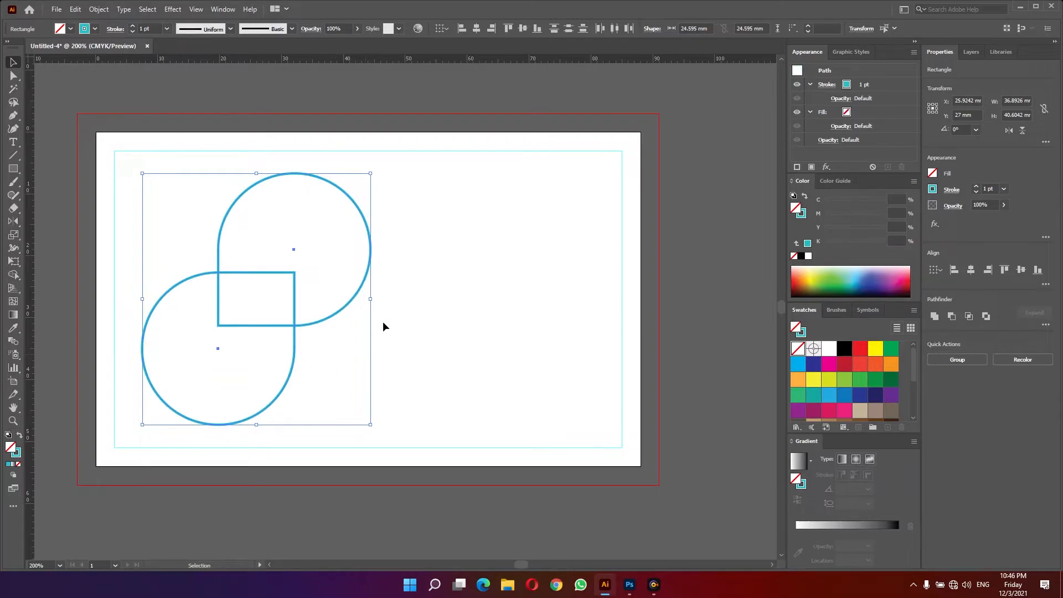
click(133, 26)
click(133, 26)
click(133, 26)
click(133, 26)
click(133, 26)
click(133, 26)
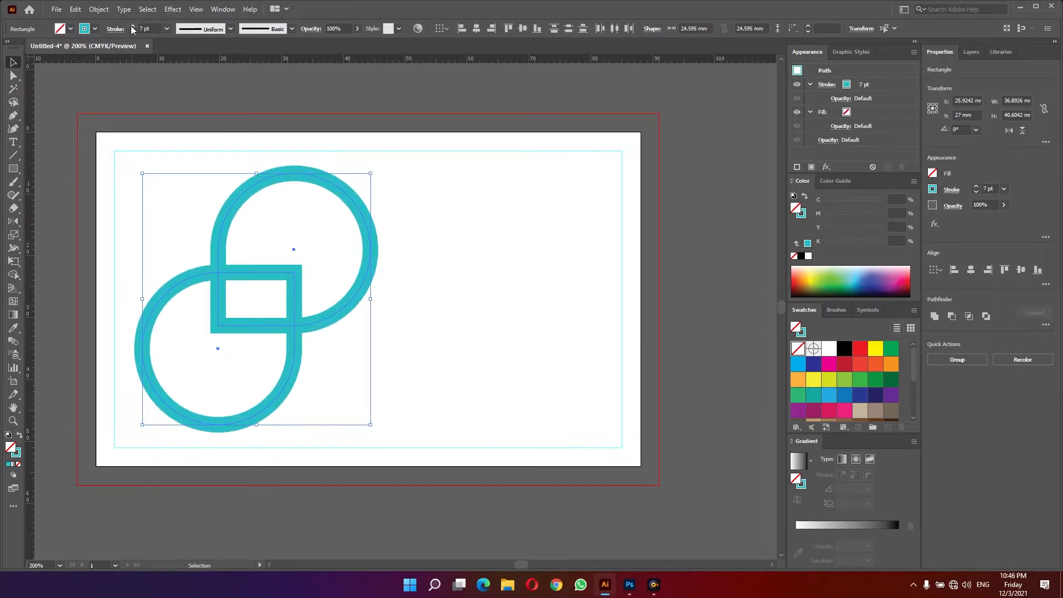
- Recolor the upper rounded shape's stroke red
click(453, 234)
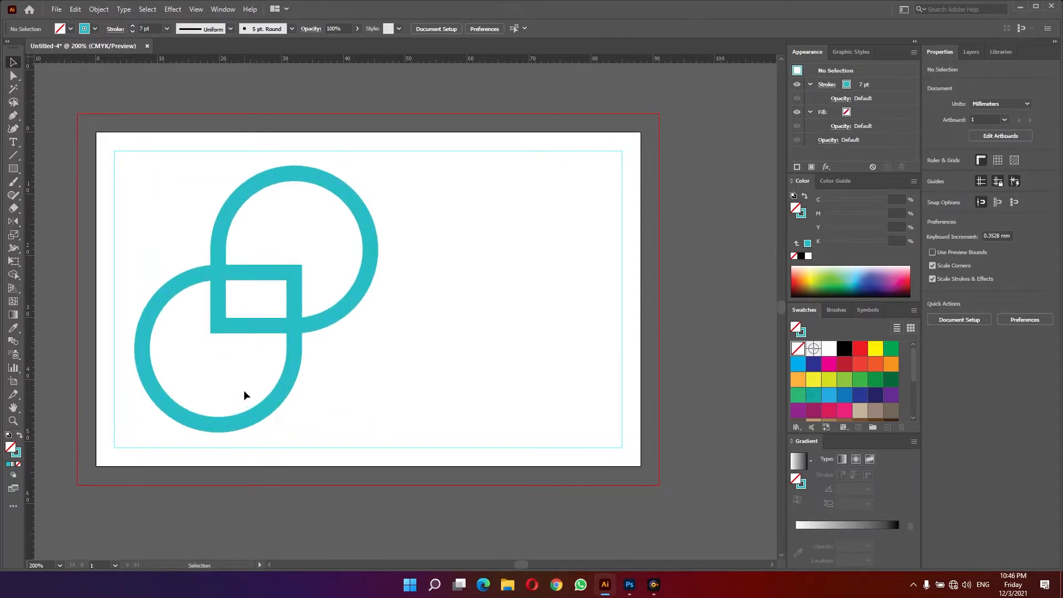
key(ctrl+a)
click(338, 314)
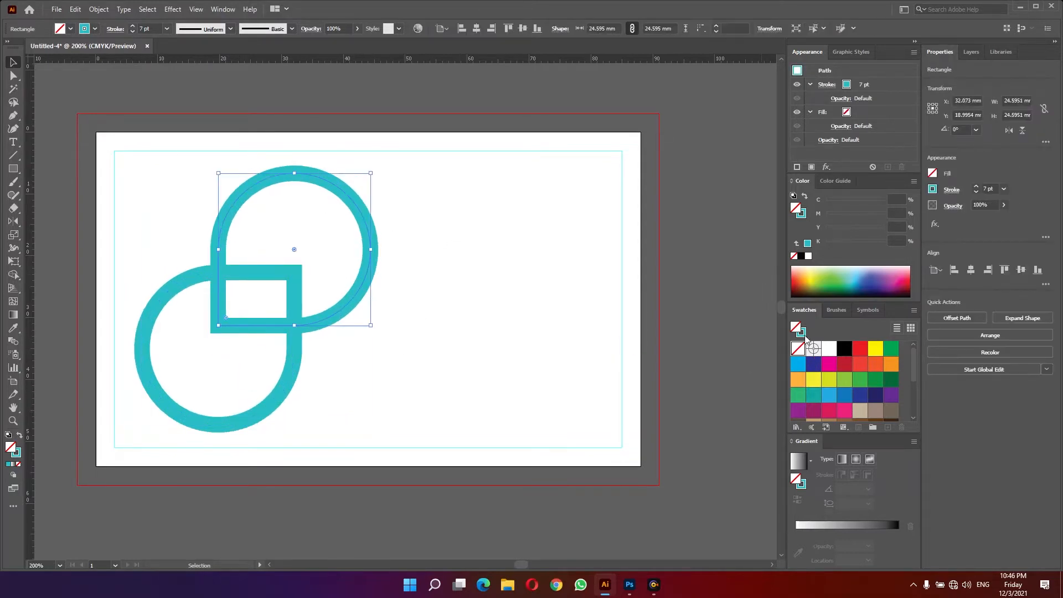
click(845, 364)
click(341, 367)
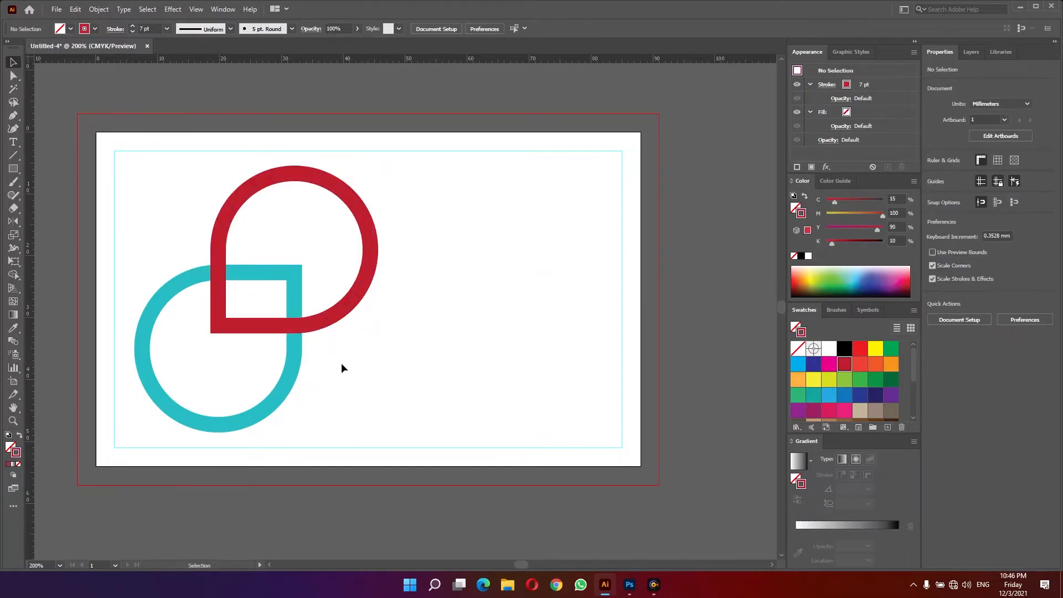
- Select the lower teal shape and bring it to the front
drag(327, 365, 248, 383)
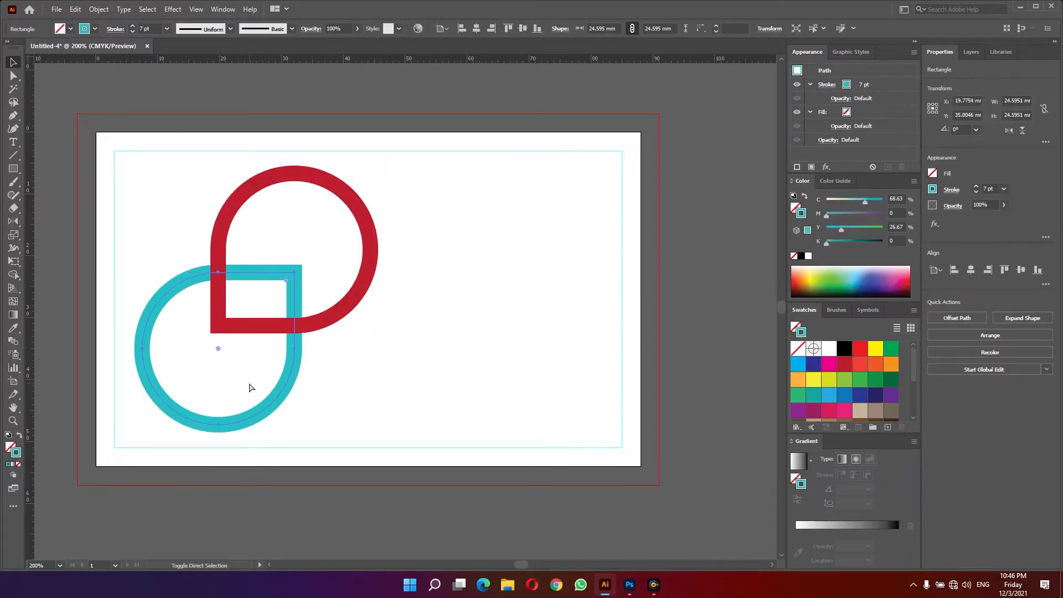
key(ctrl+shift+])
- Select both shapes and convert their strokes into filled outlines with Outline Stroke
drag(370, 369, 247, 304)
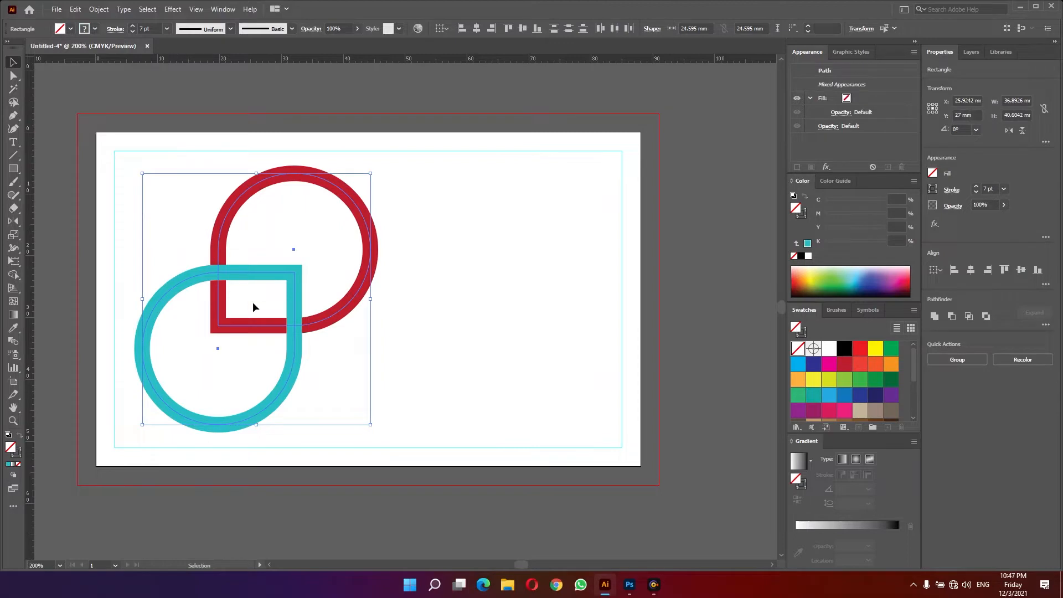
click(99, 8)
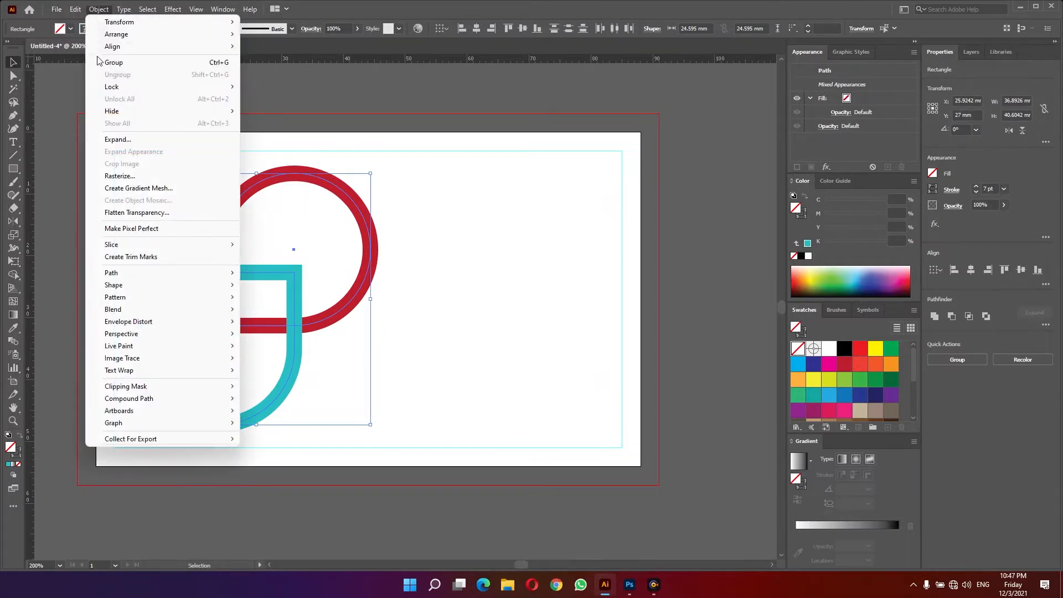
mouse_move(117, 274)
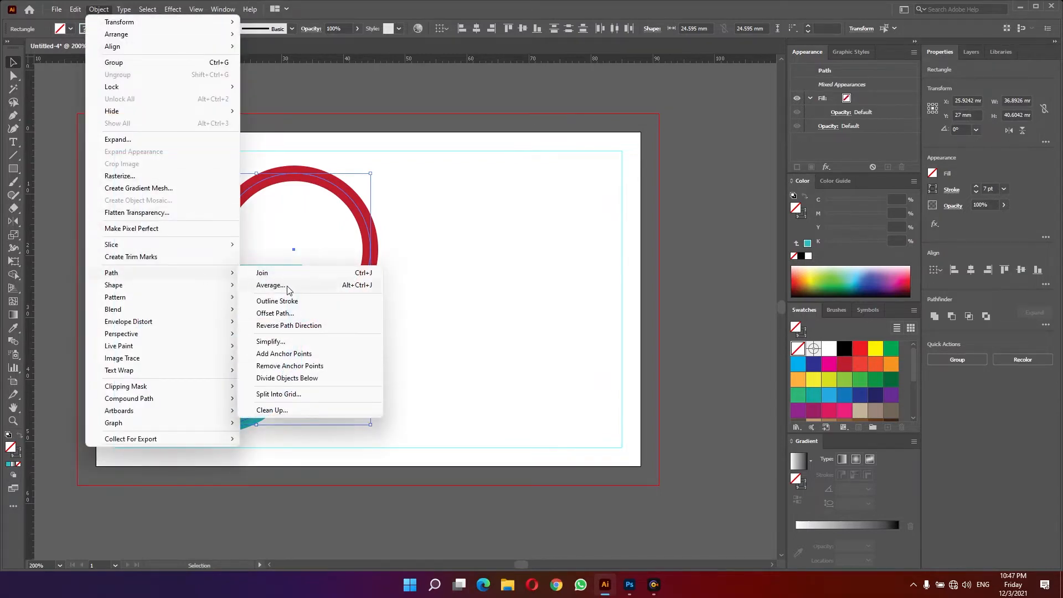
click(300, 302)
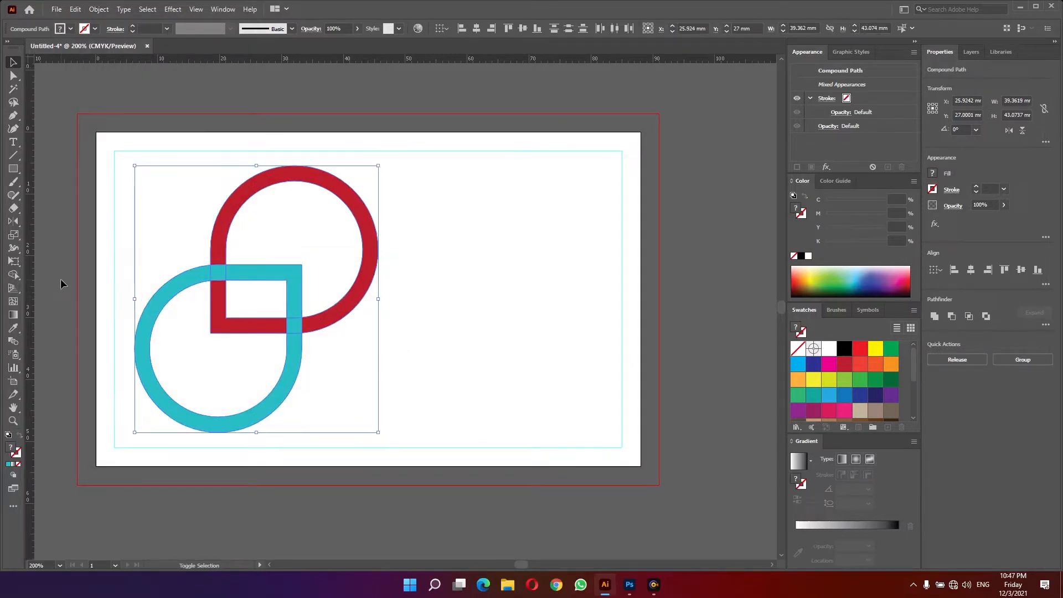
- With Shape Builder, merge the teal overlap segments and refill the upper ring's pieces red
key(shift+m)
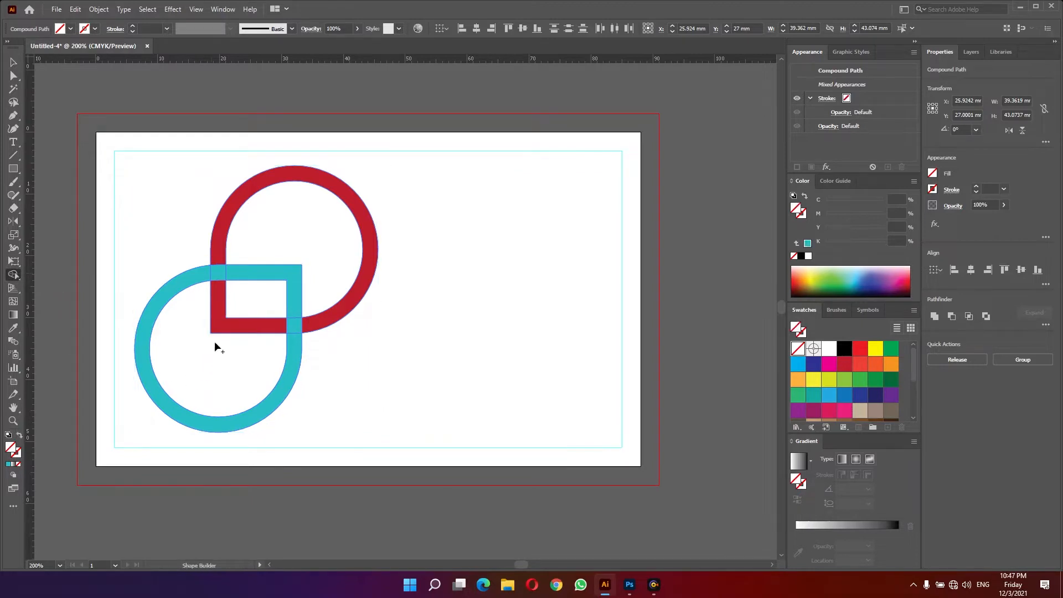
drag(245, 305, 217, 348)
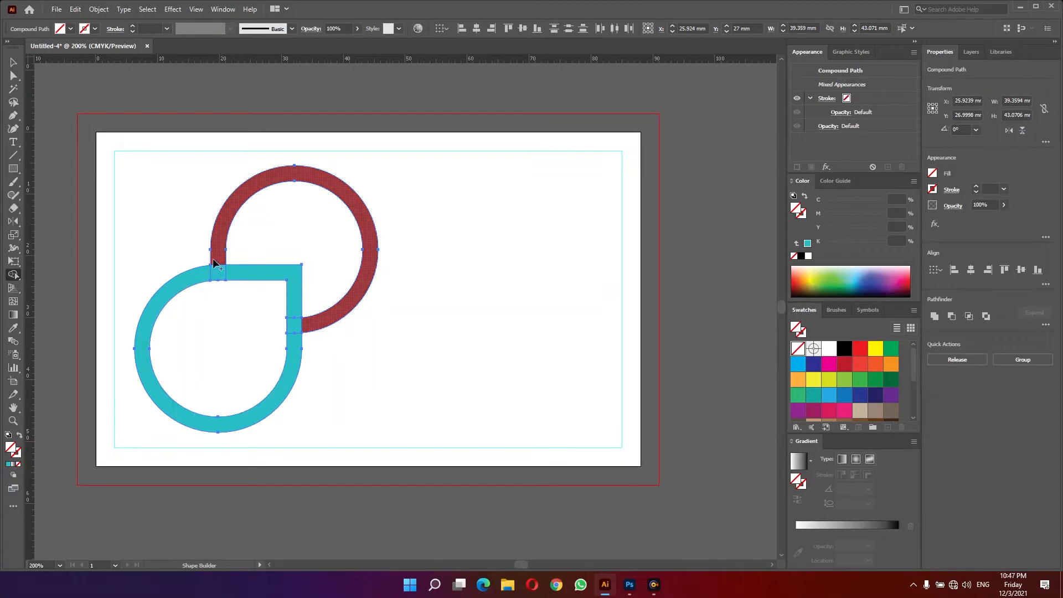
alt+click(216, 274)
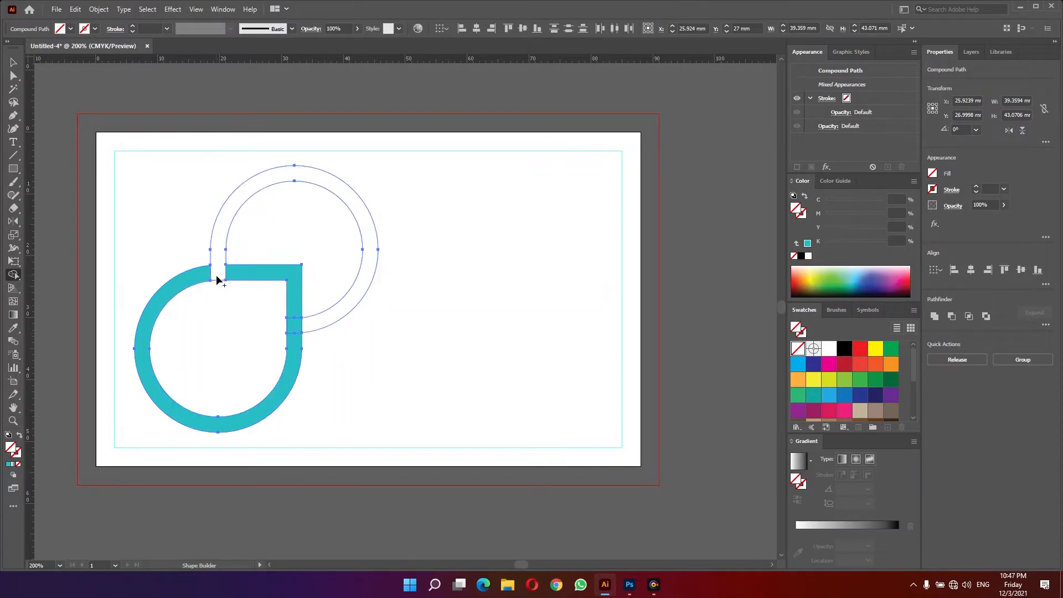
click(860, 348)
click(363, 297)
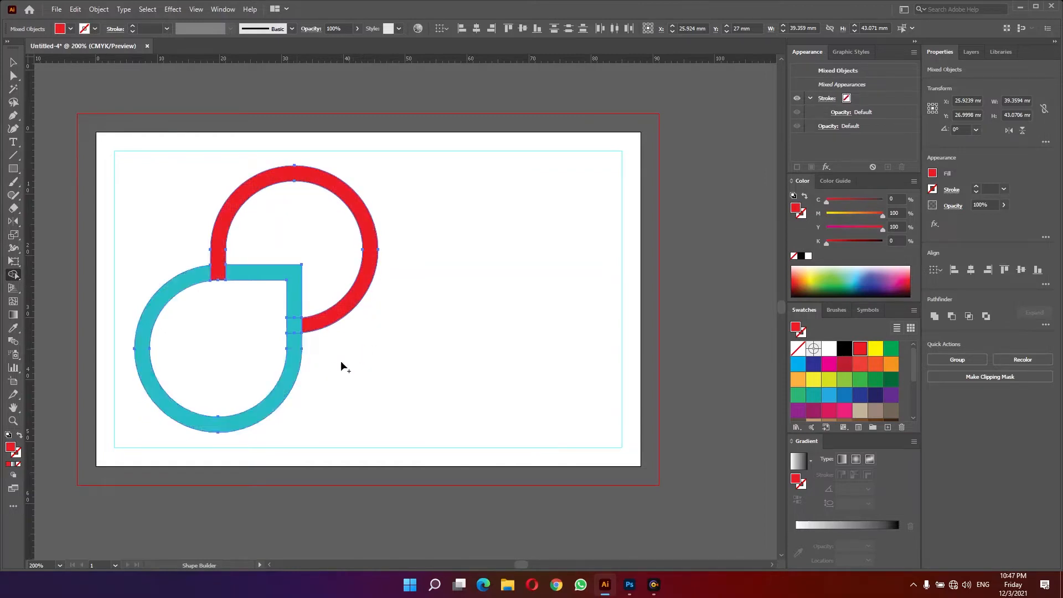
key(v)
click(276, 344)
drag(293, 351, 274, 359)
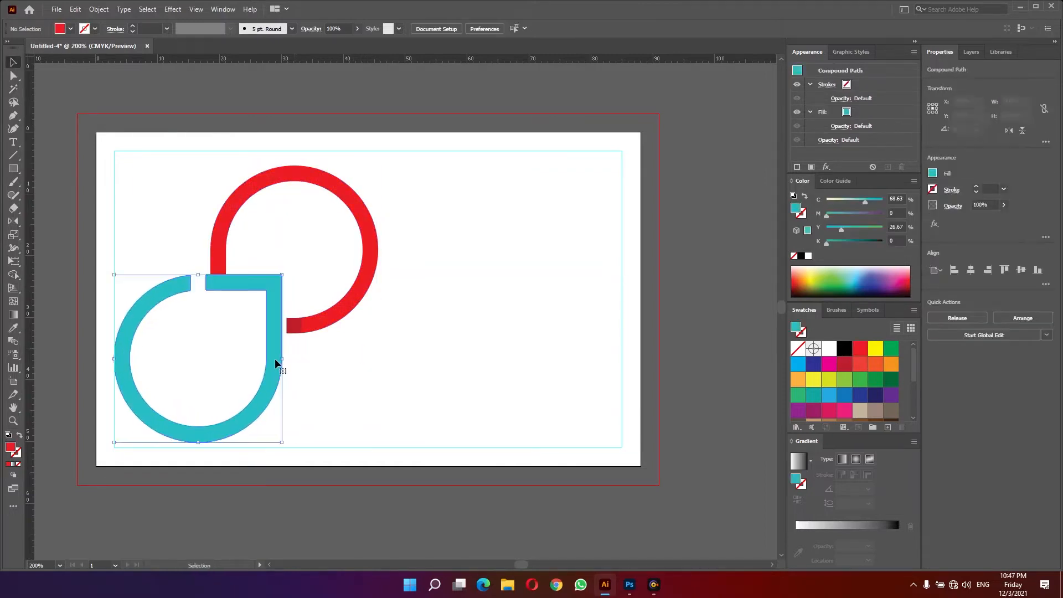
key(ctrl+z)
drag(341, 319, 397, 312)
key(ctrl+z)
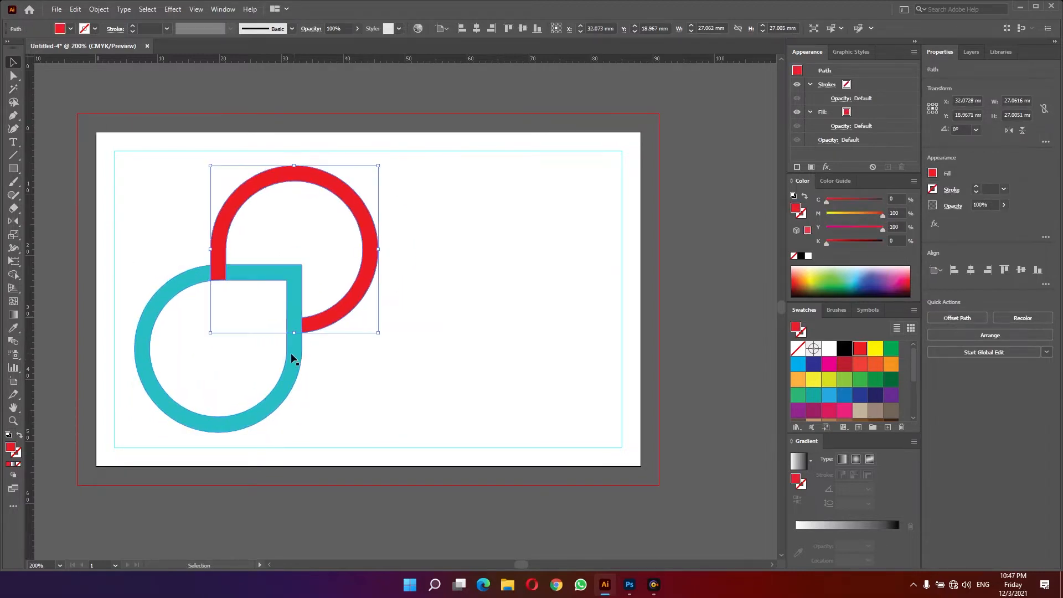
drag(280, 320, 297, 359)
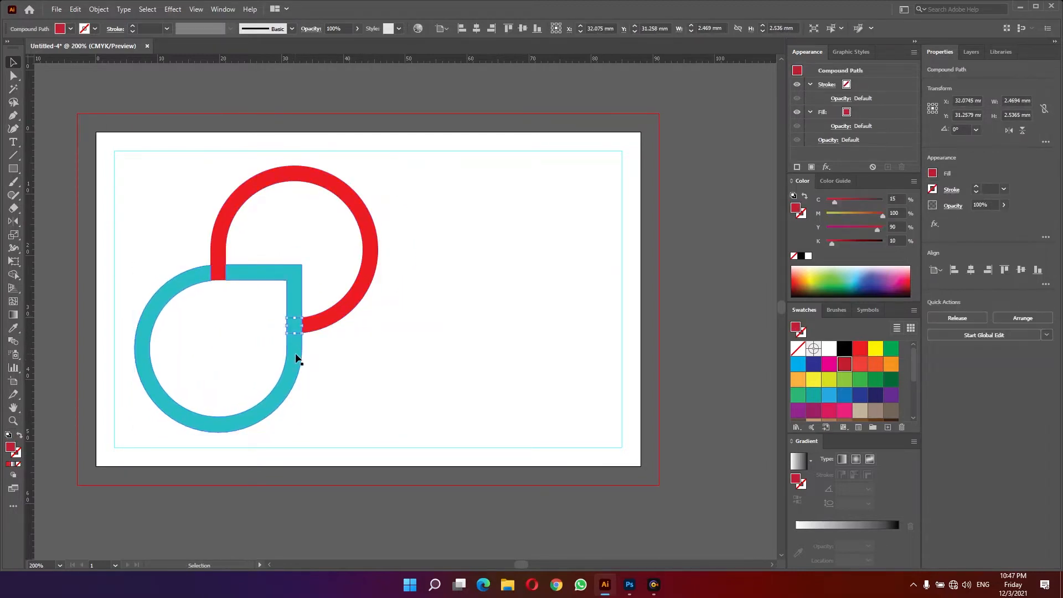
click(381, 350)
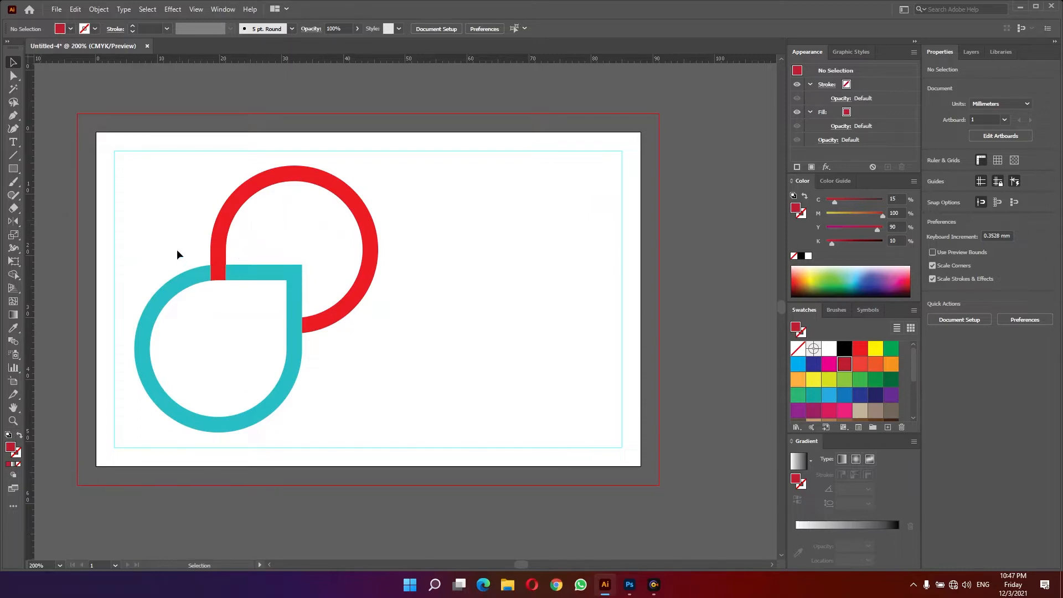
- With Shape Builder, fill the teal shape's interior purple and the red ring's interior green
drag(251, 281, 351, 354)
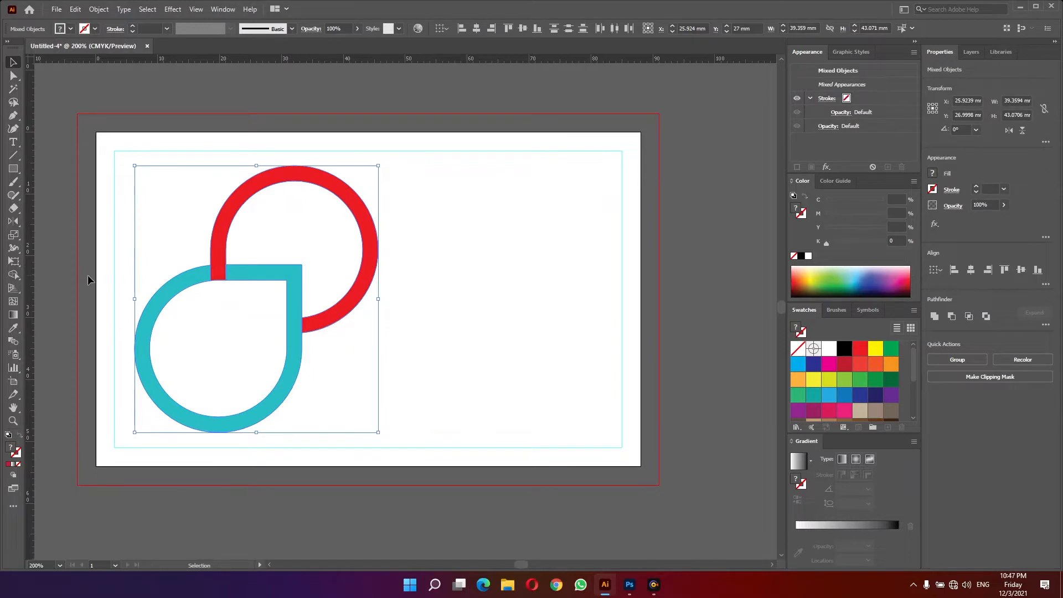
click(14, 274)
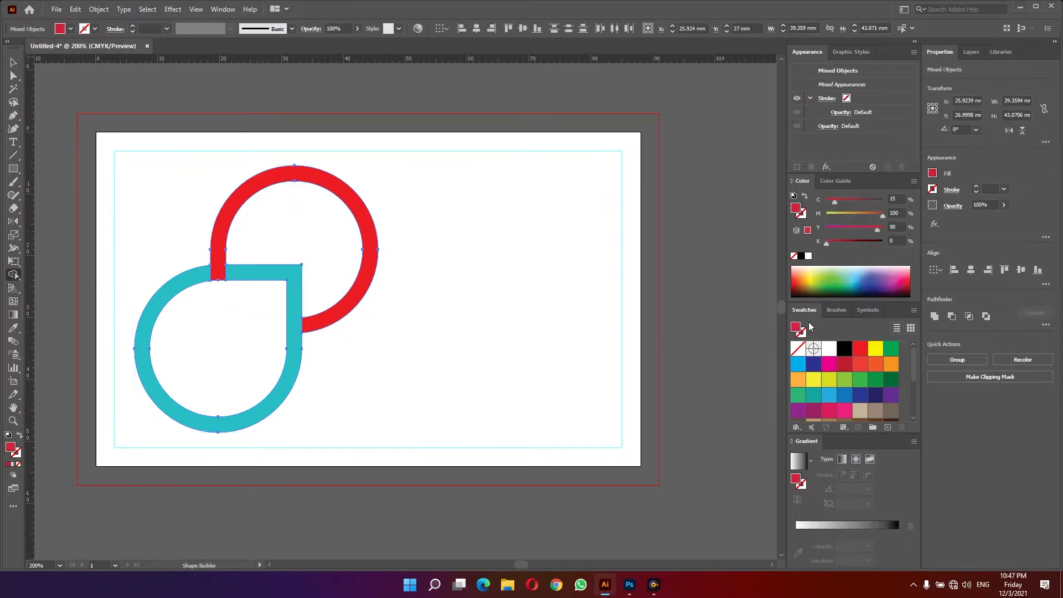
click(875, 270)
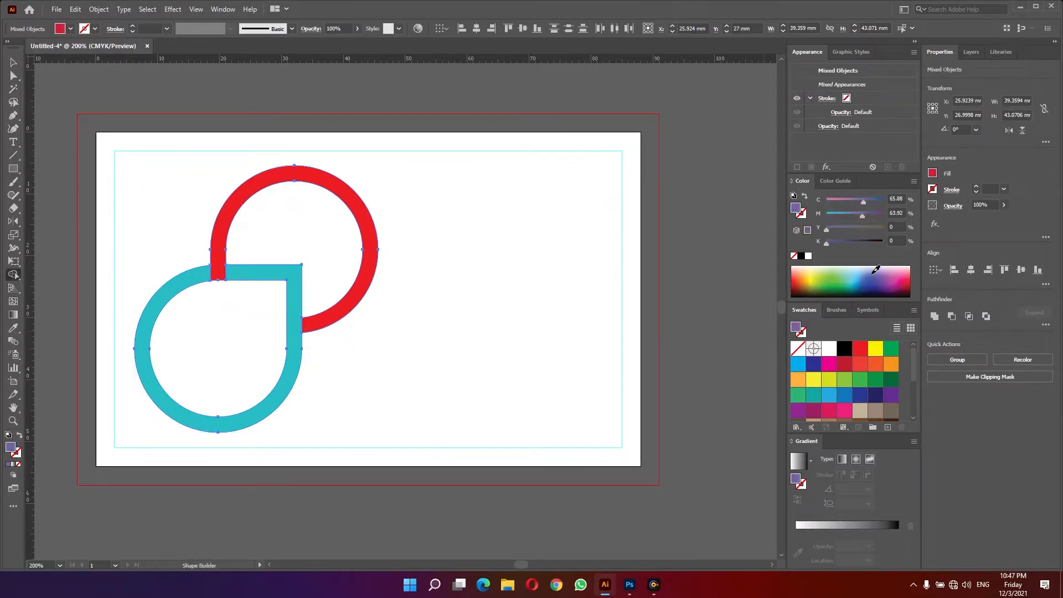
click(239, 357)
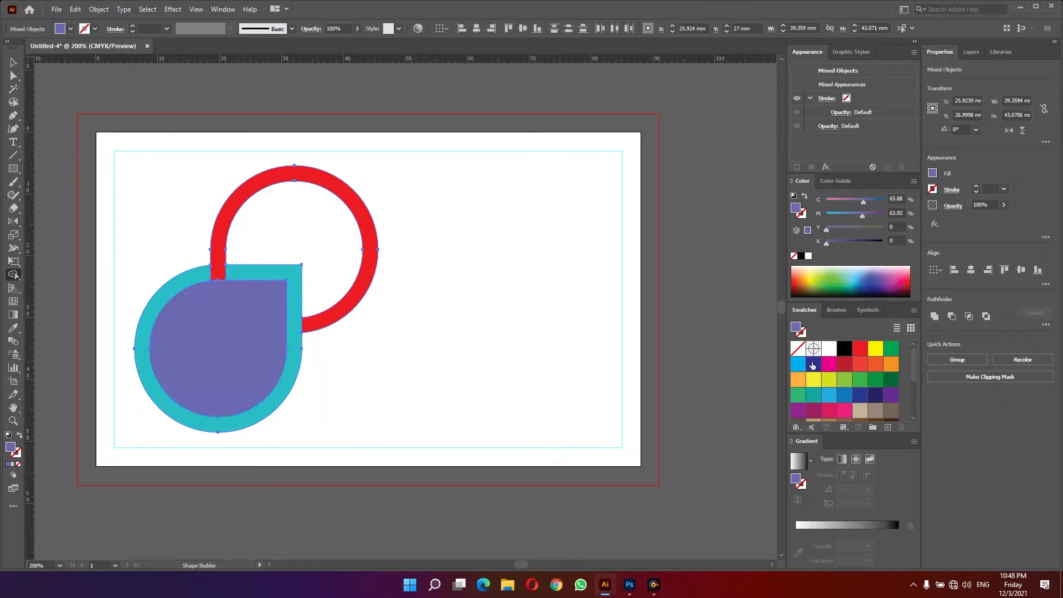
click(844, 382)
click(342, 250)
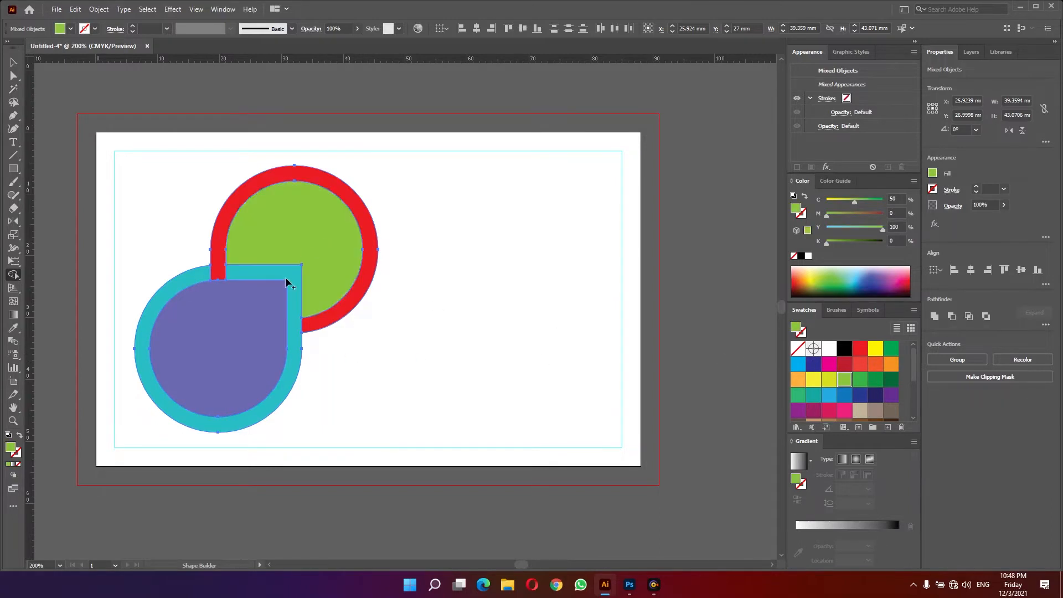
key(v)
click(411, 349)
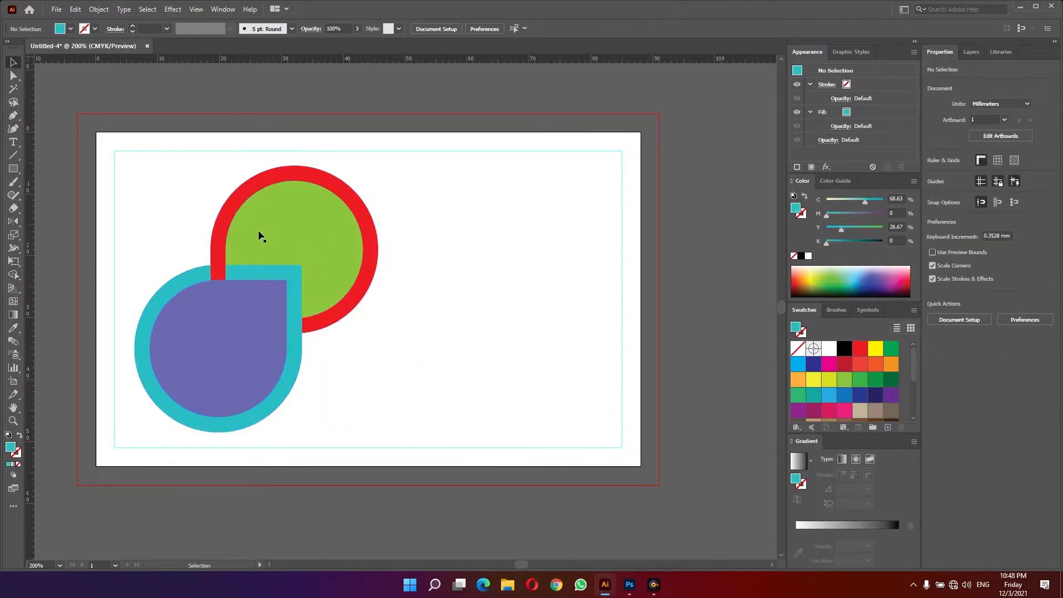
drag(282, 230, 482, 266)
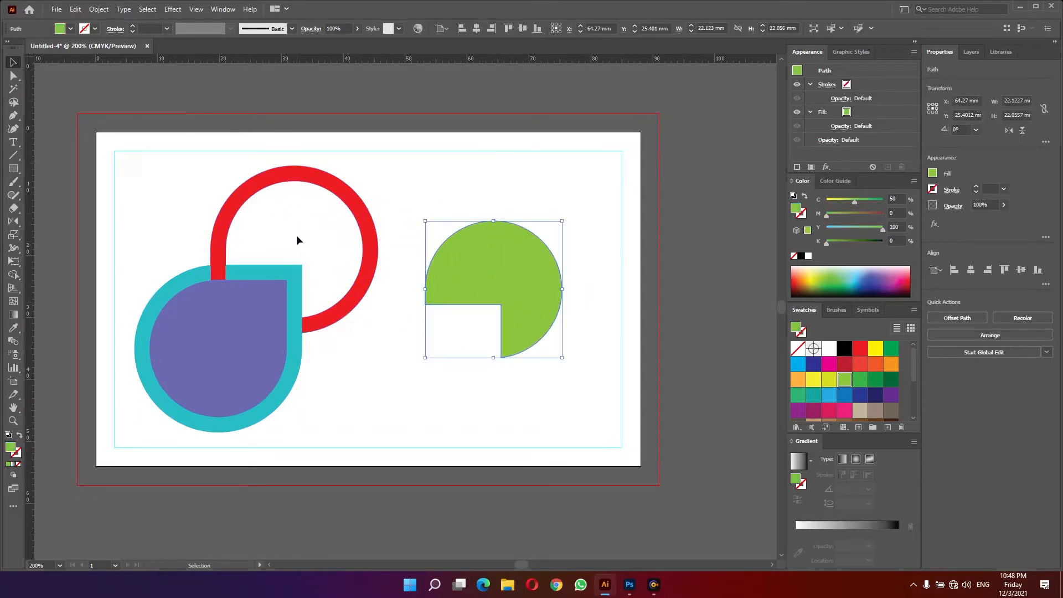
key(a)
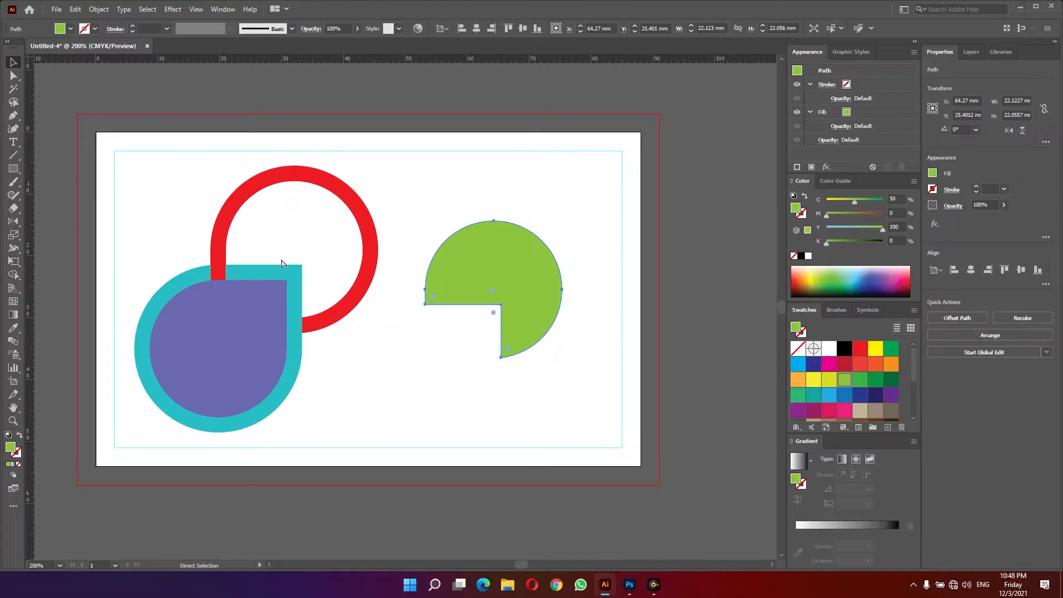
key(ctrl+z)
key(v)
click(216, 359)
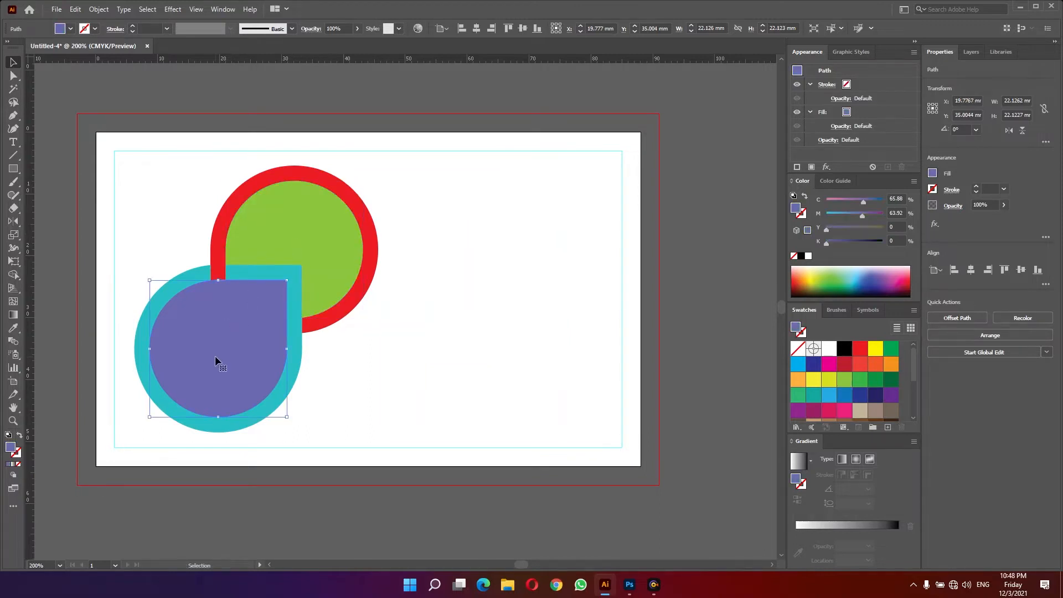
drag(230, 346, 226, 370)
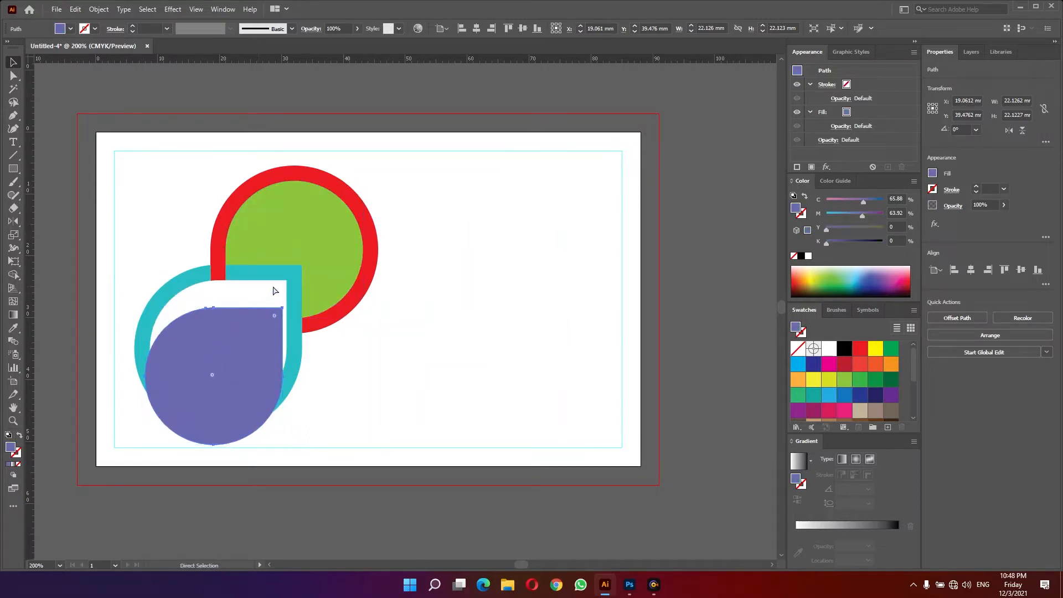
key(ctrl+z)
drag(306, 251, 329, 226)
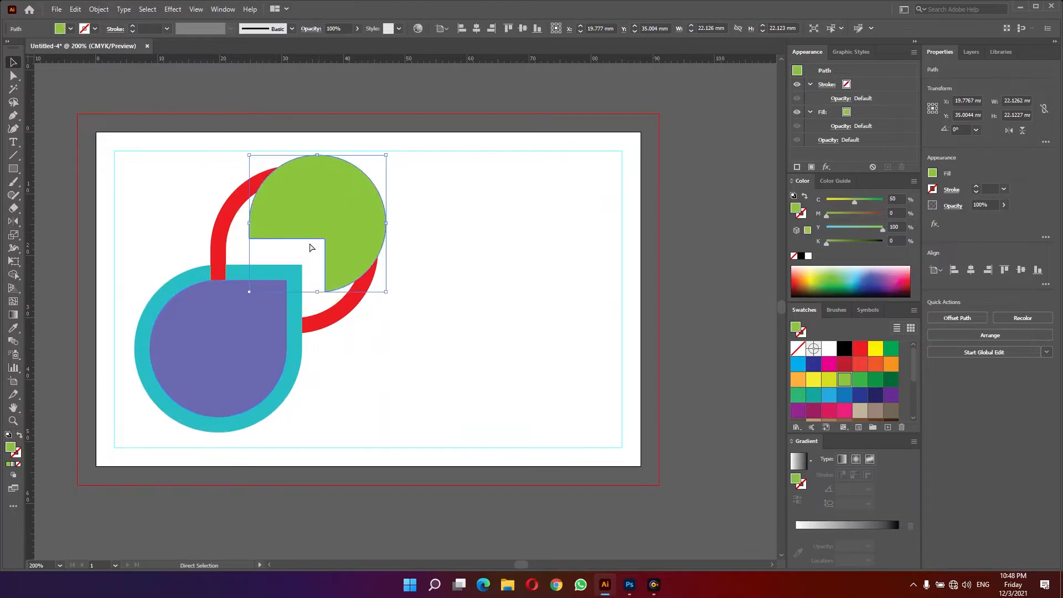
key(ctrl+z)
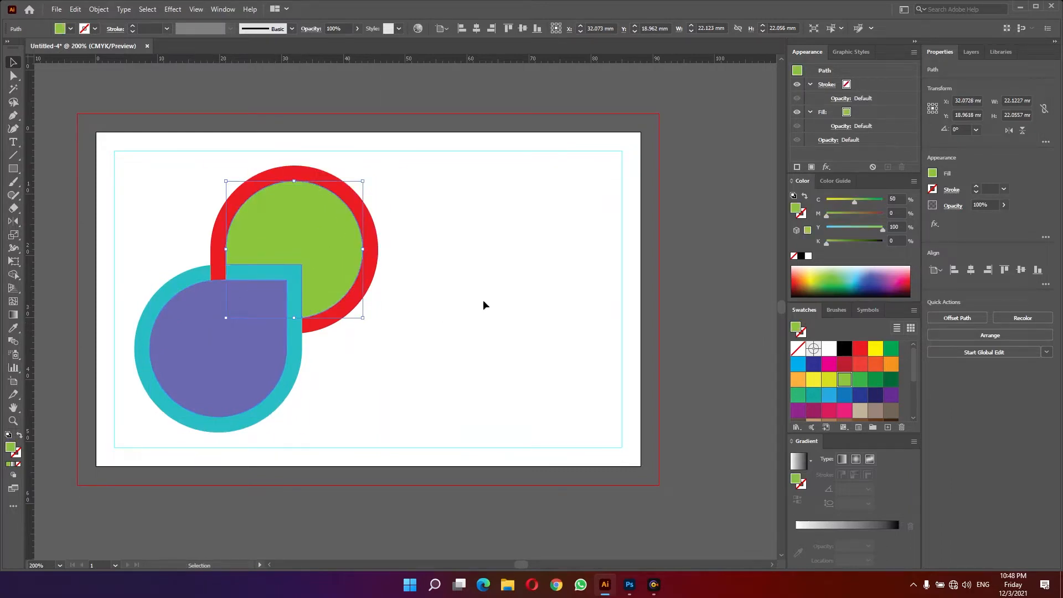
click(483, 300)
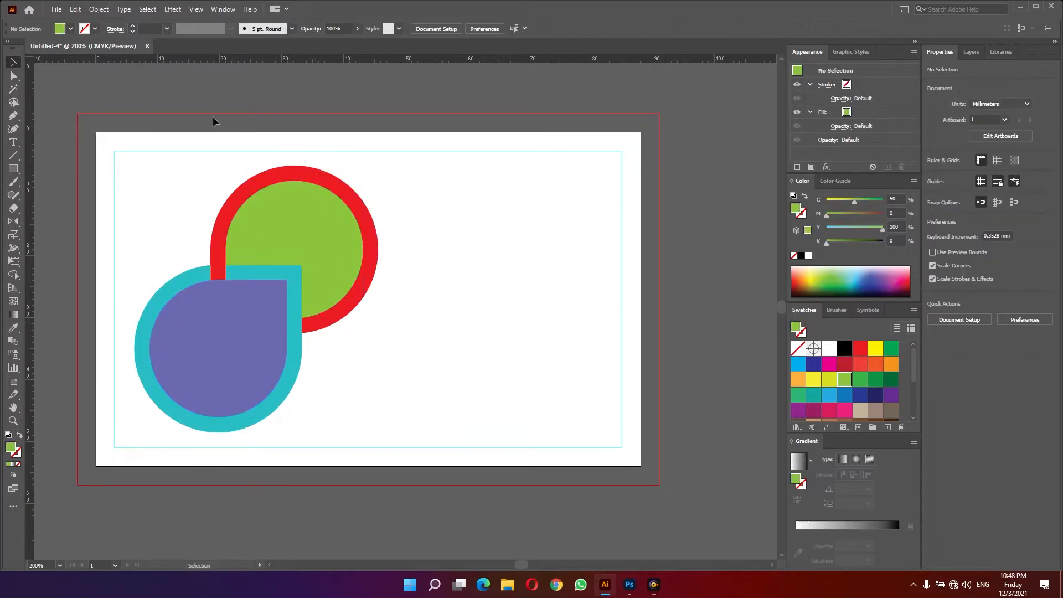
- Place two photos from the assette folder: the laptop-typing shot and the laptop-with-drink shot
click(56, 10)
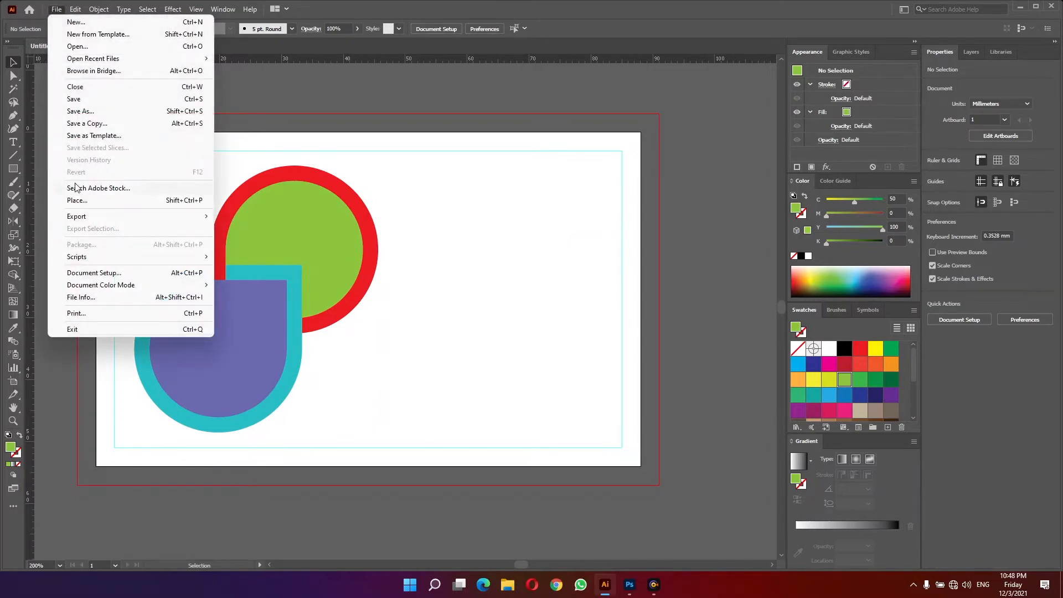
click(78, 200)
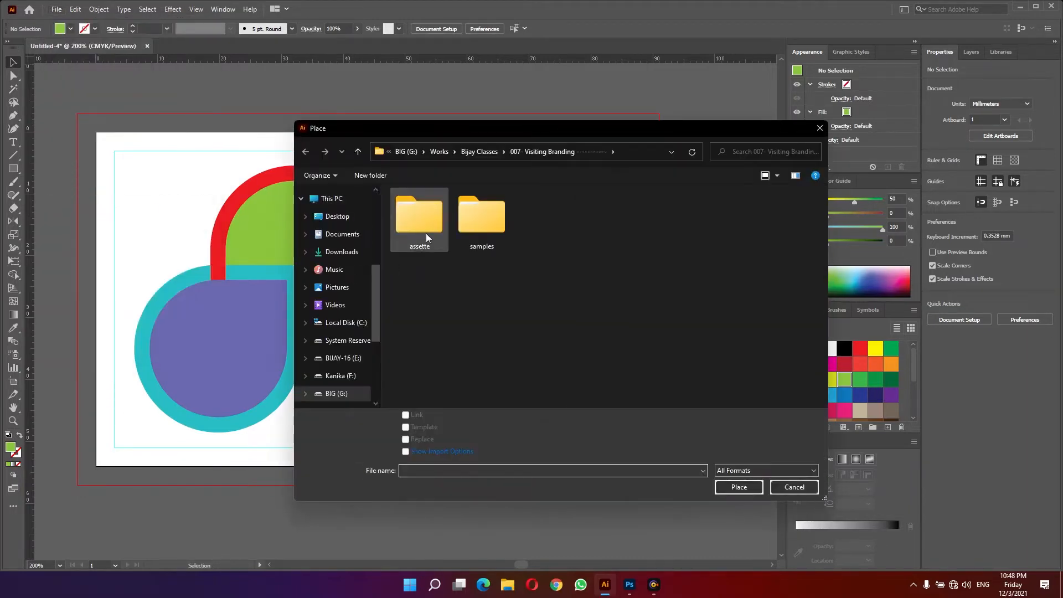
double_click(419, 218)
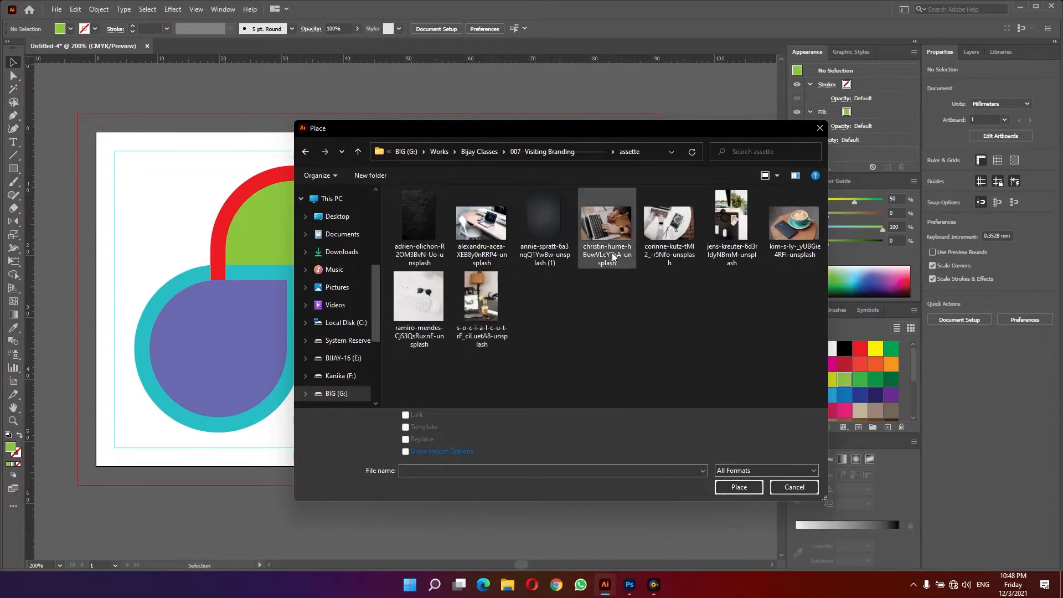
click(611, 227)
ctrl+click(507, 346)
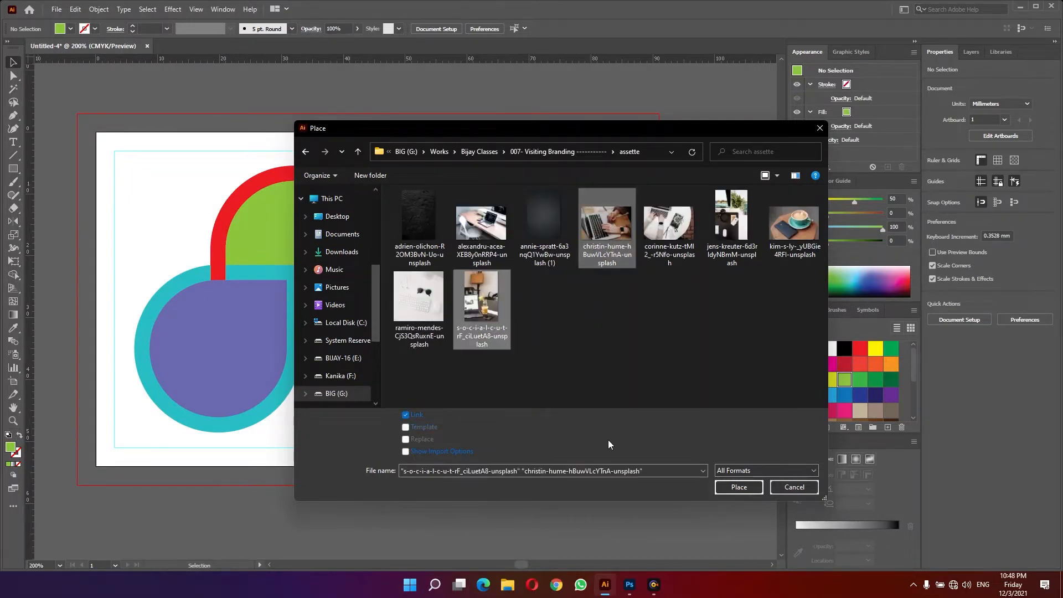
click(723, 489)
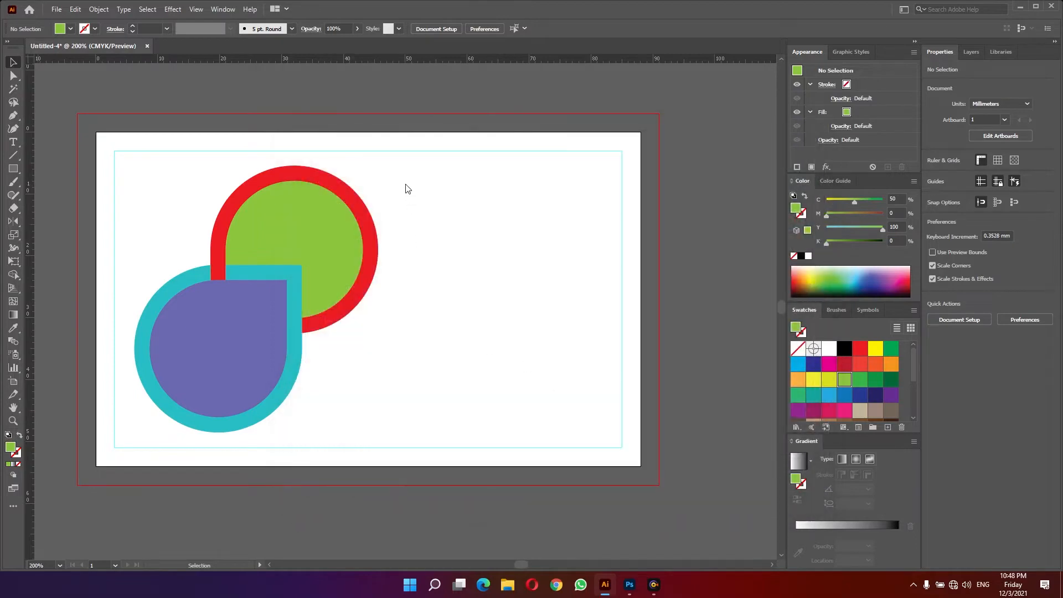
- Drop both photos onto the artboard and move the laptop-typing photo over the lower shape
drag(406, 184, 560, 289)
drag(423, 311, 604, 441)
drag(520, 278, 386, 432)
drag(298, 372, 266, 370)
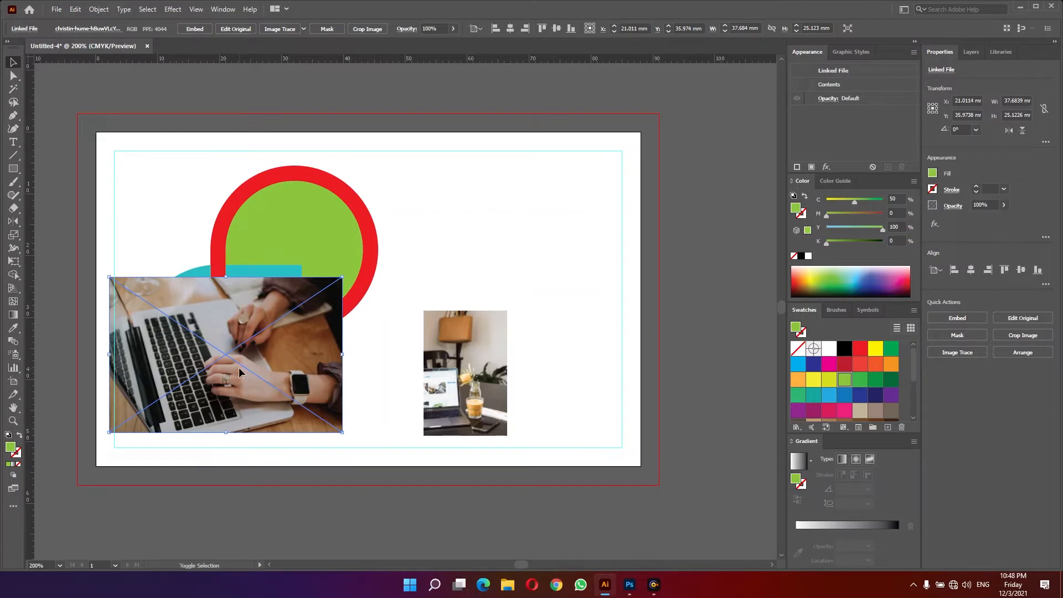
- Send the laptop-typing photo behind the lower shape and clip it into the purple interior as a clipping mask
key(ctrl+shift+bracketleft)
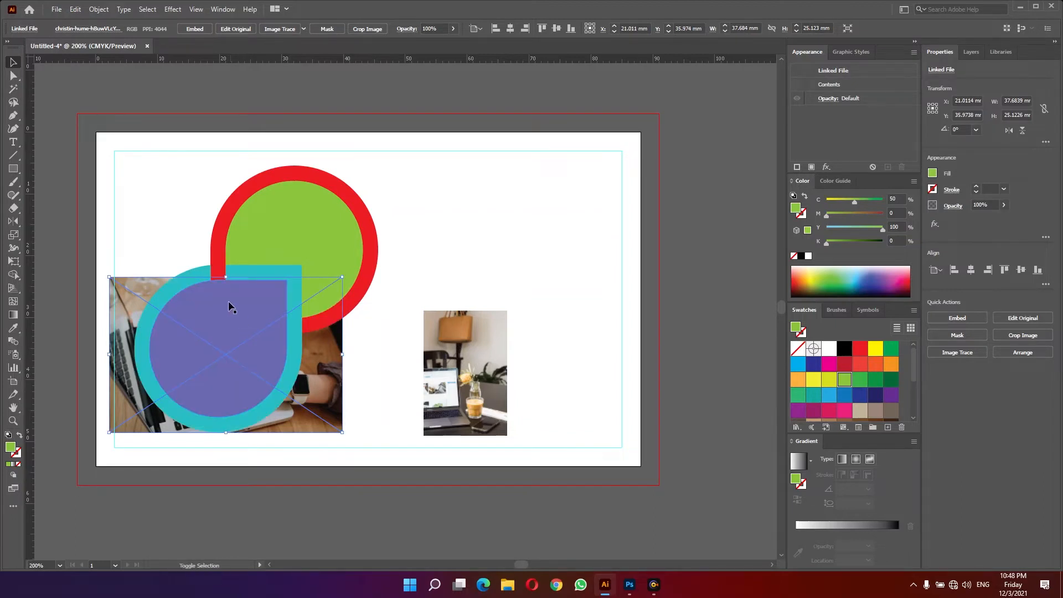
shift+click(239, 306)
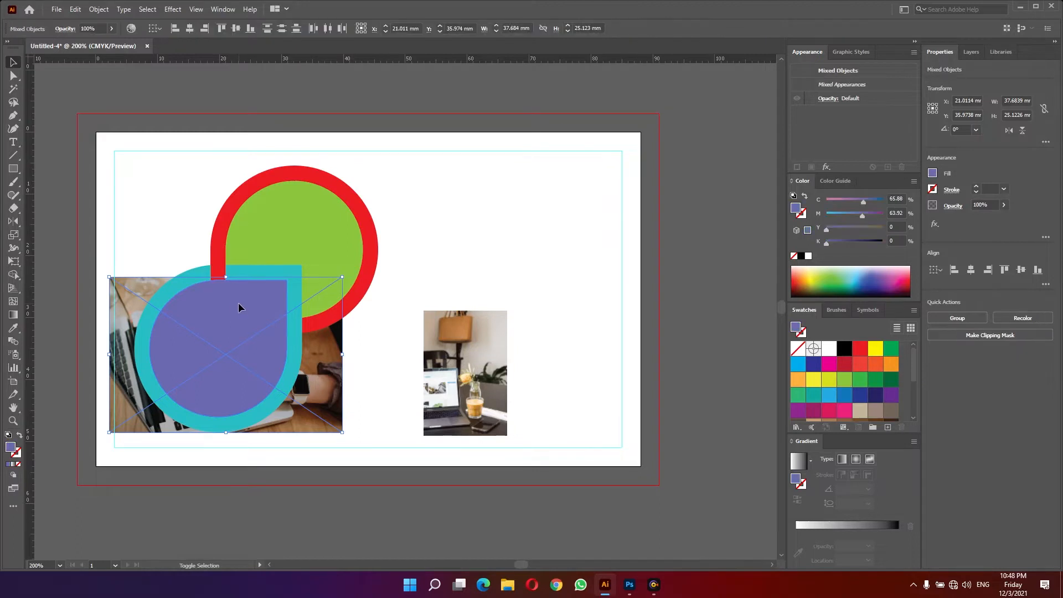
key(ctrl+7)
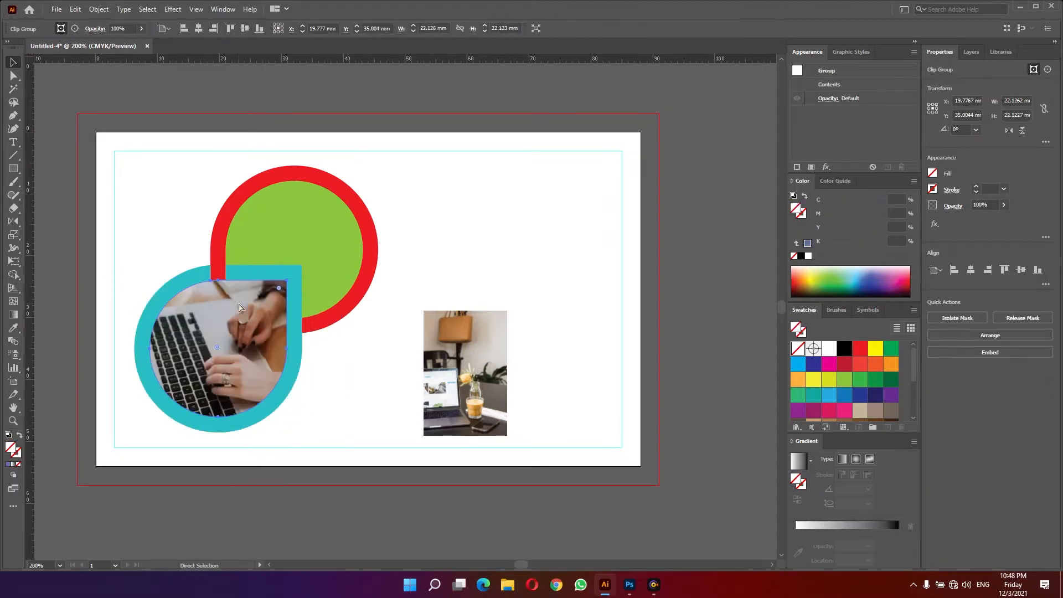
- Cut the laptop-with-drink photo and paste it onto the green circle inside the red ring
click(367, 397)
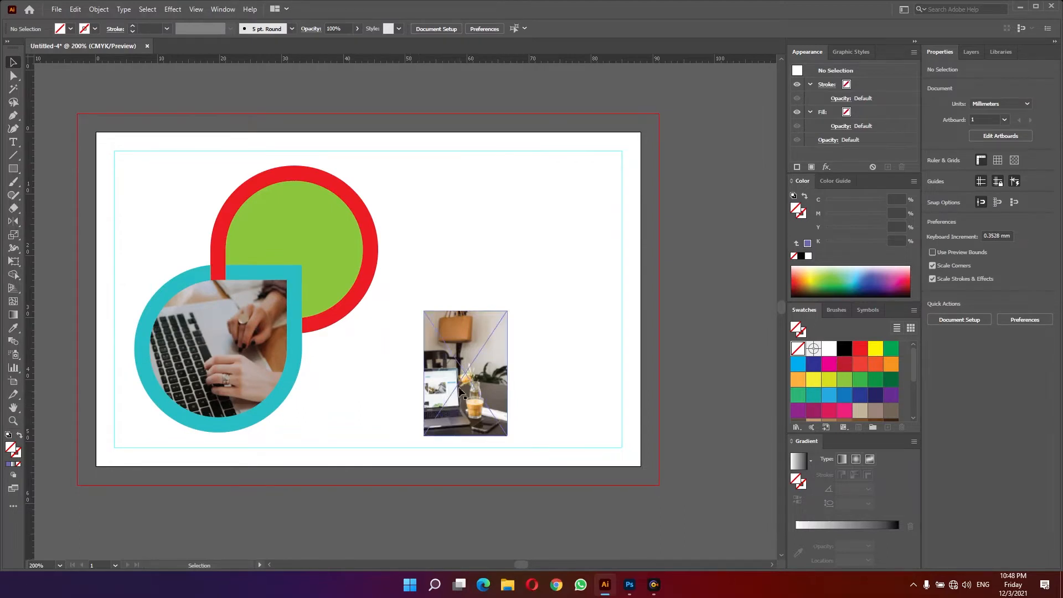
drag(454, 414, 458, 284)
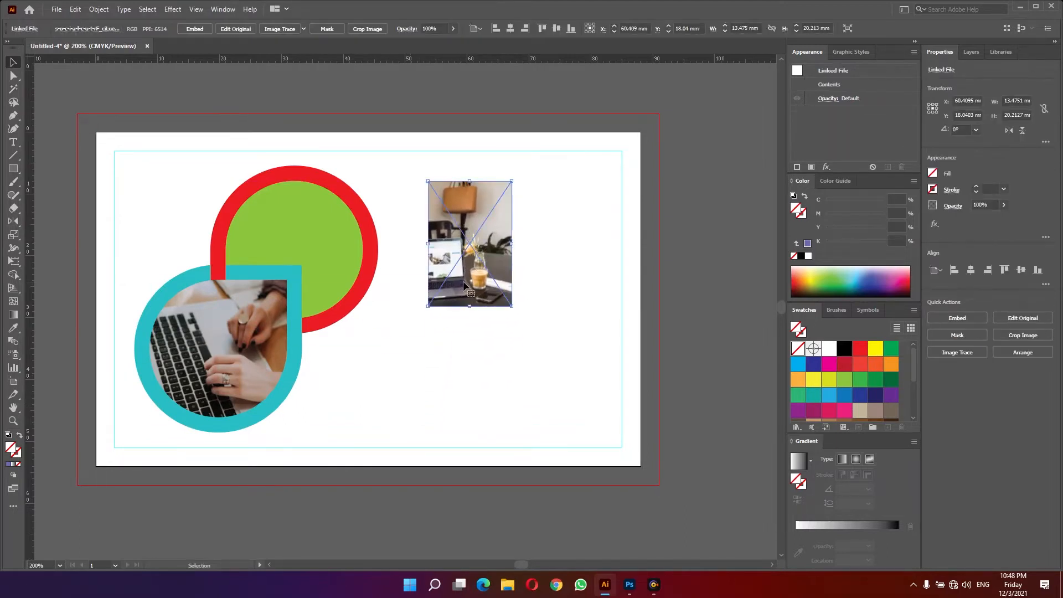
key(Delete)
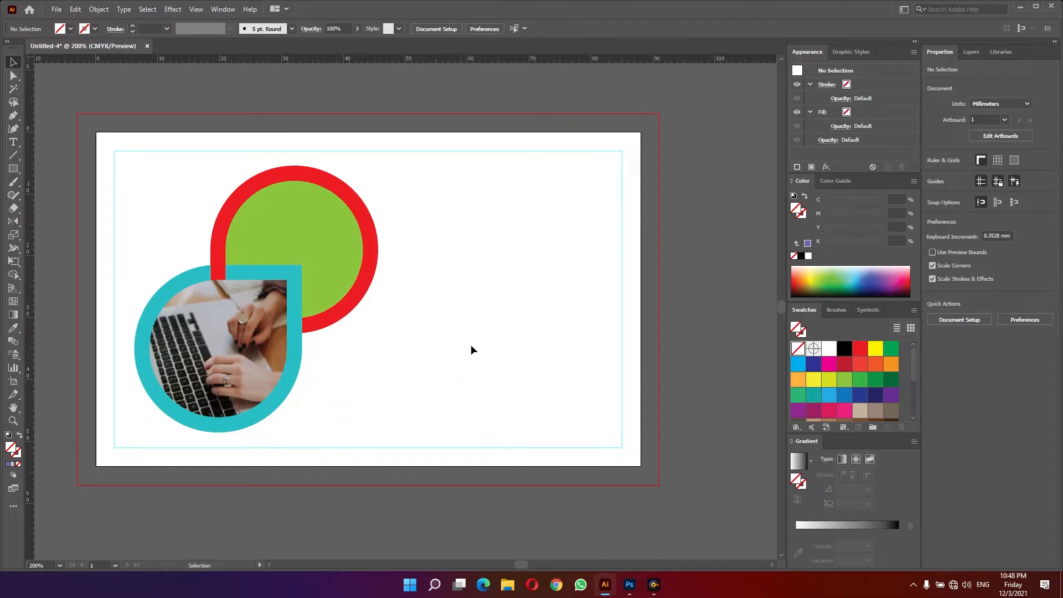
click(280, 223)
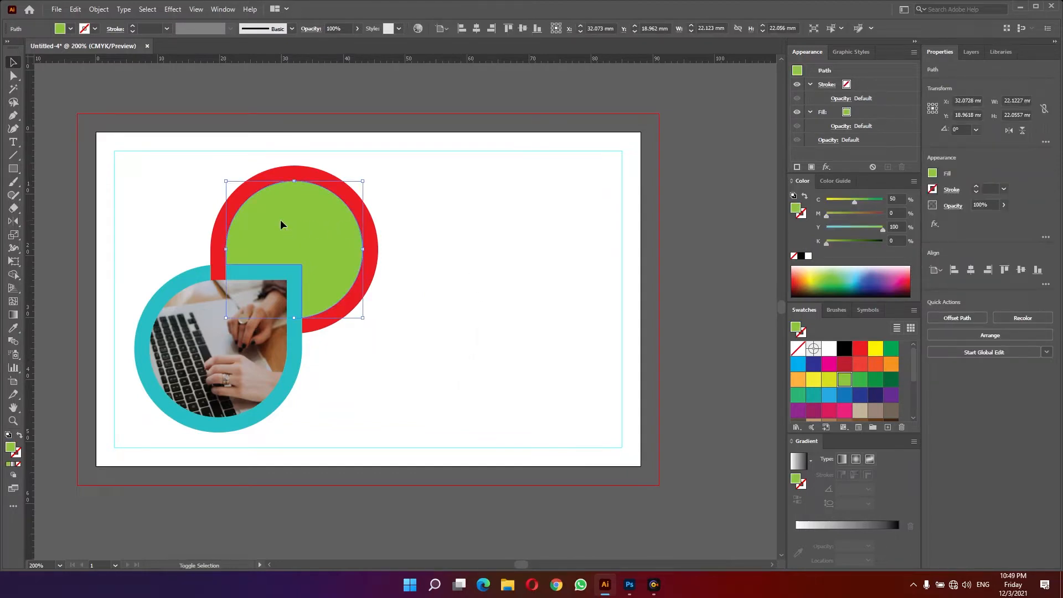
shift+click(281, 222)
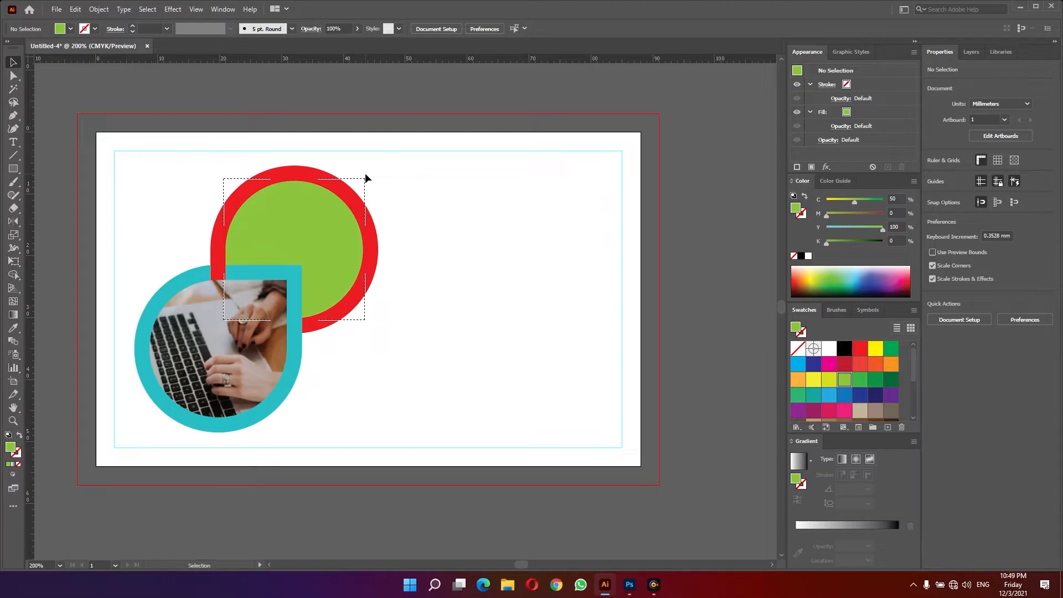
key(a)
key(ctrl+v)
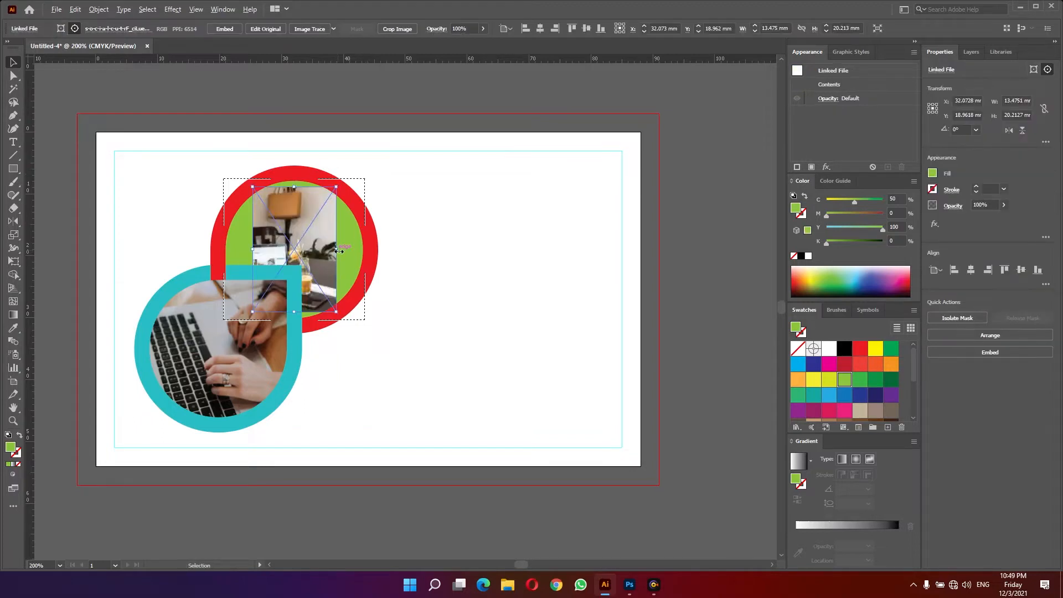
- Enlarge and reposition the pasted photo so it fills the green circle, clipping it inside the circle
mouse_move(336, 250)
mouse_down()
mouse_move(355, 249)
mouse_move(344, 250)
mouse_up()
drag(343, 185, 370, 153)
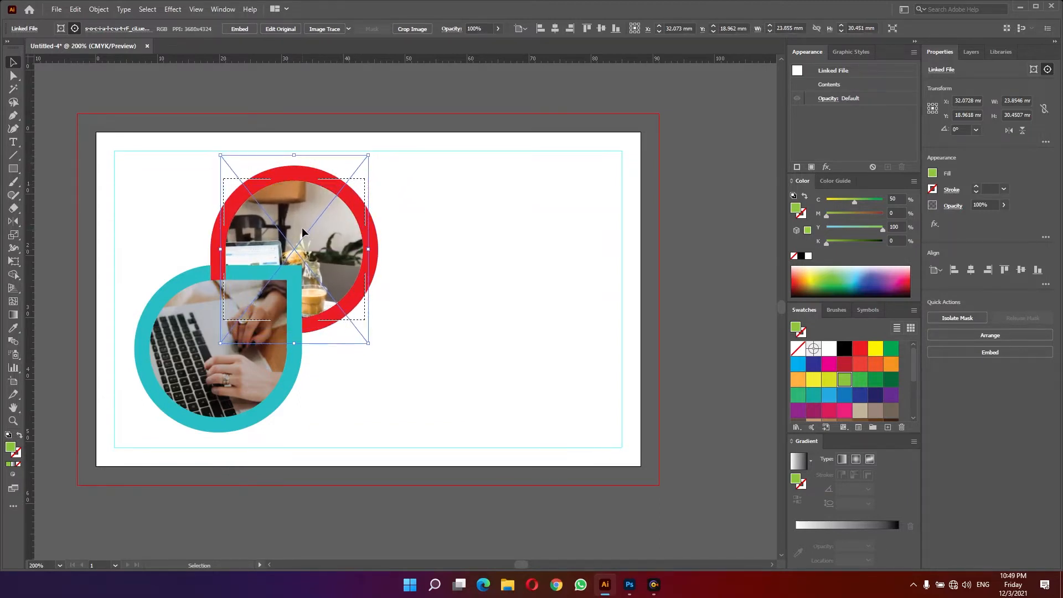
drag(305, 230, 309, 207)
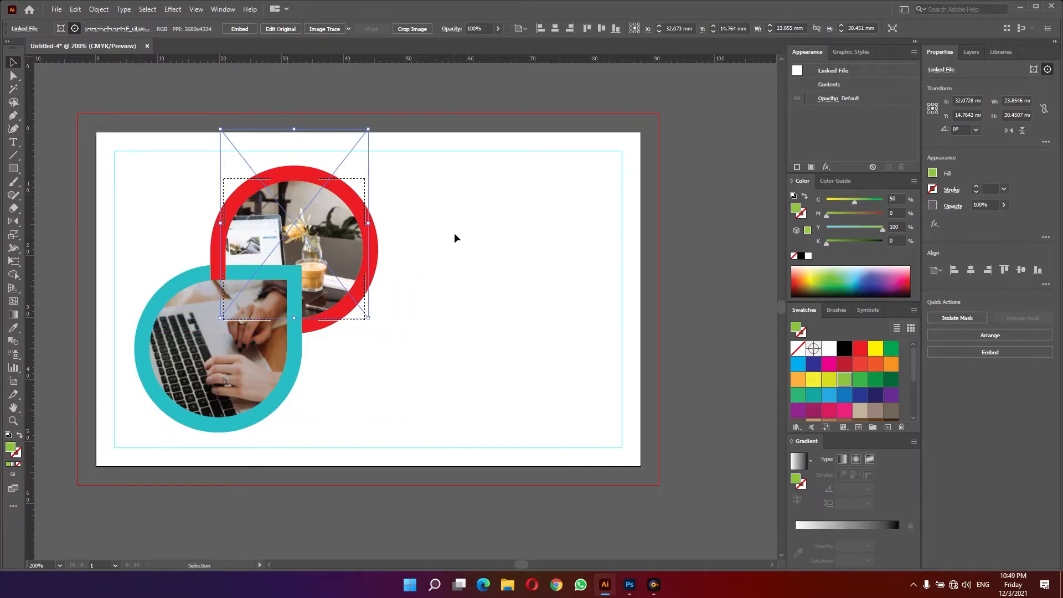
click(421, 227)
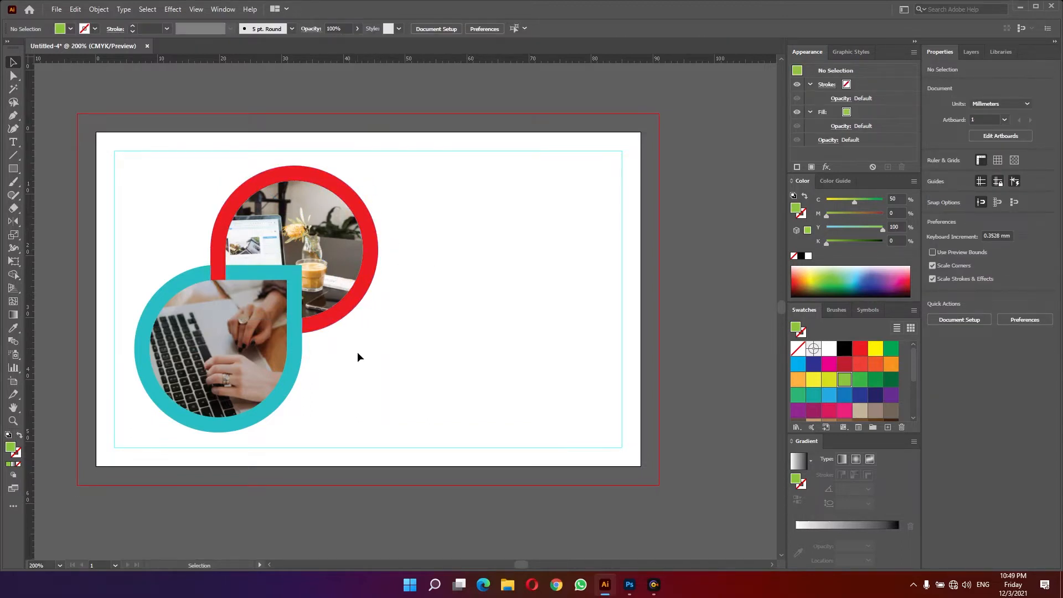
click(258, 382)
click(330, 264)
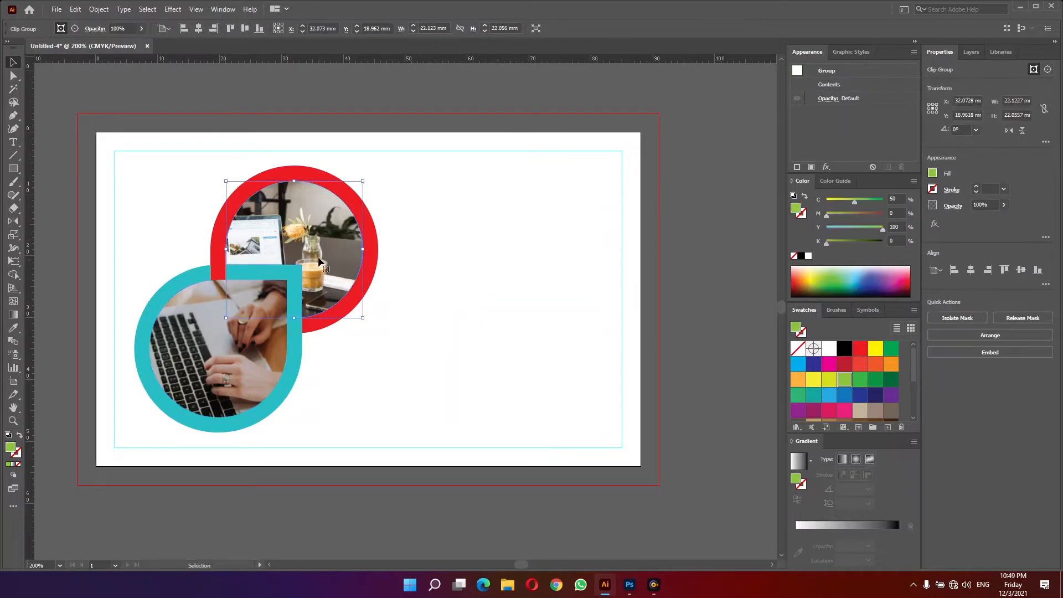
click(439, 291)
- Draw a rectangle about 46 × 29 mm from the upper-left bleed corner and fill it dark gray
click(13, 169)
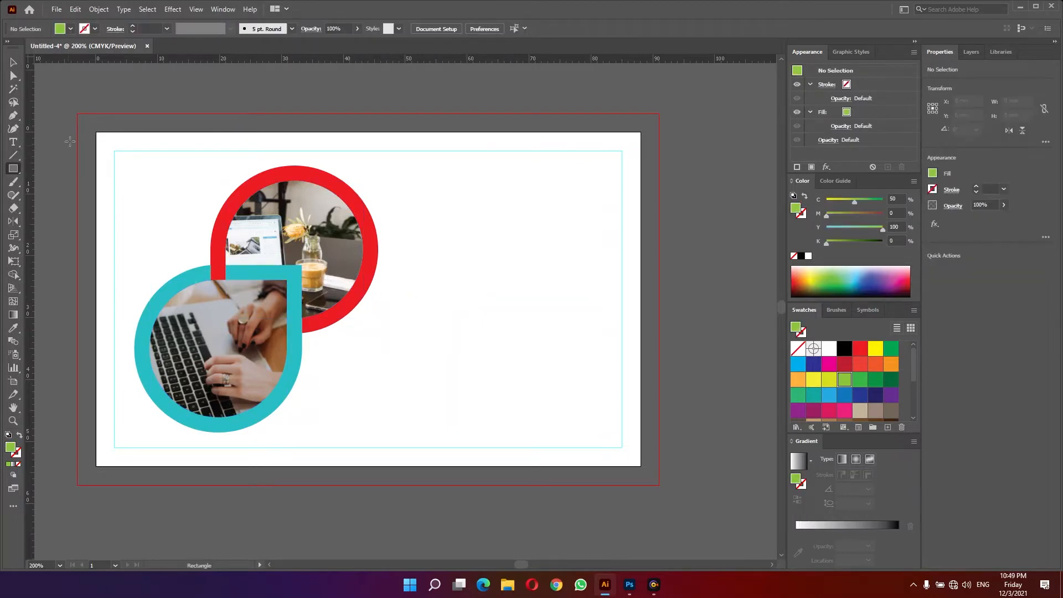
drag(78, 115, 361, 292)
scroll(832, 382, down, 5)
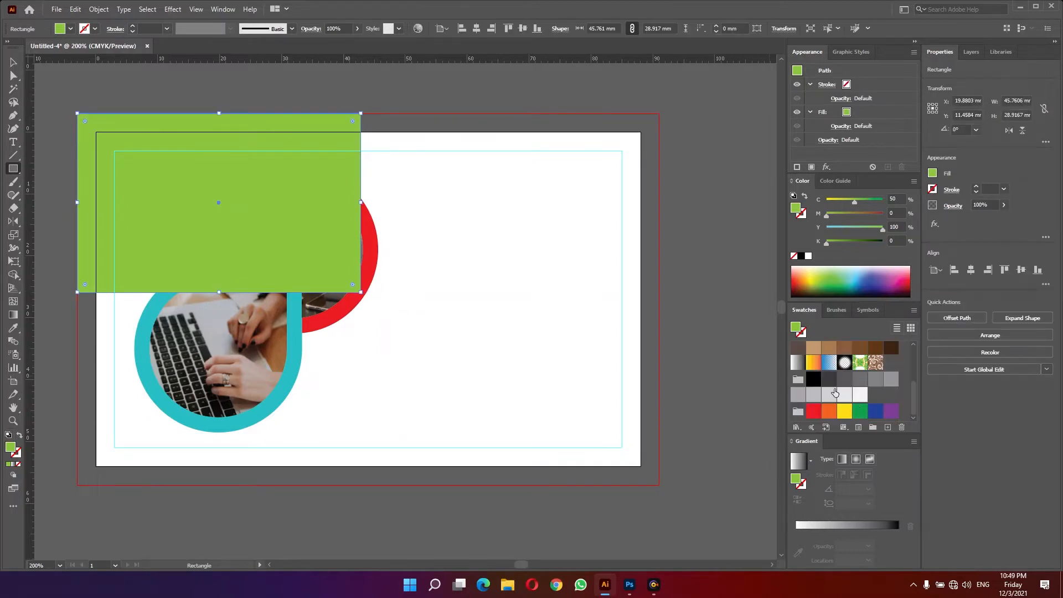
click(829, 380)
key(v)
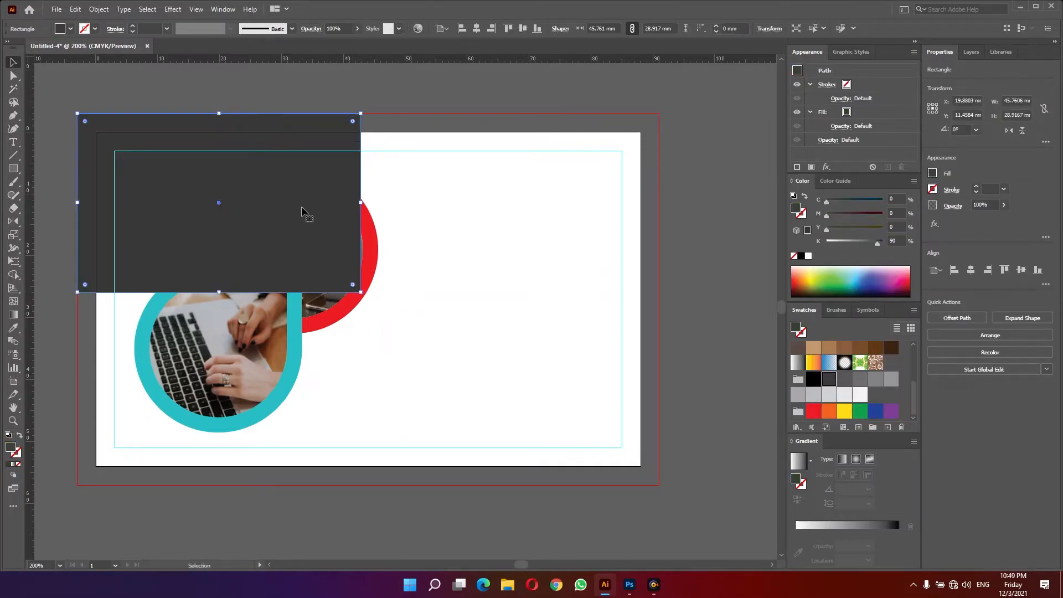
- Send the dark rectangle to the back and duplicate it down to the lower bleed edge
key(ctrl)
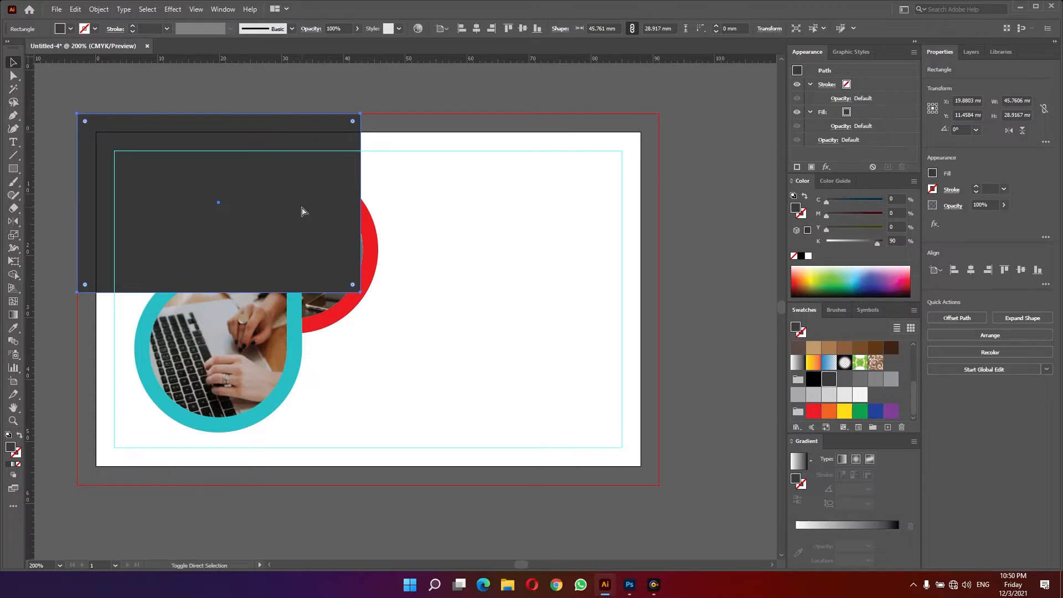
key(ctrl+shift+bracketleft)
drag(324, 130, 300, 317)
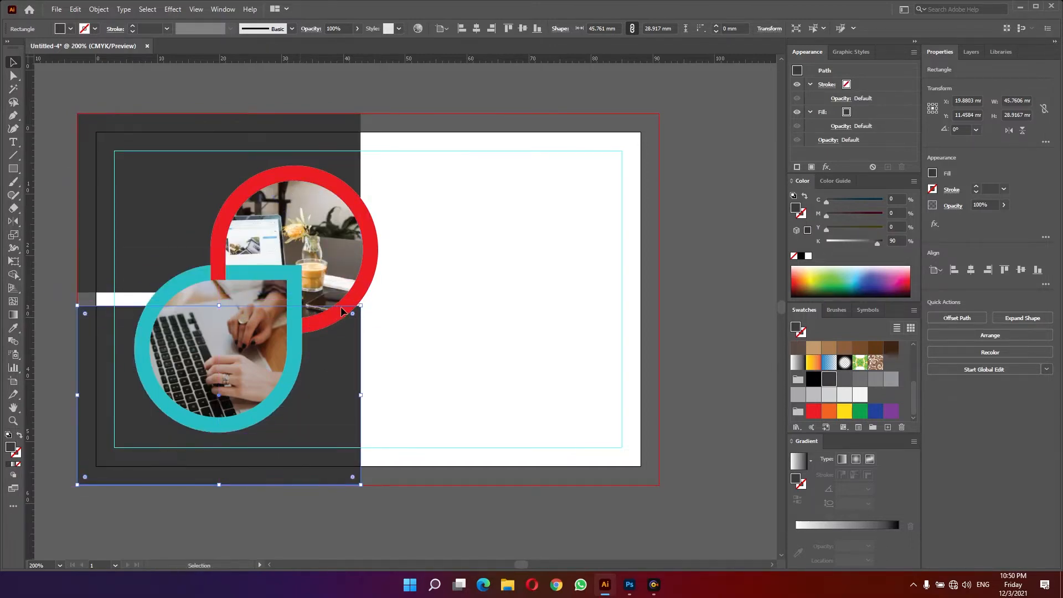
- Narrow the lower dark rectangle to about 25.5 mm wide
drag(360, 305, 235, 264)
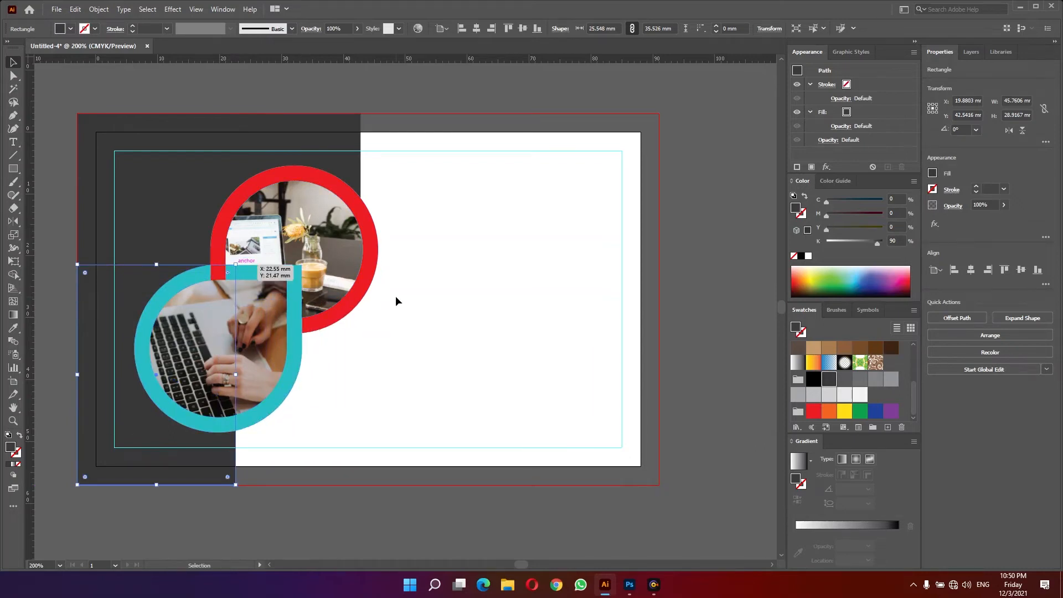
click(397, 297)
key(w)
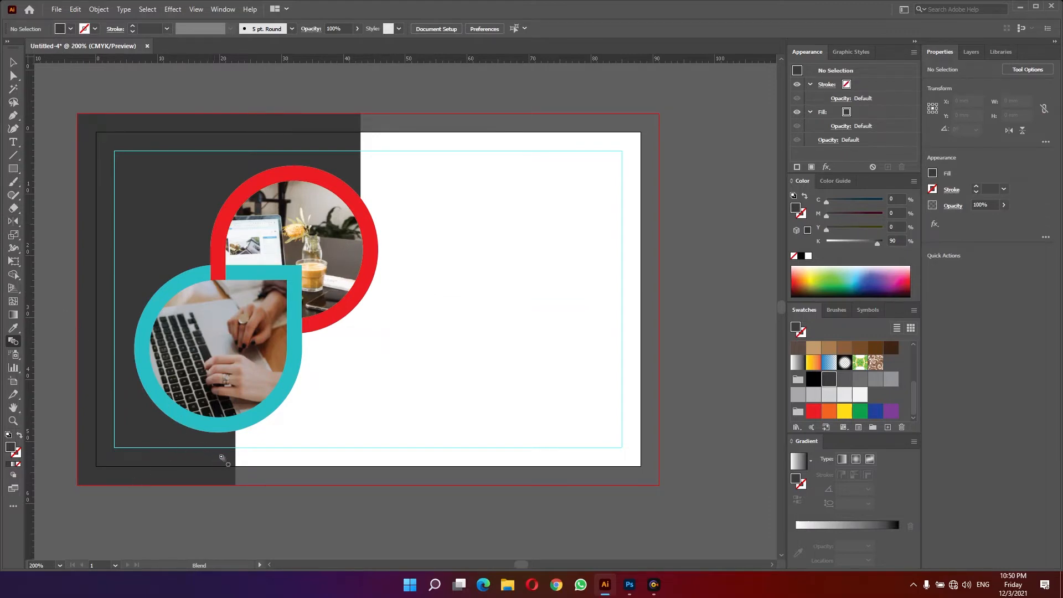
- Draw a circle about 48 mm wide over the top edge and merge it with the upper dark rectangle using Shape Builder
click(13, 169)
key(l)
drag(458, 225, 552, 378)
key(v)
mouse_move(451, 348)
mouse_down()
mouse_move(506, 193)
mouse_move(385, 141)
mouse_move(393, 176)
mouse_move(421, 192)
mouse_up()
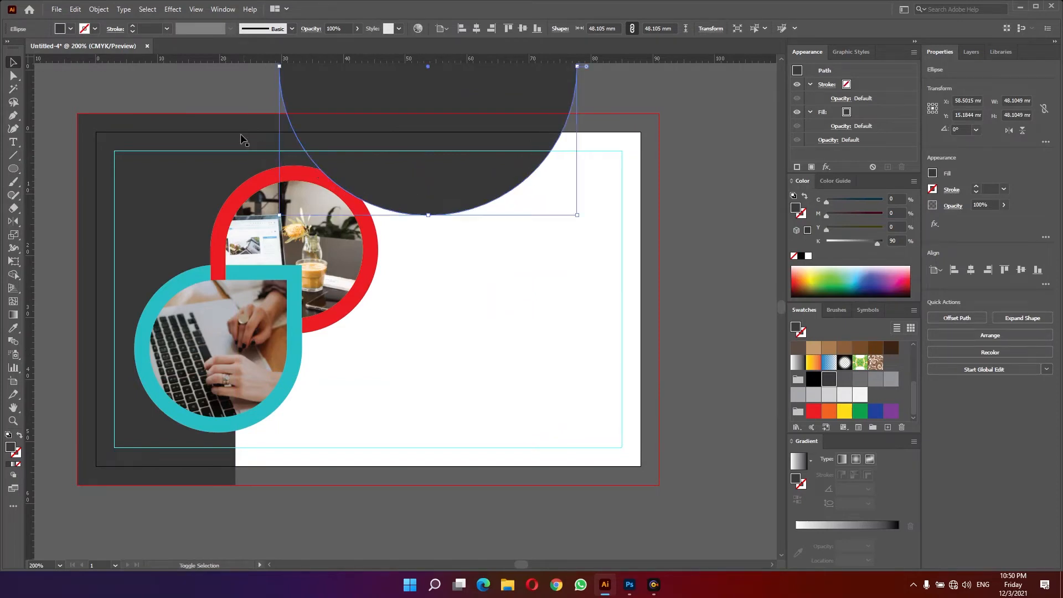
shift+click(242, 137)
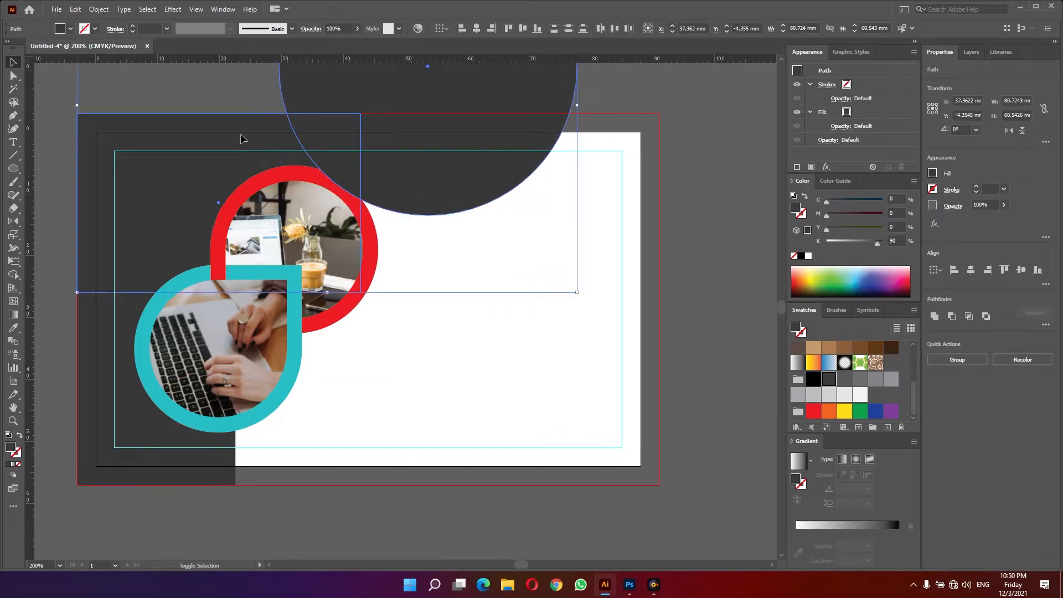
key(shift+m)
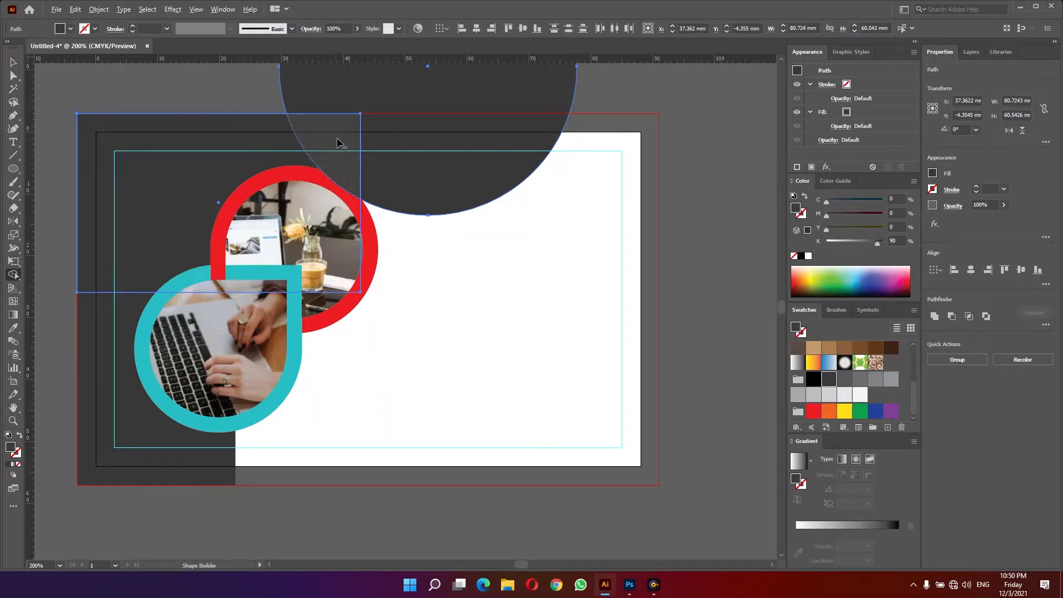
mouse_move(343, 137)
mouse_down()
mouse_move(388, 138)
mouse_move(411, 188)
mouse_up()
key(v)
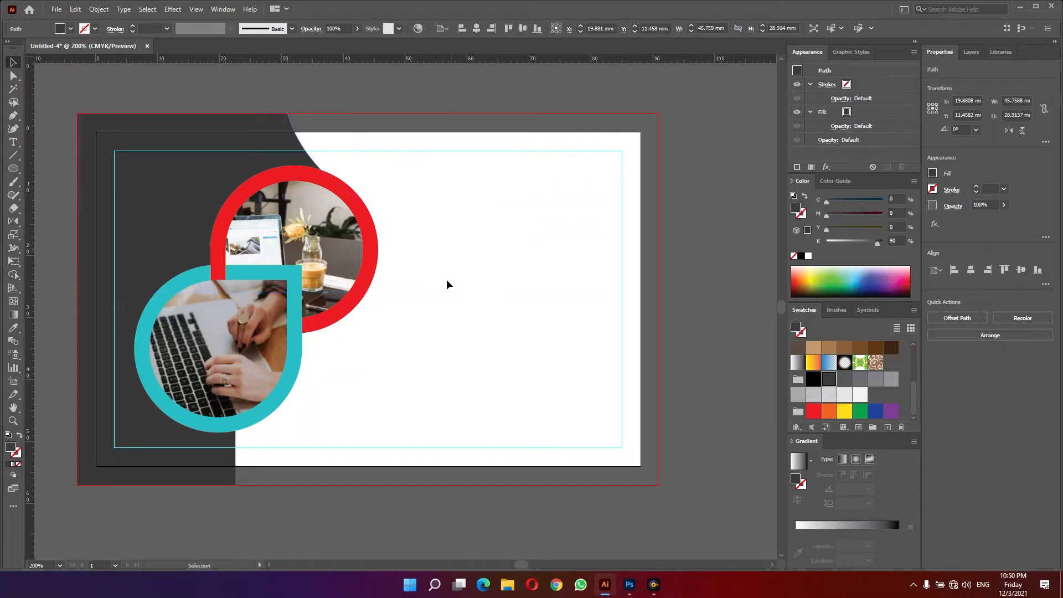
- Draw a large circle below the bottom edge and merge it with the lower dark rectangle using Shape Builder
click(447, 281)
click(13, 168)
drag(304, 158, 685, 540)
key(v)
drag(455, 192, 294, 463)
shift+click(238, 468)
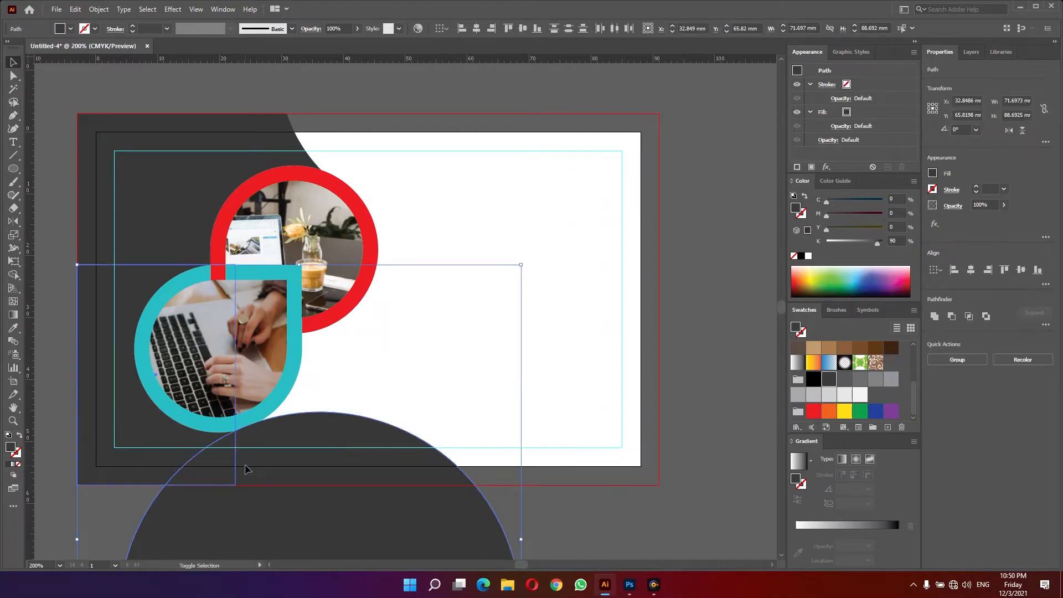
key(shift+m)
mouse_move(219, 470)
mouse_down()
mouse_move(291, 500)
mouse_move(377, 451)
mouse_up()
key(v)
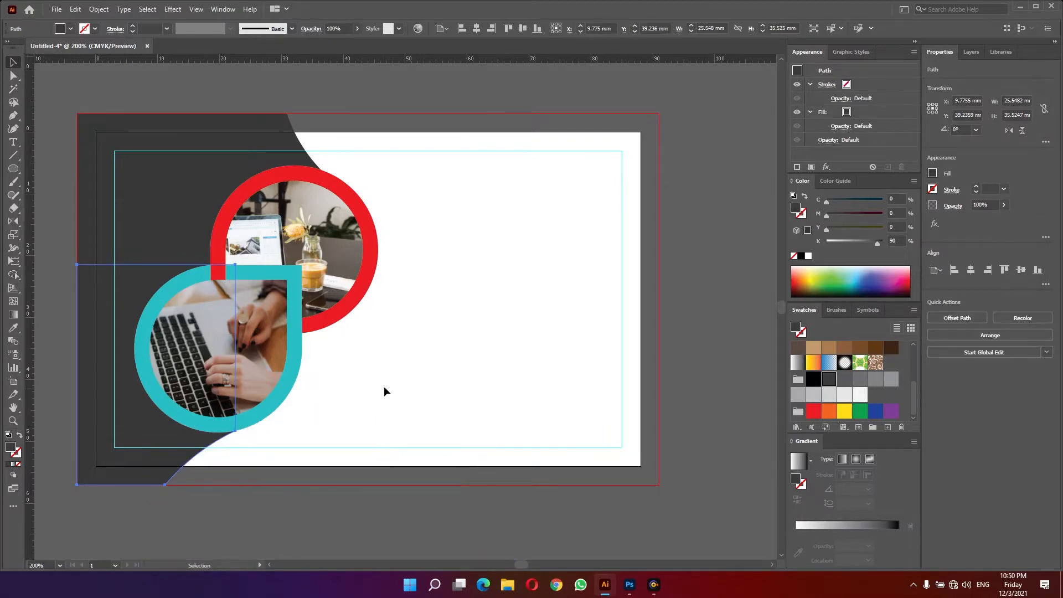
click(386, 385)
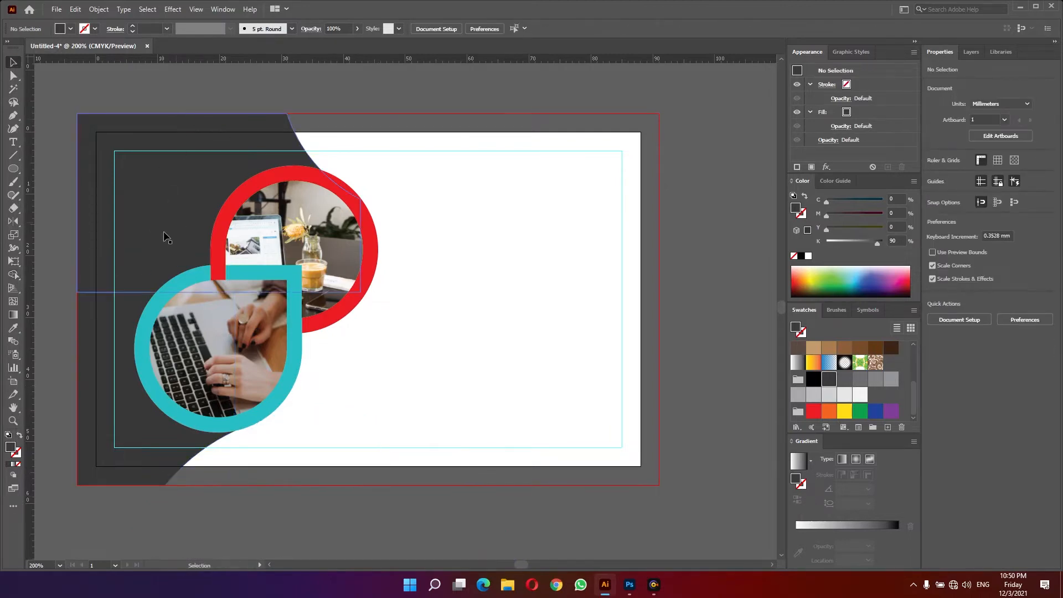
- With Shape Builder, merge the upper and lower dark shapes into one background shape
click(111, 360)
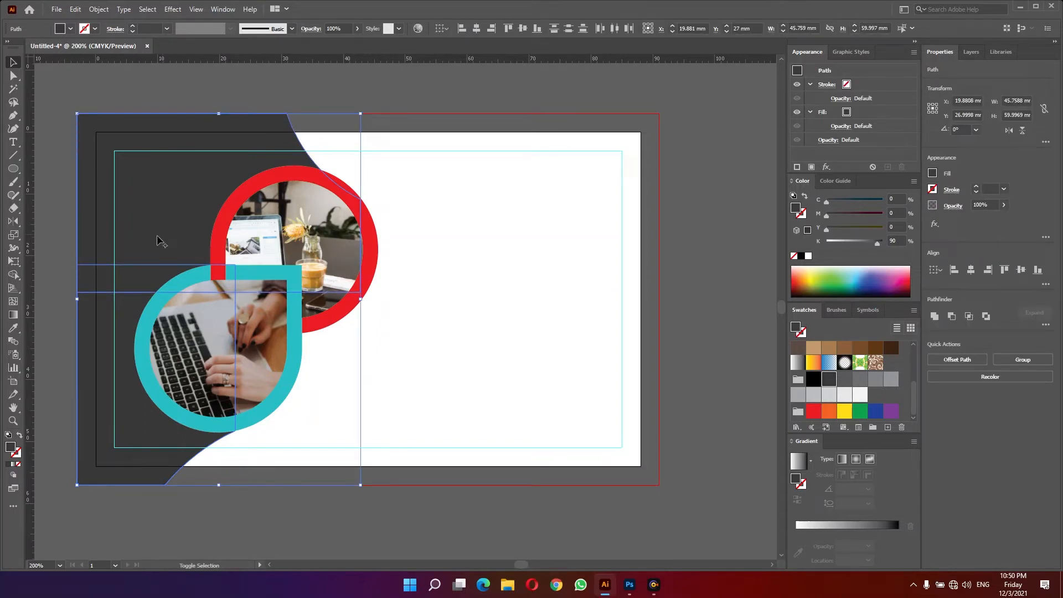
key(shift+m)
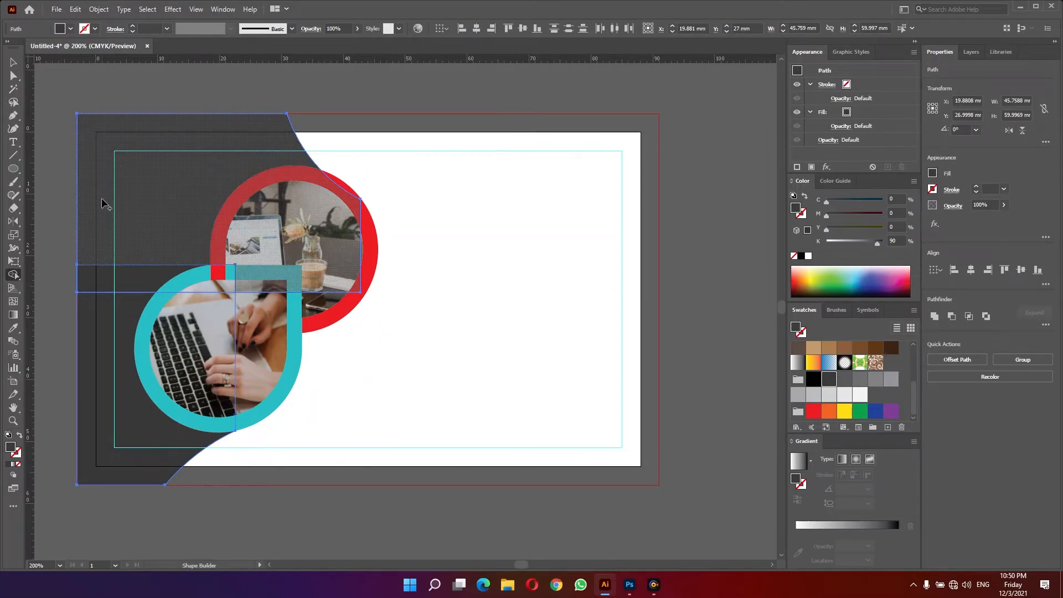
drag(103, 174, 106, 315)
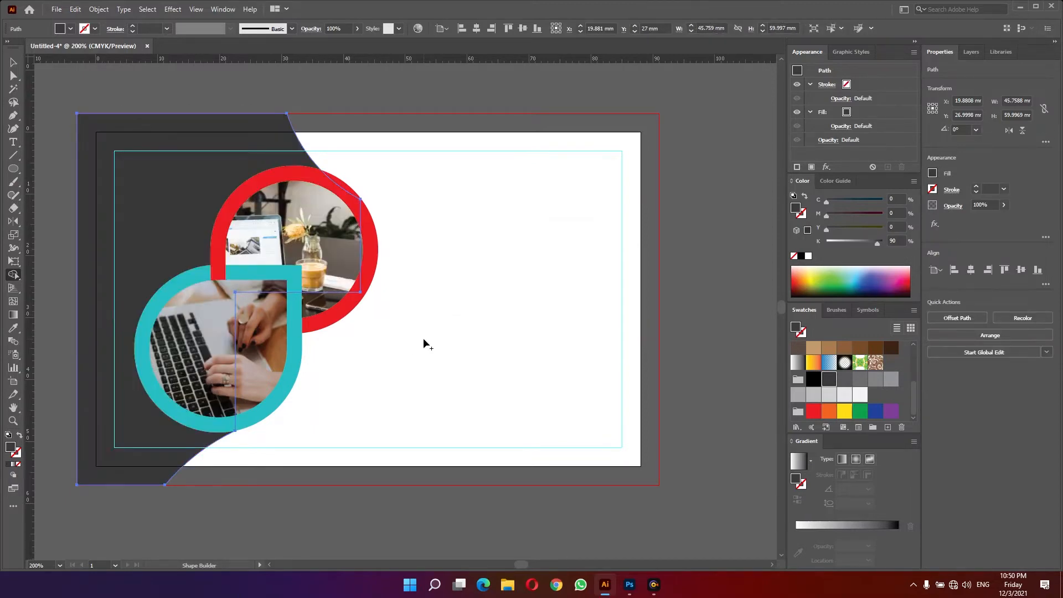
key(v)
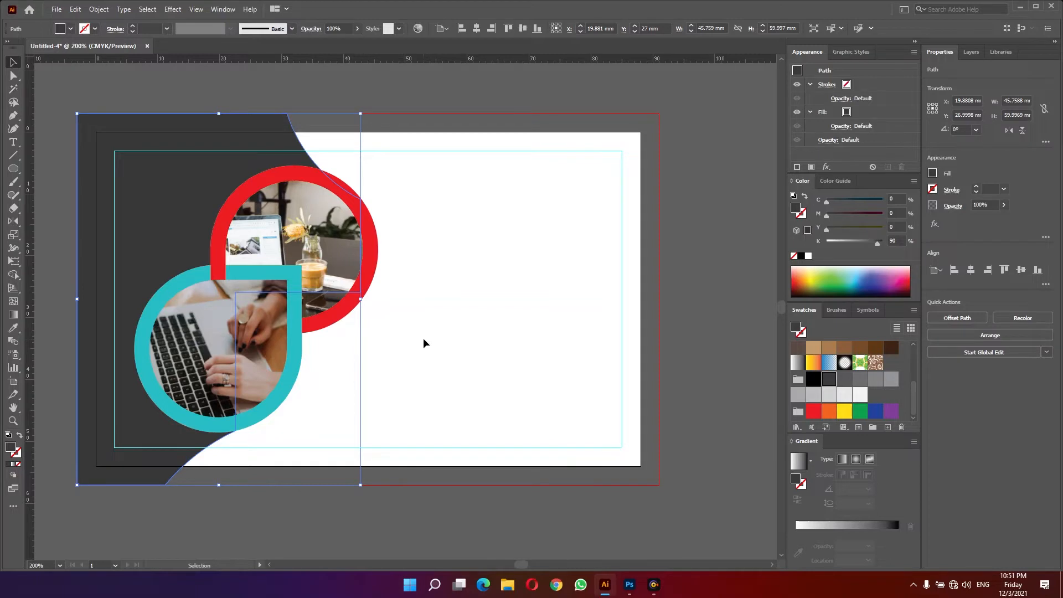
click(424, 337)
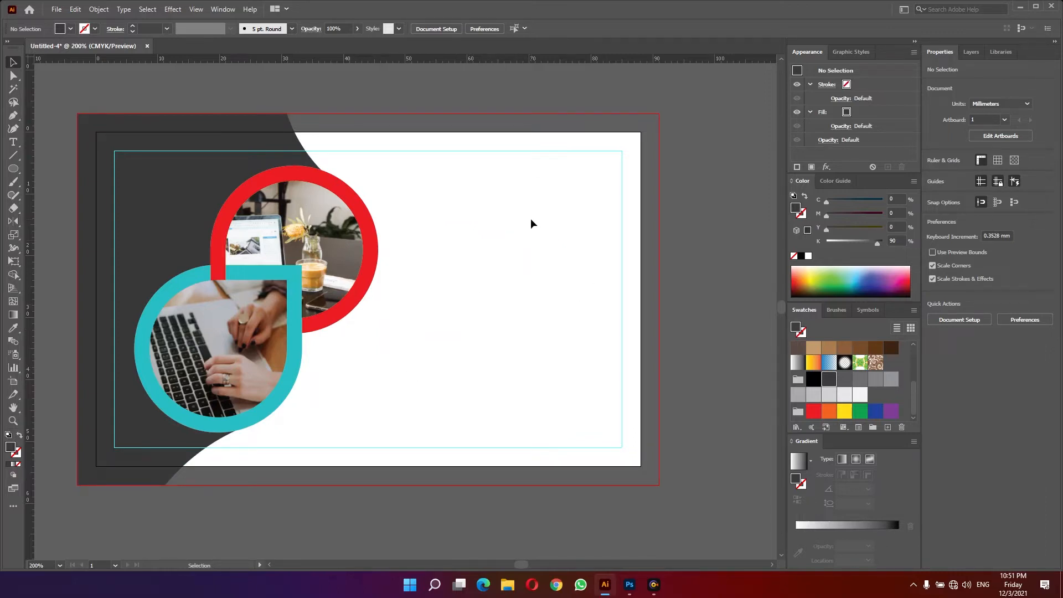
- Draw a small circle about 1.7 mm wide in the white area and fill it orange
click(13, 169)
drag(514, 238, 525, 249)
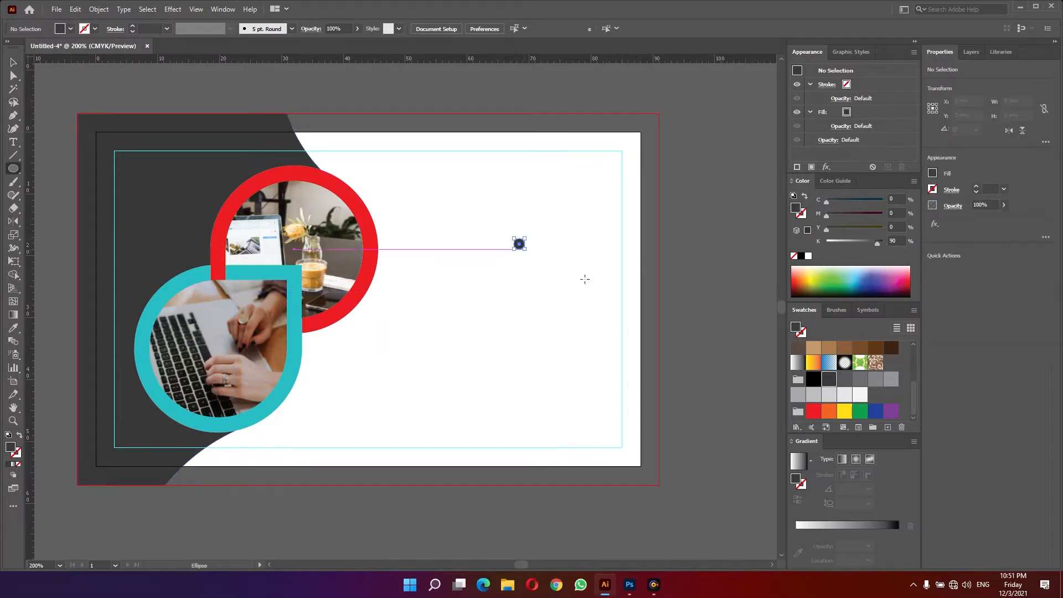
scroll(828, 372, up, 5)
click(879, 365)
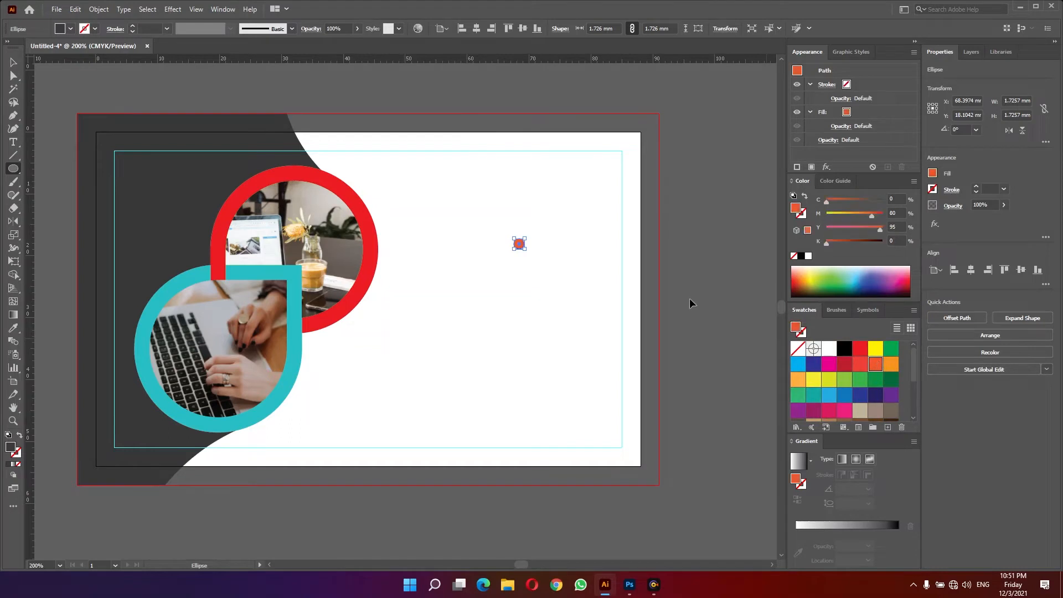
key(v)
click(566, 247)
drag(535, 207, 716, 136)
mouse_move(567, 267)
mouse_down()
mouse_move(436, 285)
mouse_move(459, 277)
mouse_up()
key(p)
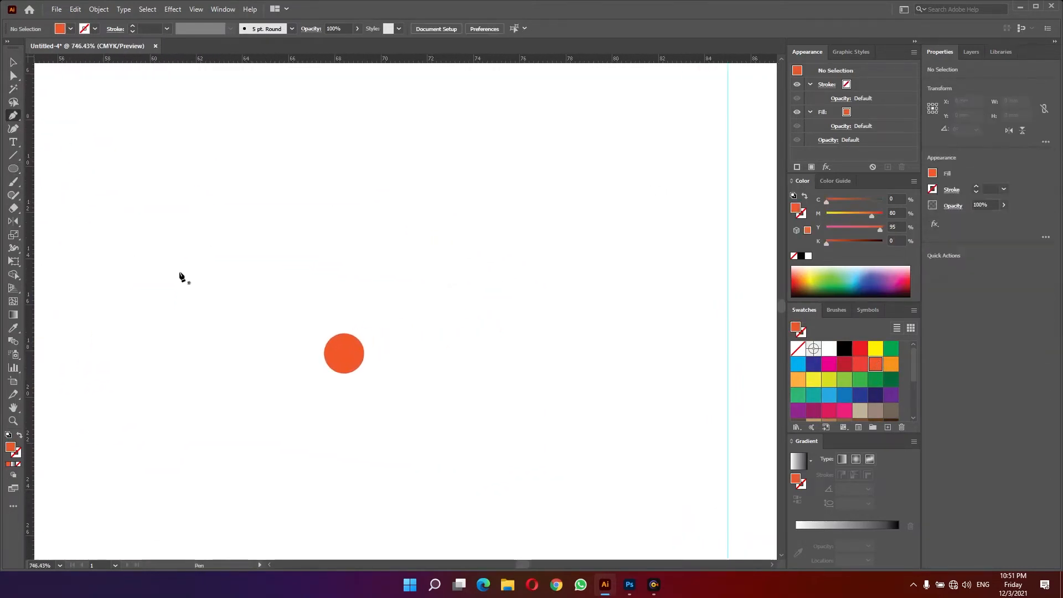
- Draw a leaf-shaped path about 5.2 mm wide with the Pen tool and swap its orange fill to an outline stroke
click(299, 261)
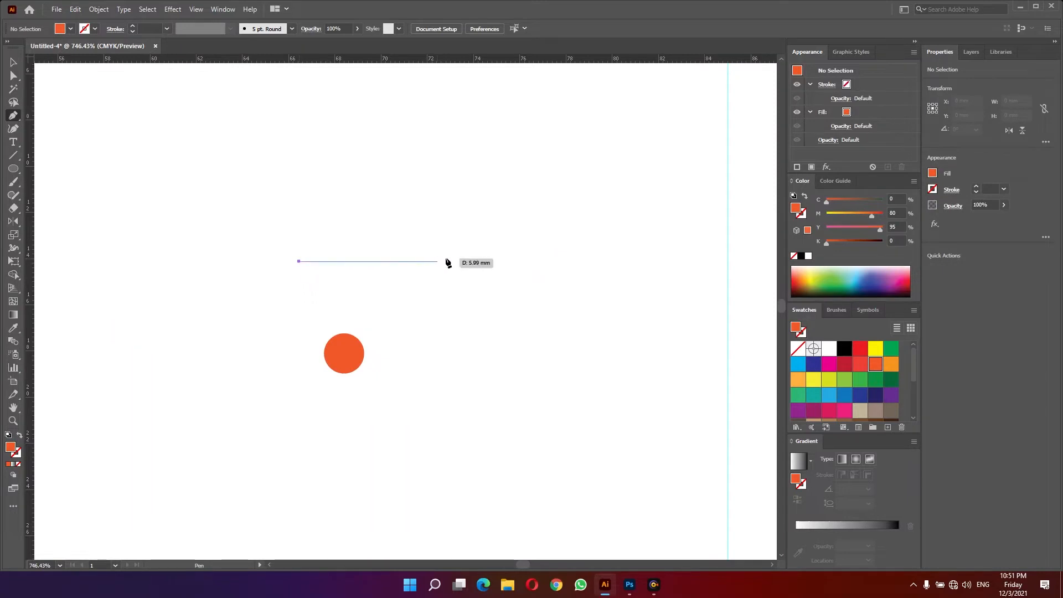
shift+click(417, 261)
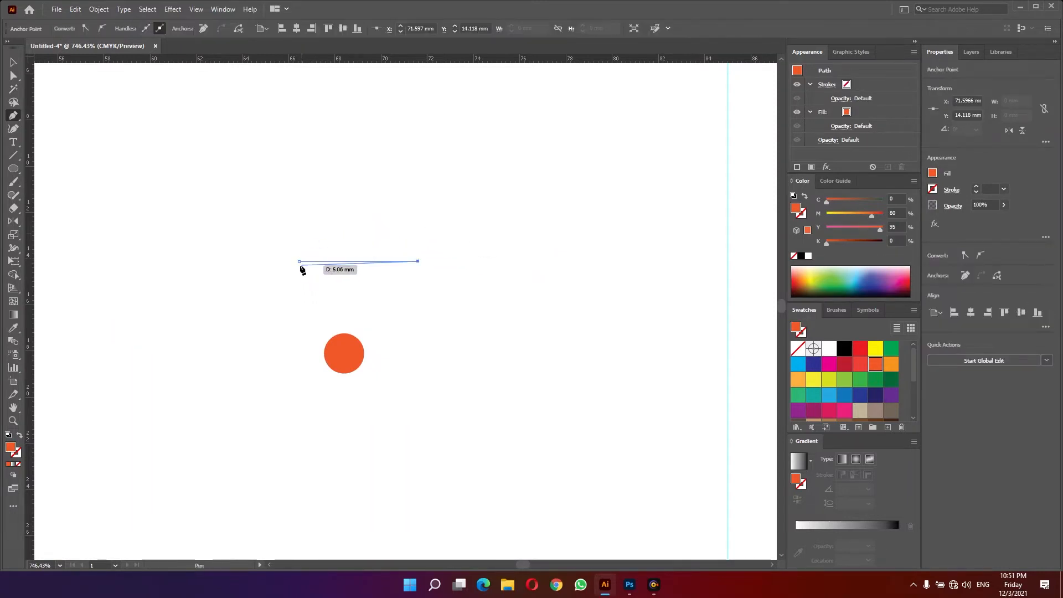
drag(299, 261, 308, 327)
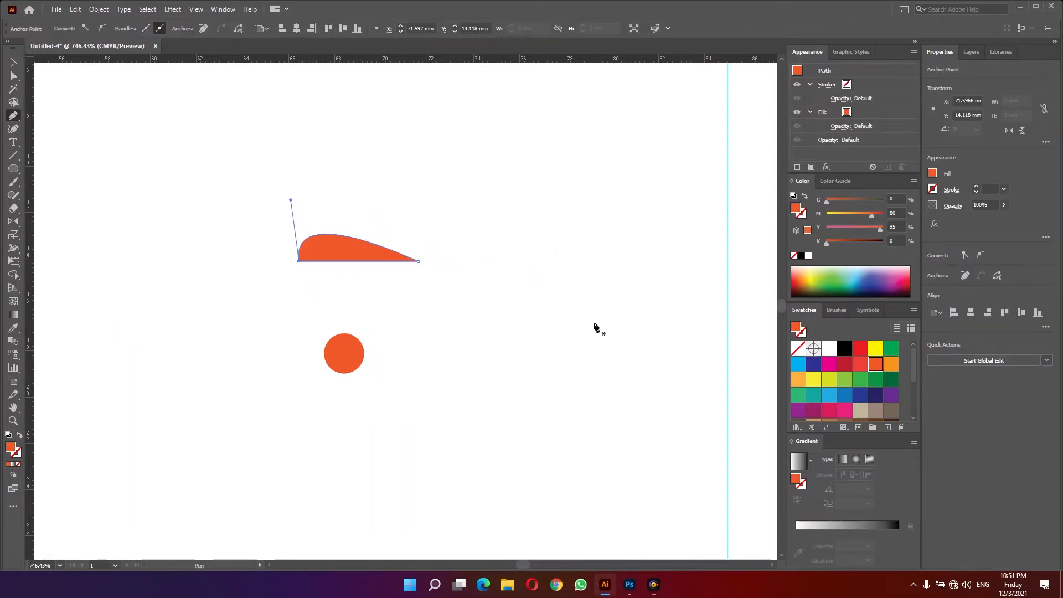
key(shift+x)
key(v)
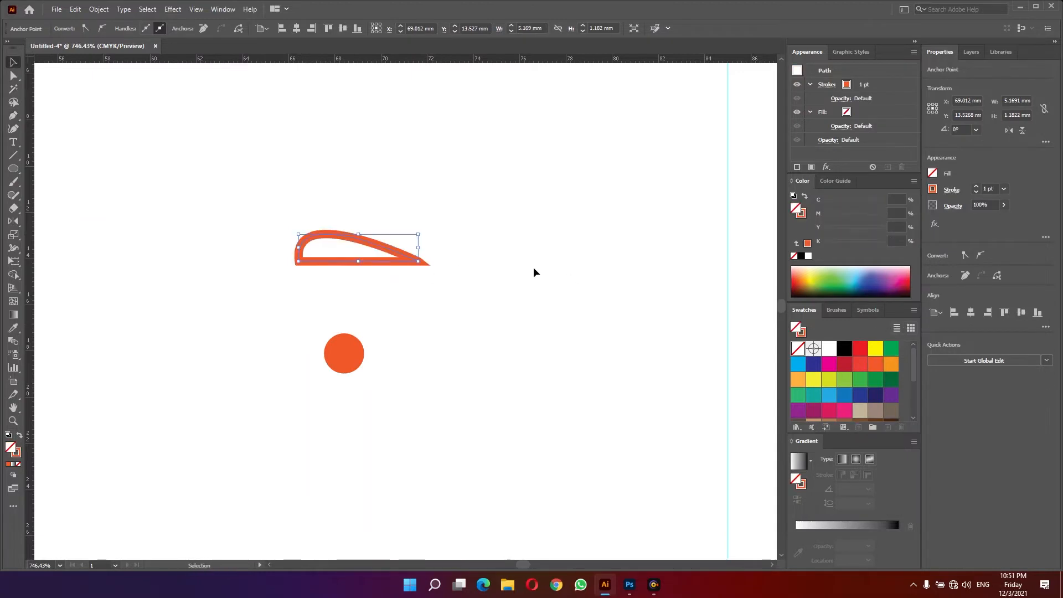
- Duplicate the leaf below the orange dot and rotate the copy 180°
click(406, 310)
drag(372, 266, 361, 472)
key(e)
drag(266, 421, 459, 485)
key(v)
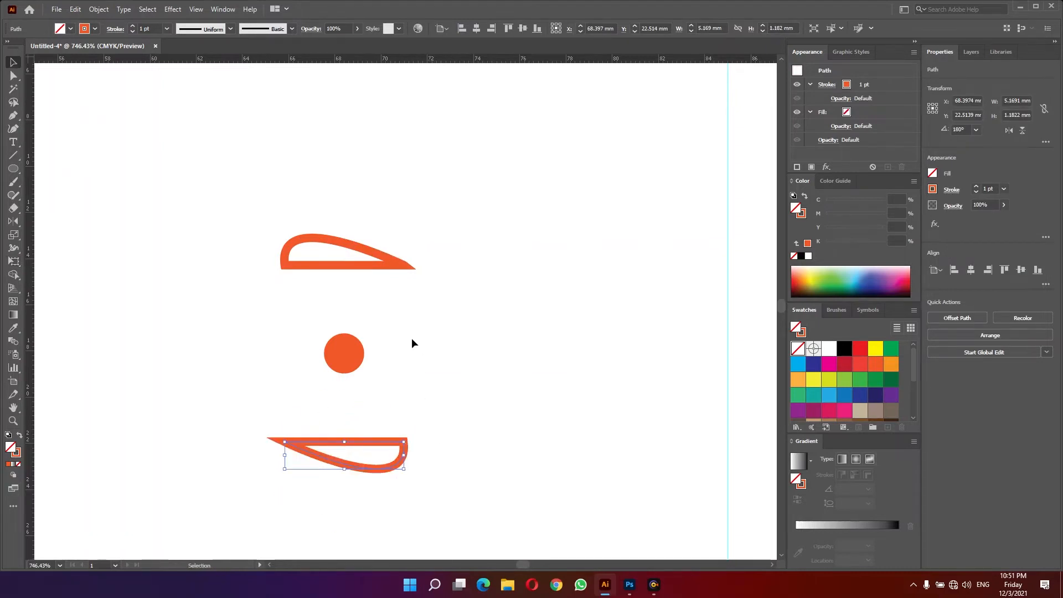
- Select both leaves and set their stroke corners to round joins
shift+click(394, 272)
key(a)
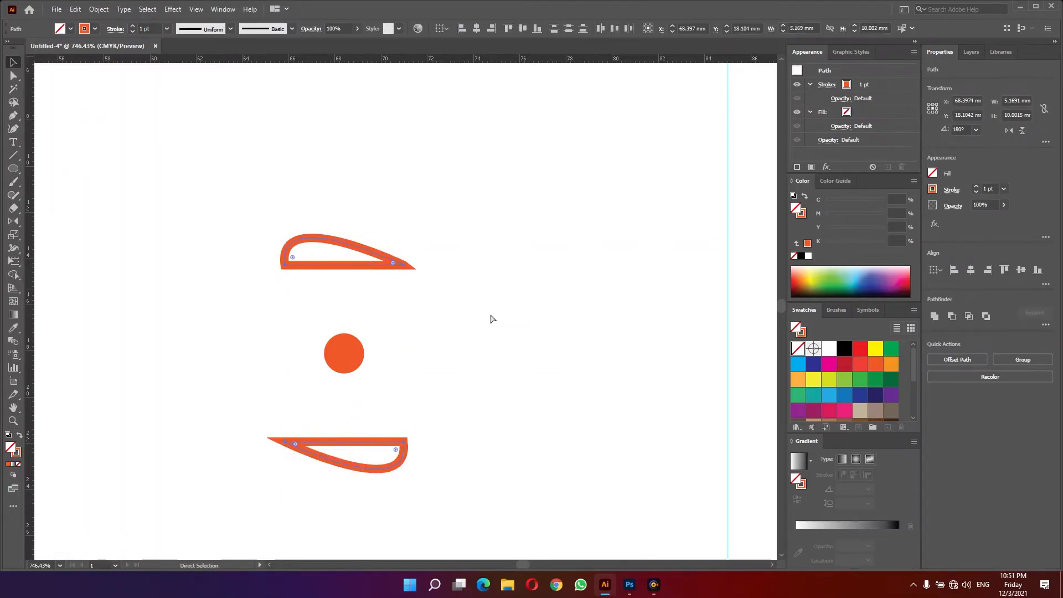
key(v)
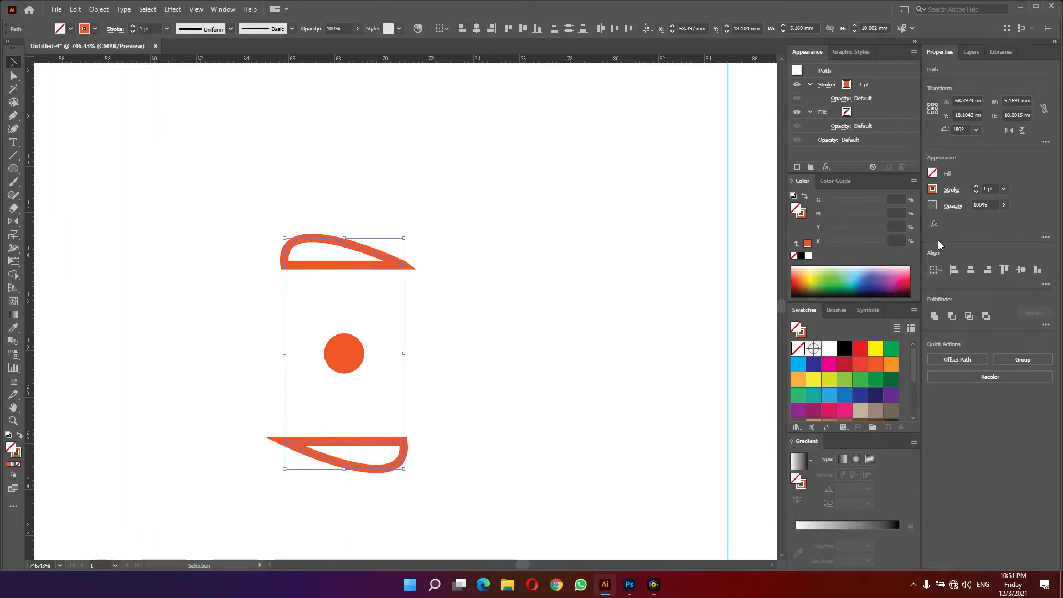
click(952, 189)
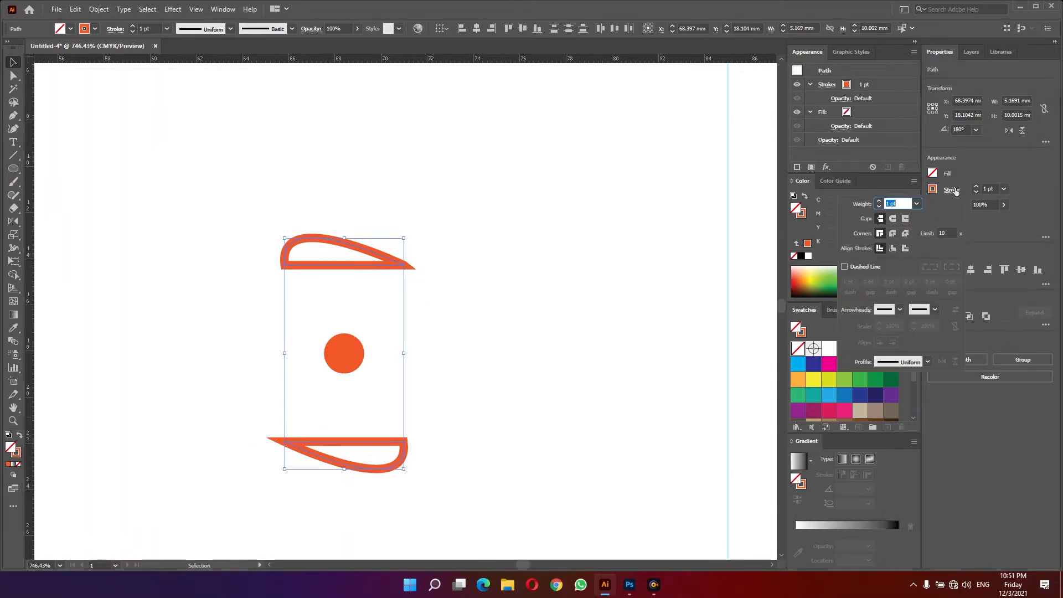
click(894, 234)
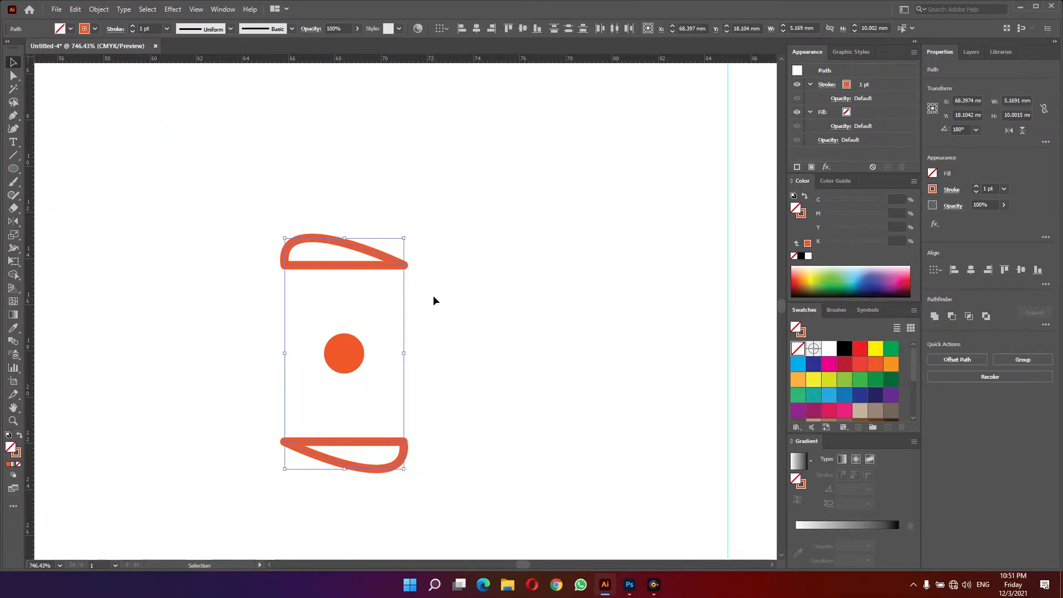
key(ctrl+h)
key(ctrl+h)
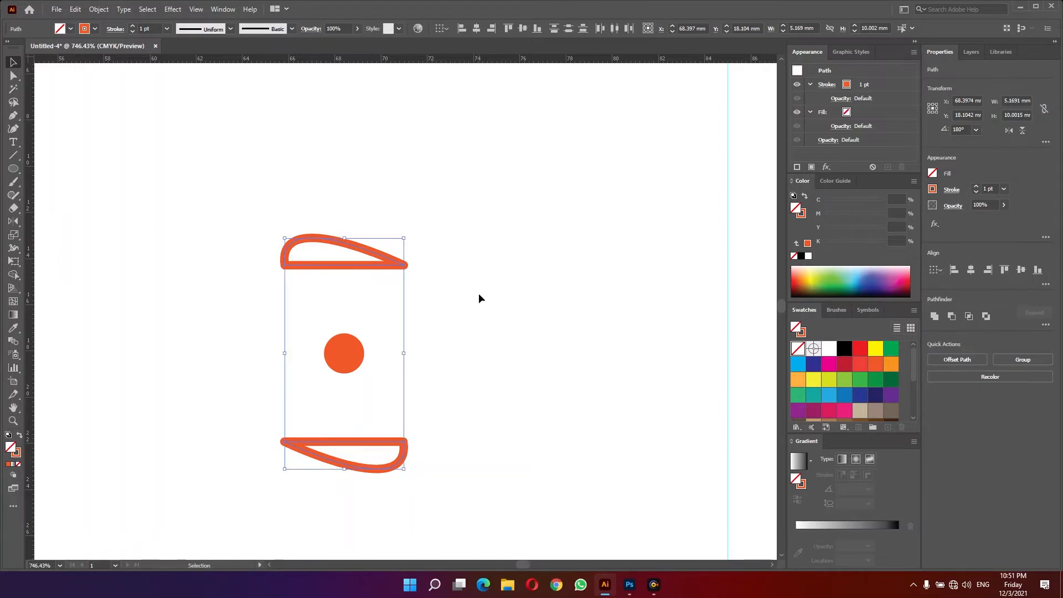
key(ctrl+h)
key(ctrl+h)
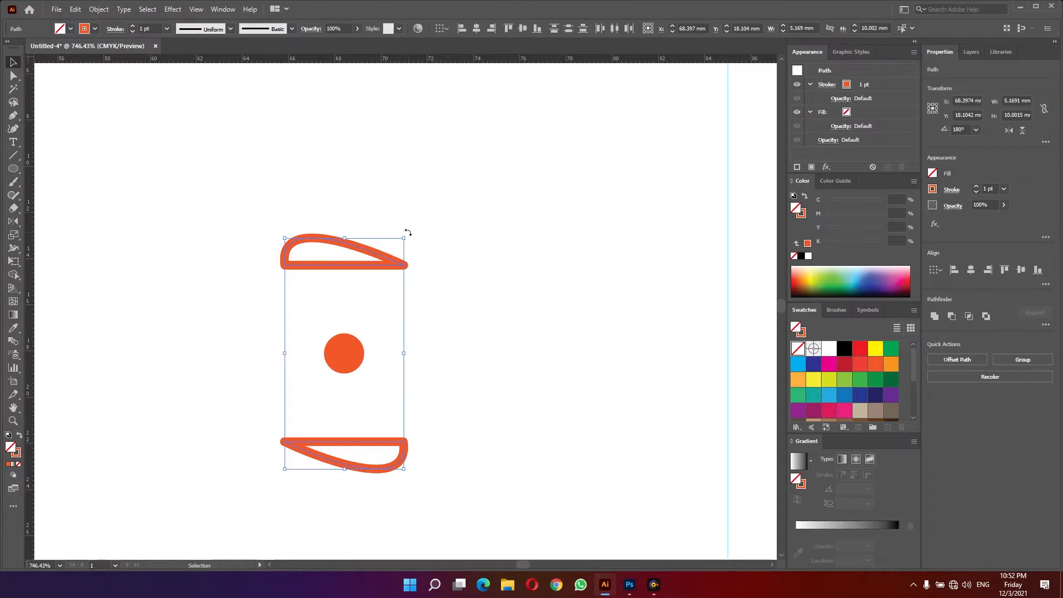
- Rotate a copy of the two leaves by 90° to place them at the sides and give the copies a dark grey stroke
drag(408, 233, 475, 393)
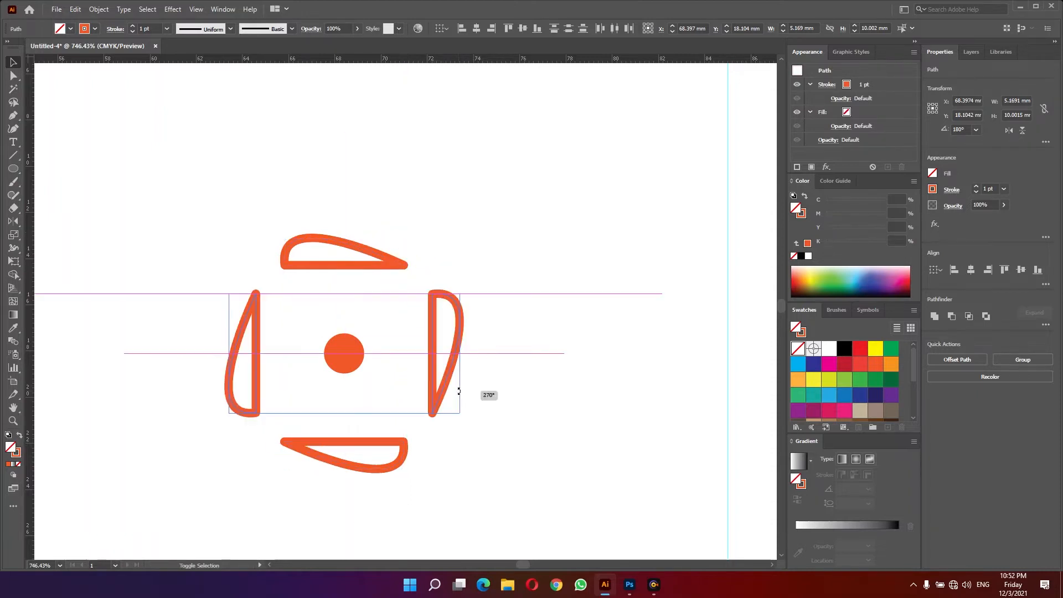
click(802, 334)
scroll(838, 409, down, 4)
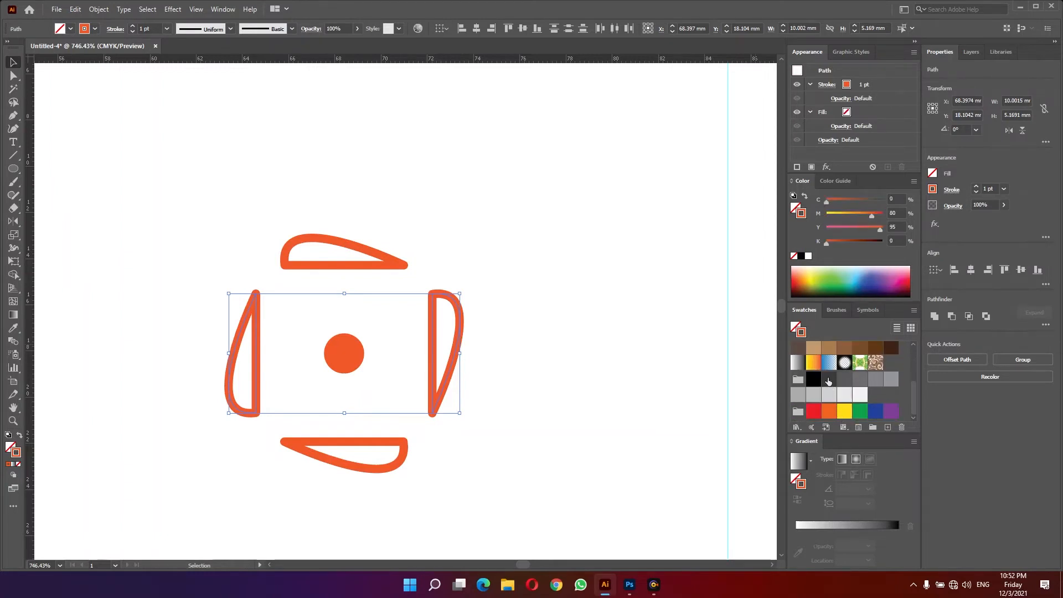
click(829, 382)
click(600, 342)
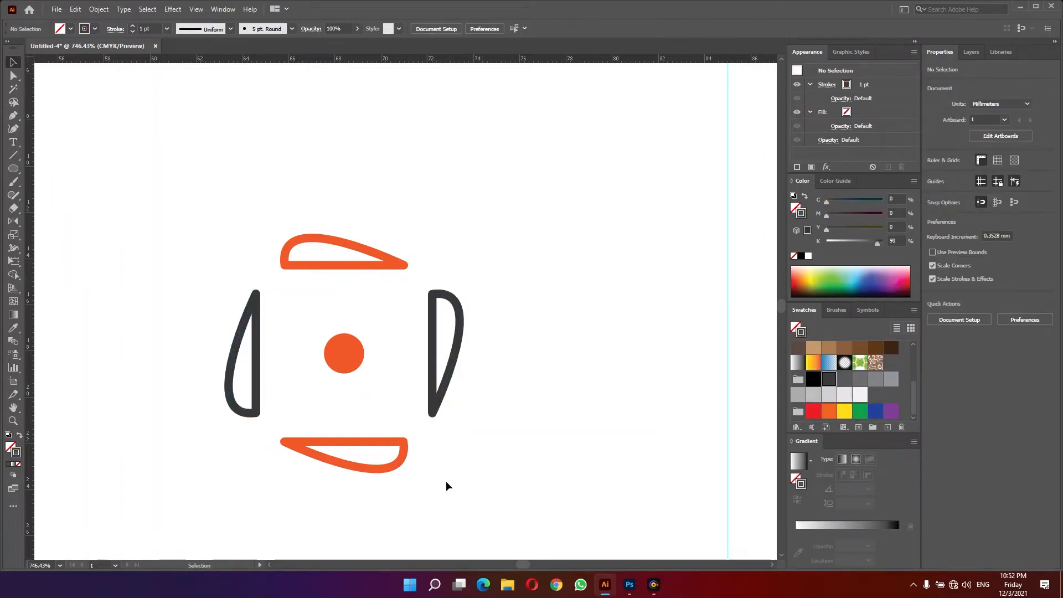
- Enlarge the orange dot and move the four leaves in closer around it
click(351, 354)
drag(364, 333, 384, 328)
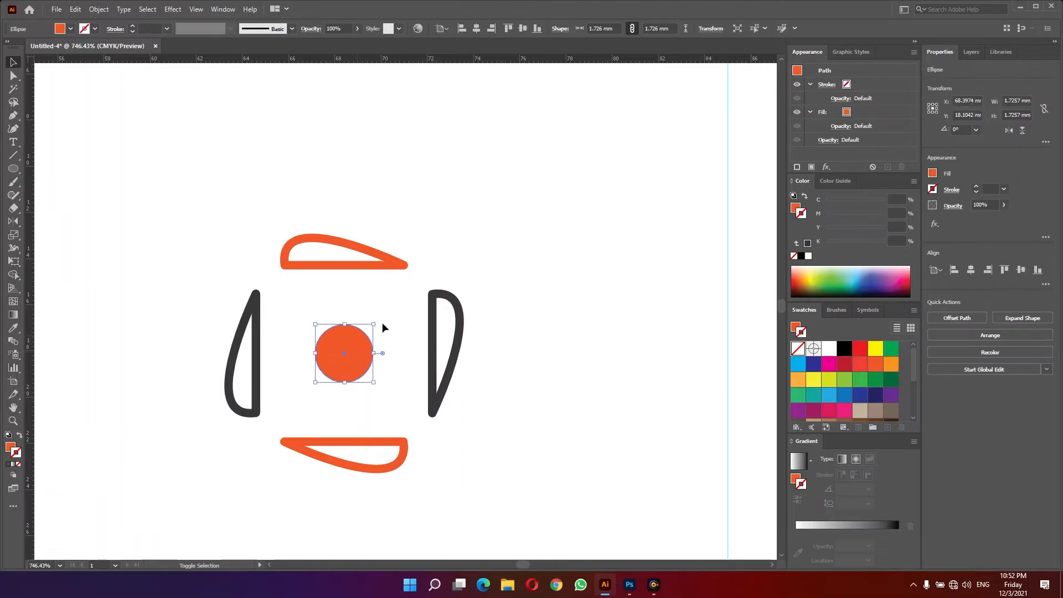
click(285, 355)
click(256, 372)
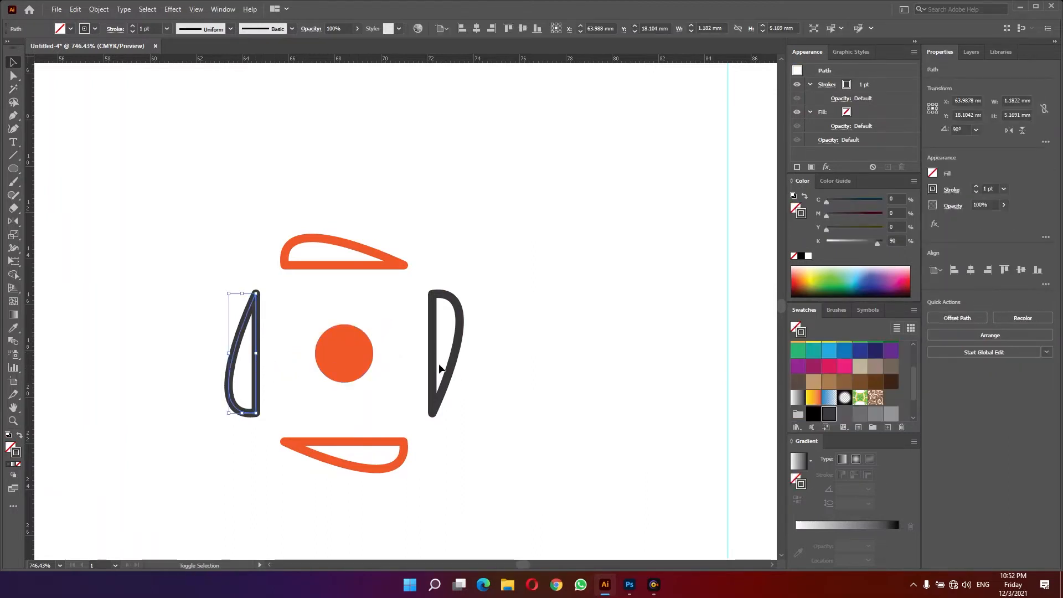
click(280, 379)
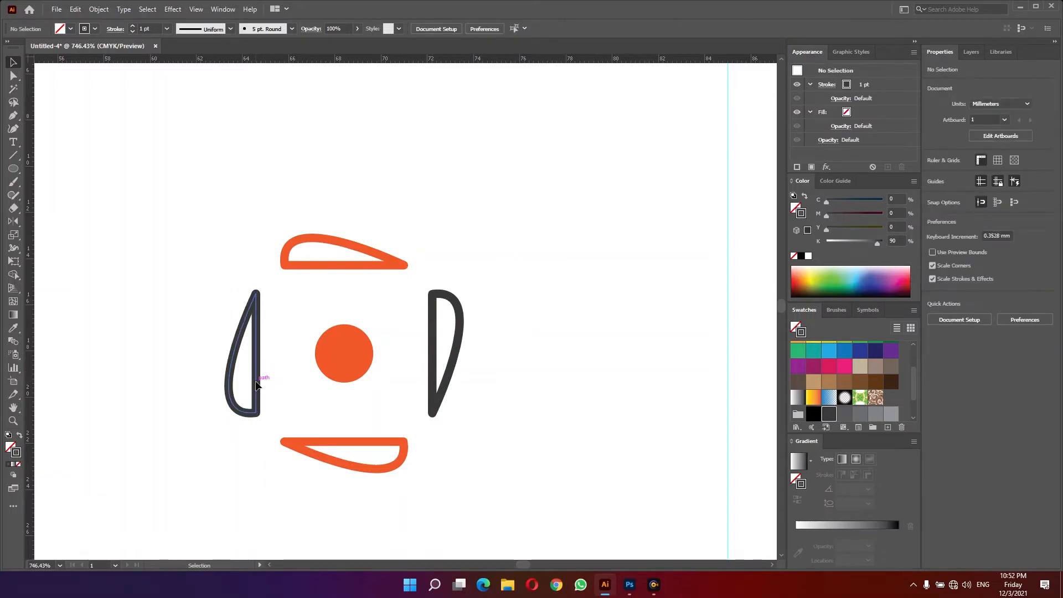
drag(257, 384, 284, 385)
drag(347, 367, 361, 368)
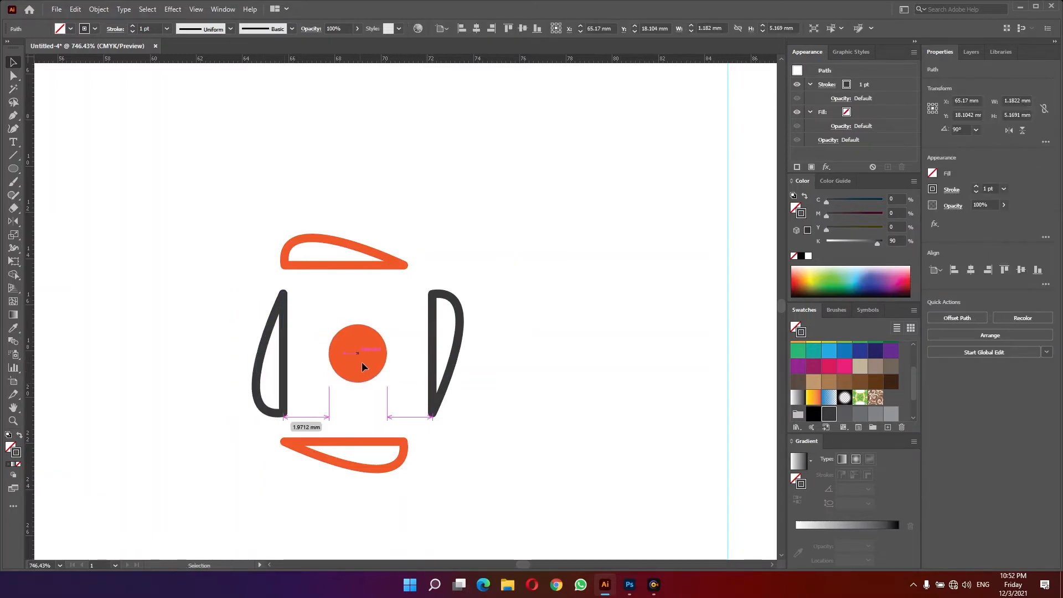
drag(361, 446, 372, 430)
drag(379, 269, 392, 283)
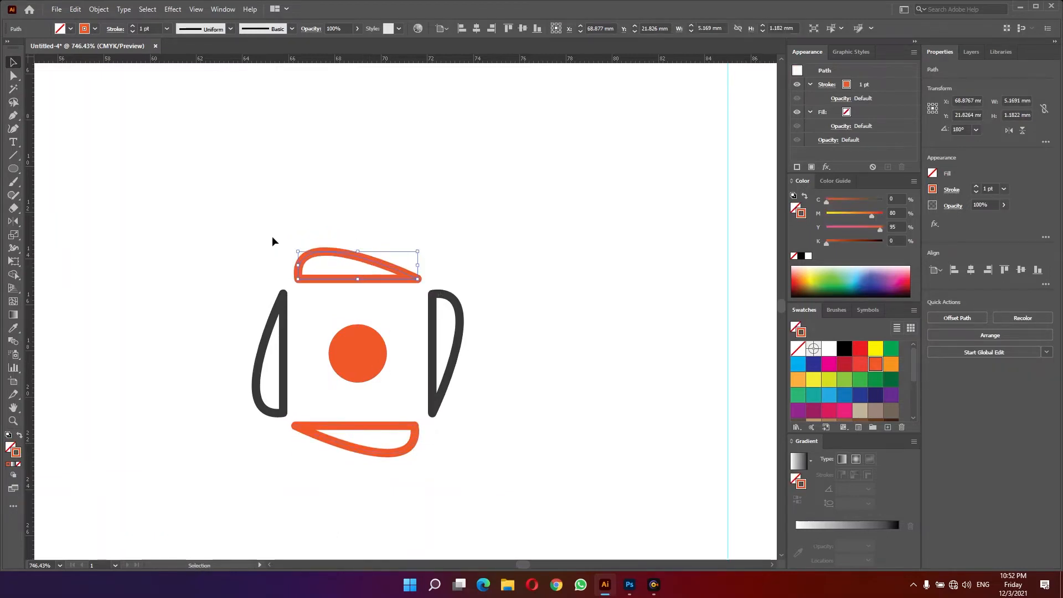
- Group the dot and four leaves into one logo and turn it diagonally
drag(244, 222, 522, 369)
key(ctrl+g)
click(546, 388)
- Nudge the logo into place on the white area of the card
key(z)
alt+click(322, 366)
alt+click(322, 366)
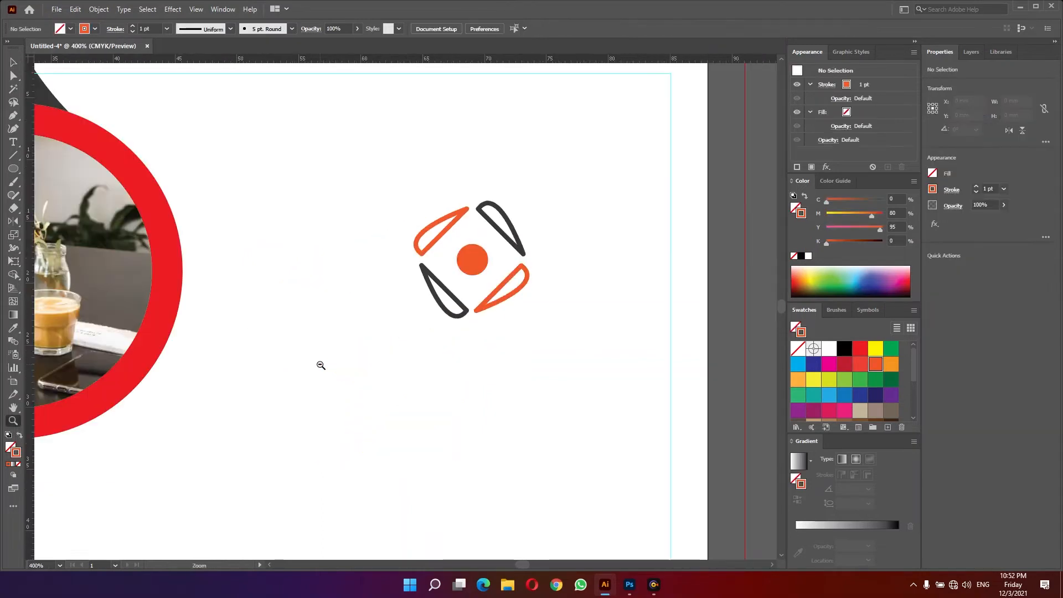
alt+click(322, 366)
alt+click(322, 366)
alt+click(476, 339)
drag(395, 275, 422, 310)
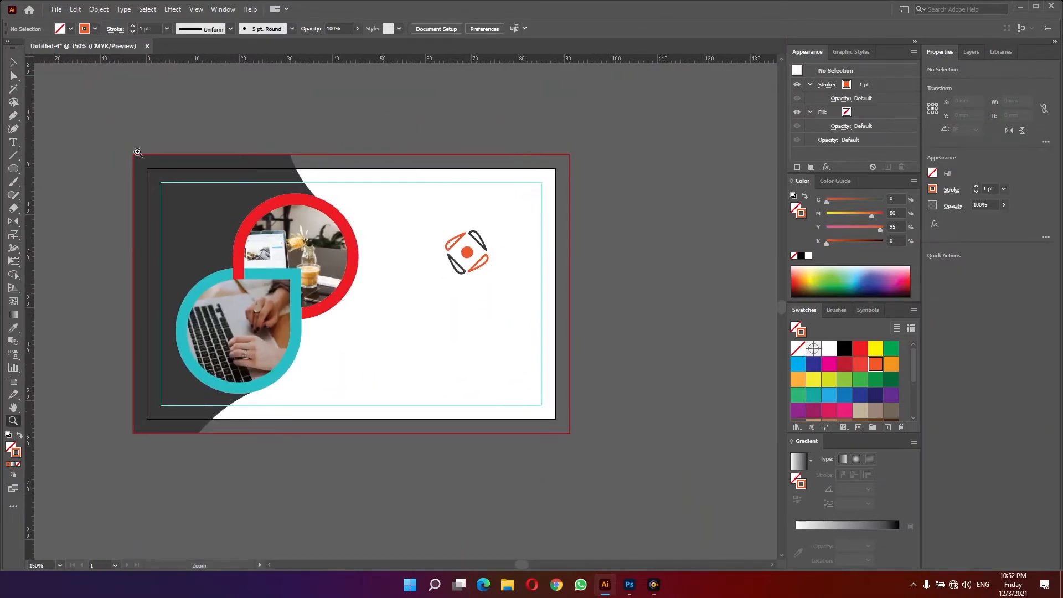
drag(342, 298, 441, 332)
key(v)
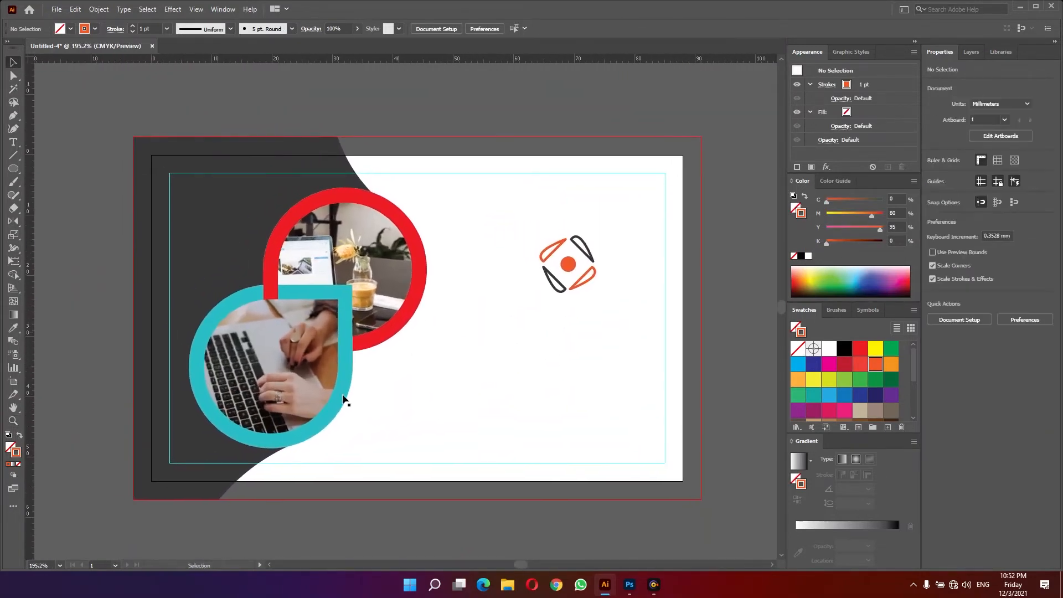
drag(571, 270, 568, 267)
- Add the text PRO TECH below the logo
key(t)
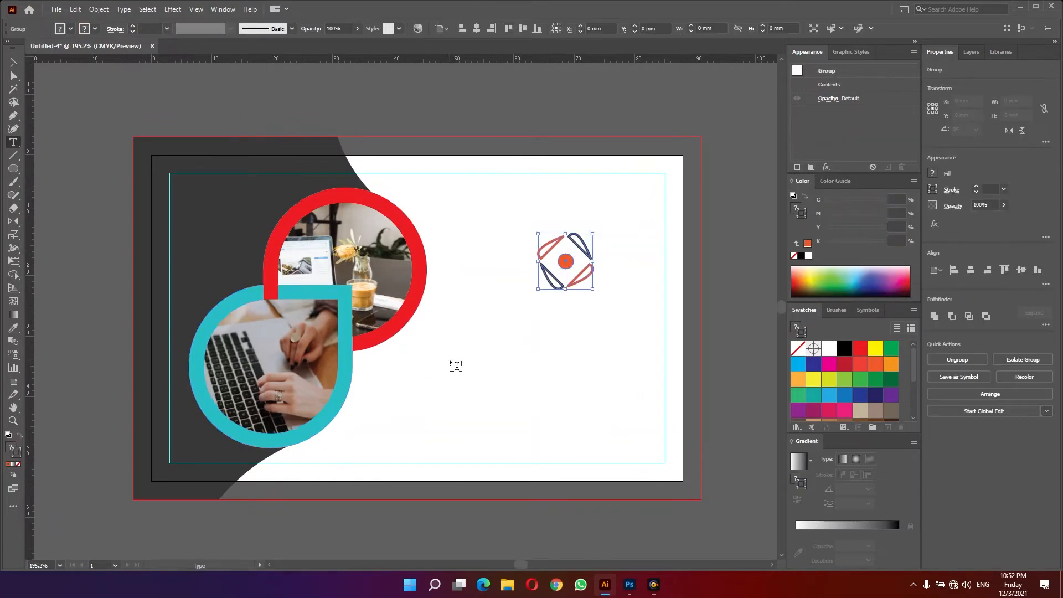
click(451, 360)
text(PR)
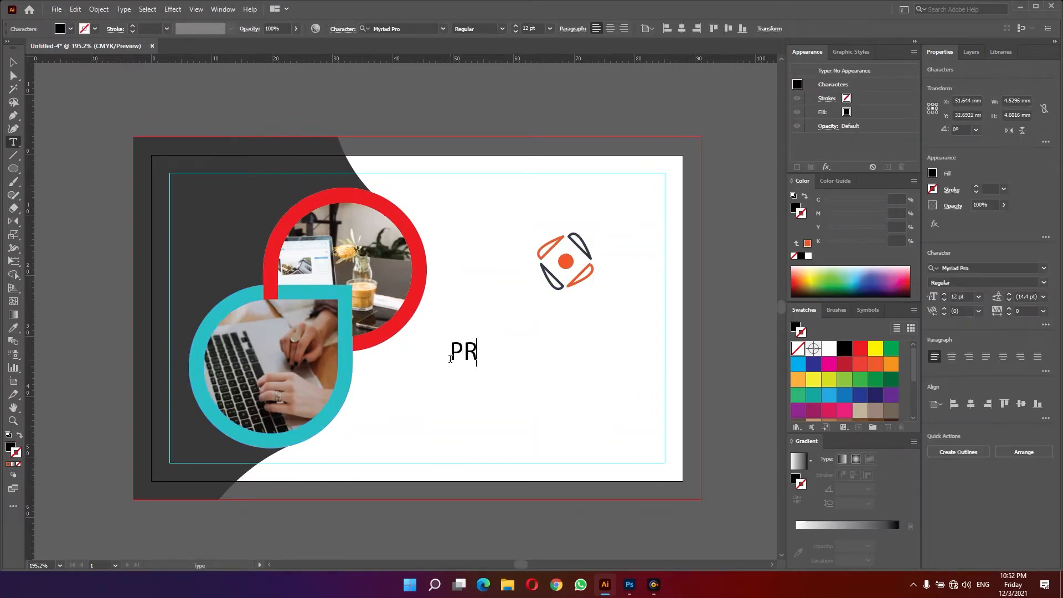
text(O TECH)
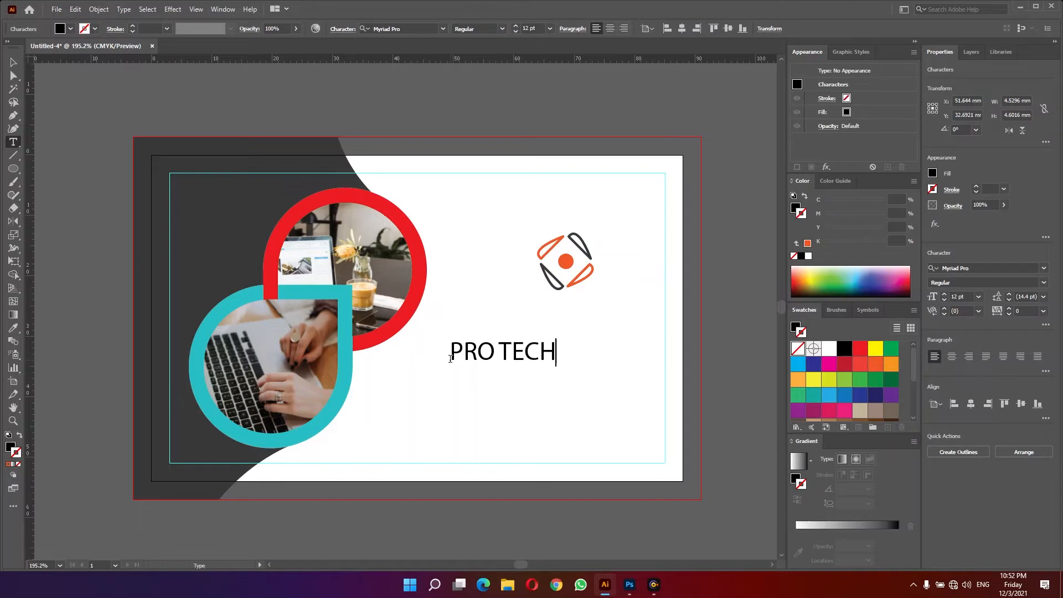
- Set the PRO TECH text font to Roboto Black
drag(450, 358, 556, 352)
click(988, 270)
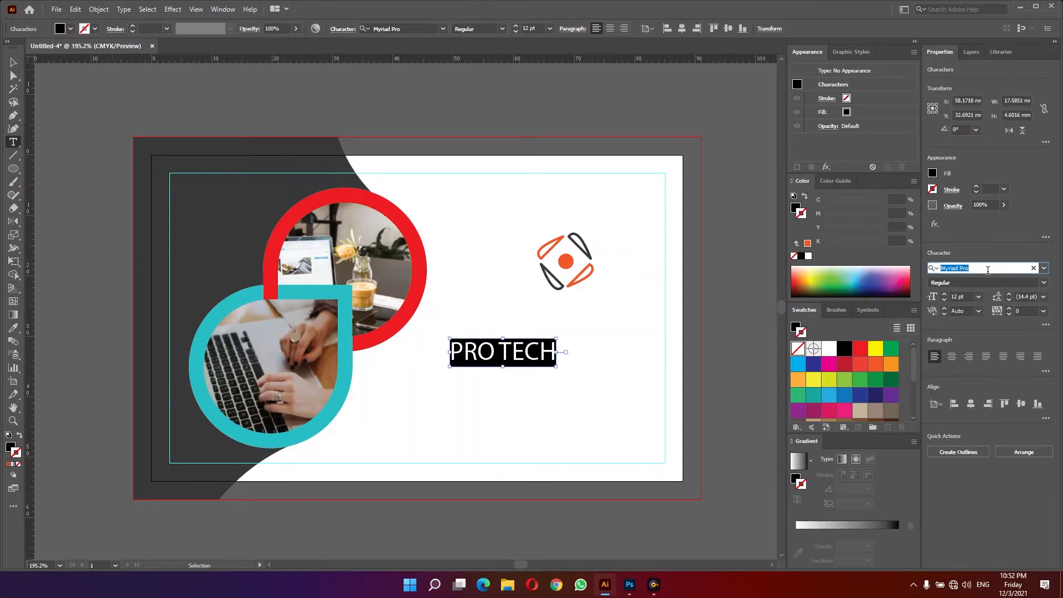
text(ROBOTO)
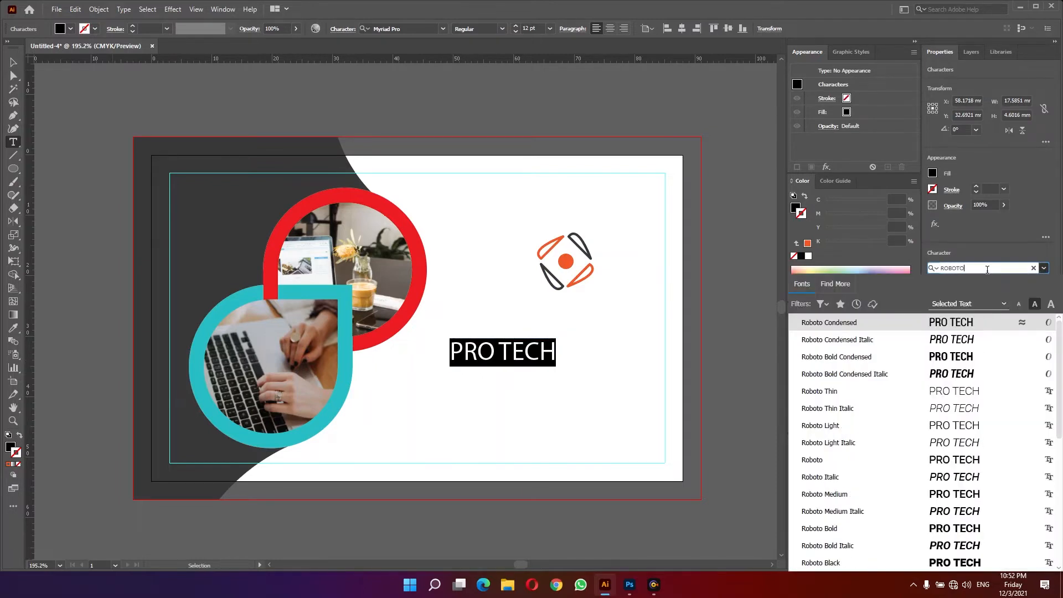
click(821, 562)
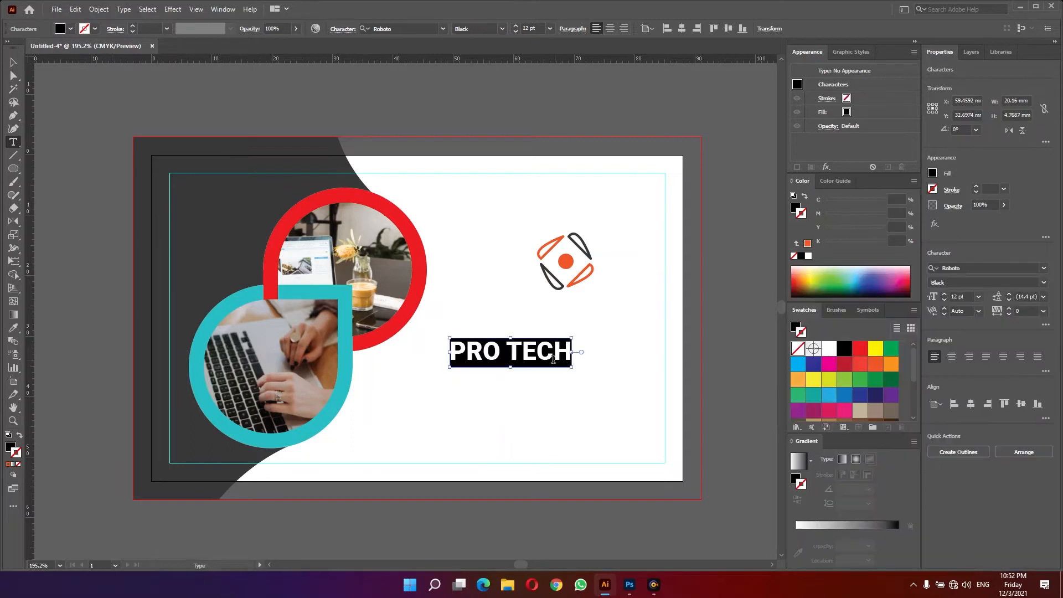
- Color the word TECH orange
drag(509, 352, 640, 359)
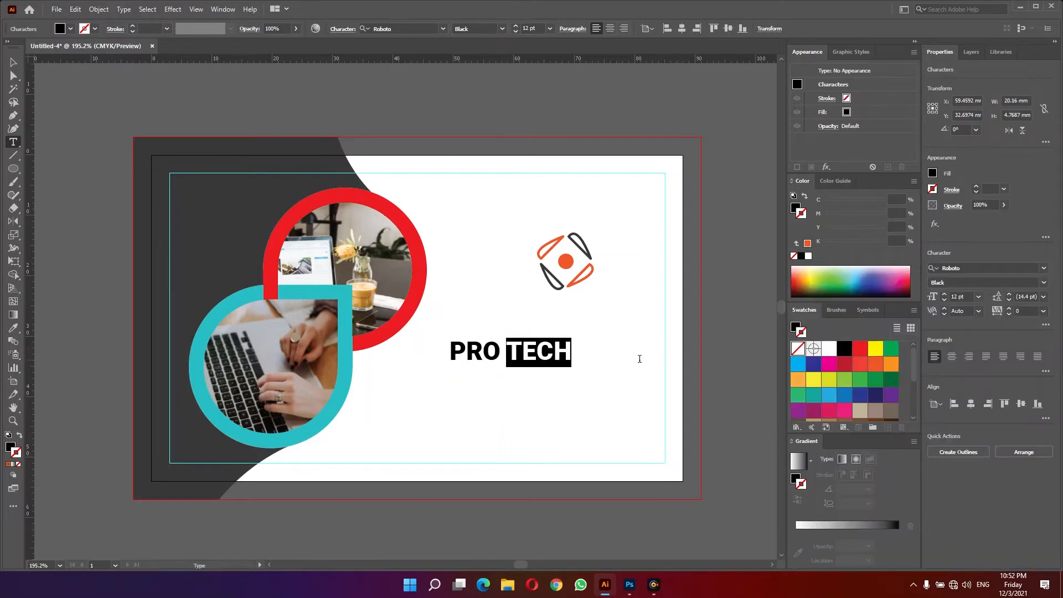
click(795, 327)
click(874, 364)
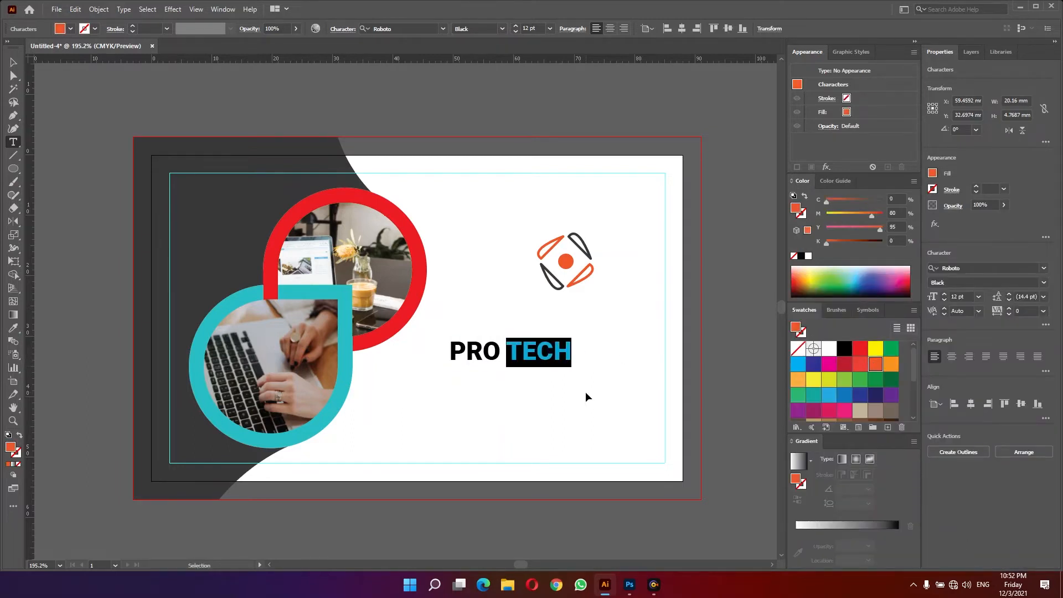
key(Escape)
- Position the PRO TECH text under the logo and adjust the logo above it
drag(548, 351, 604, 320)
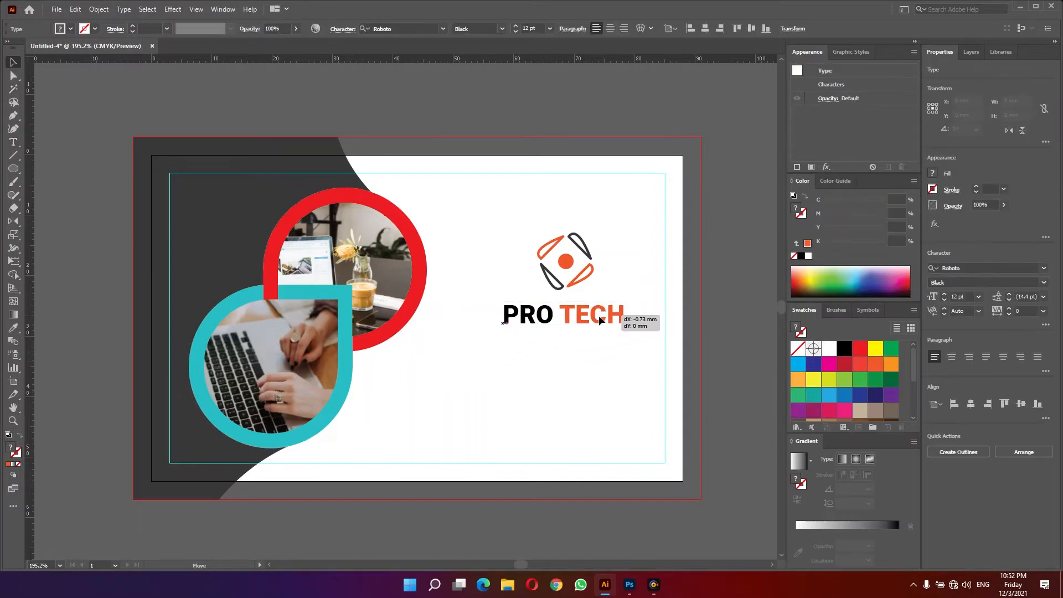
shift+click(546, 266)
mouse_move(570, 267)
mouse_down()
mouse_move(554, 232)
mouse_move(564, 253)
mouse_up()
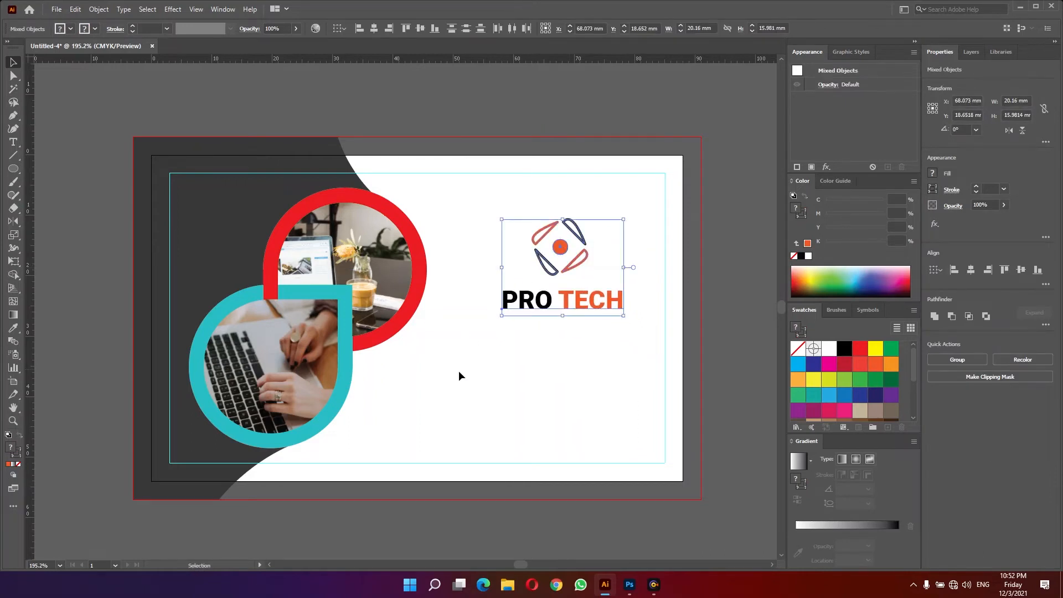
click(458, 375)
- Fill the teal outlined shape with a linear gradient running from blue to light green
click(344, 383)
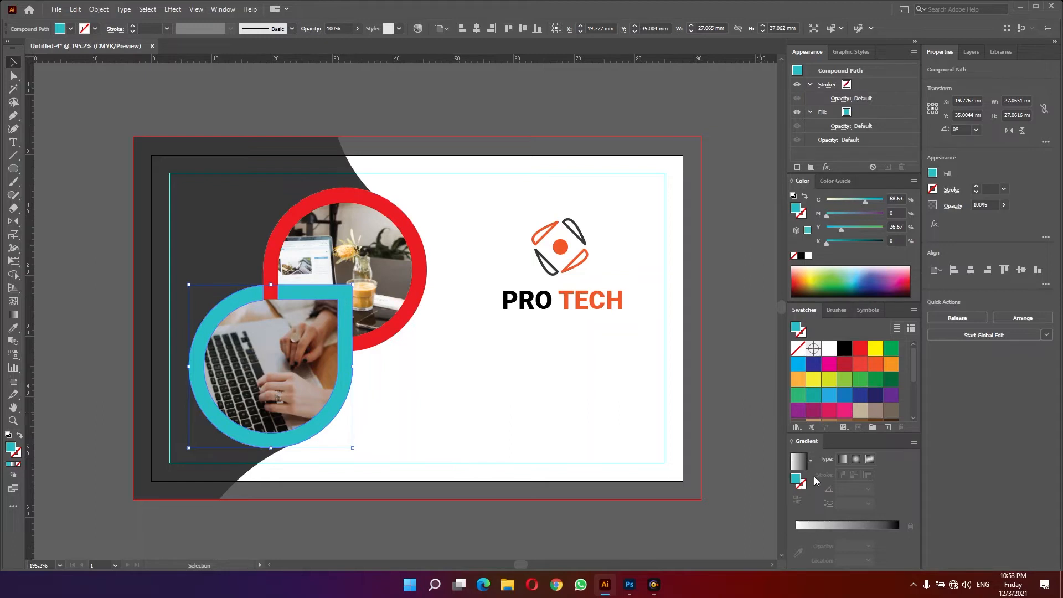
click(844, 533)
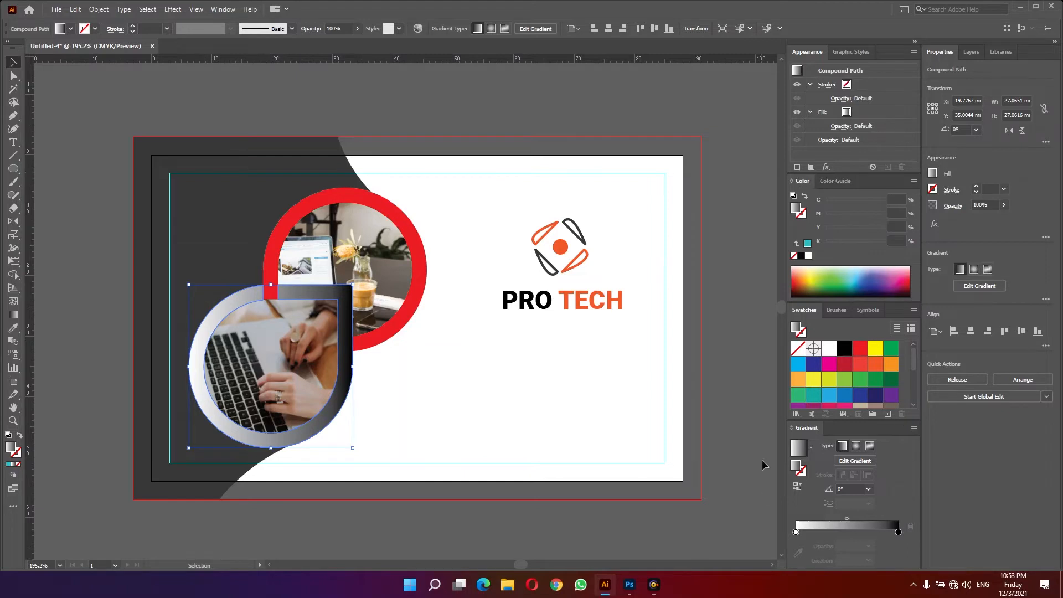
drag(799, 379, 797, 534)
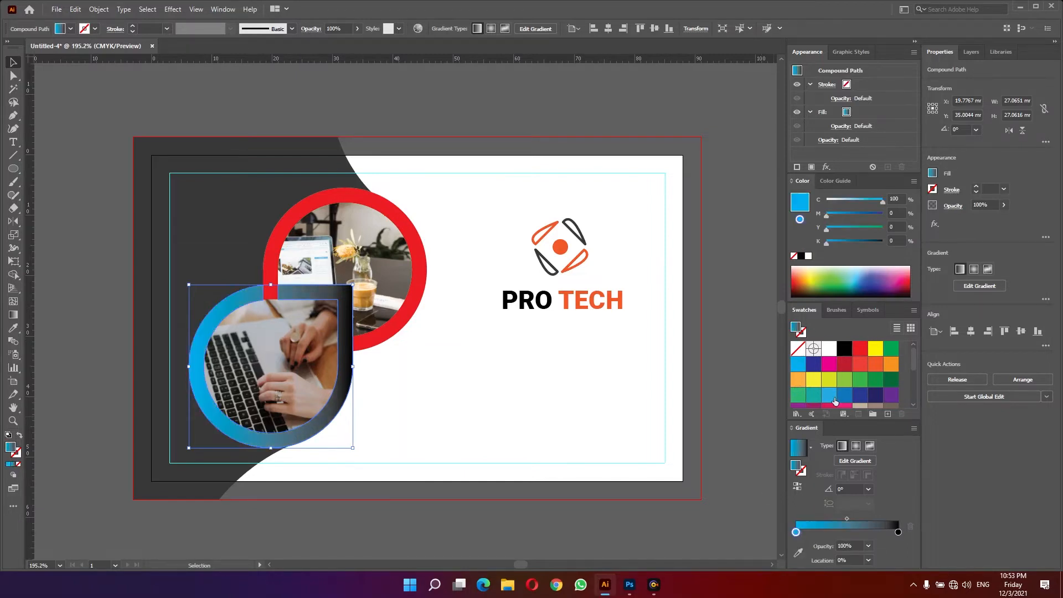
drag(876, 381, 899, 535)
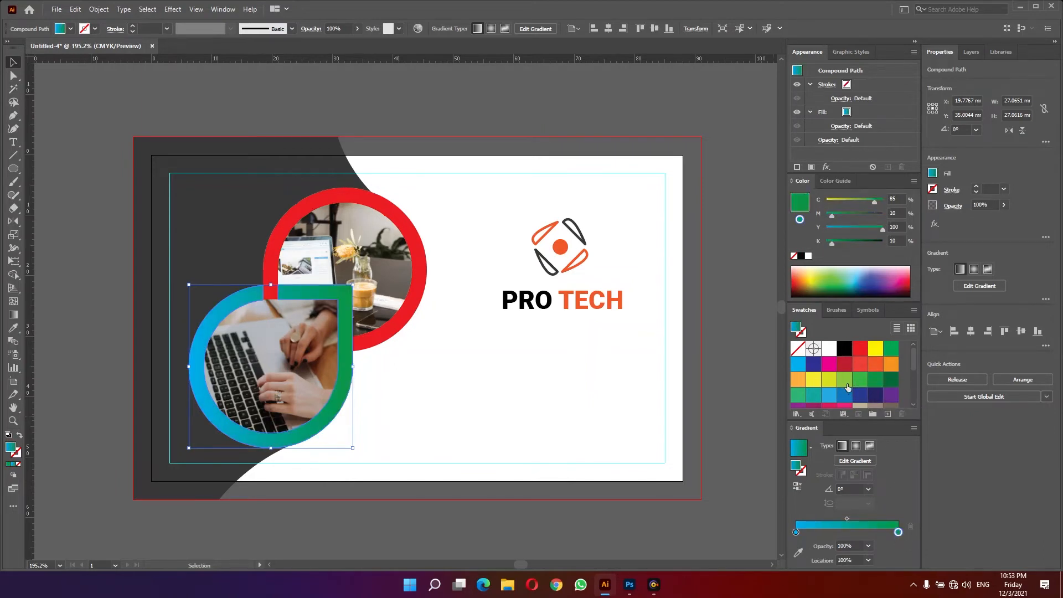
drag(848, 386, 900, 535)
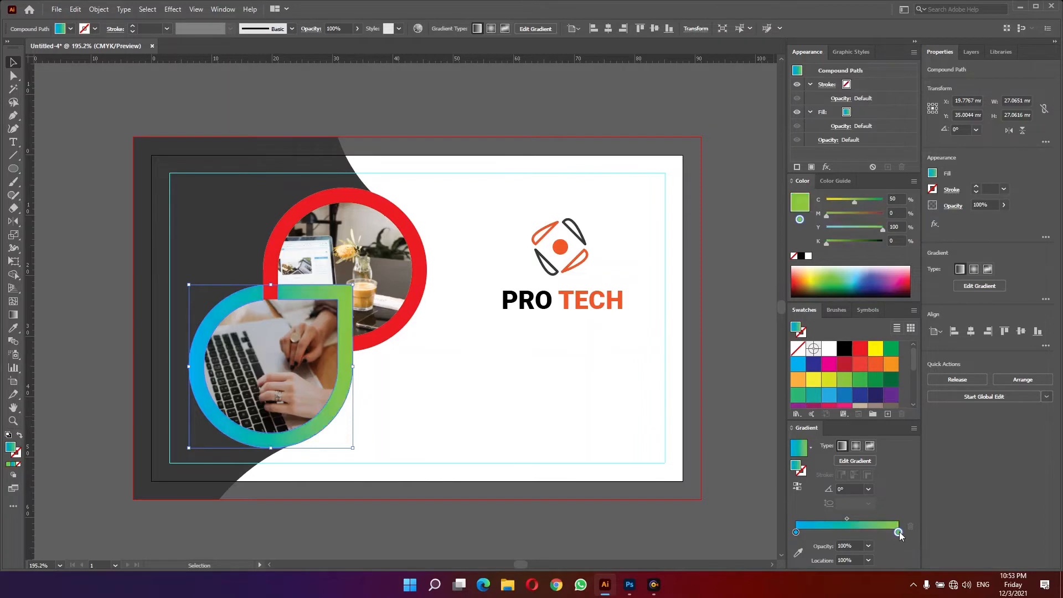
- Fill the red ring shape with a red-to-orange linear gradient
click(417, 314)
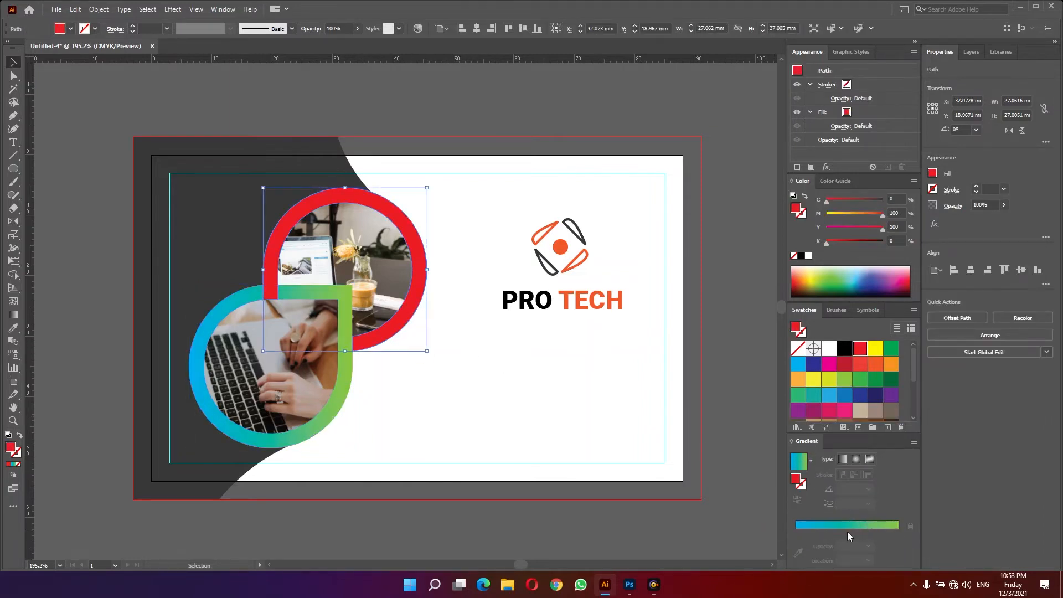
click(845, 513)
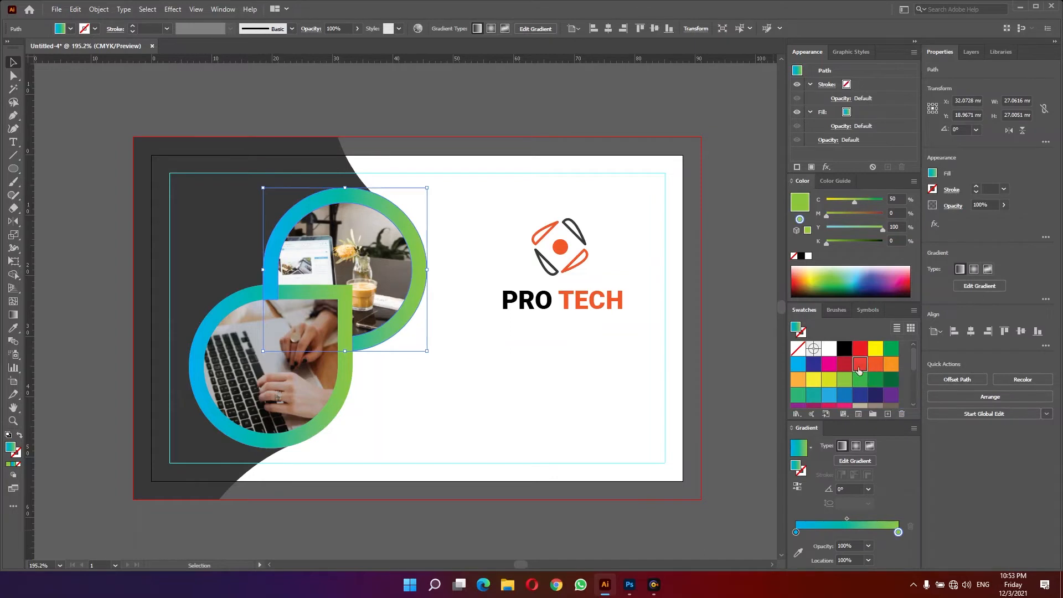
drag(866, 370, 797, 533)
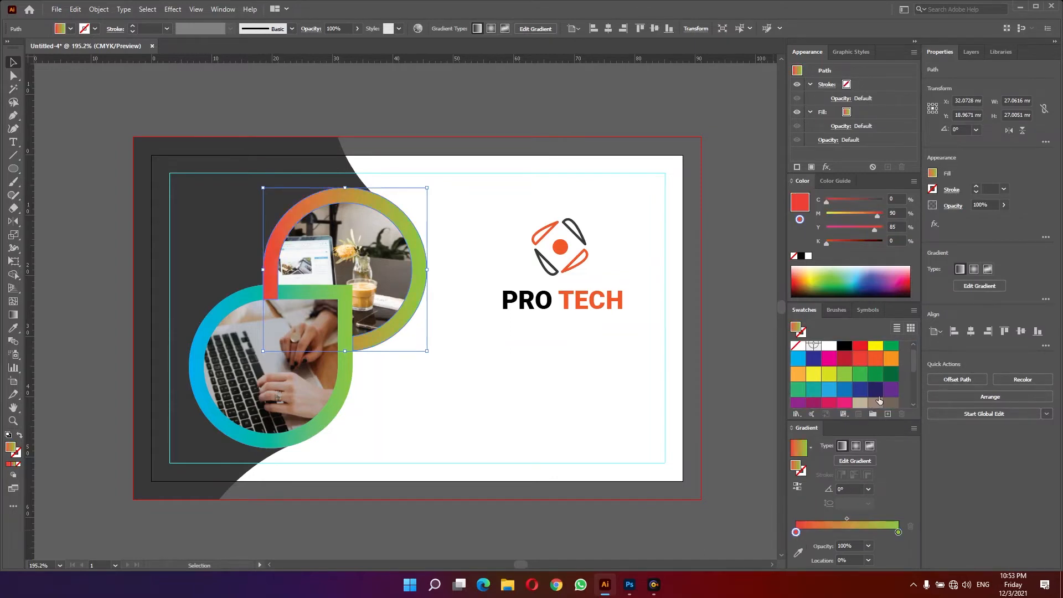
drag(879, 362, 895, 458)
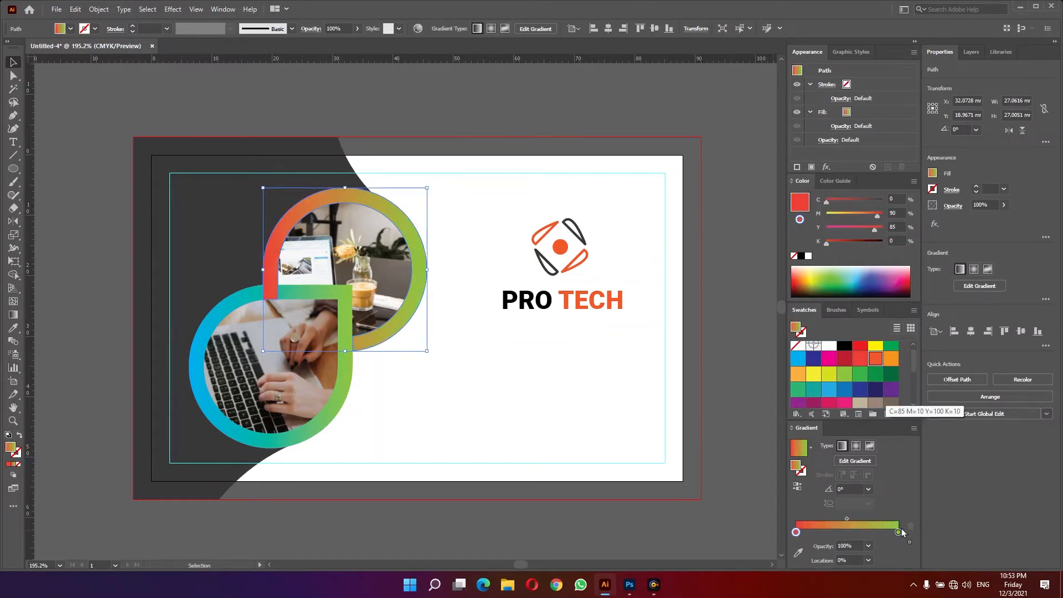
drag(902, 529, 899, 533)
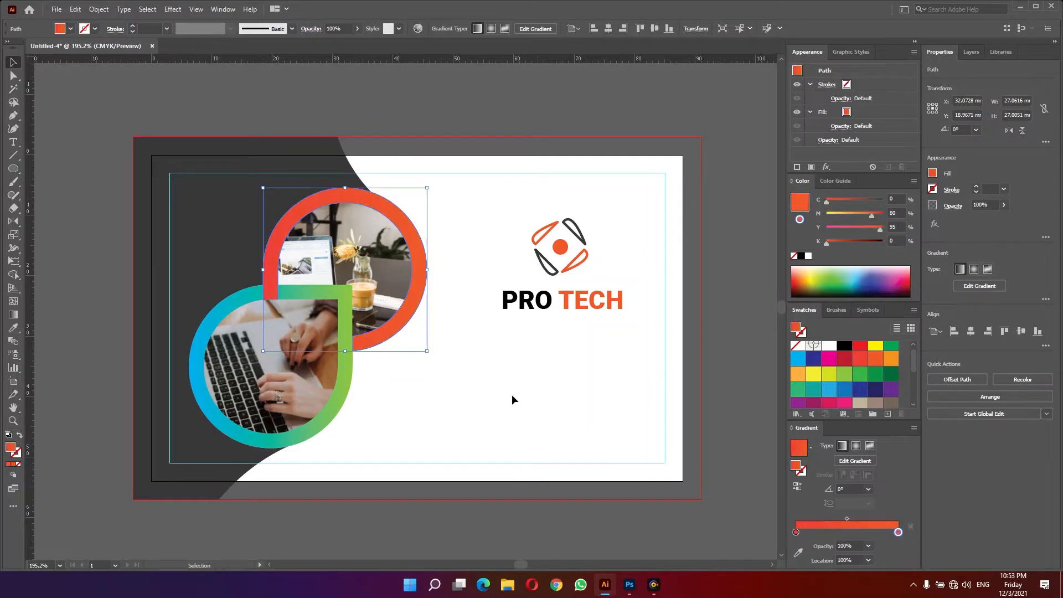
click(481, 371)
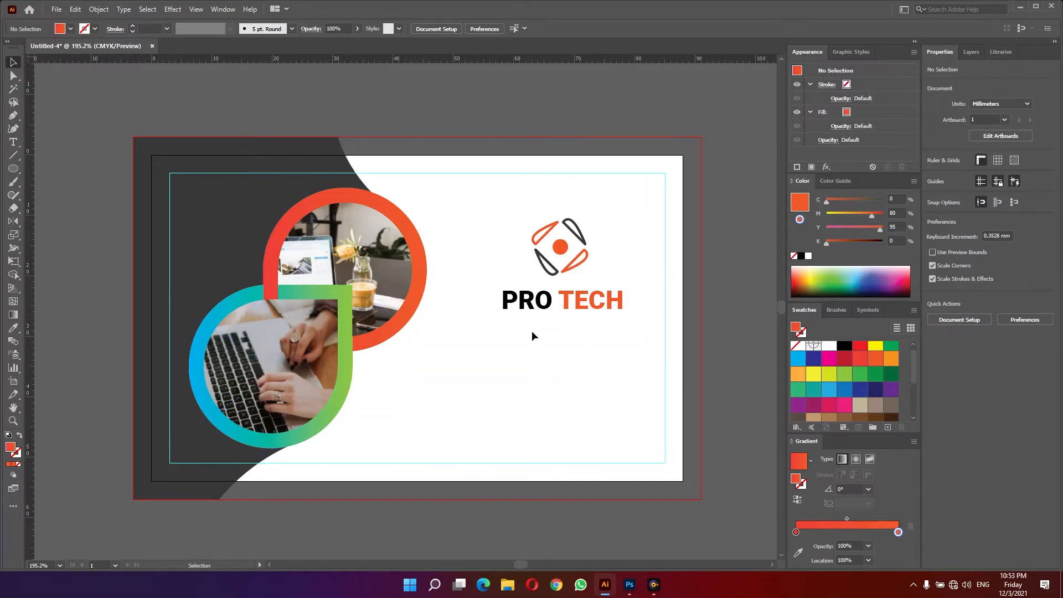
- Add the text Web Design below the PRO TECH logo
drag(436, 394, 382, 351)
drag(392, 374, 404, 400)
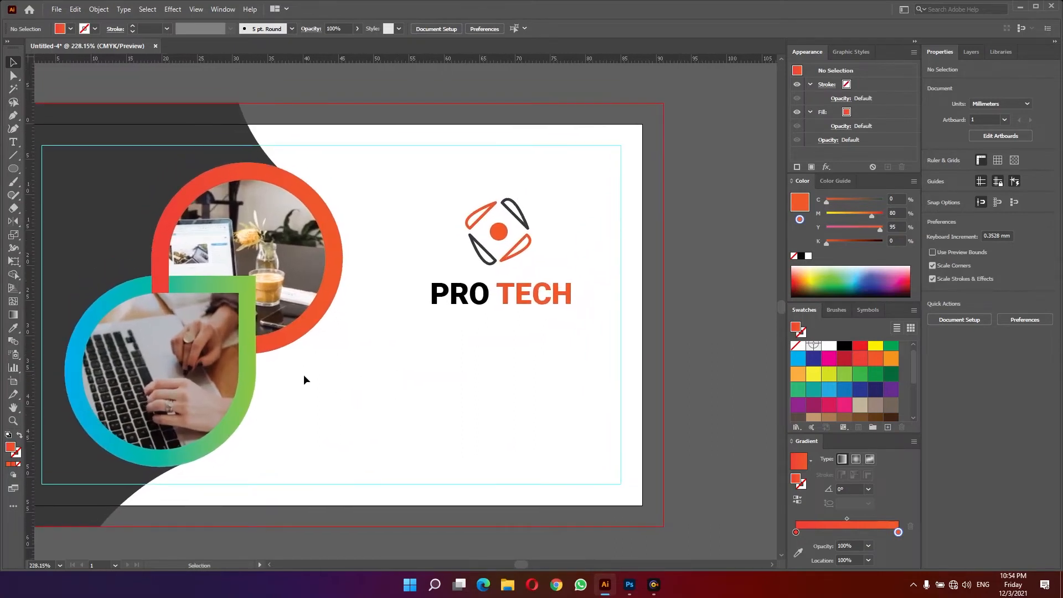
key(t)
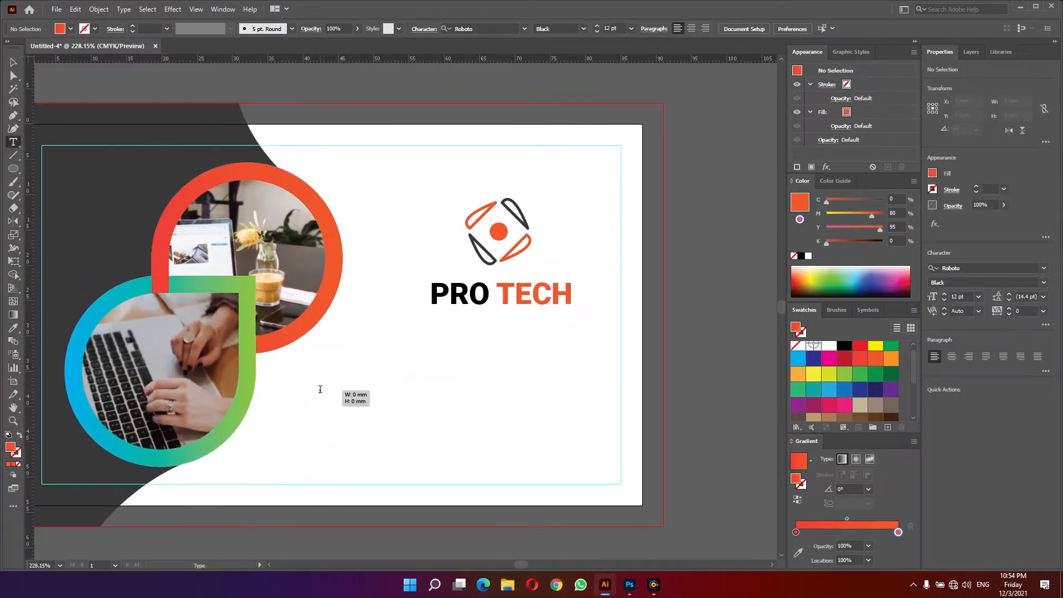
click(320, 392)
text(wEB)
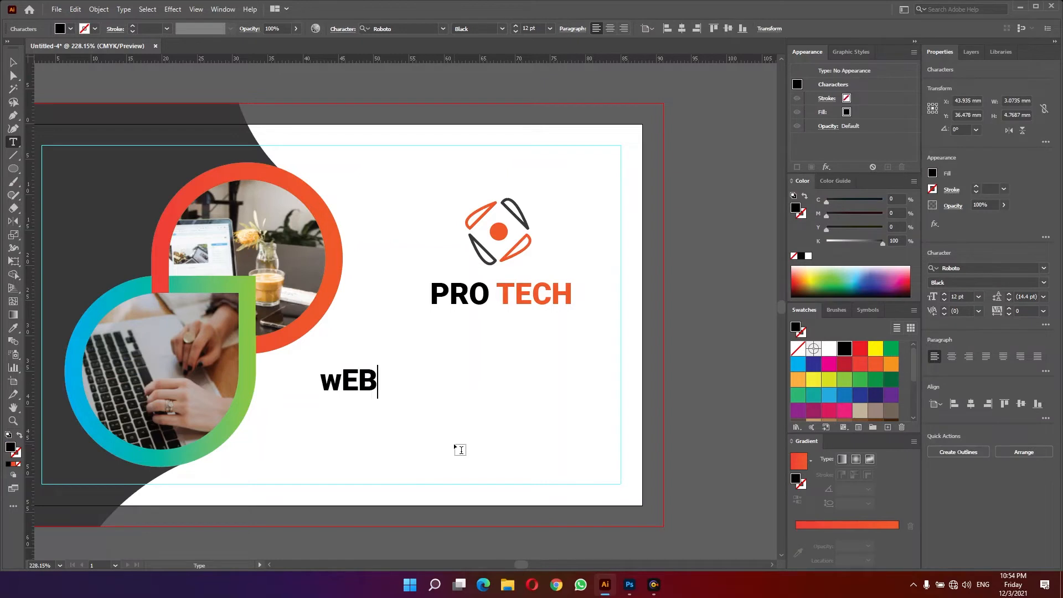
key(BackSpace)
key(BackSpace)
key(BackSpace)
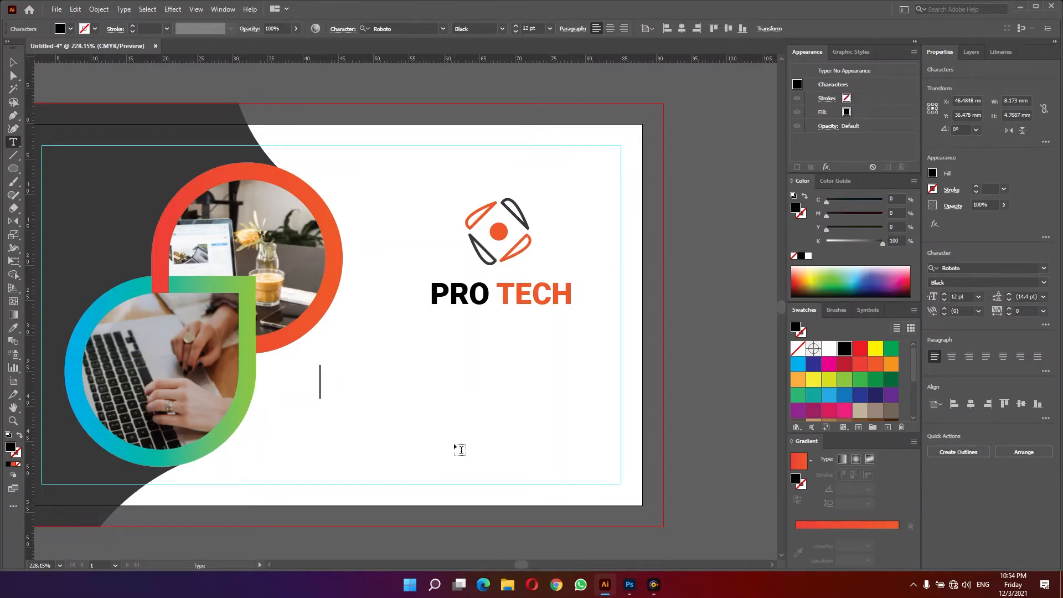
text(We)
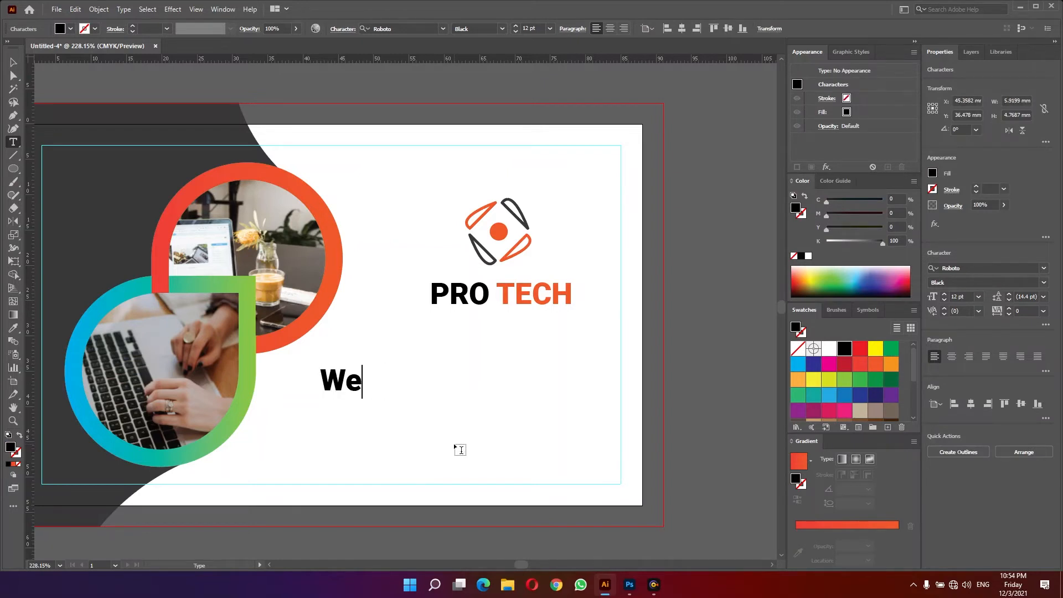
key(BackSpace)
text(b Design)
key(Escape)
- Set the Web Design text to Roboto Regular, 7 pt, with a dark gray fill
click(991, 268)
text(roboto)
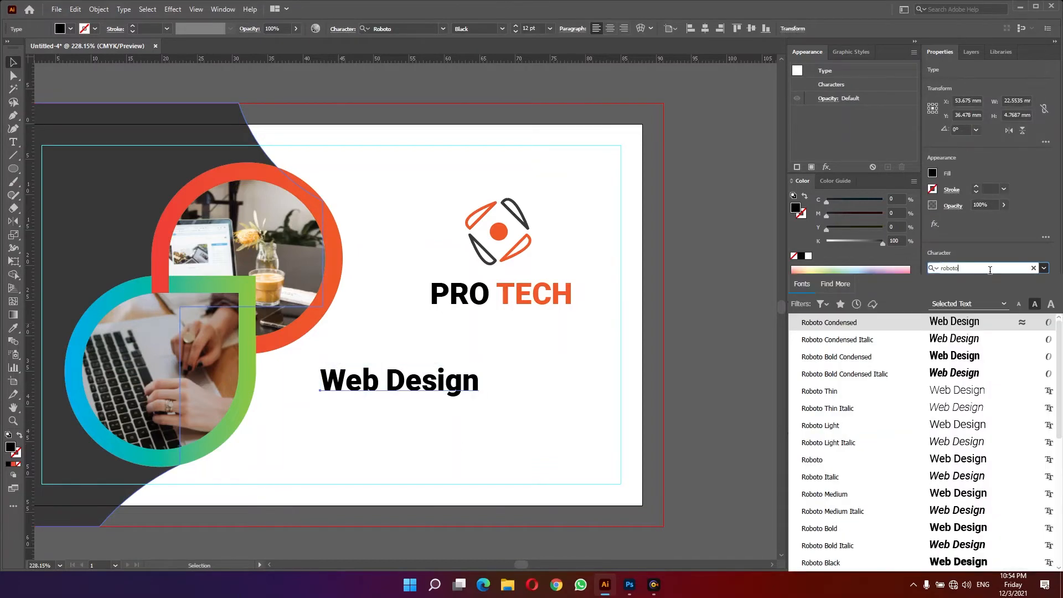
click(960, 460)
scroll(853, 388, down, 3)
click(844, 392)
click(980, 298)
click(987, 331)
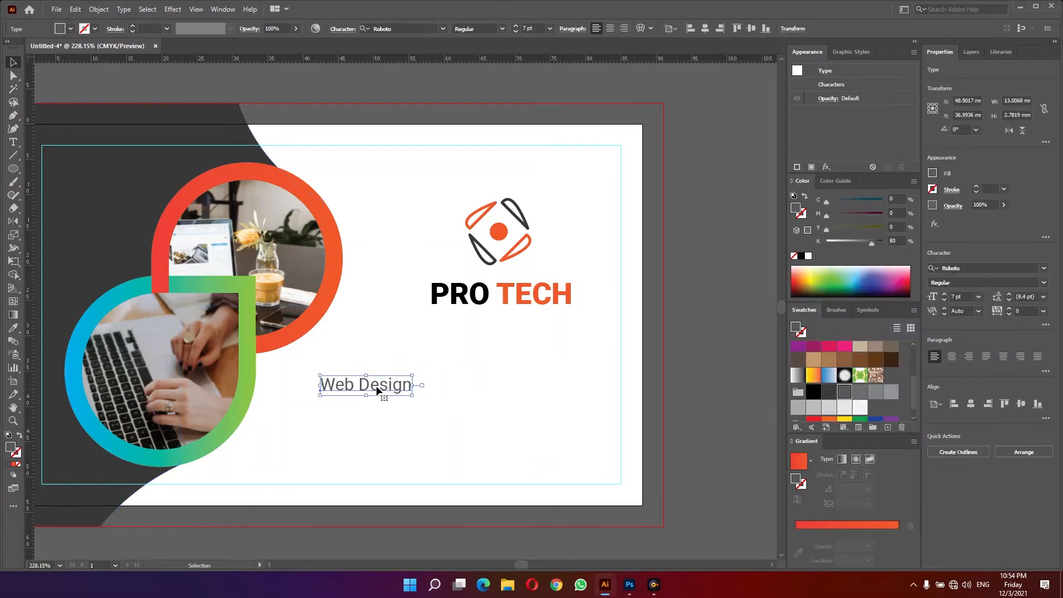
- Duplicate the Web Design text to its right and change the copy to Software Developer
drag(376, 390, 360, 398)
drag(363, 395, 478, 394)
double_click(477, 394)
key(ctrl+a)
text(soft)
key(BackSpace)
key(BackSpace)
key(BackSpace)
key(BackSpace)
text(Softw)
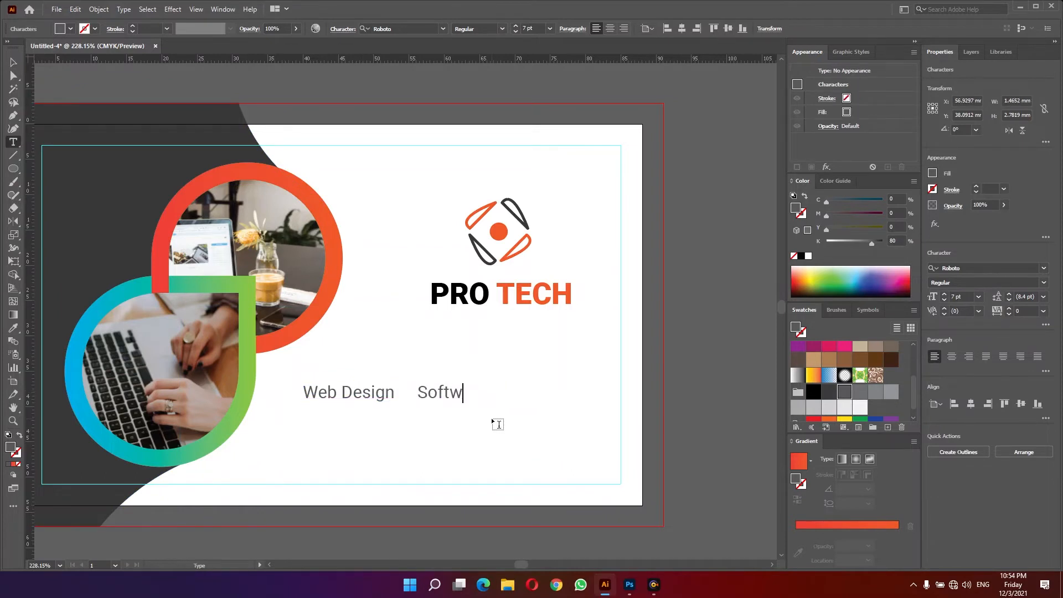
text(are Developer)
ctrl+click(420, 425)
- Draw small orange circle bullets in front of Web Design and Software Developer
click(13, 169)
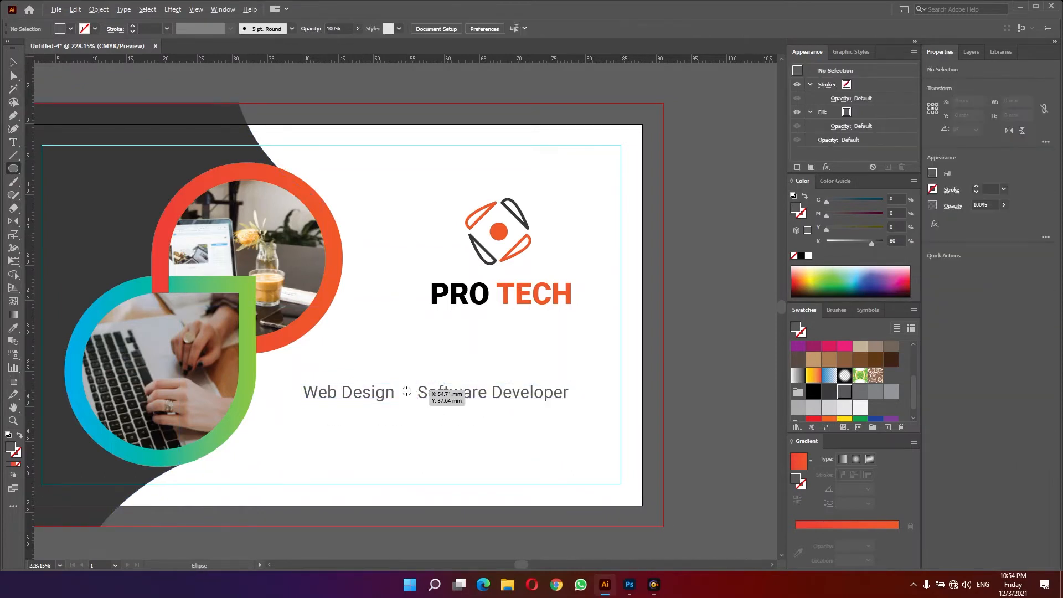
mouse_move(405, 389)
mouse_down()
mouse_move(414, 397)
mouse_move(293, 392)
mouse_up()
scroll(871, 368, up, 3)
click(875, 365)
key(v)
click(454, 435)
- Duplicate a bulleted item, change its text to Design, and place it after Software Developer
drag(278, 422, 446, 384)
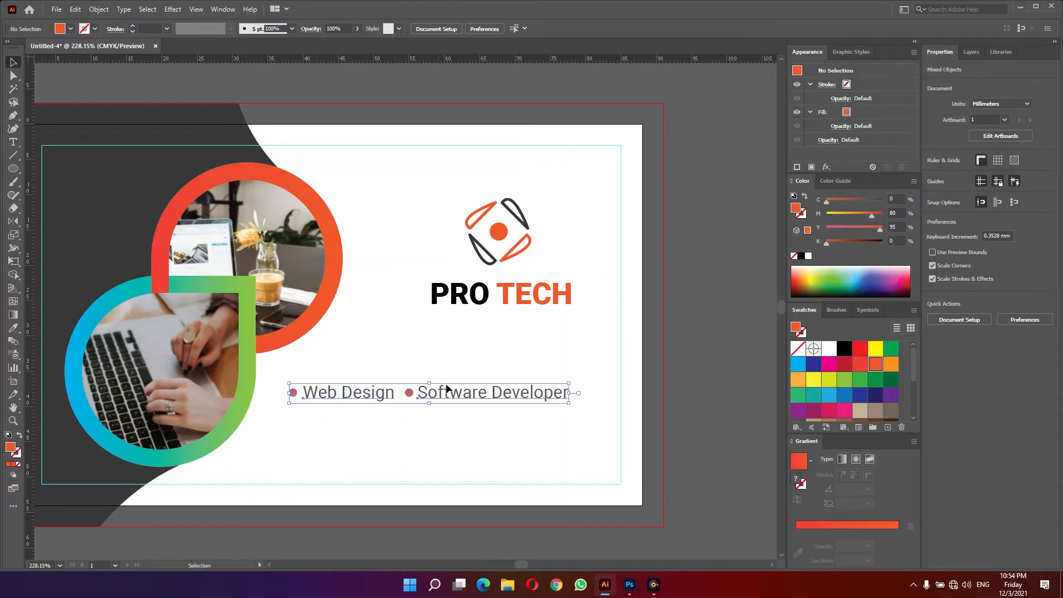
drag(568, 393, 501, 392)
drag(373, 418, 422, 396)
drag(422, 396, 281, 381)
double_click(540, 393)
key(ctrl+a)
text(Design)
ctrl+click(571, 449)
key(v)
drag(562, 392, 621, 393)
click(440, 435)
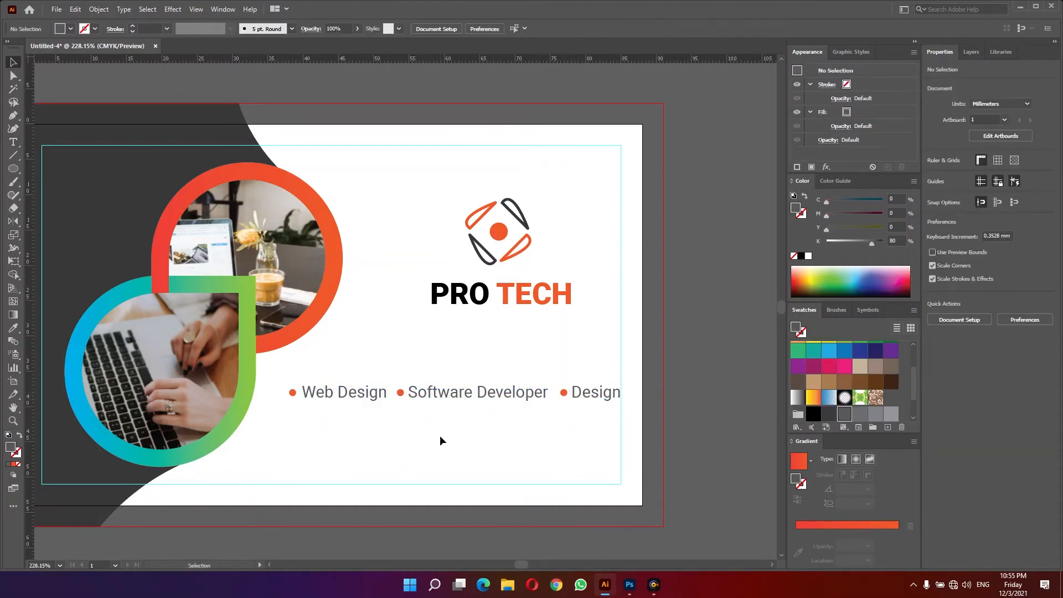
- Move the logo and PRO TECH text slightly down and to the right
drag(415, 339, 529, 249)
drag(503, 313, 503, 338)
drag(528, 316, 540, 316)
click(523, 367)
- Move the services line and the logo further down on the card
scroll(523, 368, down, 3)
drag(500, 441, 538, 433)
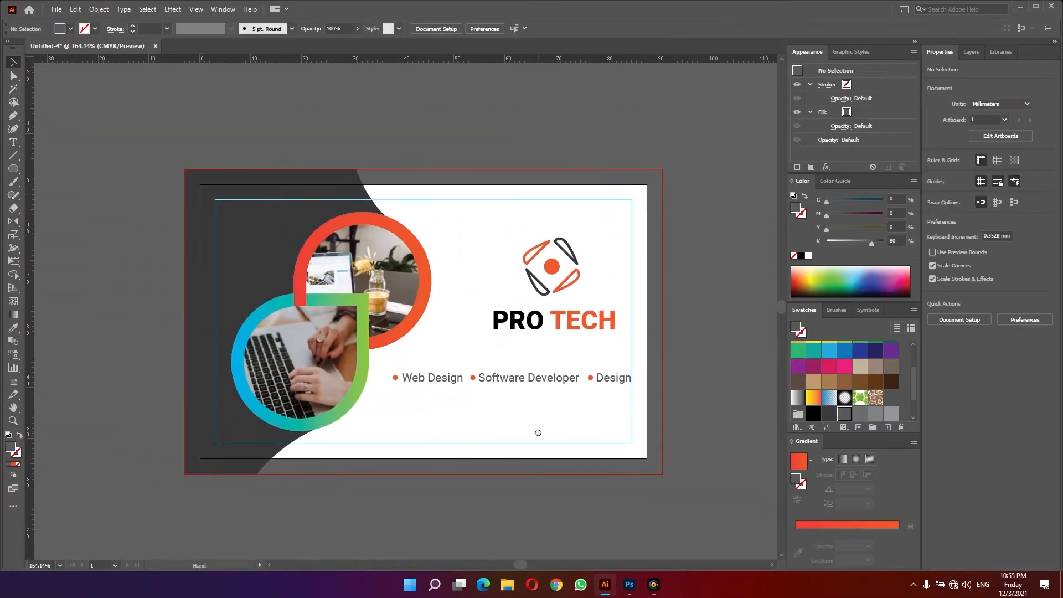
drag(635, 416, 389, 377)
drag(517, 382, 517, 406)
drag(477, 352, 555, 266)
drag(558, 321, 559, 335)
click(595, 433)
scroll(595, 433, up, 2)
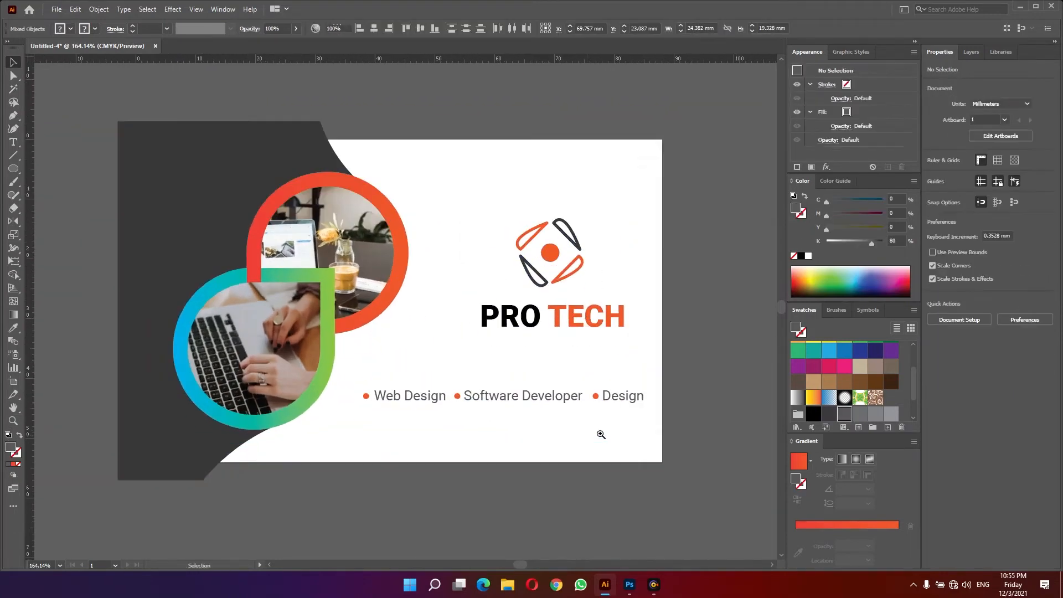
- Duplicate a bulleted item onto a second line and change its text to Offset Printing
mouse_move(305, 411)
mouse_down()
mouse_move(370, 387)
mouse_move(372, 413)
mouse_up()
key(t)
click(372, 413)
key(ctrl+a)
text(Co)
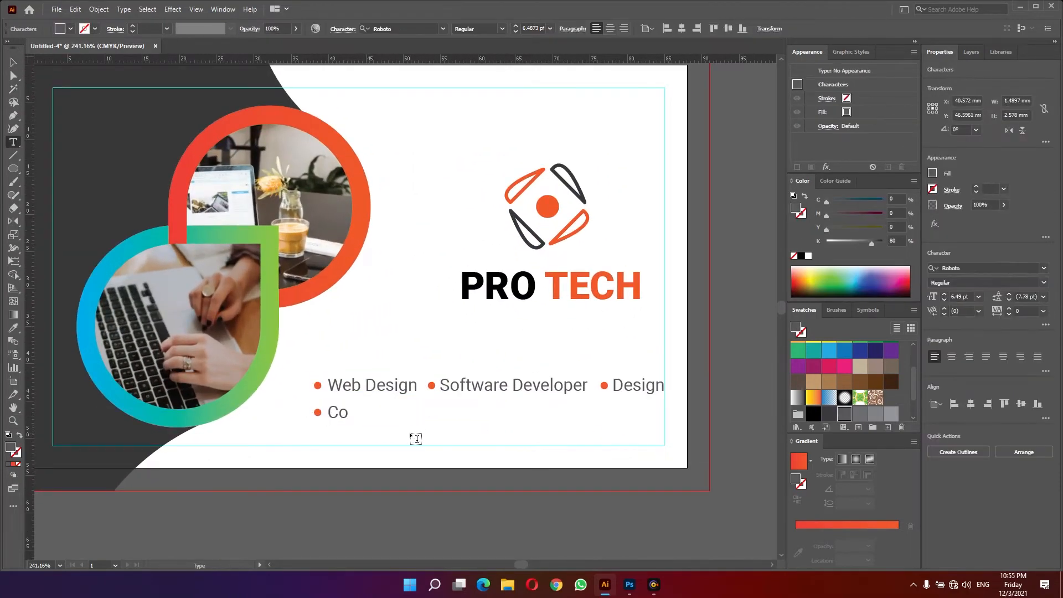
key(BackSpace)
key(BackSpace)
text(Offset Printing)
key(Escape)
- Duplicate the Offset Printing item to its right and change its text to E-Book
drag(309, 425, 504, 422)
double_click(493, 422)
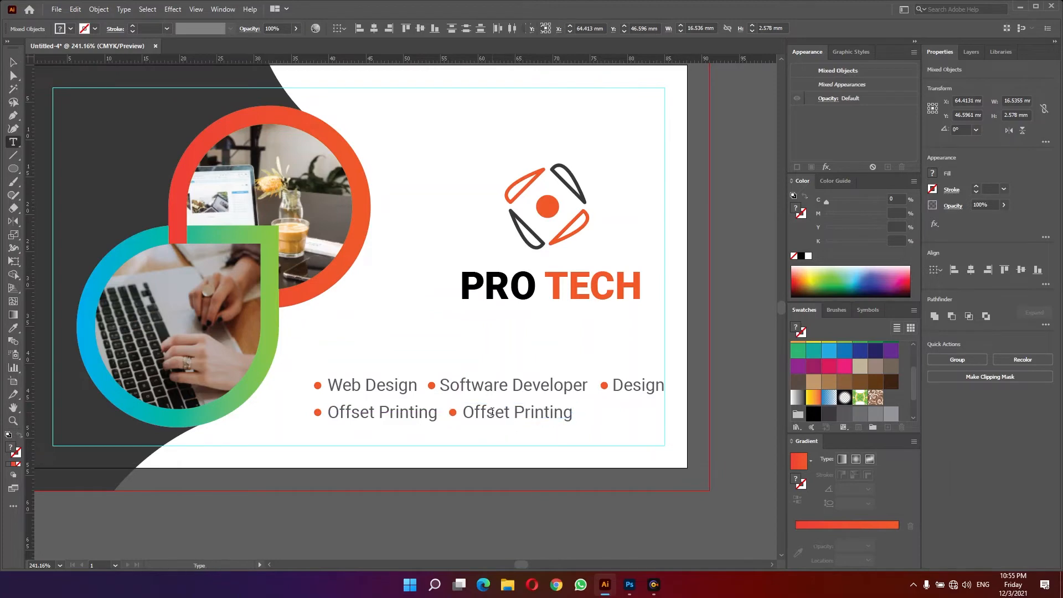
key(ctrl+a)
text(E-Book)
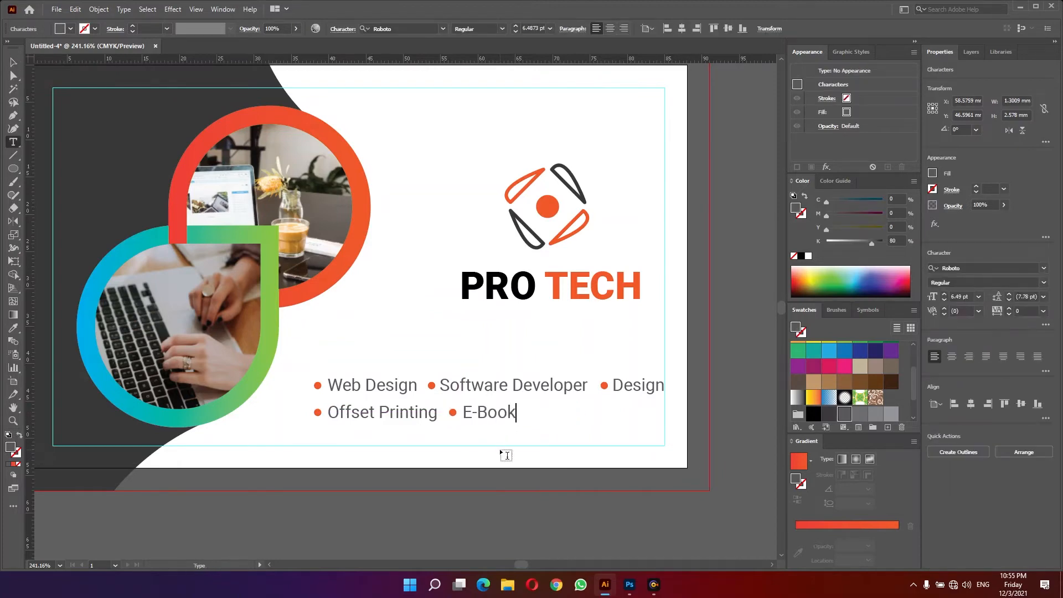
key(Escape)
click(556, 414)
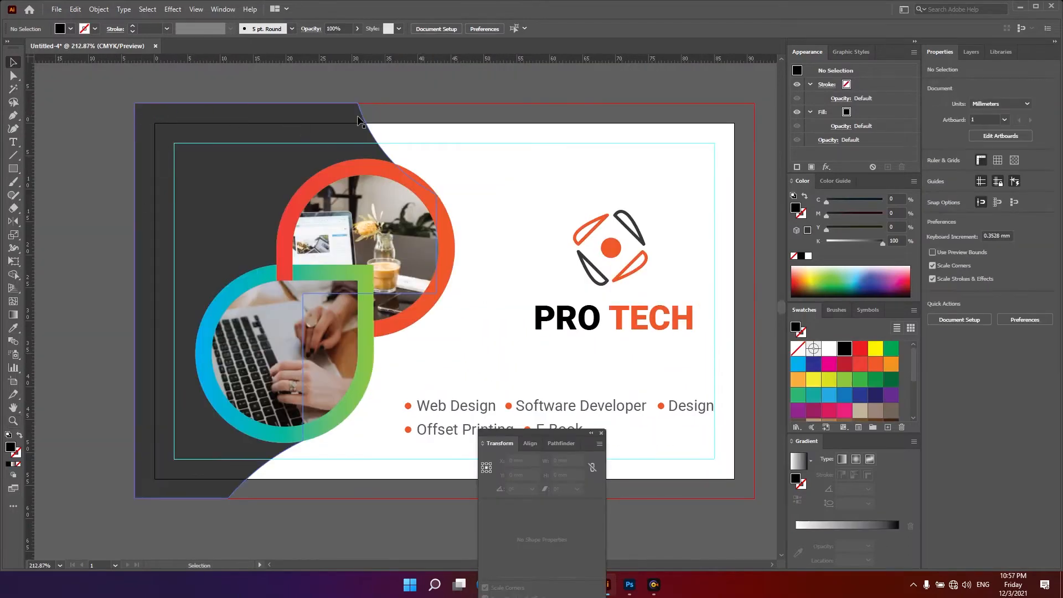
- Draw a black rectangle about 51 × 63 mm covering the left part of the card
click(13, 169)
drag(119, 95, 454, 507)
key(v)
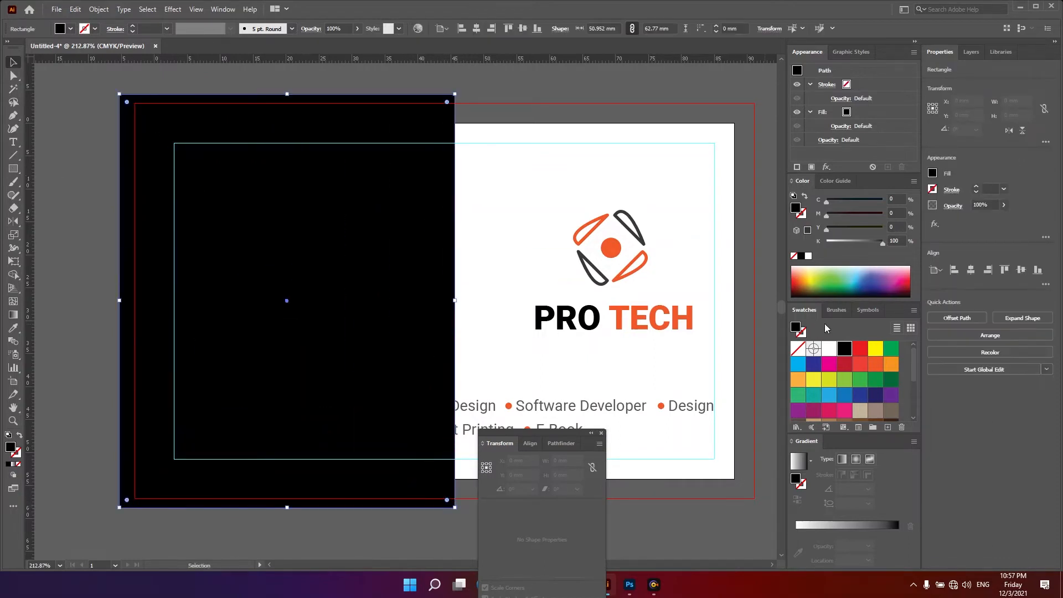
- Open Split Into Grid for the black rectangle with preview enabled and set the rows to 55
click(99, 9)
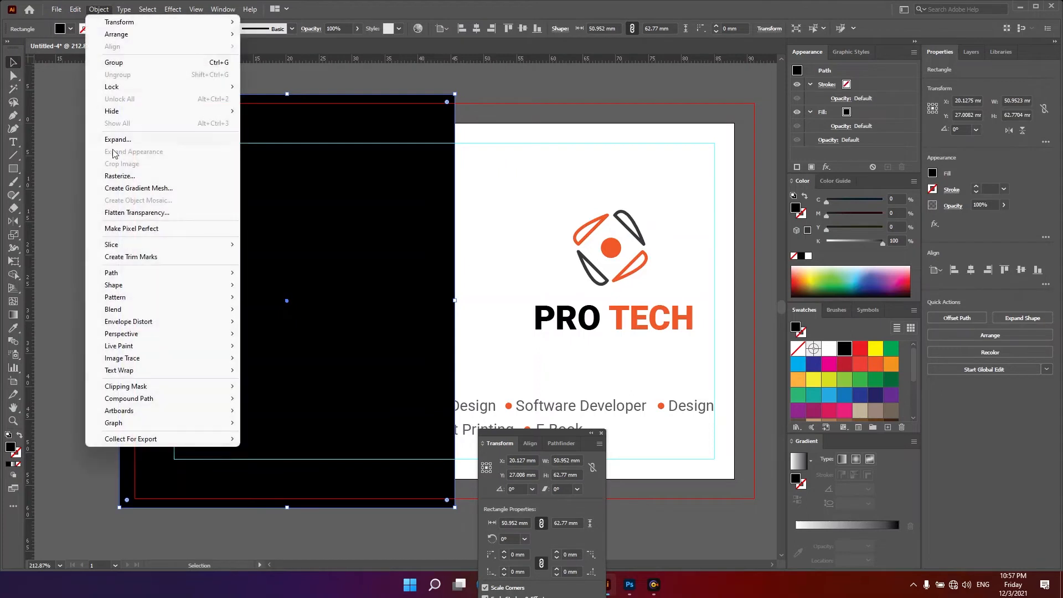
mouse_move(229, 277)
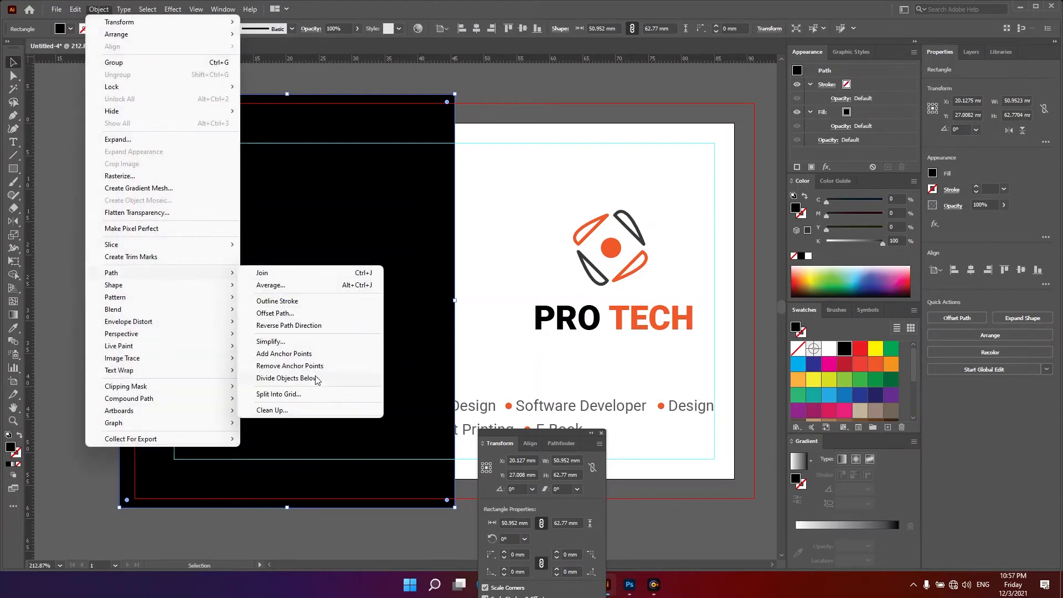
click(320, 395)
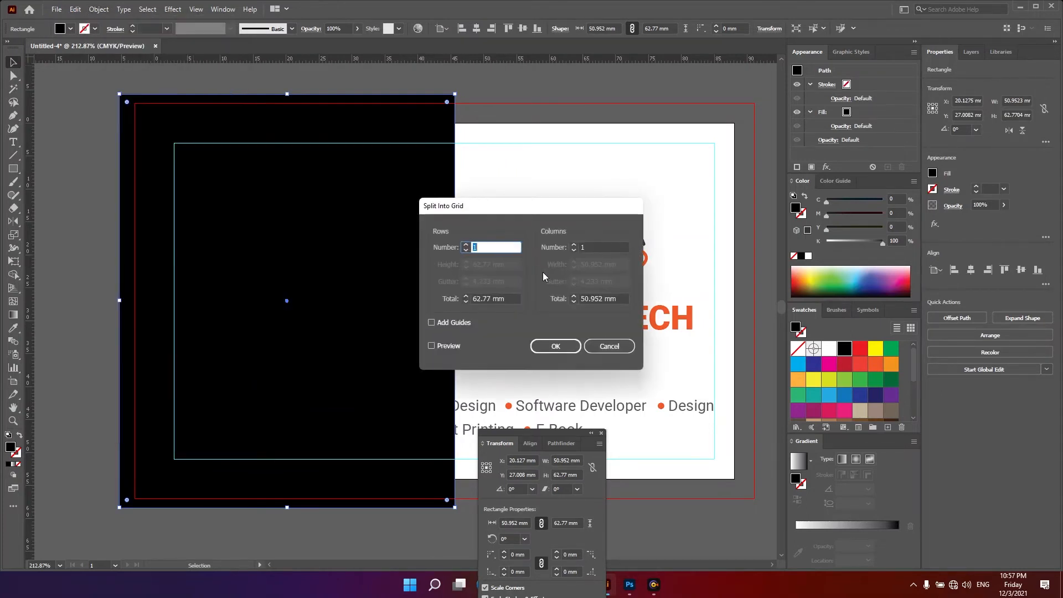
click(432, 346)
click(499, 247)
text(2)
key(Up)
key(Up)
key(Up)
key(Up)
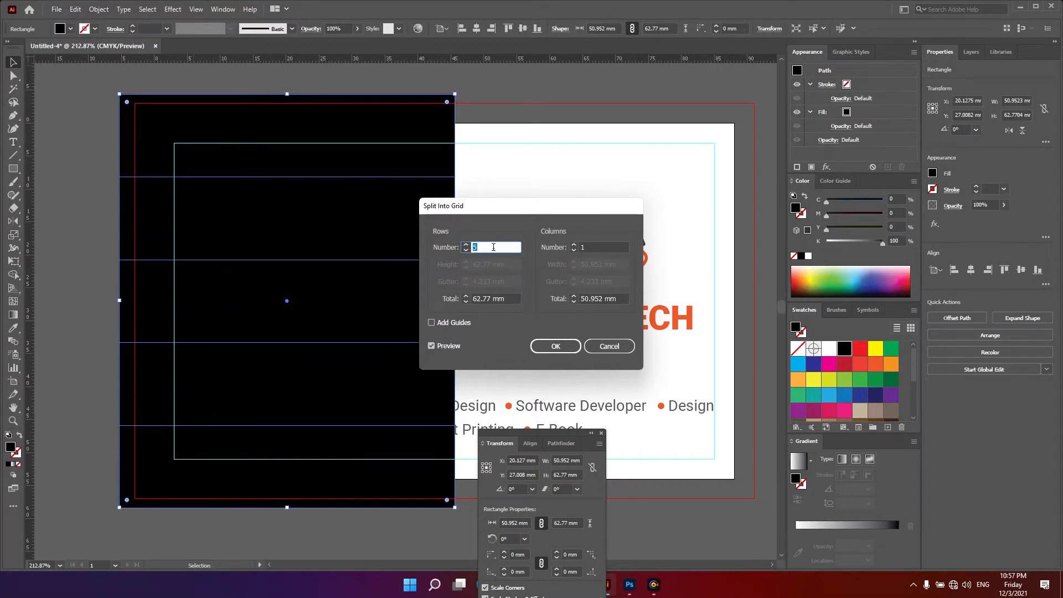
key(Up)
key(Up)
key(Up)
key(Up)
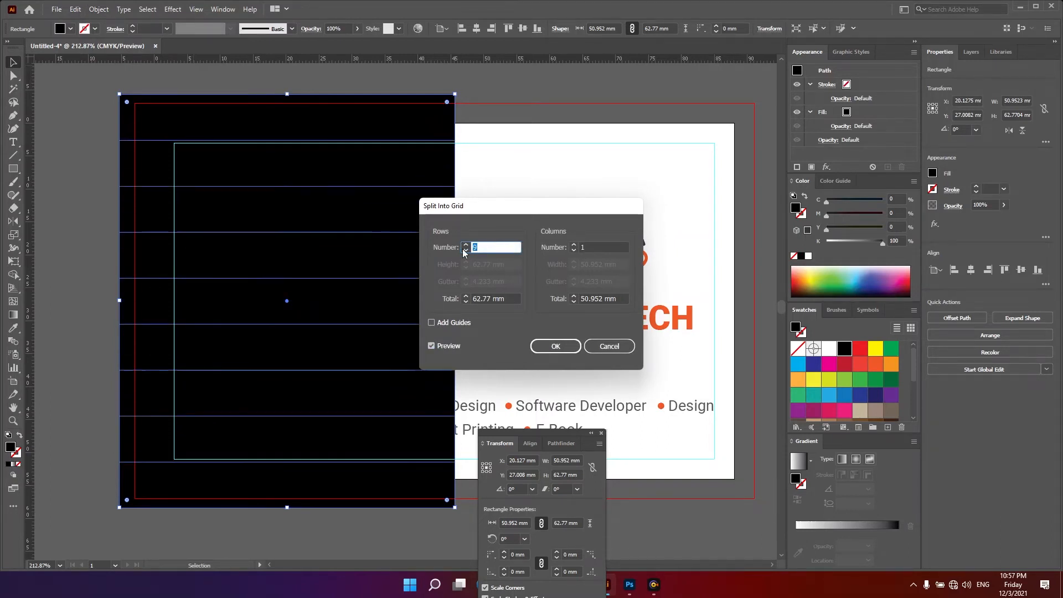
key(Up)
key(Up)
key(Up)
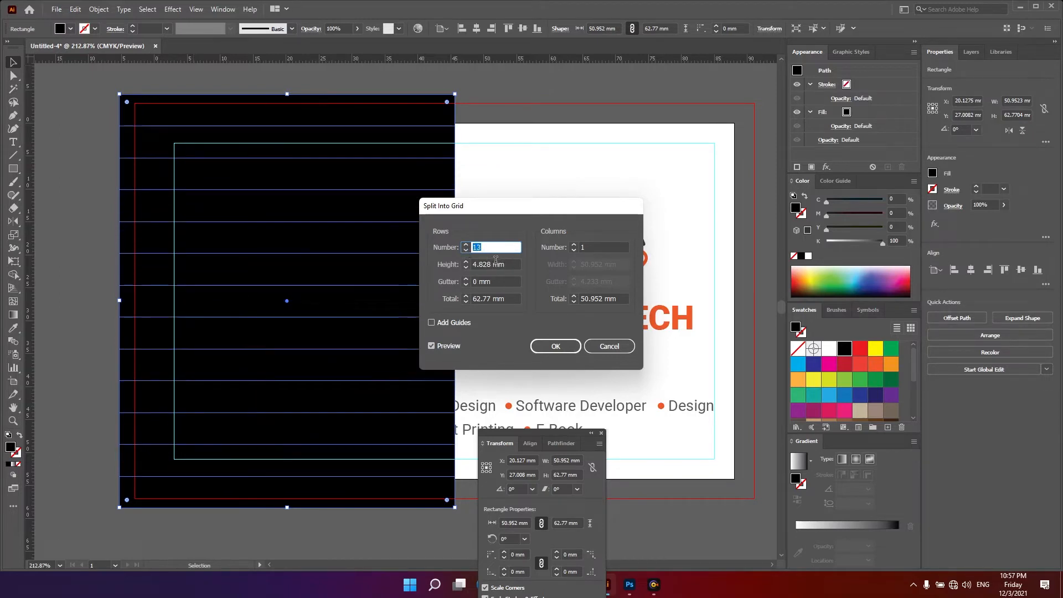
text(25)
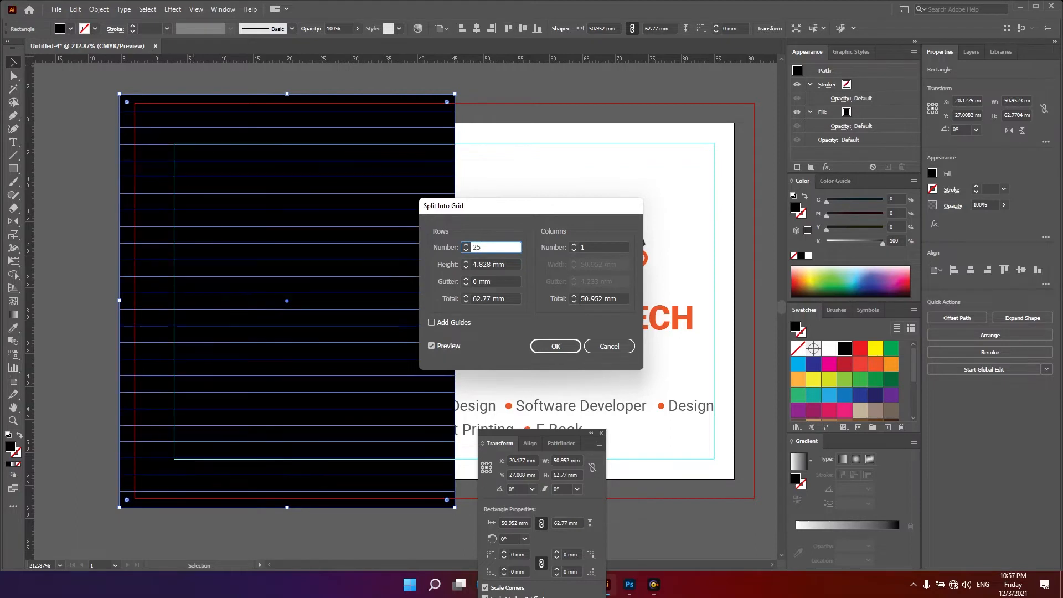
double_click(482, 247)
text(55)
key(Tab)
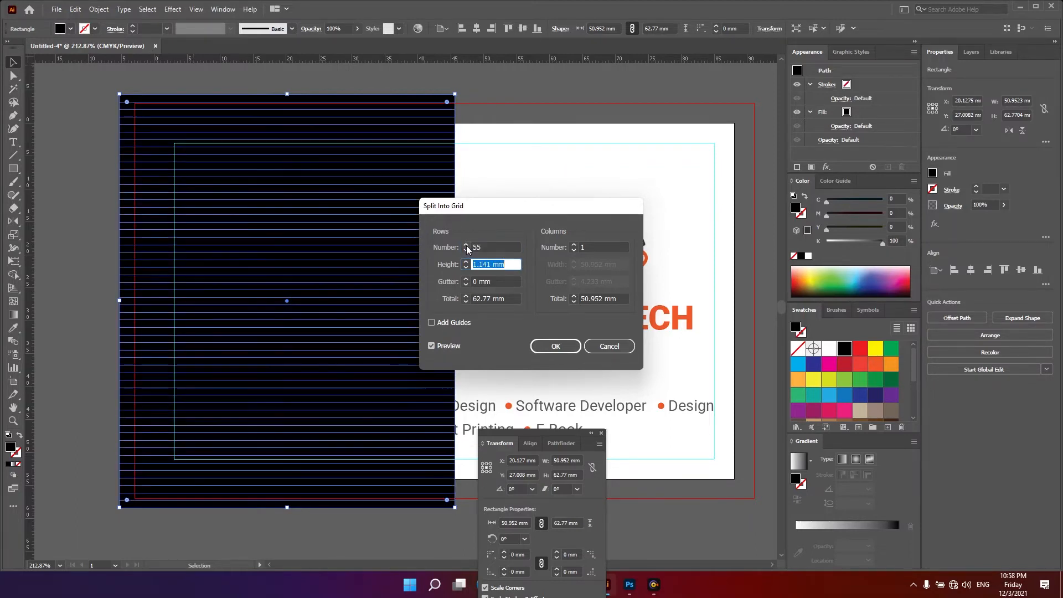
- Finish splitting the rectangle with 45 columns and 0.5 mm gutters between both rows and columns
click(546, 247)
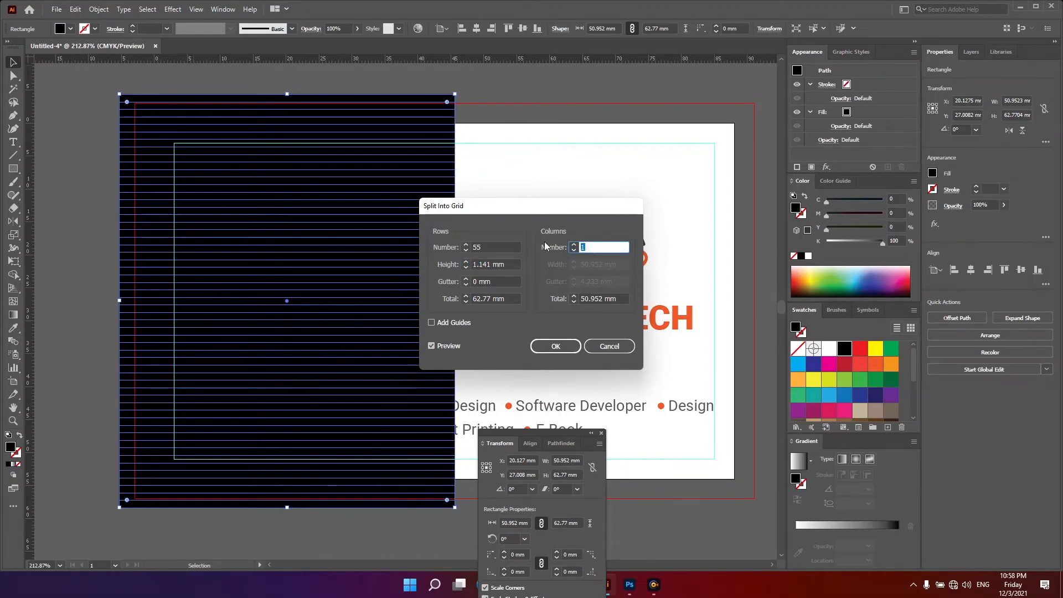
text(45)
key(Tab)
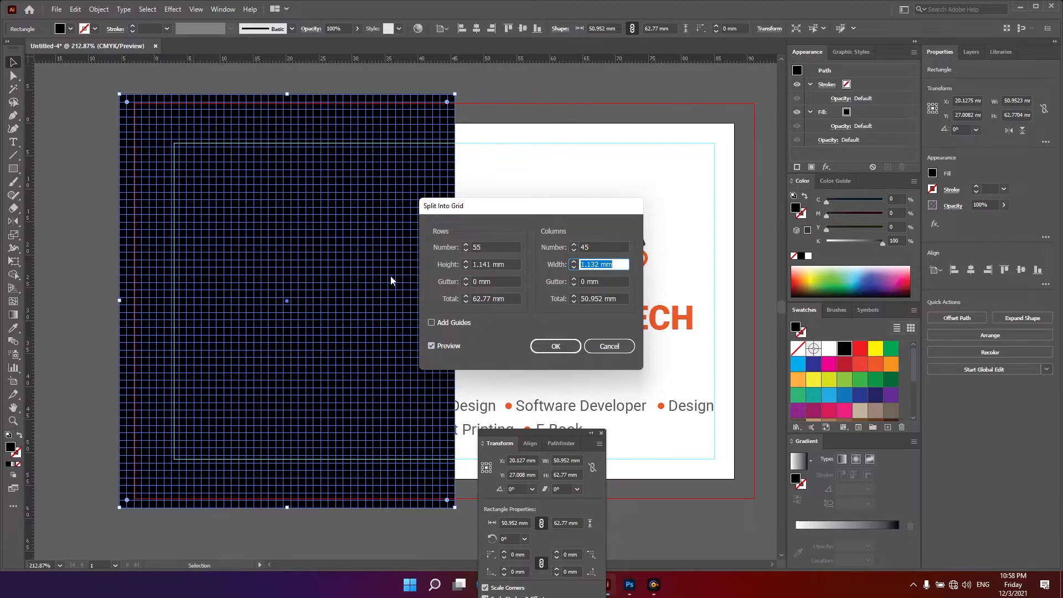
click(459, 281)
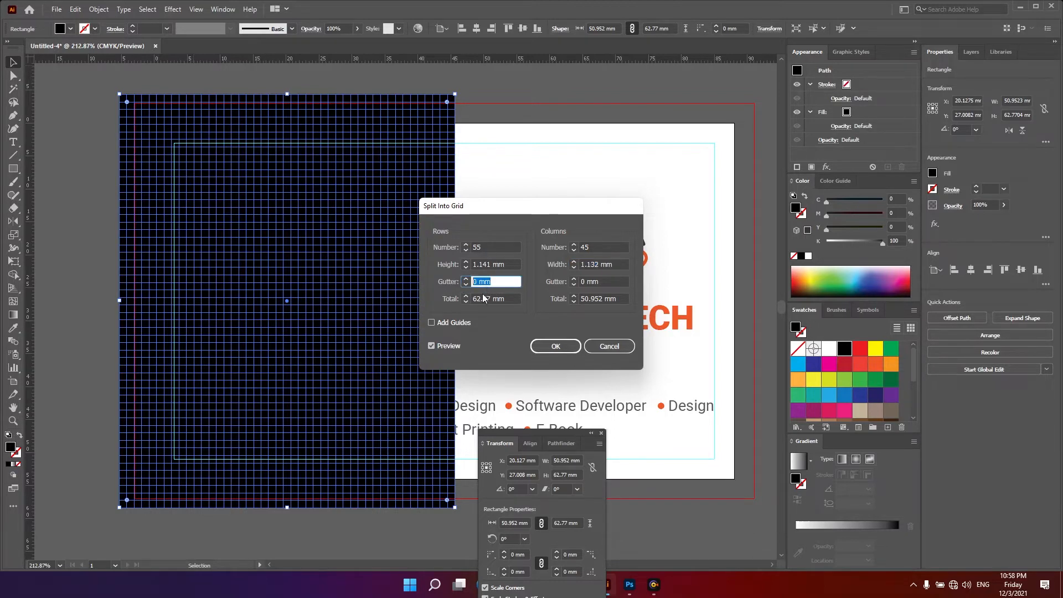
text(0.5)
key(Tab)
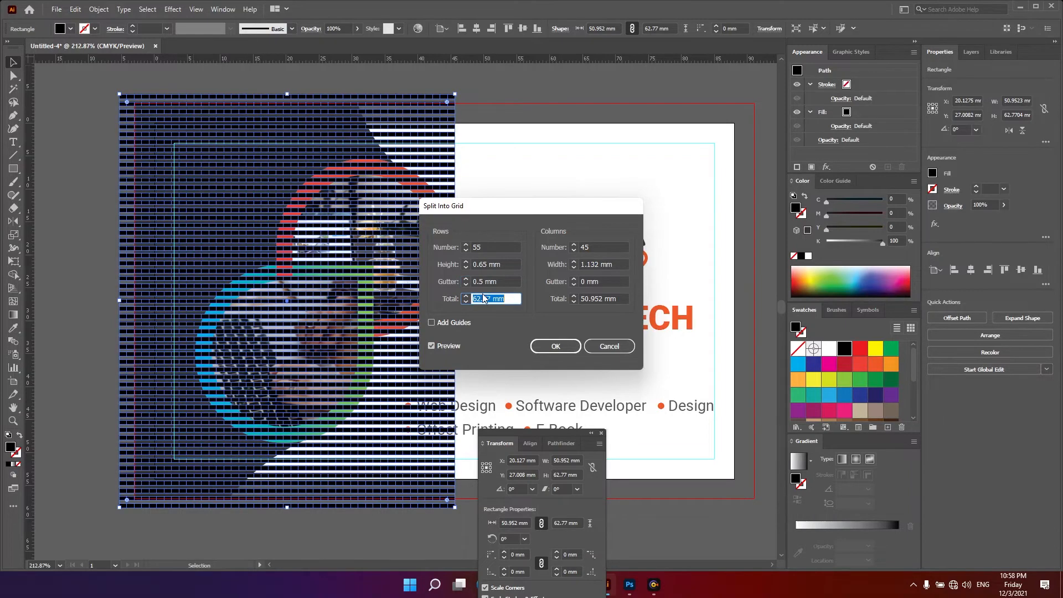
click(565, 281)
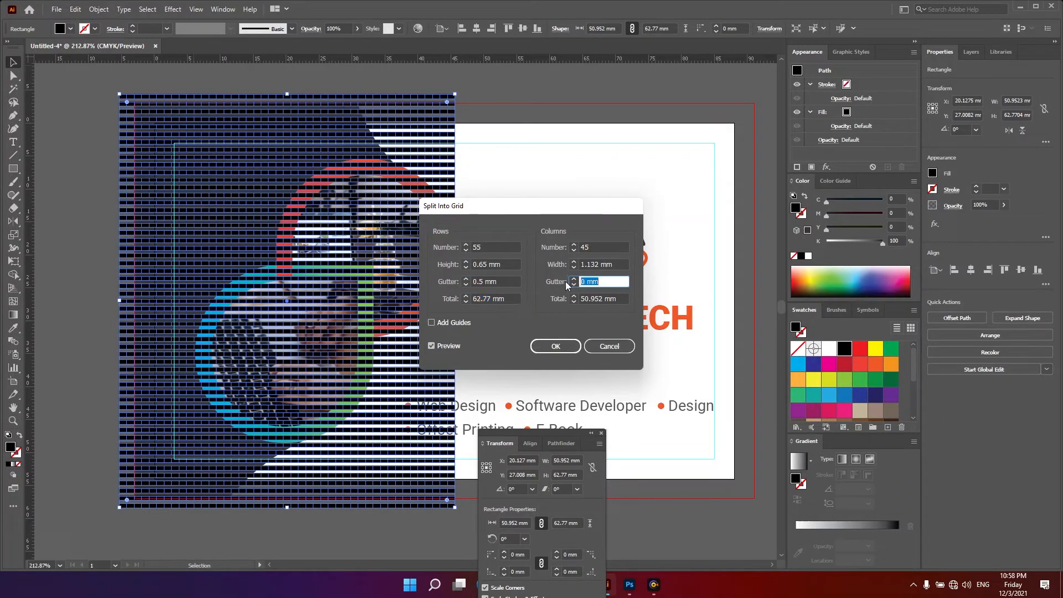
text(0.5)
key(Tab)
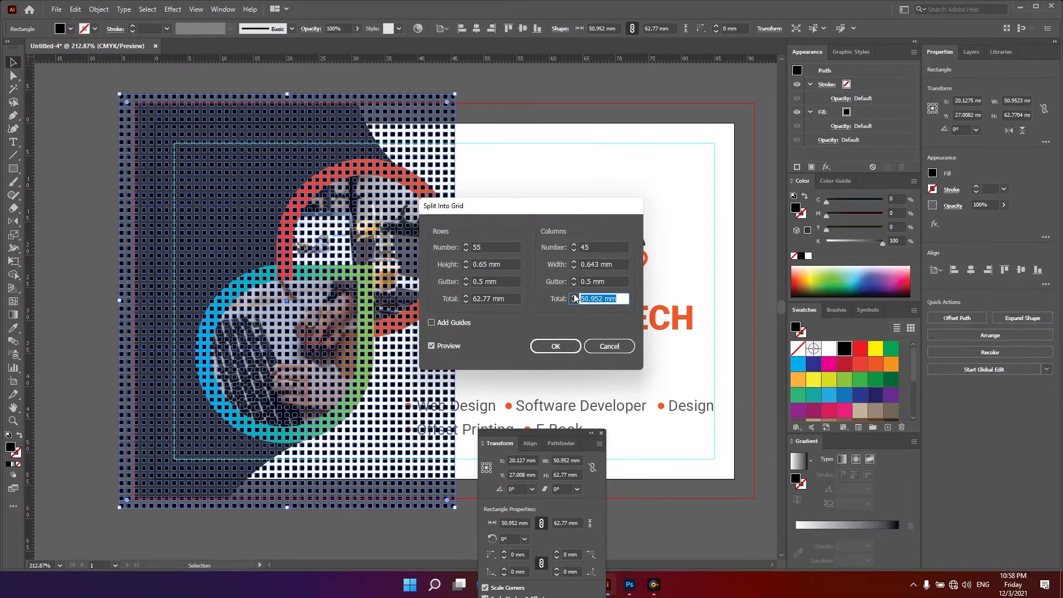
click(554, 346)
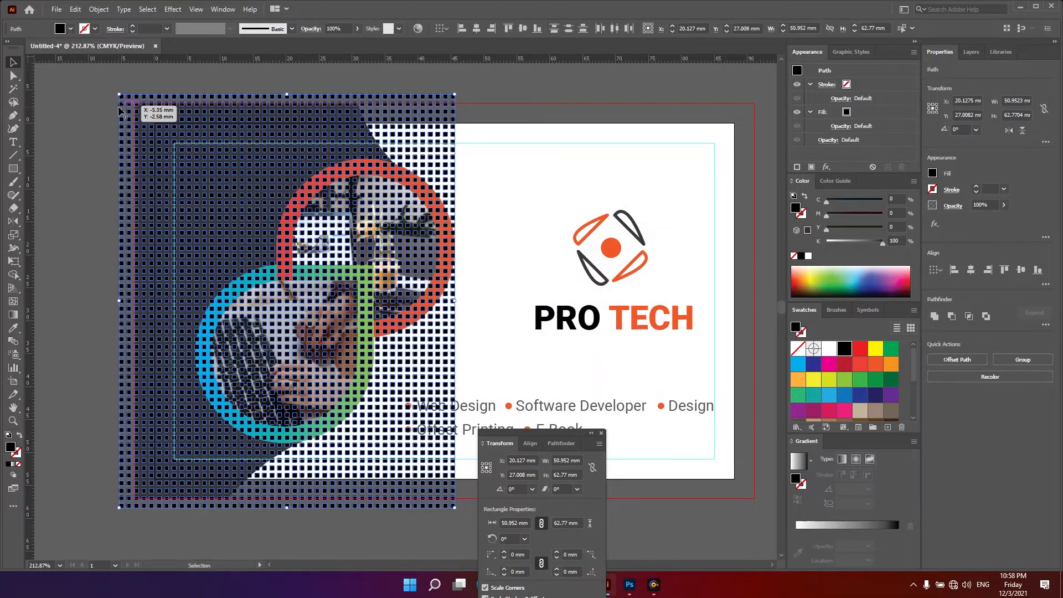
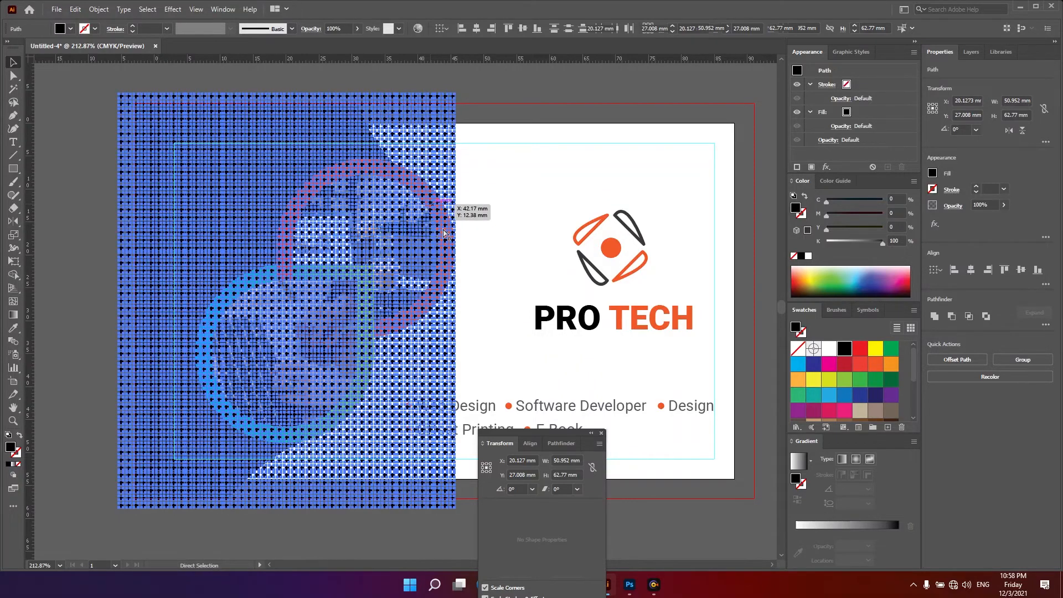
- Mask the split grid with the dark curved background shape so the grid fills only that area
click(534, 156)
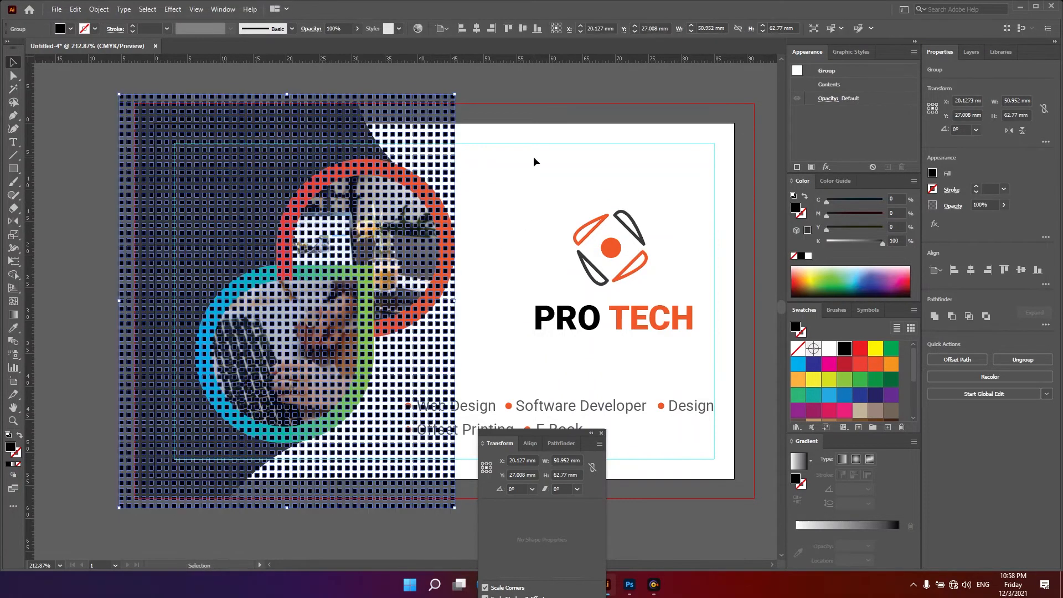
click(244, 202)
key(Delete)
key(v)
click(237, 209)
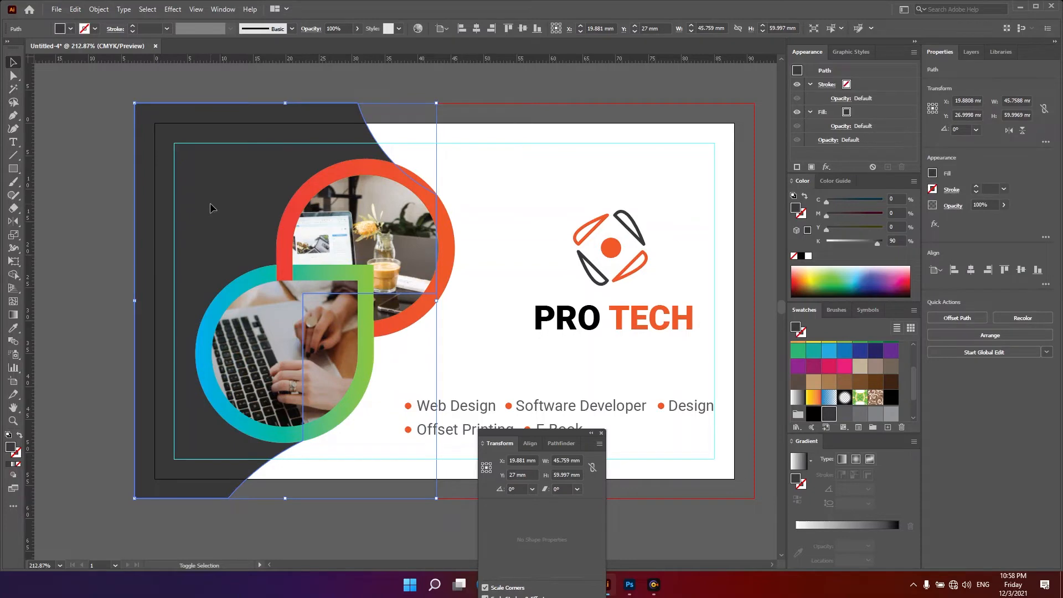
key(ctrl+shift+a)
key(a)
key(ctrl+f)
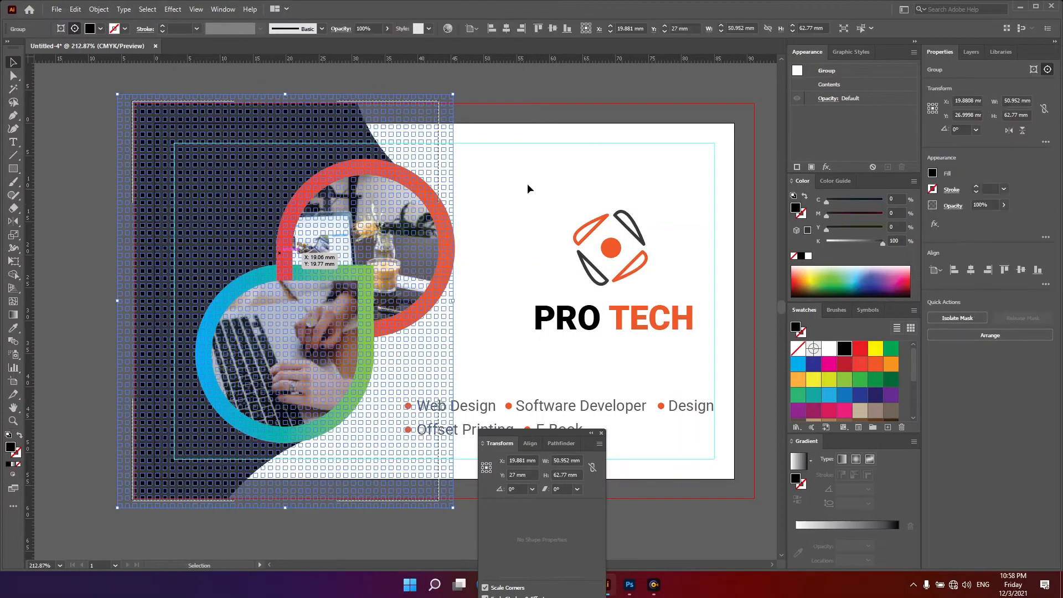
double_click(544, 175)
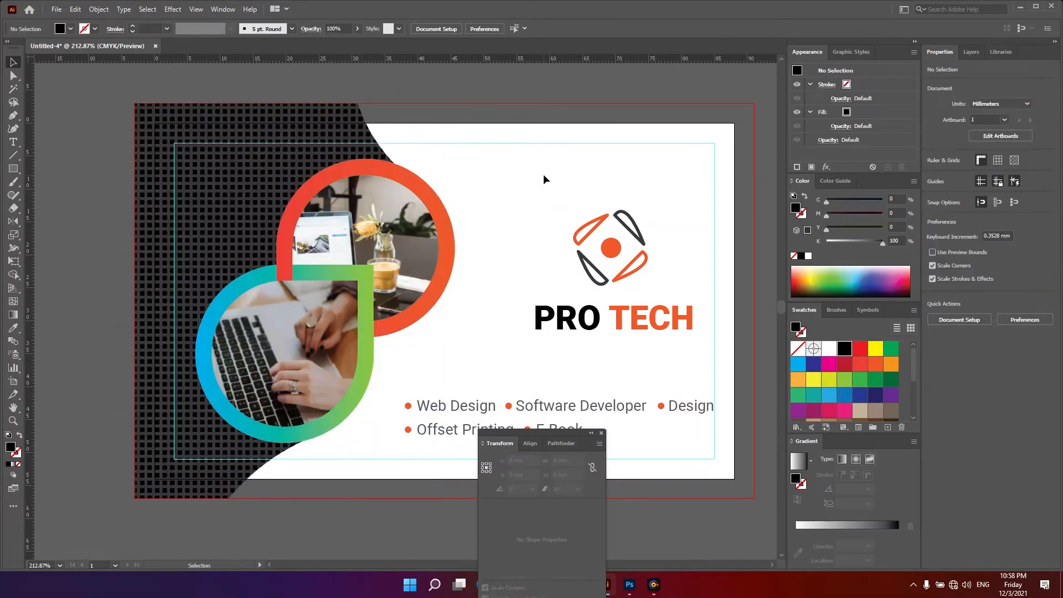
- Set the masked grid's opacity to 70%
key(w)
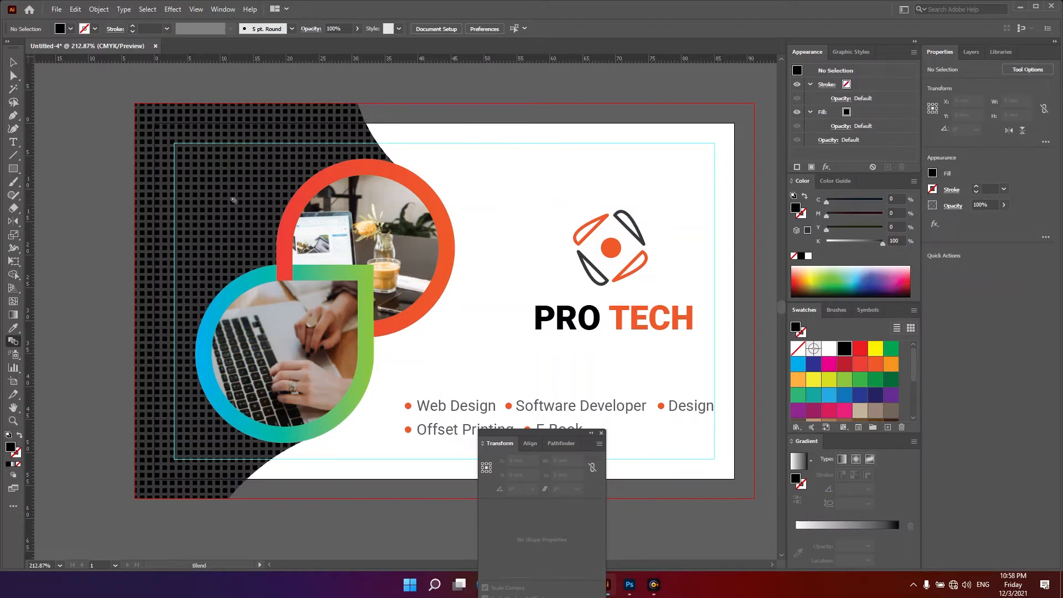
key(v)
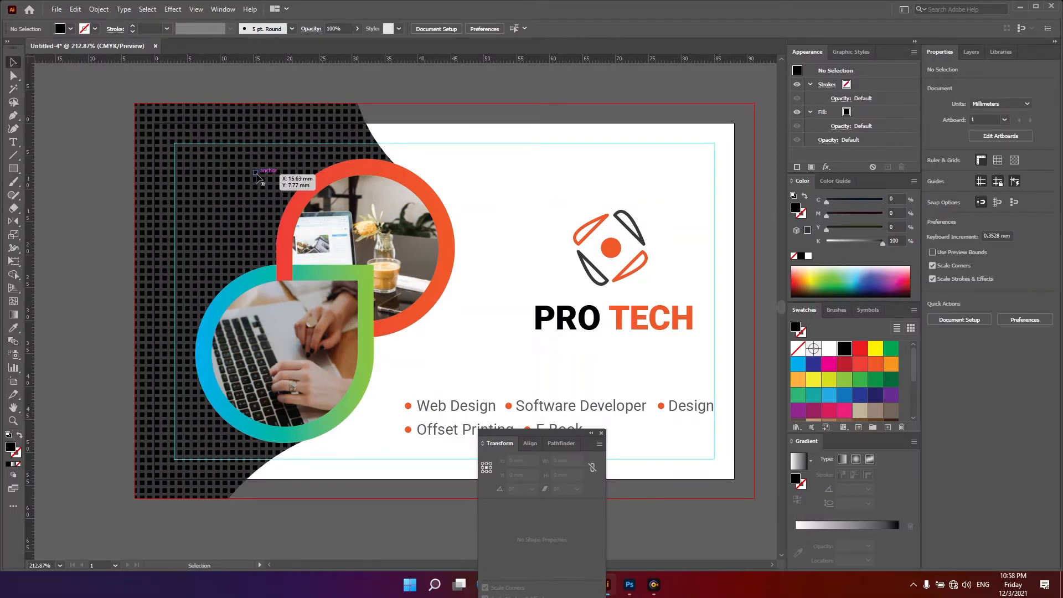
double_click(257, 175)
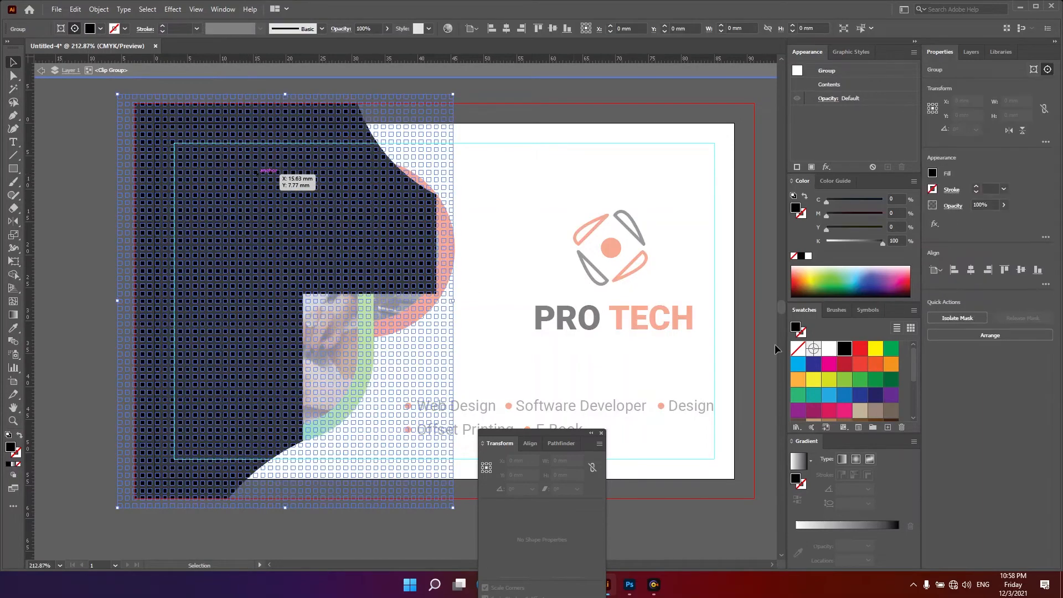
click(975, 204)
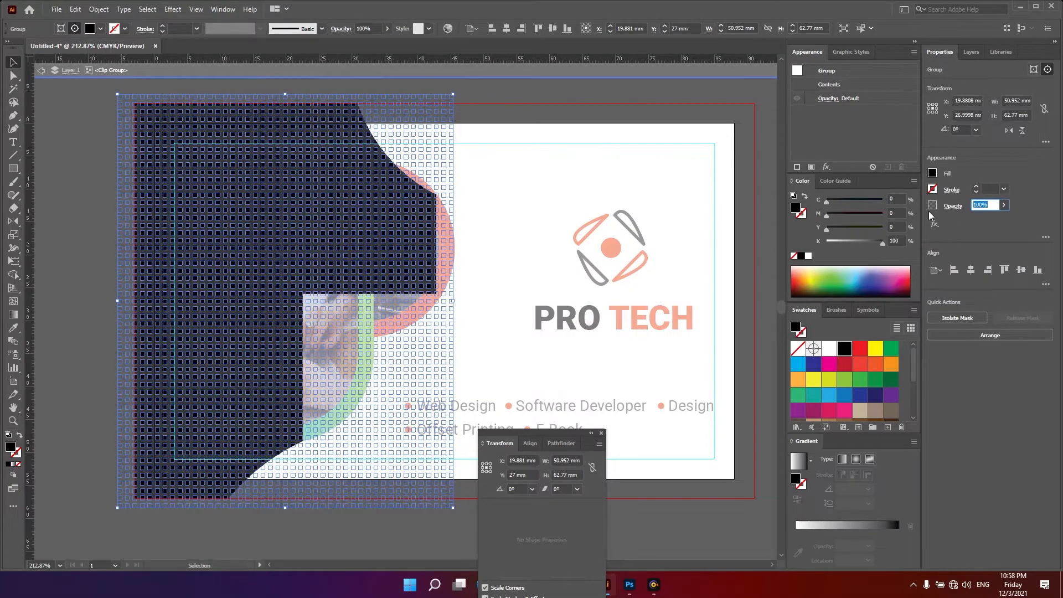
text(70)
key(Return)
double_click(496, 174)
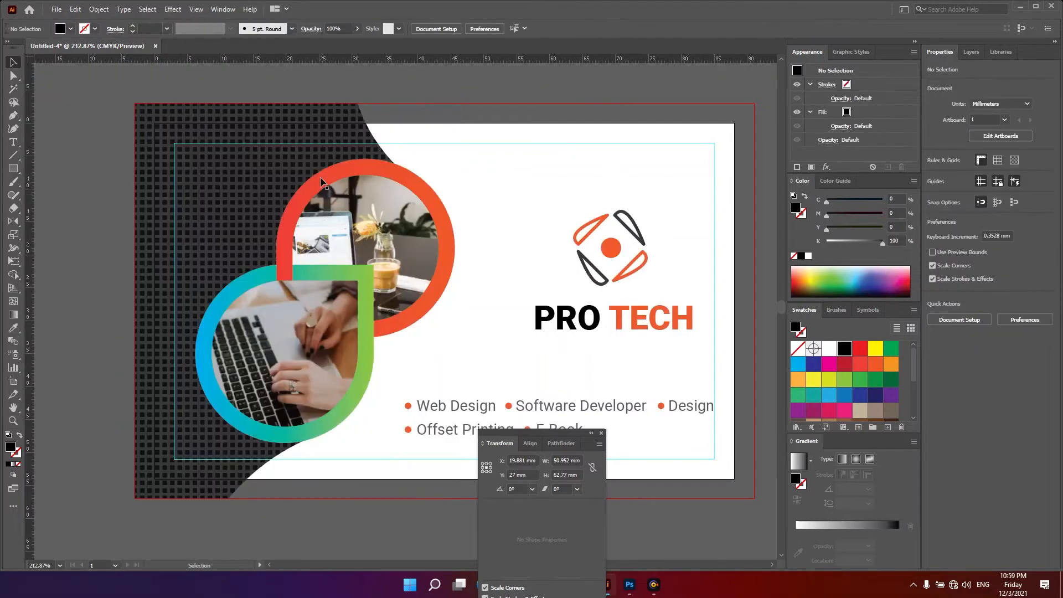
- Add a second 88 × 54 mm artboard beside the first card
key(z)
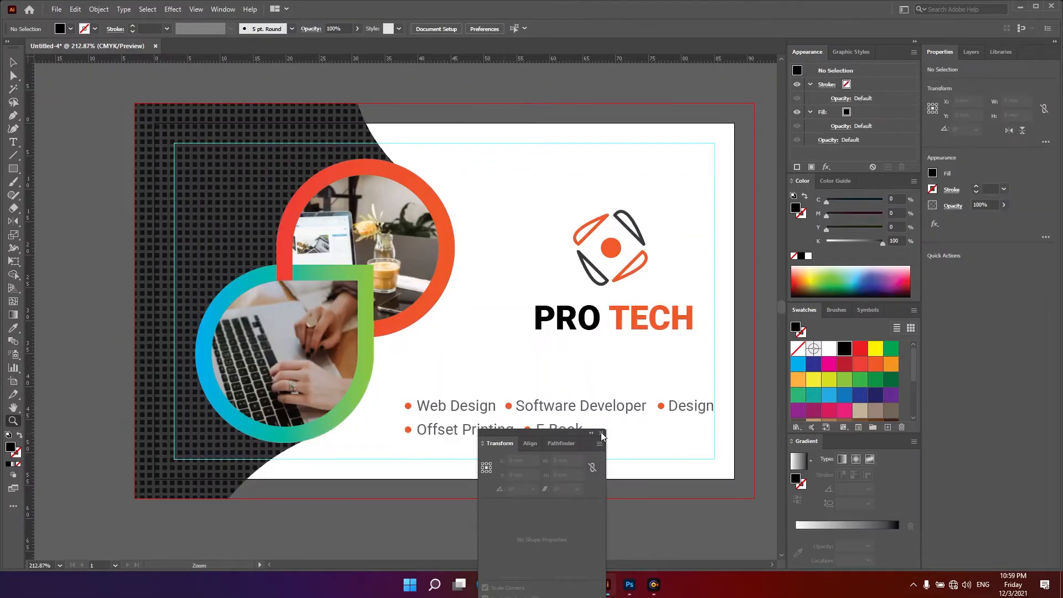
key(Tab)
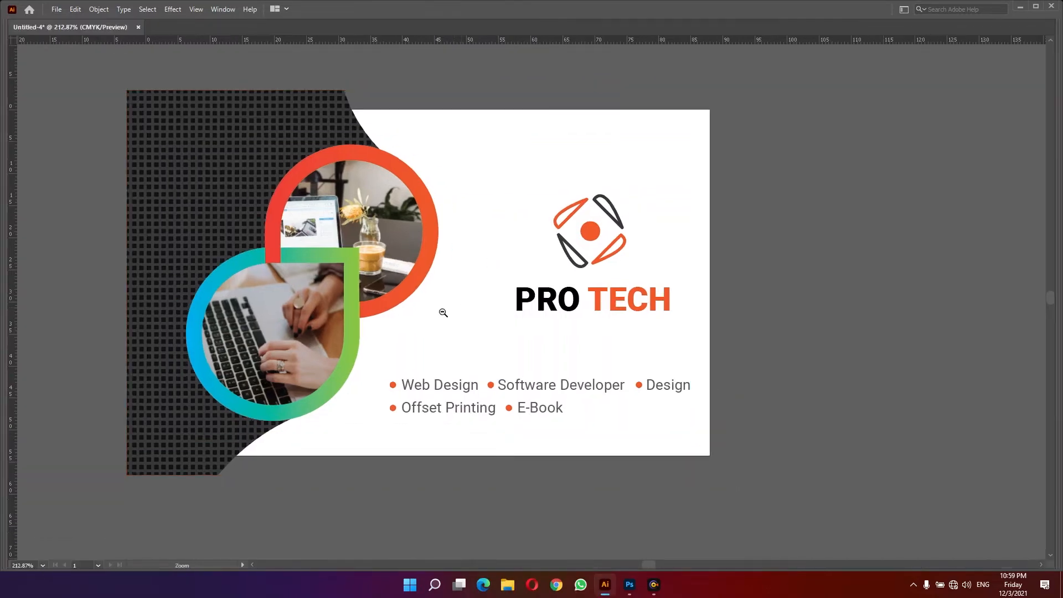
drag(443, 313, 363, 338)
key(space)
drag(543, 405, 461, 266)
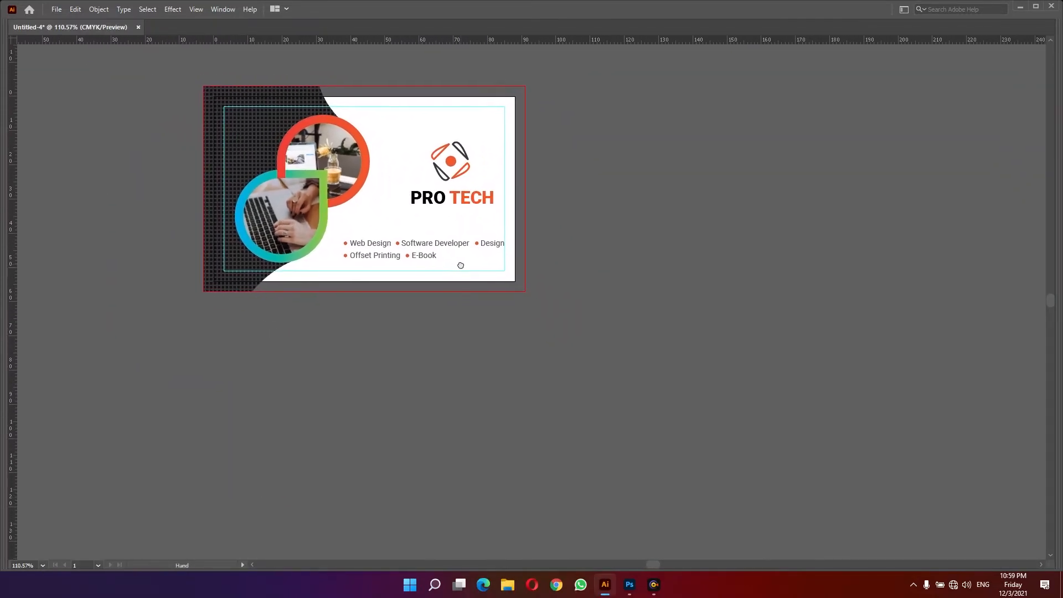
drag(438, 349, 353, 404)
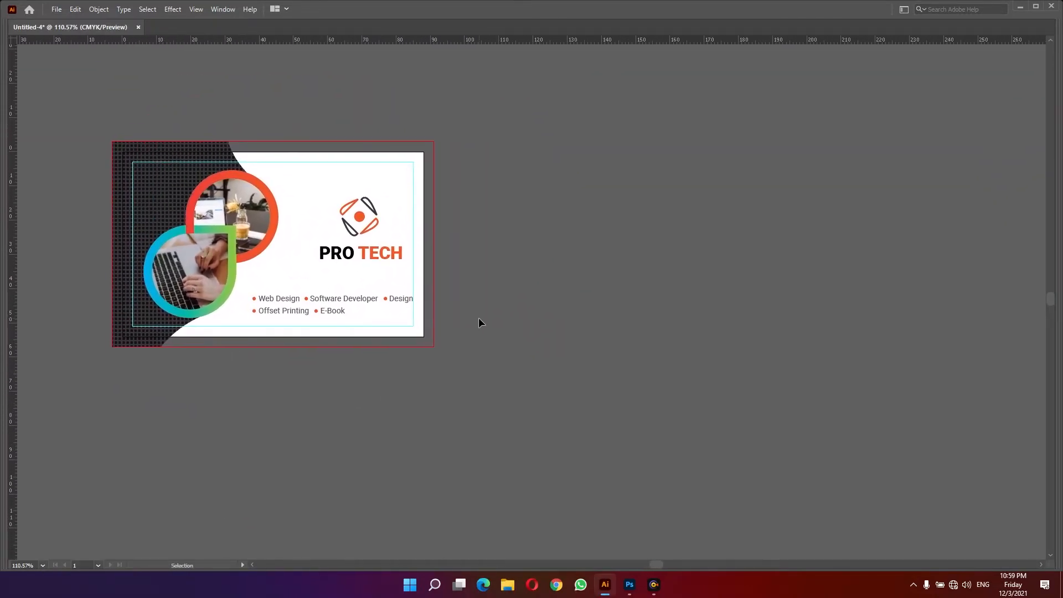
key(shift+o)
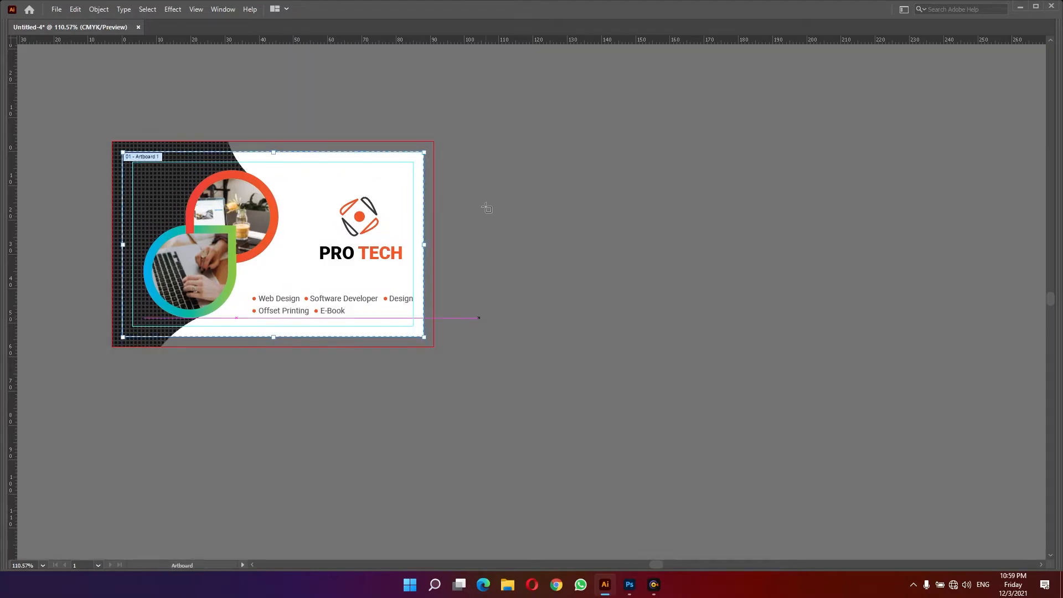
key(Tab)
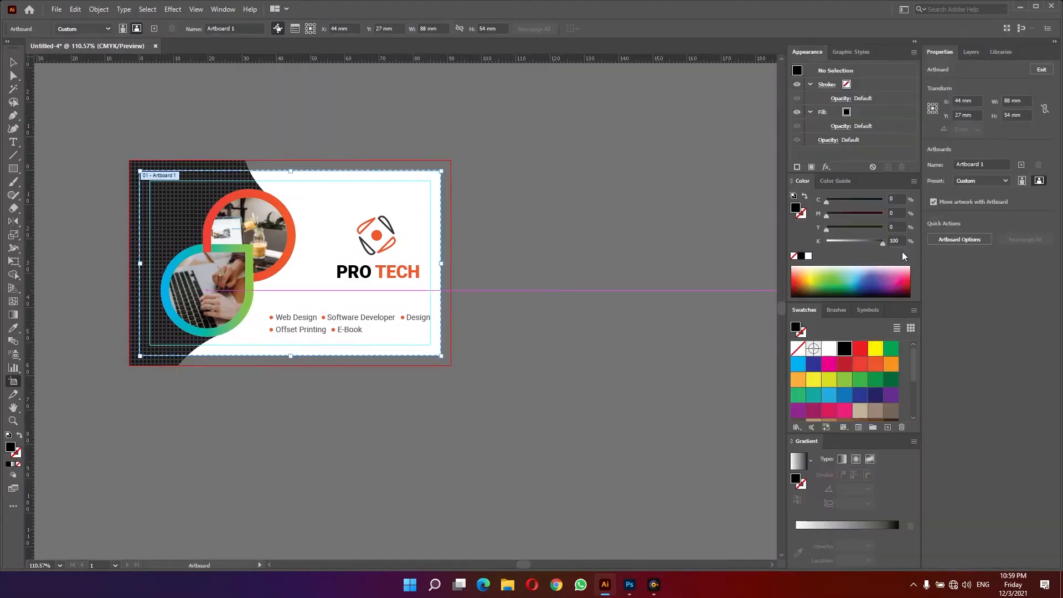
click(1022, 165)
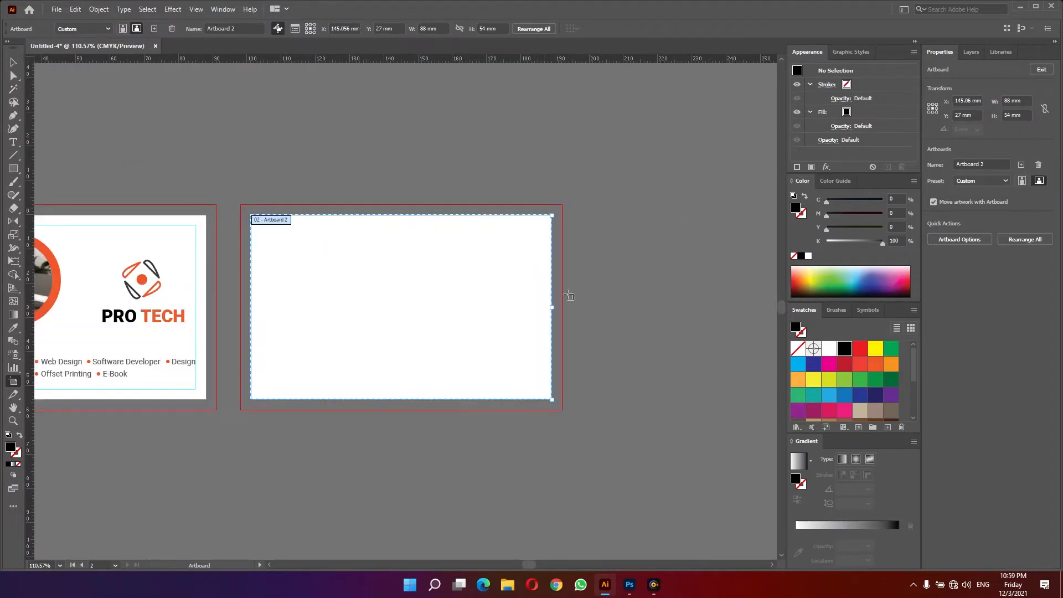
- Copy the grid background and photo shapes group onto the second artboard
key(Tab)
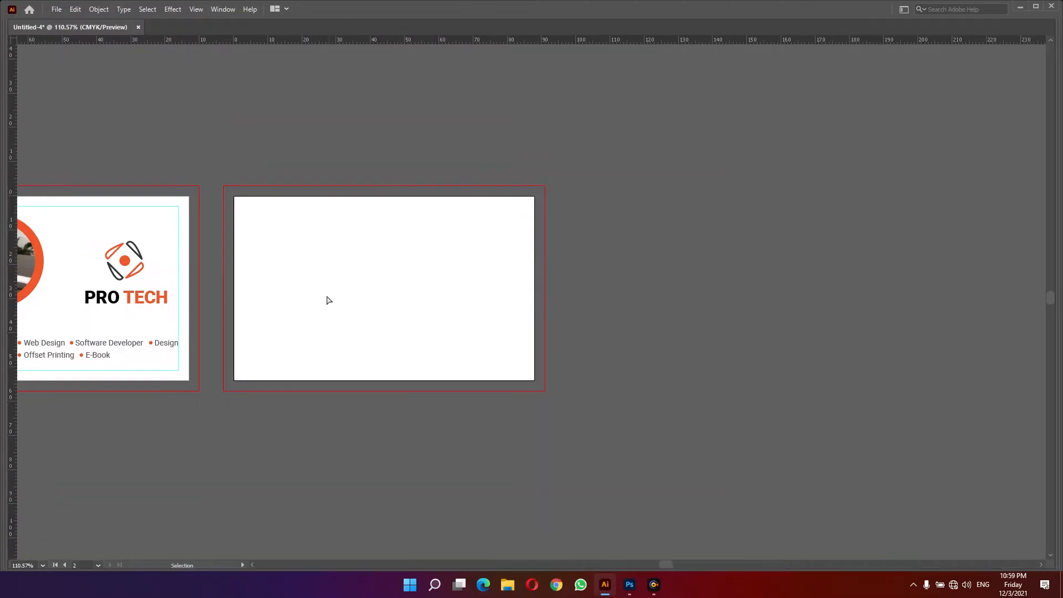
key(z)
drag(353, 285, 588, 282)
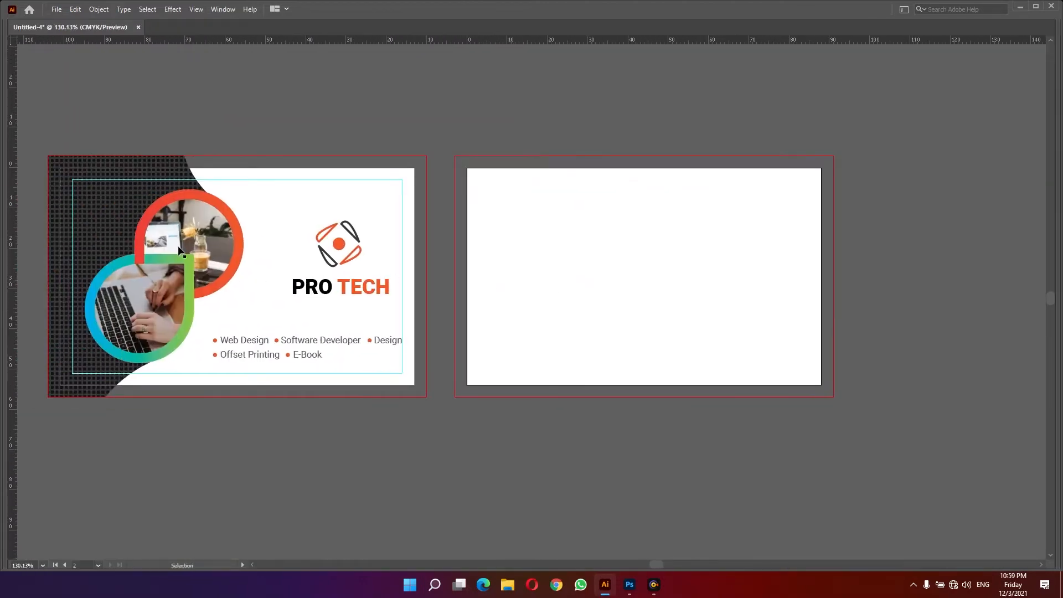
click(104, 320)
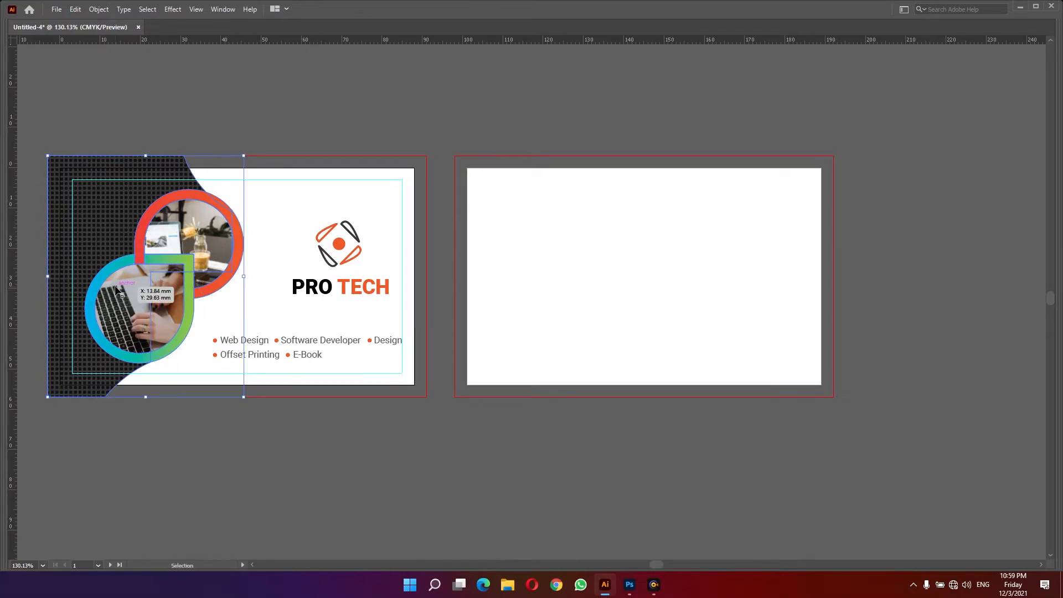
drag(116, 289, 567, 274)
drag(633, 264, 589, 261)
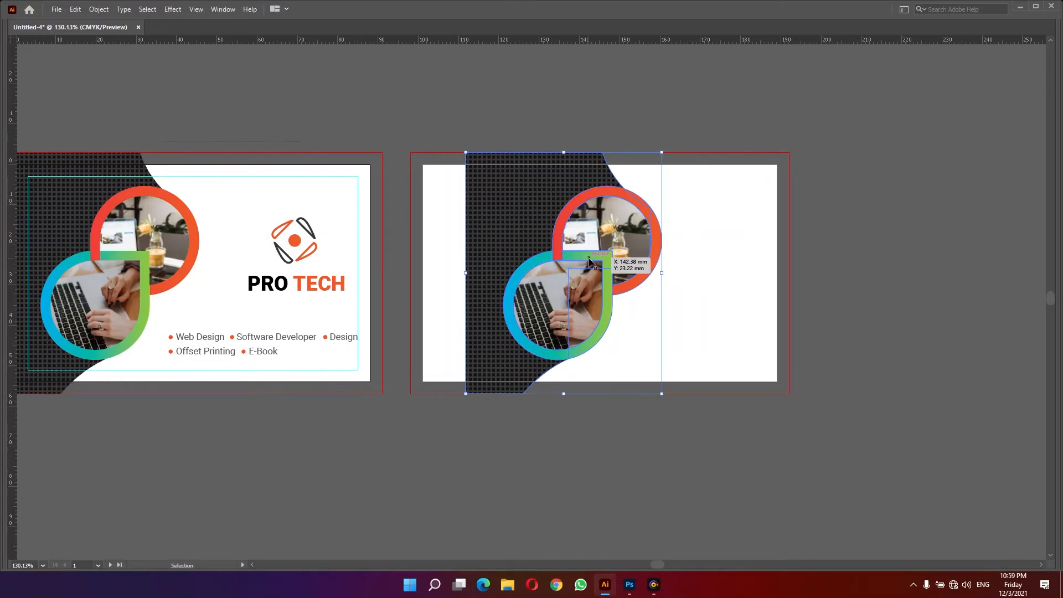
- Reflect the copied group across the vertical axis
key(Tab)
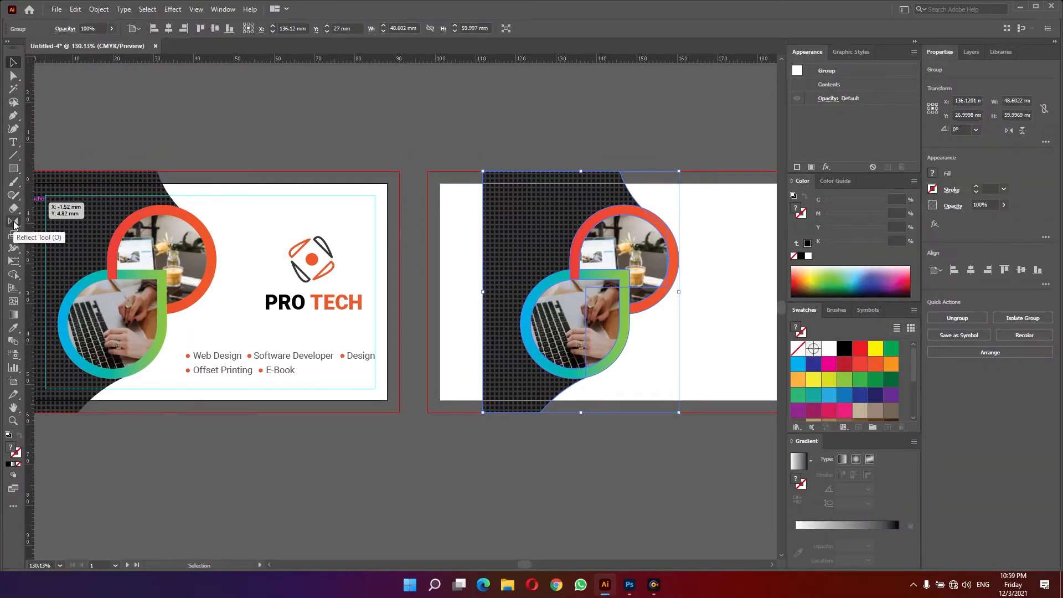
double_click(13, 221)
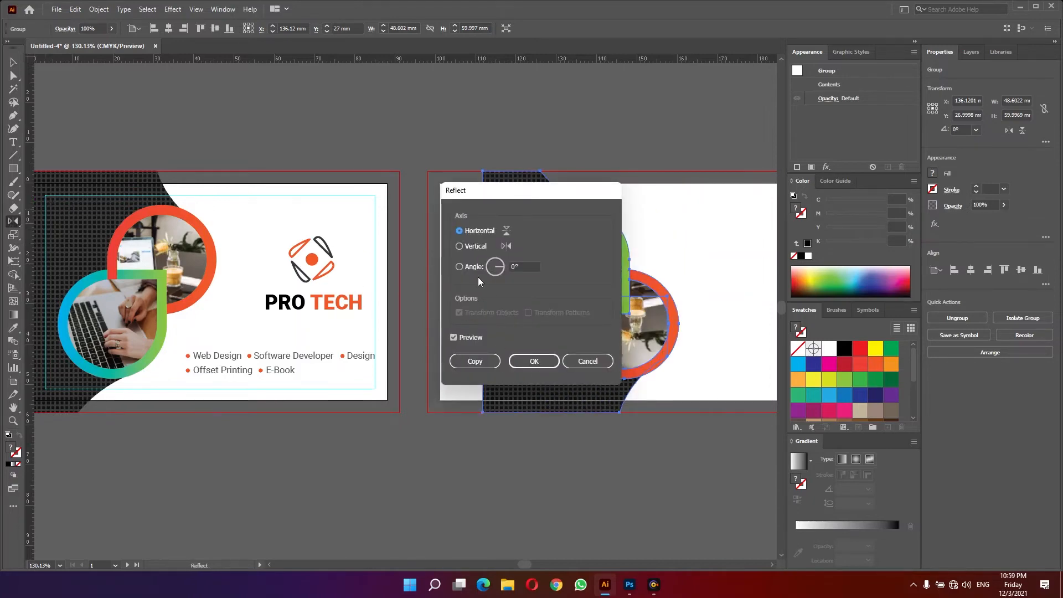
click(471, 245)
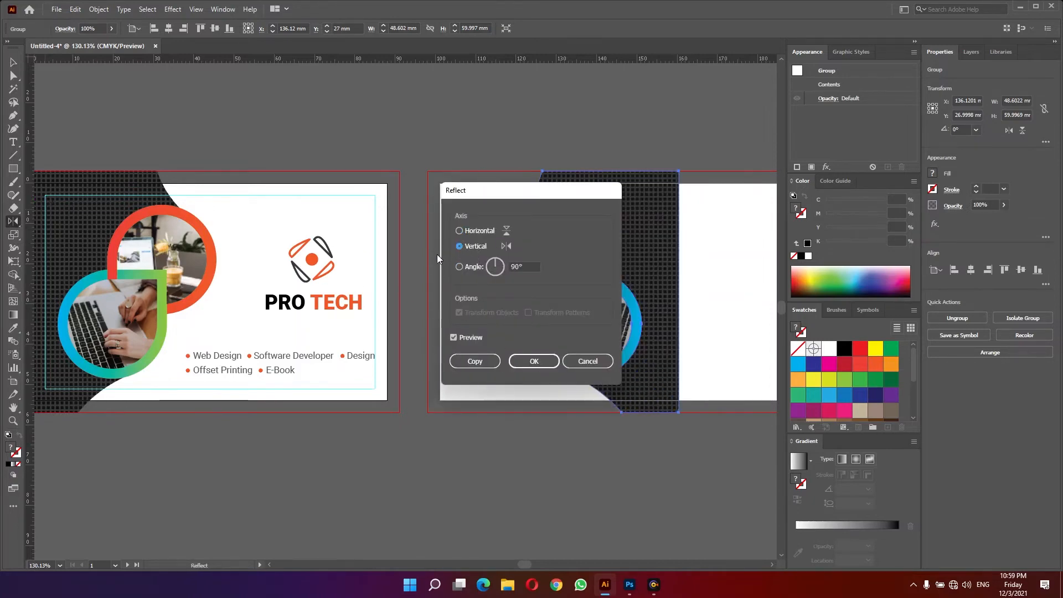
click(527, 364)
- Move the reflected group to the right edge of the second artboard
scroll(405, 256, right, 5)
key(v)
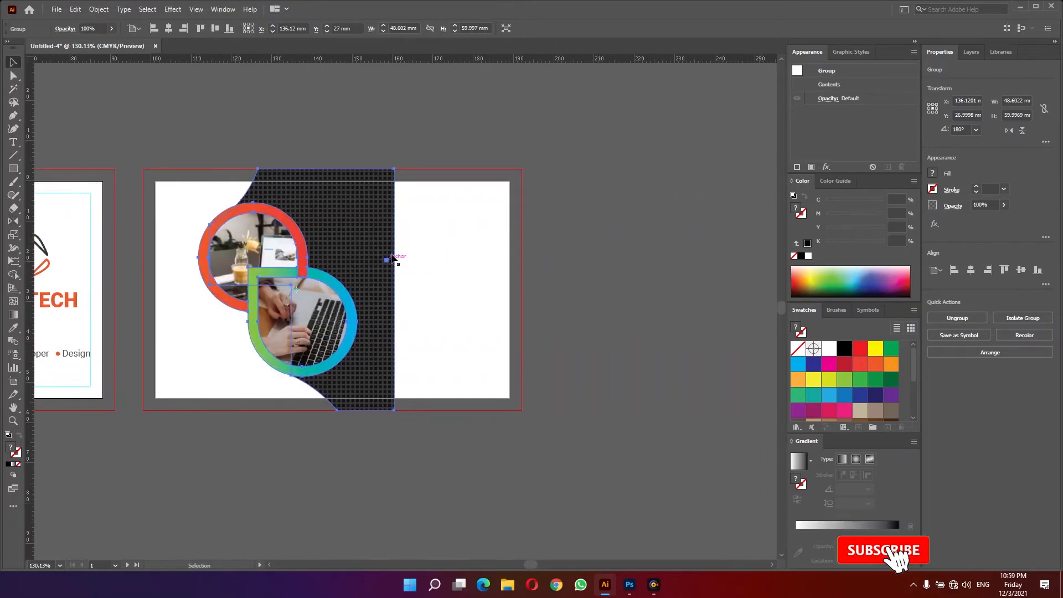
drag(405, 256, 605, 297)
click(605, 294)
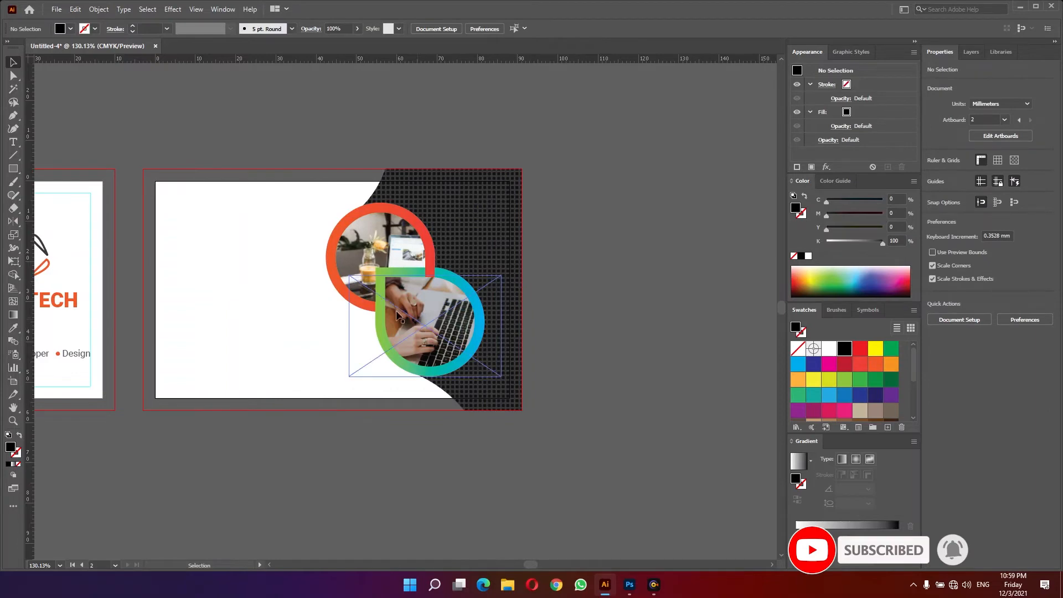
- Reflect the laptop photo inside the lower shape vertically so it reads correctly
drag(199, 290, 693, 287)
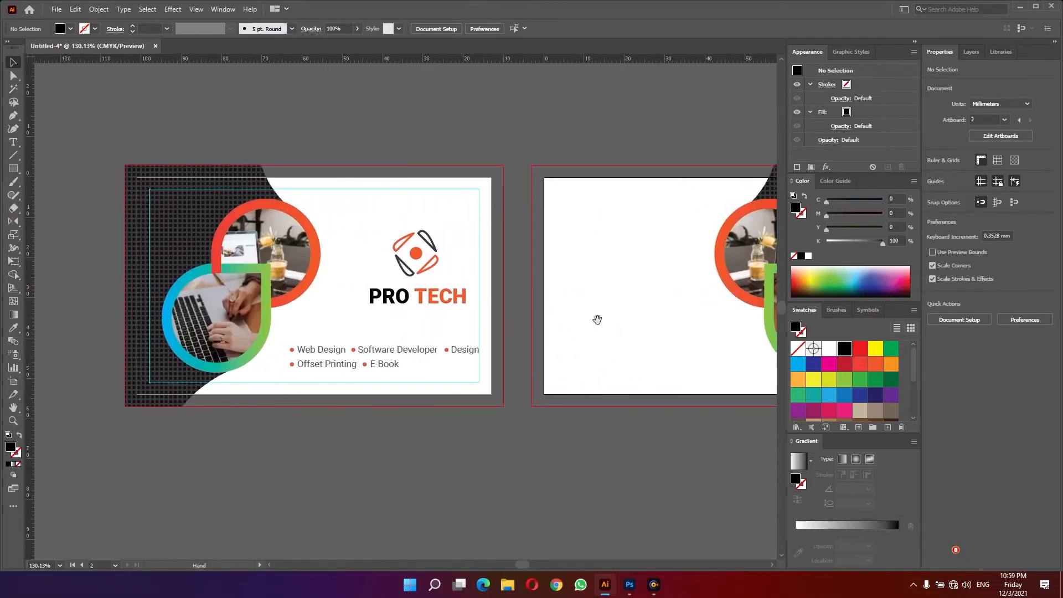
drag(599, 317, 229, 305)
scroll(521, 273, up, 3)
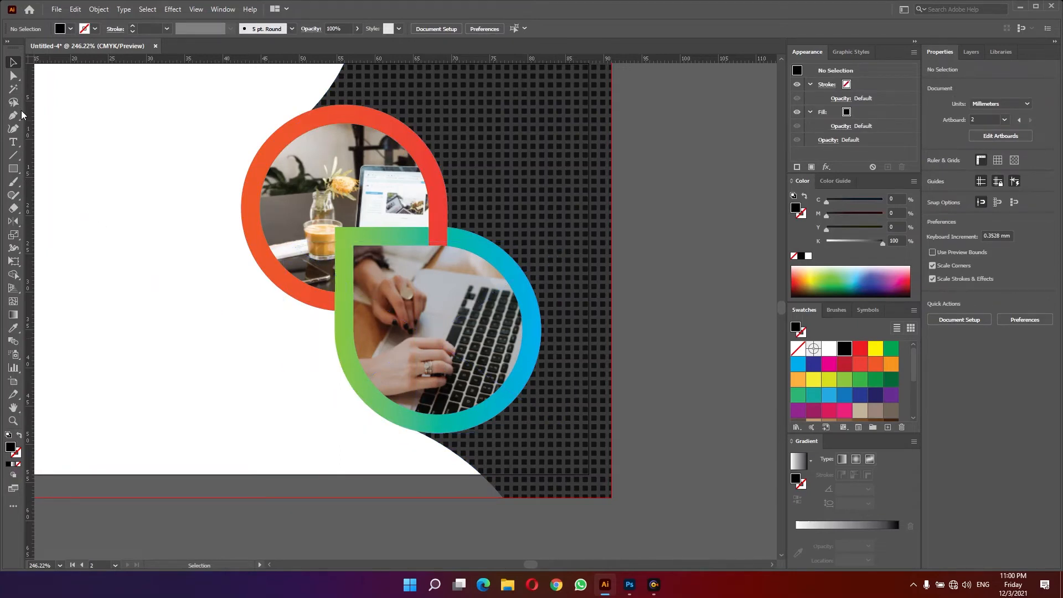
click(13, 77)
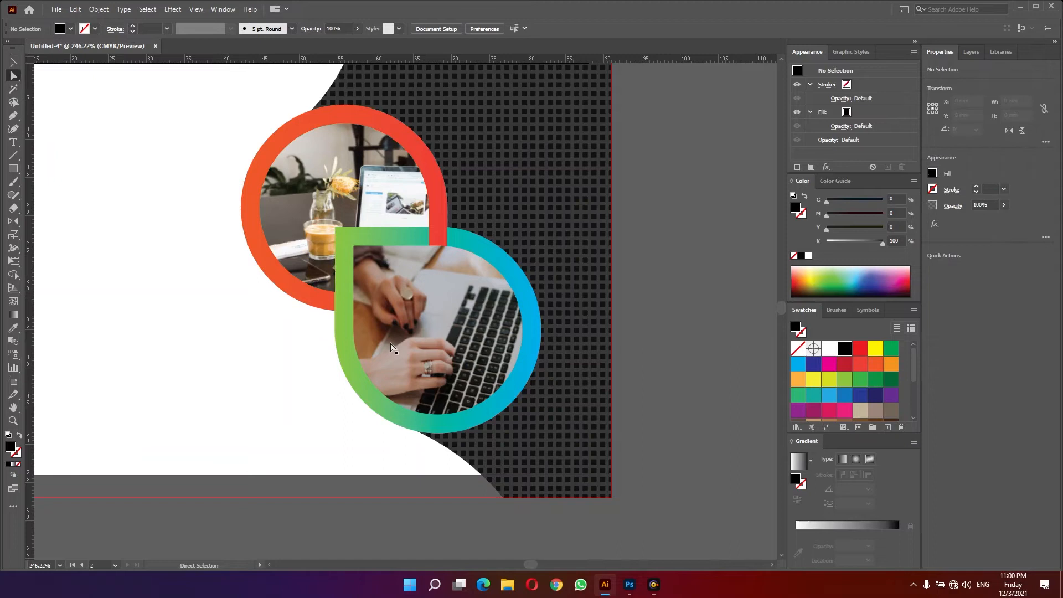
click(464, 331)
double_click(14, 221)
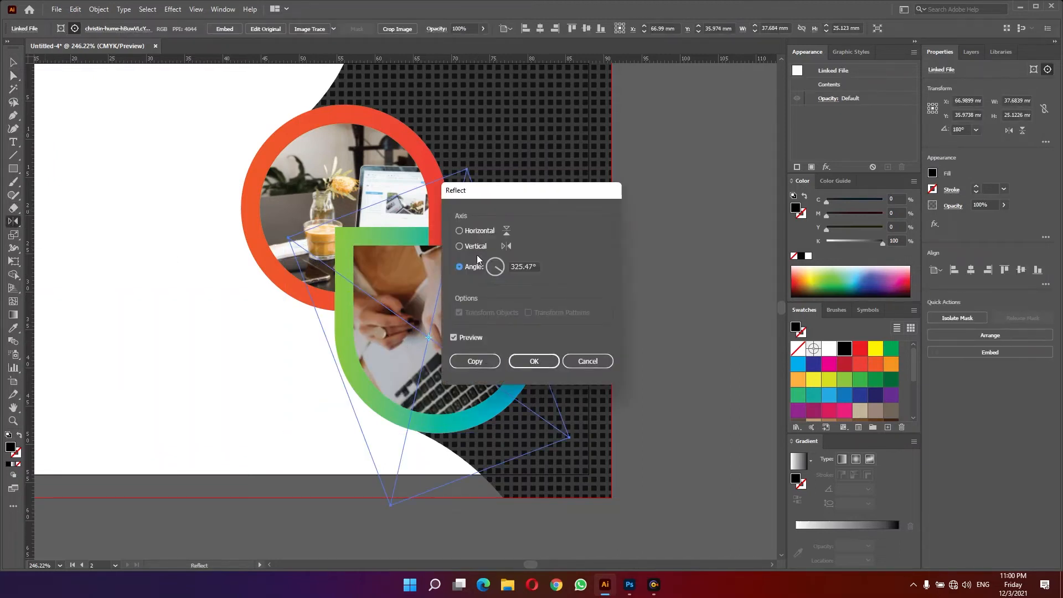
click(474, 246)
click(534, 361)
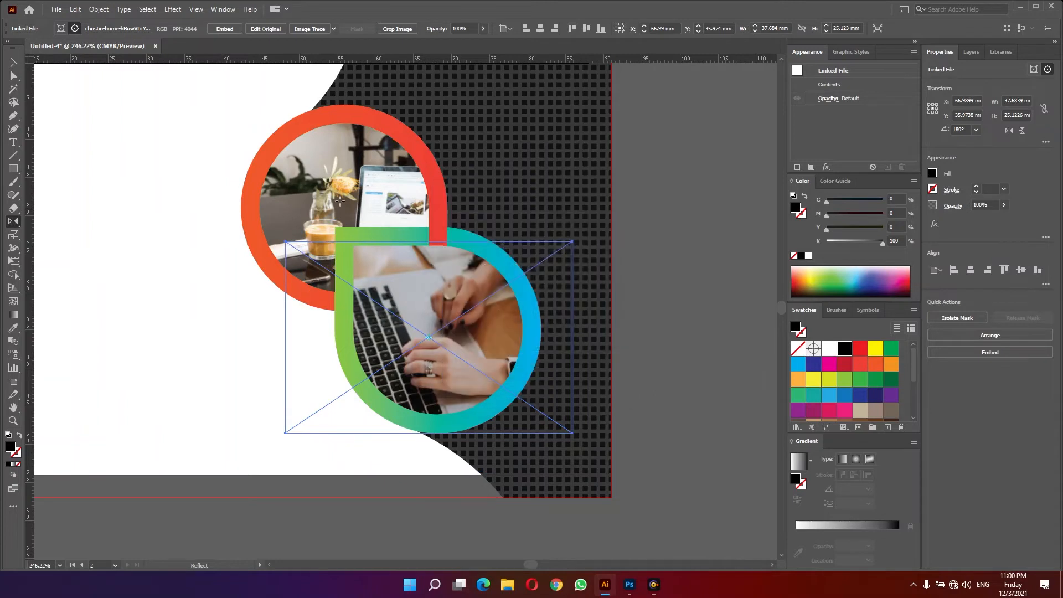
- Reflect the desk photo inside the upper circle vertically so it reads correctly
drag(318, 194, 113, 142)
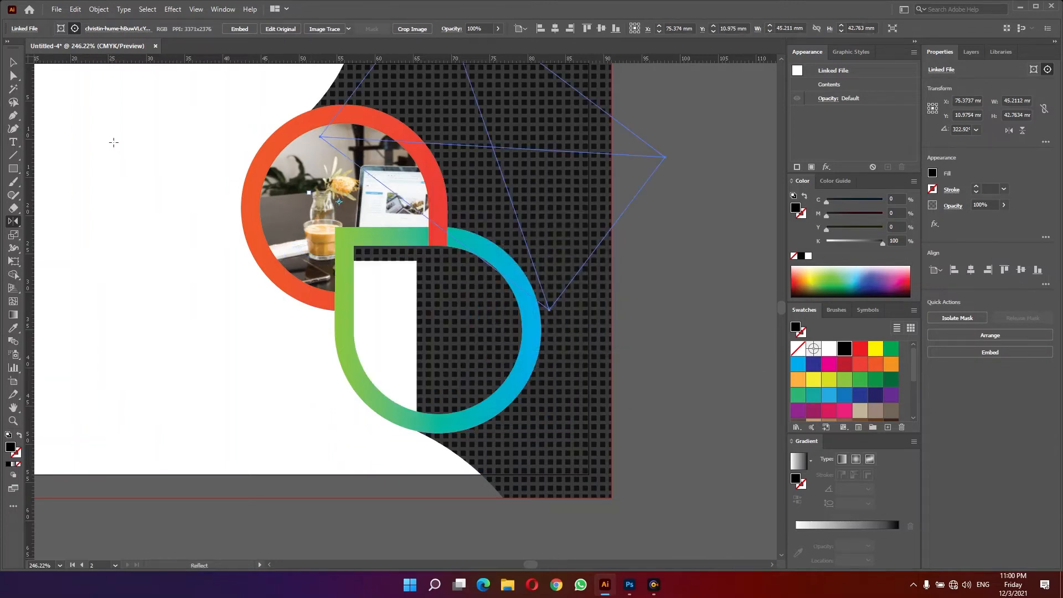
key(ctrl+z)
key(a)
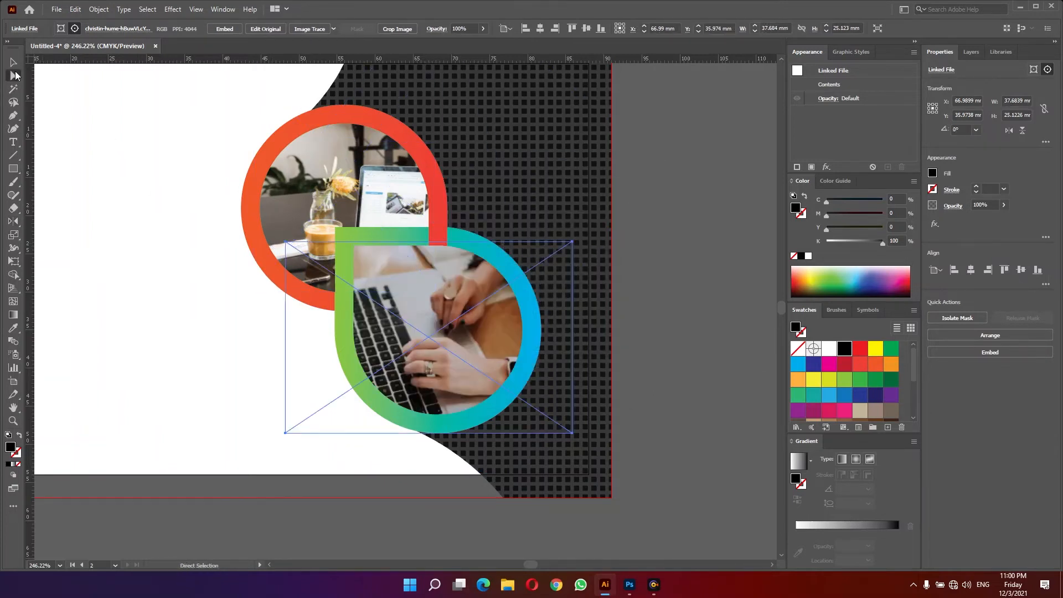
click(300, 194)
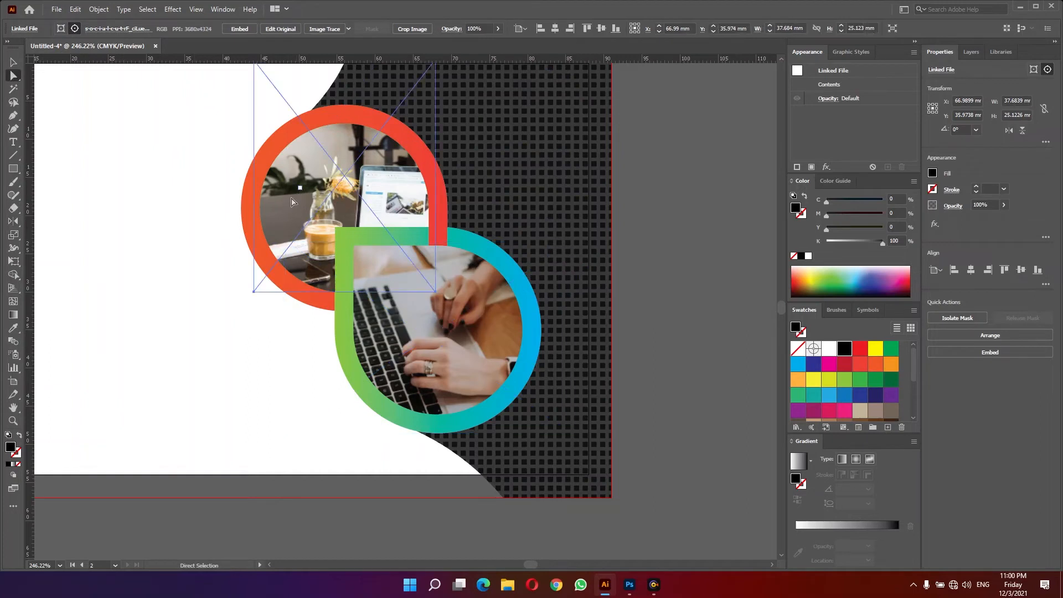
click(14, 221)
double_click(13, 221)
click(546, 362)
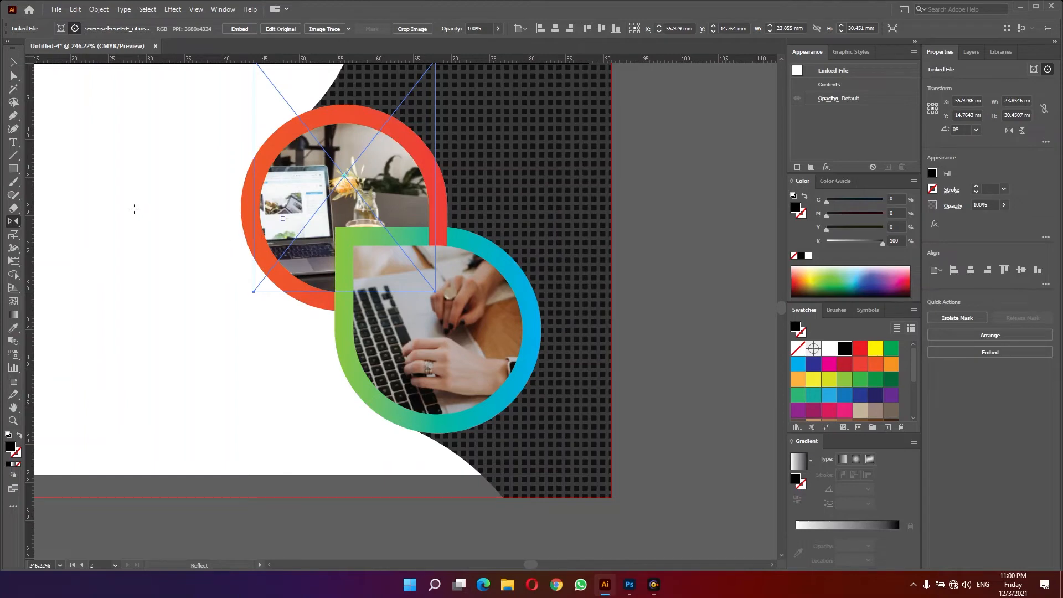
key(v)
click(172, 228)
key(z)
alt+click(302, 301)
alt+click(302, 301)
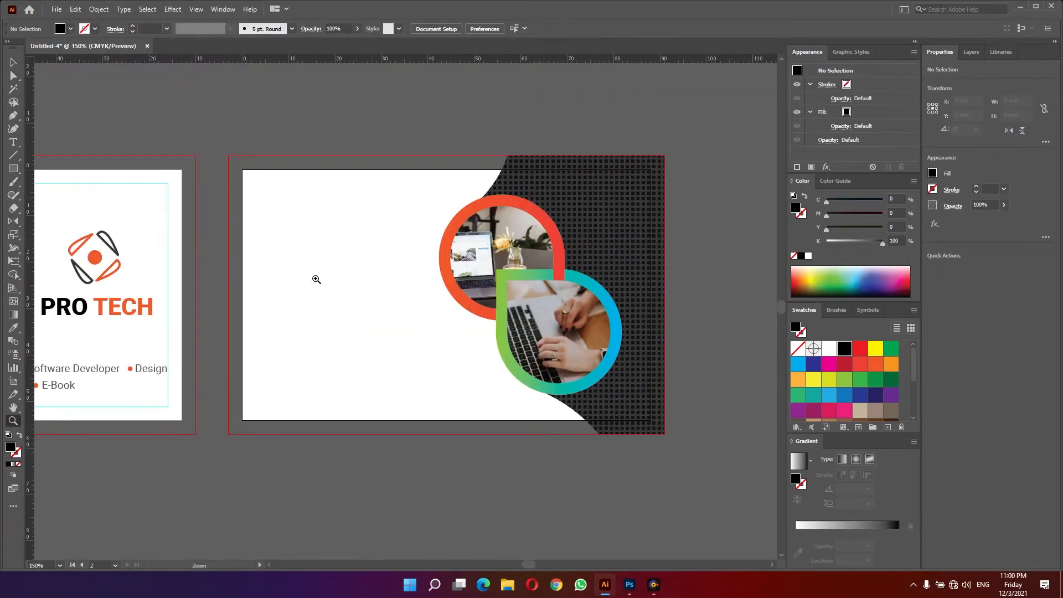
- Copy the PRO TECH logo from the first artboard onto the second and scale it down below the photos
drag(316, 280, 392, 281)
key(v)
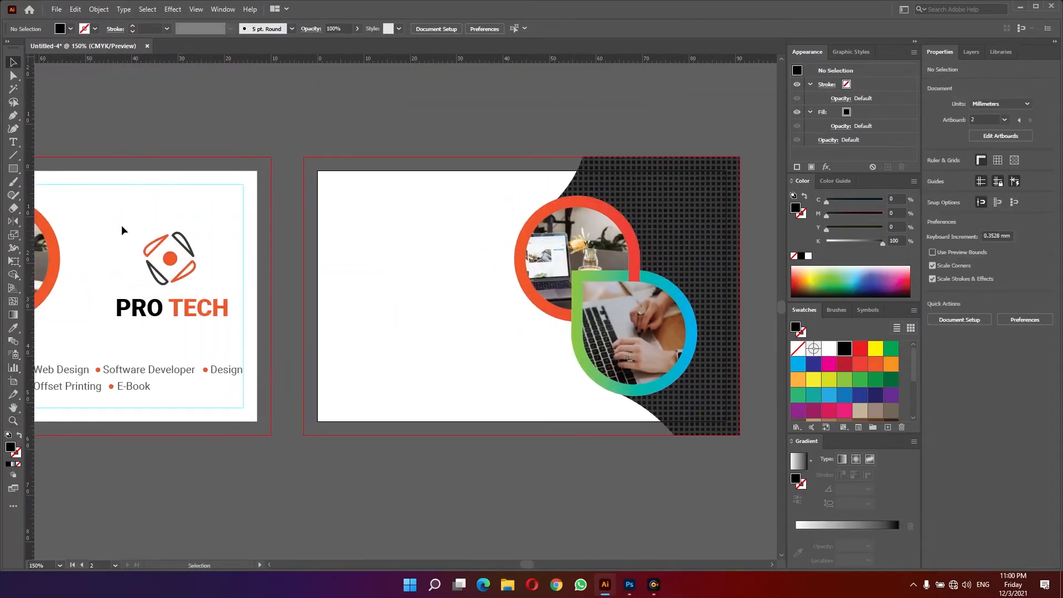
drag(121, 225, 198, 313)
drag(148, 276, 488, 370)
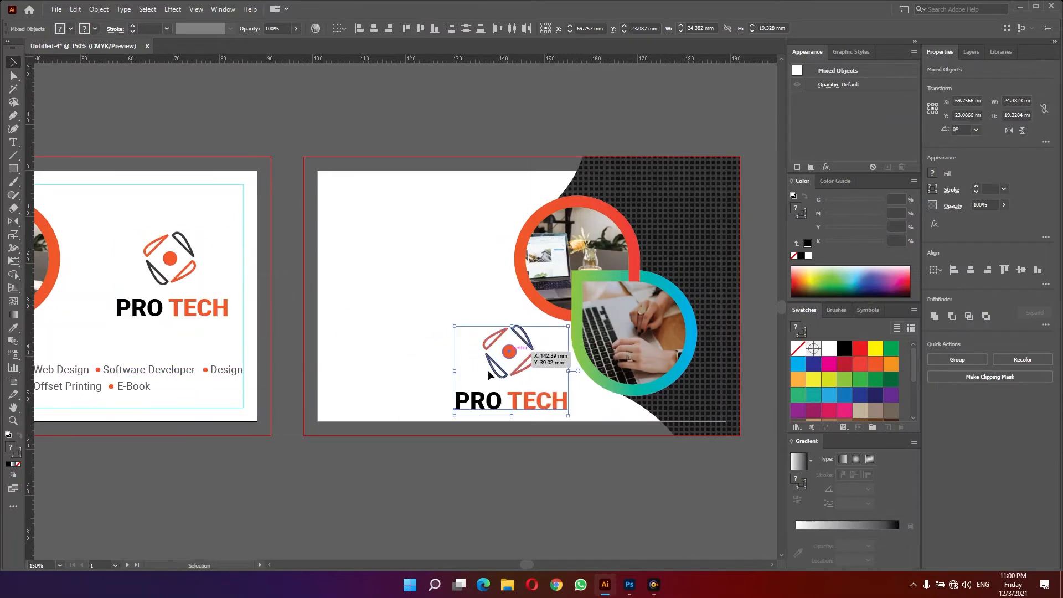
drag(455, 415, 498, 375)
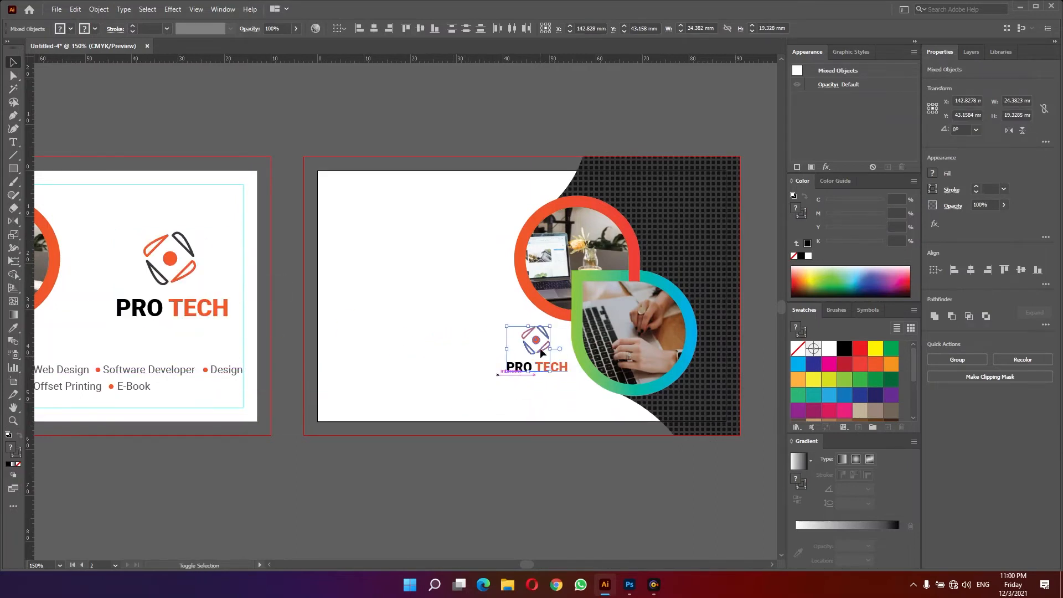
drag(536, 340, 541, 349)
click(521, 383)
- Duplicate the PRO TECH text to the second artboard's upper left and change it to the card holder's name
drag(511, 382, 287, 211)
key(t)
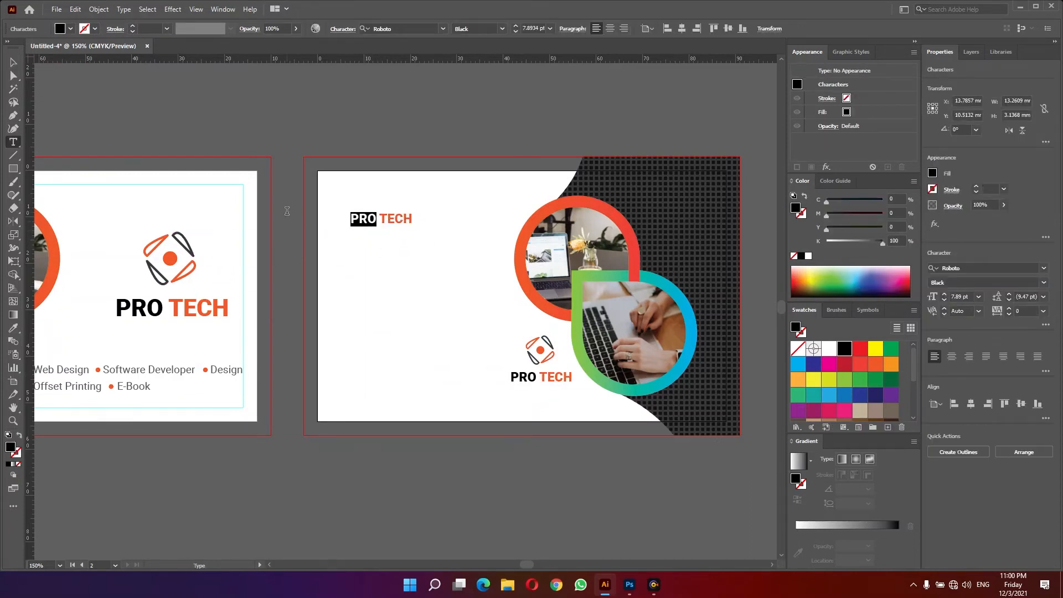
text(satish)
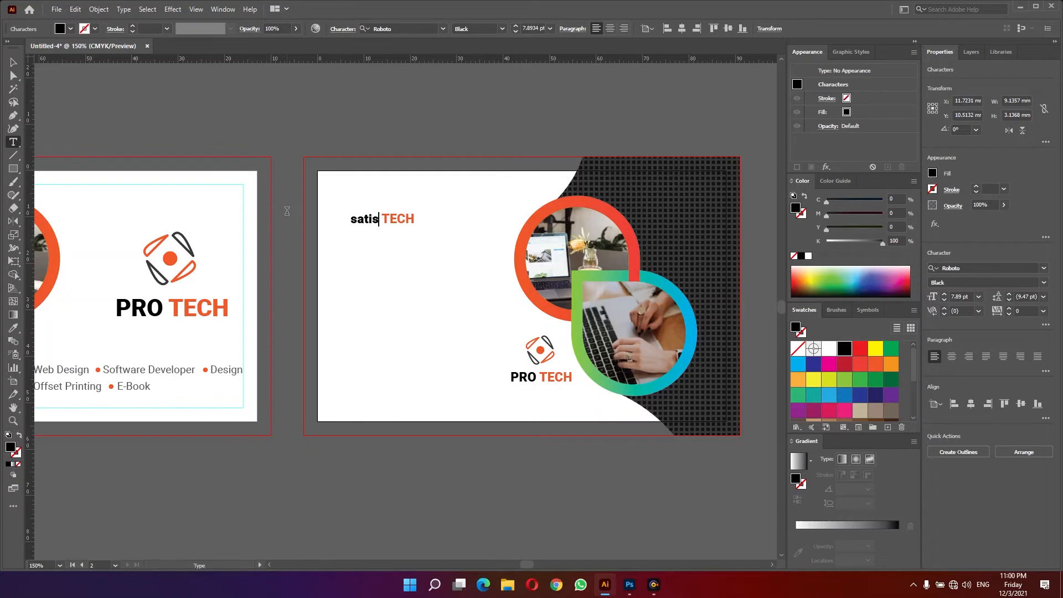
key(Home)
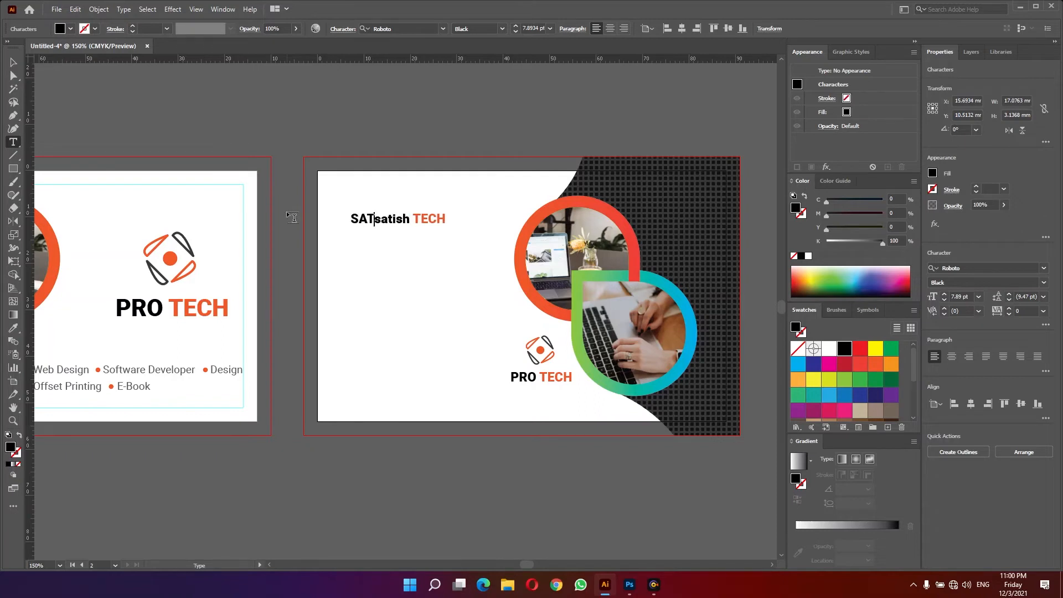
key(Delete)
key(Delete)
key(Delete)
key(Delete)
key(Delete)
key(Delete)
key(shift+End)
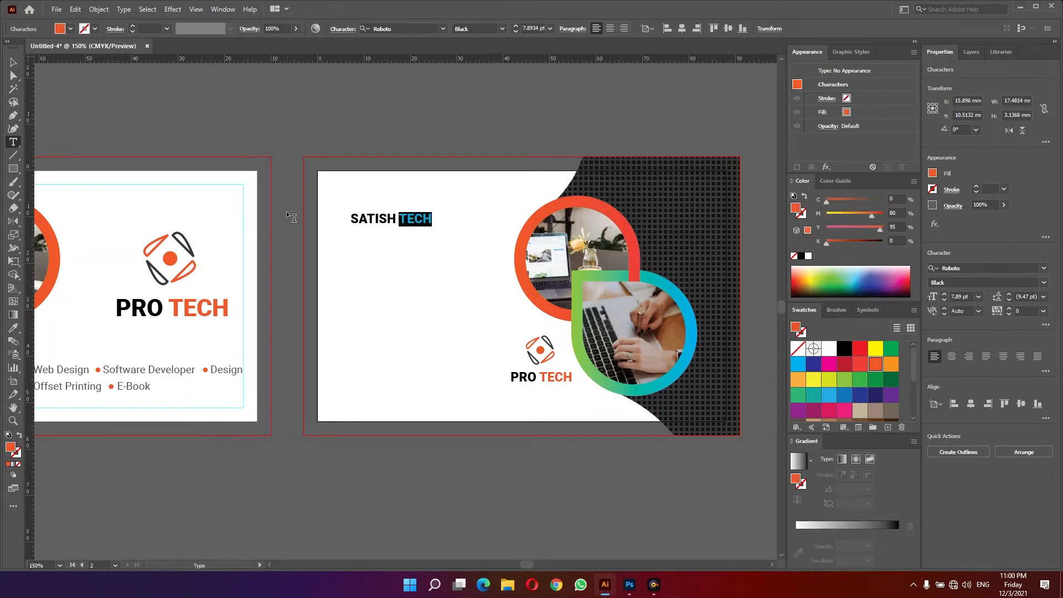
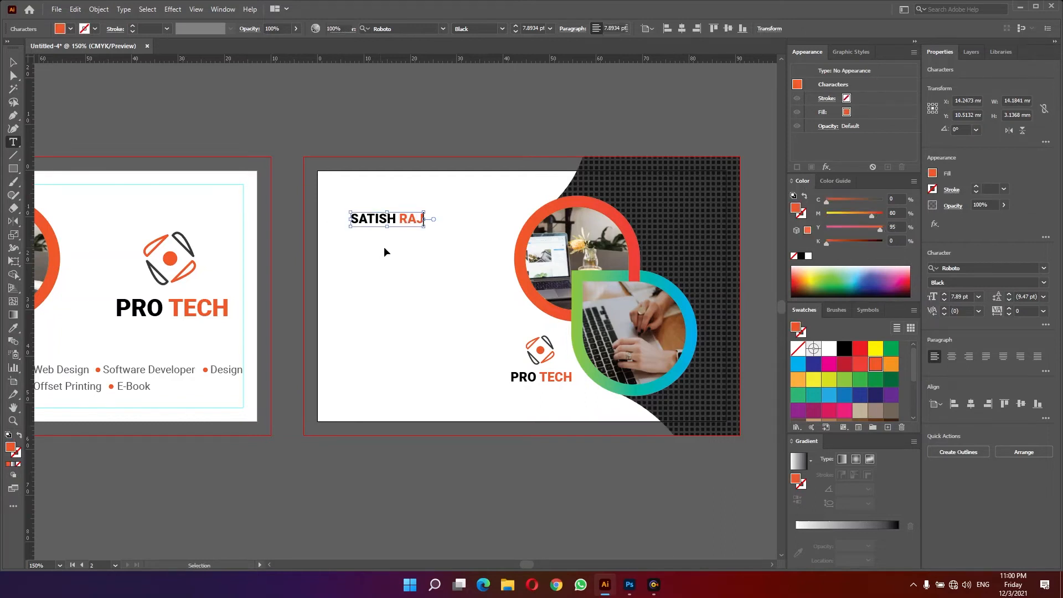
- Enlarge the name text in the upper-left corner
ctrl+click(385, 247)
key(v)
click(420, 219)
drag(424, 220, 389, 205)
click(387, 316)
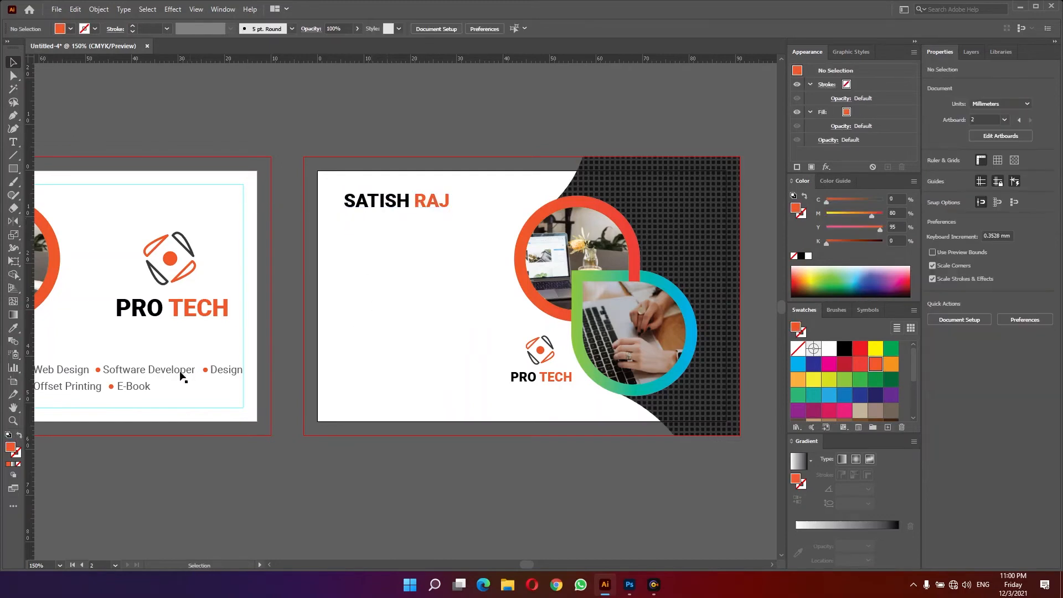
- Copy the Software Developer text from the first artboard and place it under the name as a job title
drag(180, 374, 366, 220)
double_click(424, 228)
key(ctrl+a)
ctrl+click(385, 244)
click(379, 254)
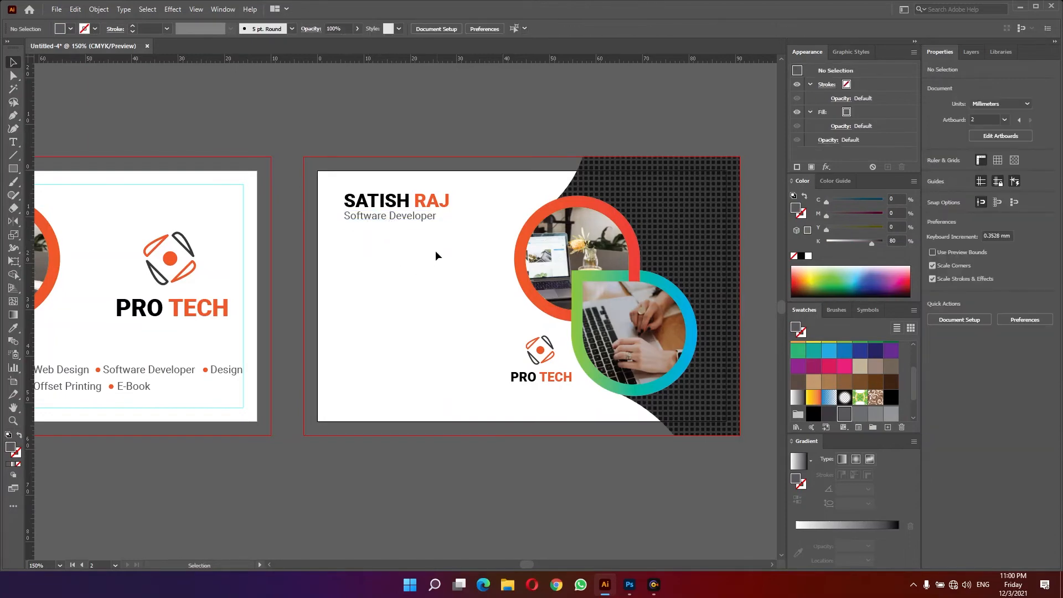
drag(432, 247, 411, 223)
drag(407, 226, 337, 180)
drag(345, 179, 349, 188)
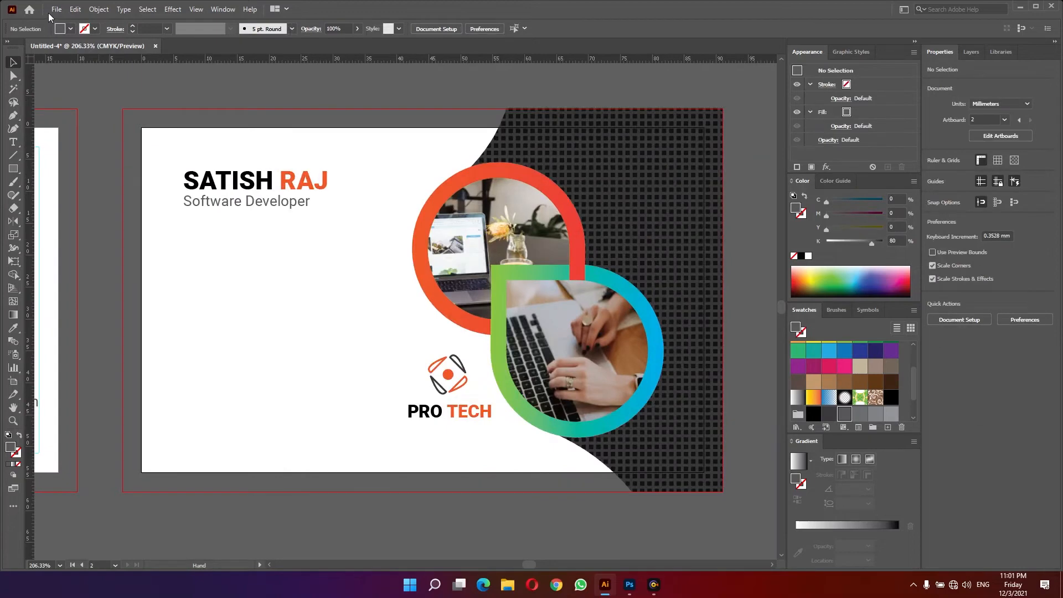
- Open the Business Card Icons.ai file
click(56, 11)
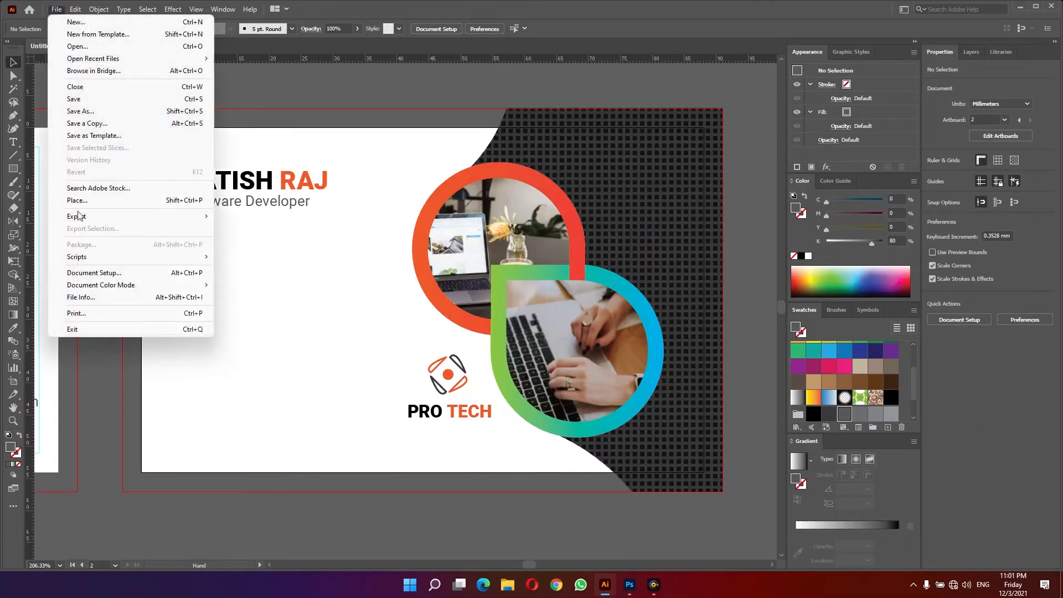
click(77, 47)
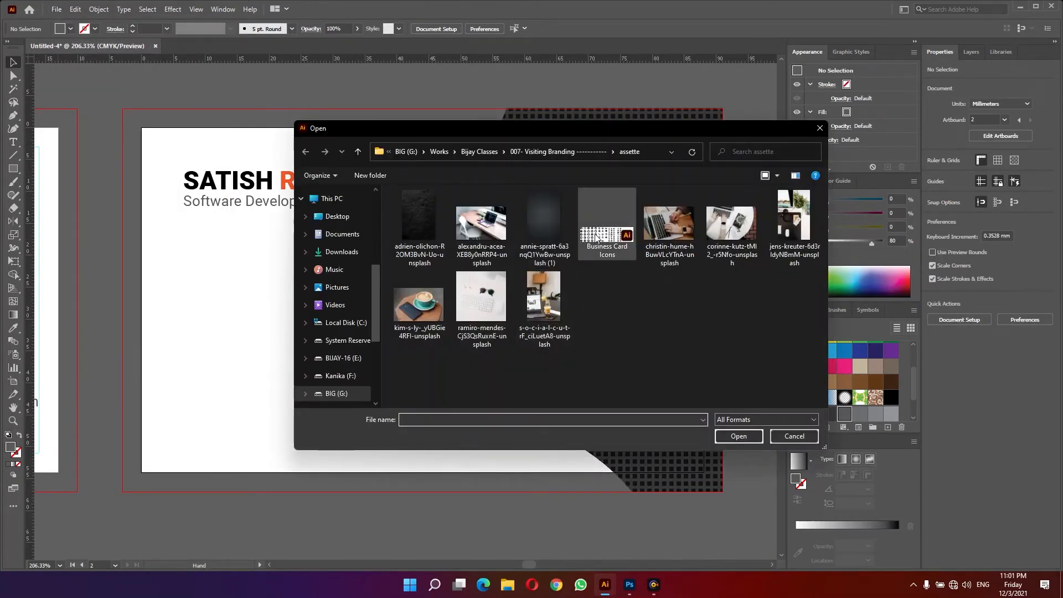
double_click(596, 239)
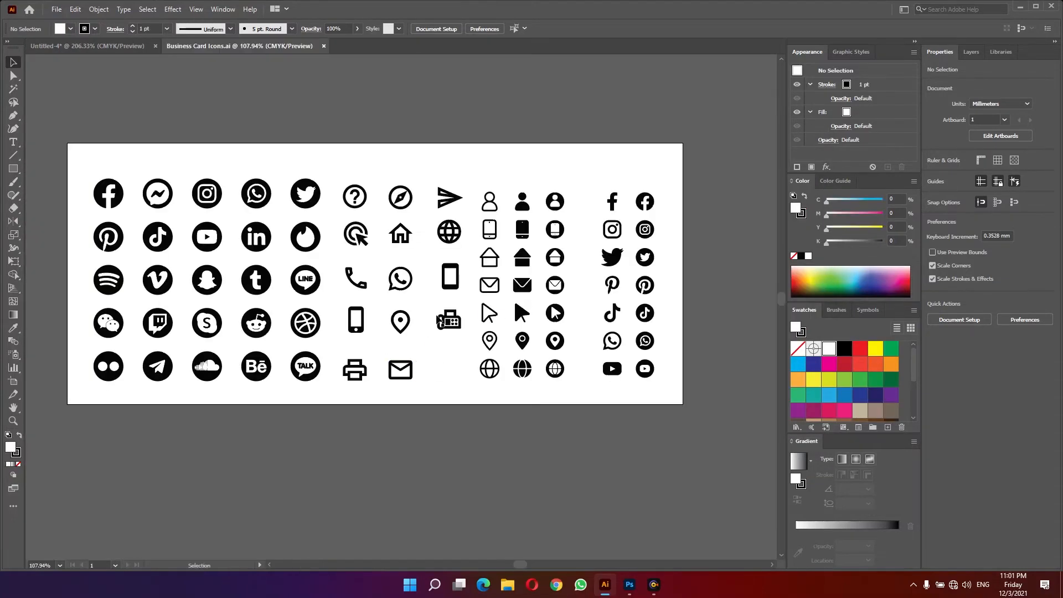
key(Tab)
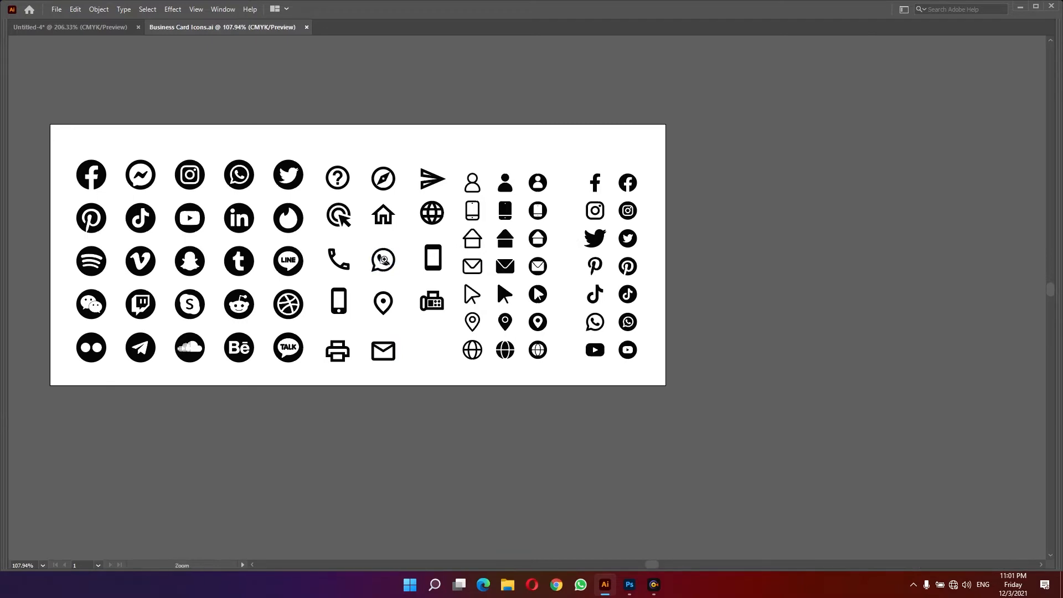
- Select the phone, envelope, location pin and globe icons and paste them into the business card document
drag(384, 262, 471, 268)
drag(521, 277, 600, 288)
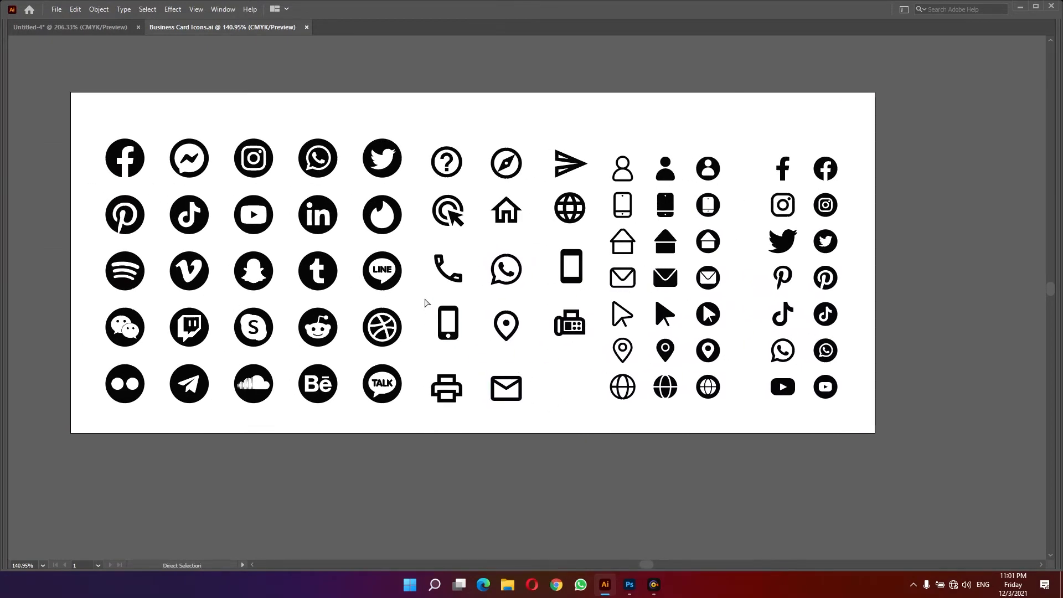
drag(466, 354, 464, 354)
click(466, 354)
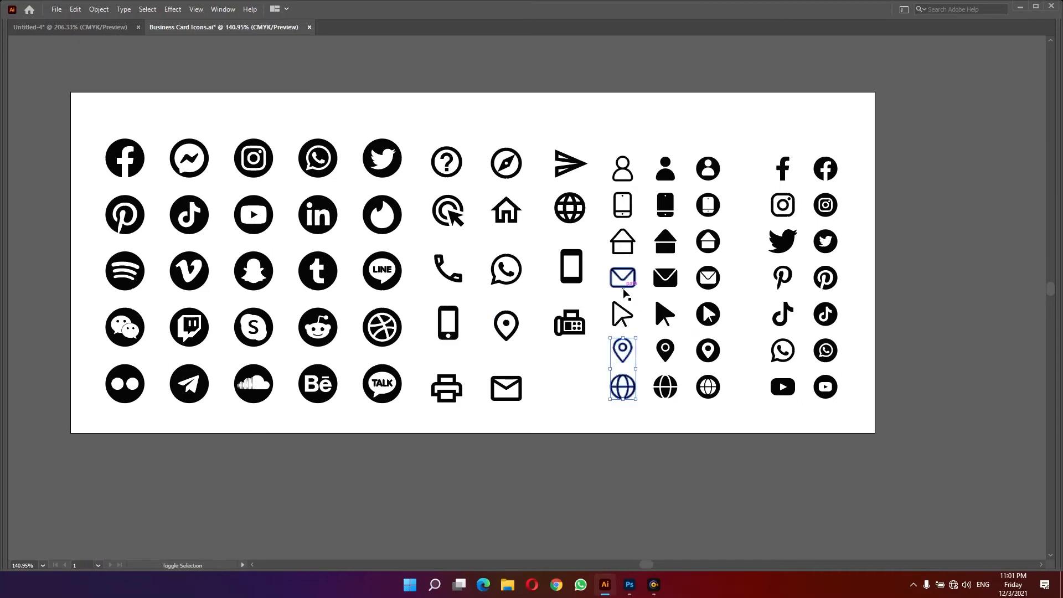
shift+click(624, 286)
shift+click(451, 335)
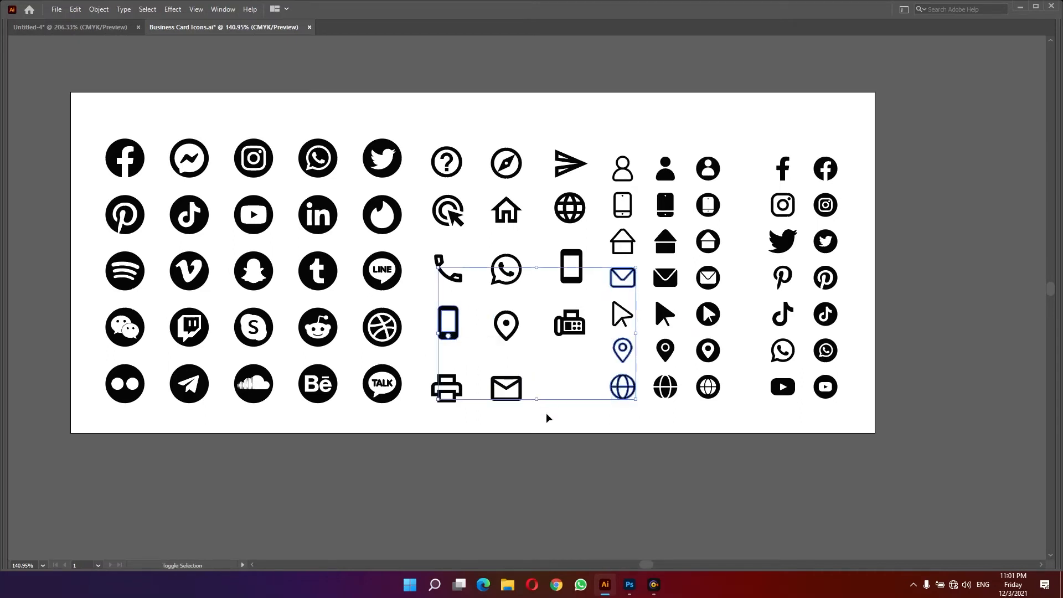
click(71, 27)
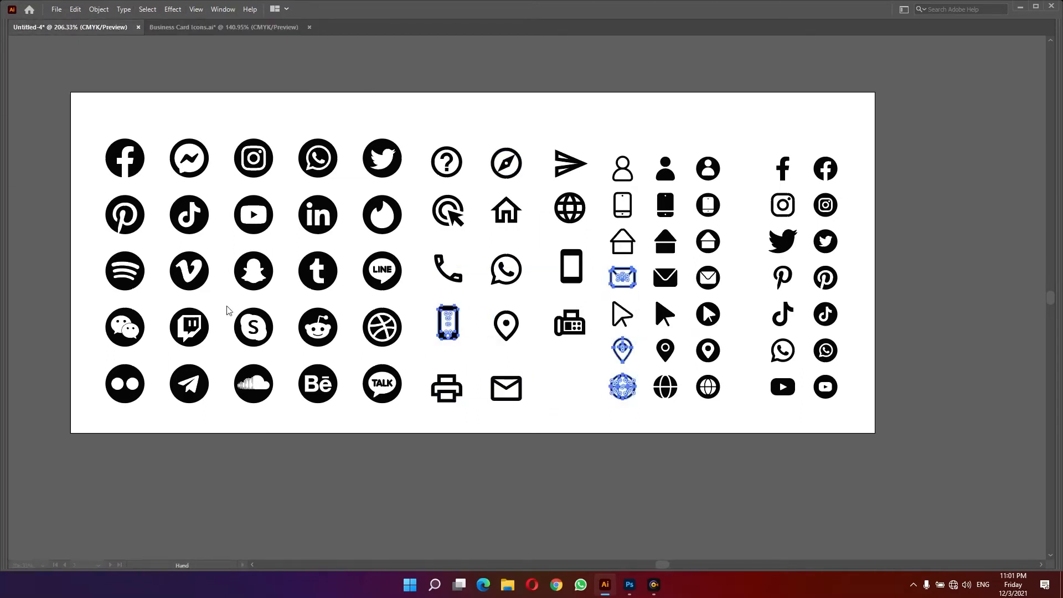
key(ctrl+v)
key(v)
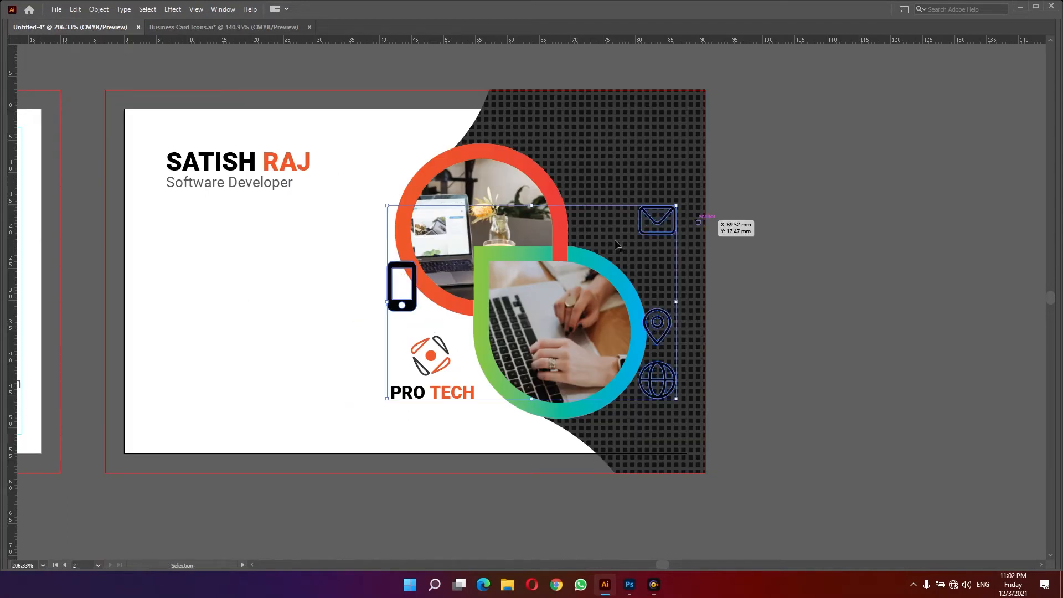
- Move the pasted icons off the second artboard to its left side
drag(414, 305, 192, 305)
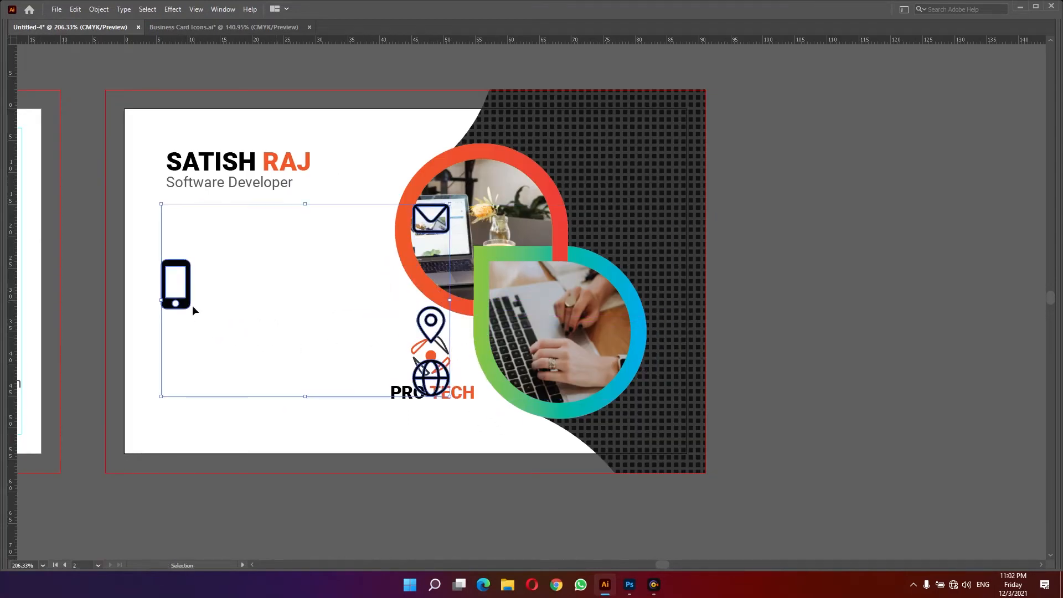
click(453, 328)
shift+click(441, 231)
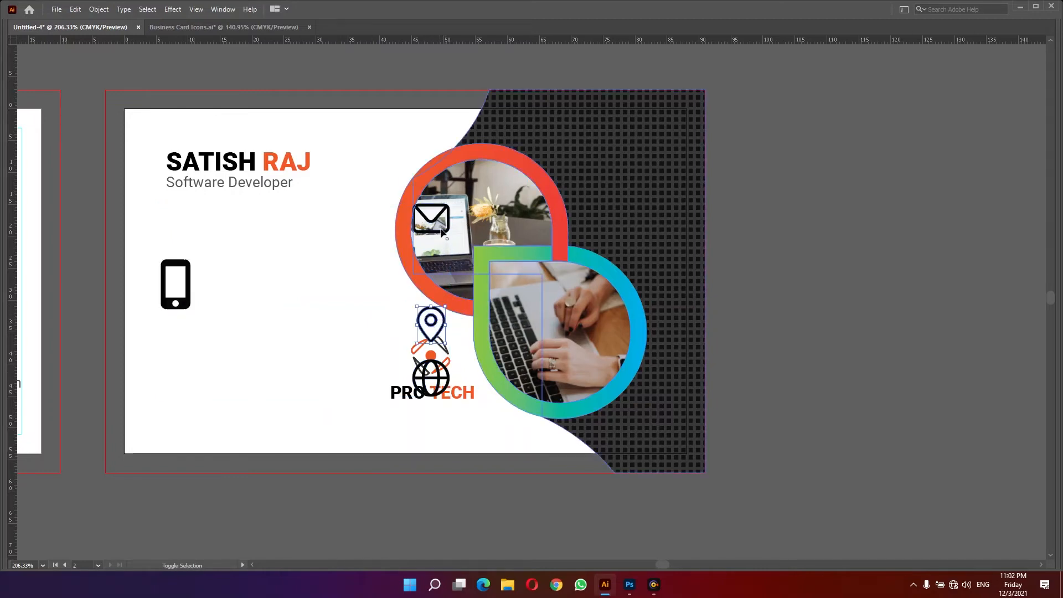
click(451, 333)
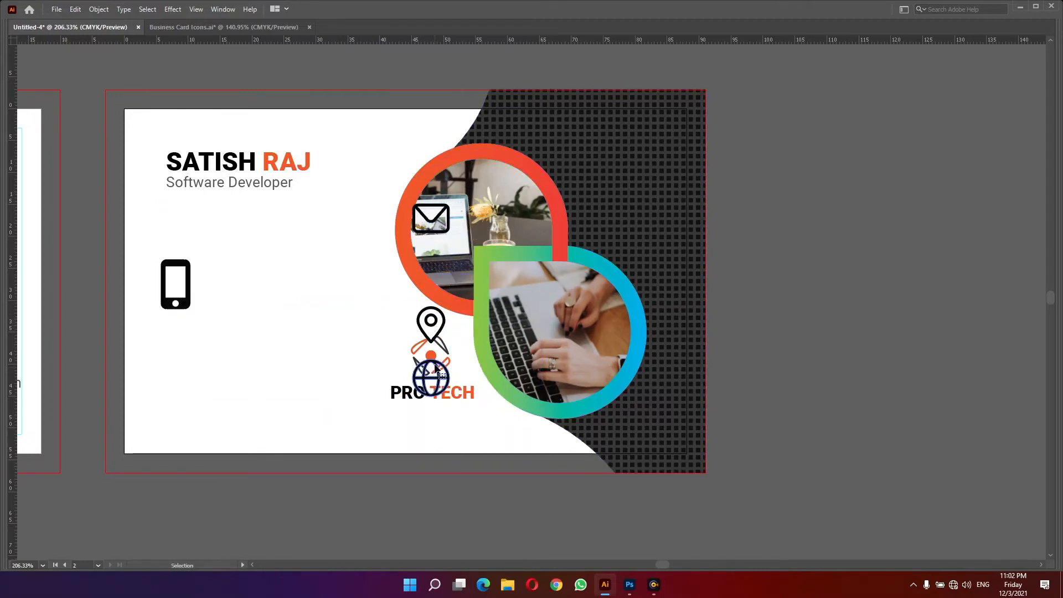
click(436, 370)
shift+click(436, 335)
drag(437, 232, 112, 264)
drag(182, 302, 46, 300)
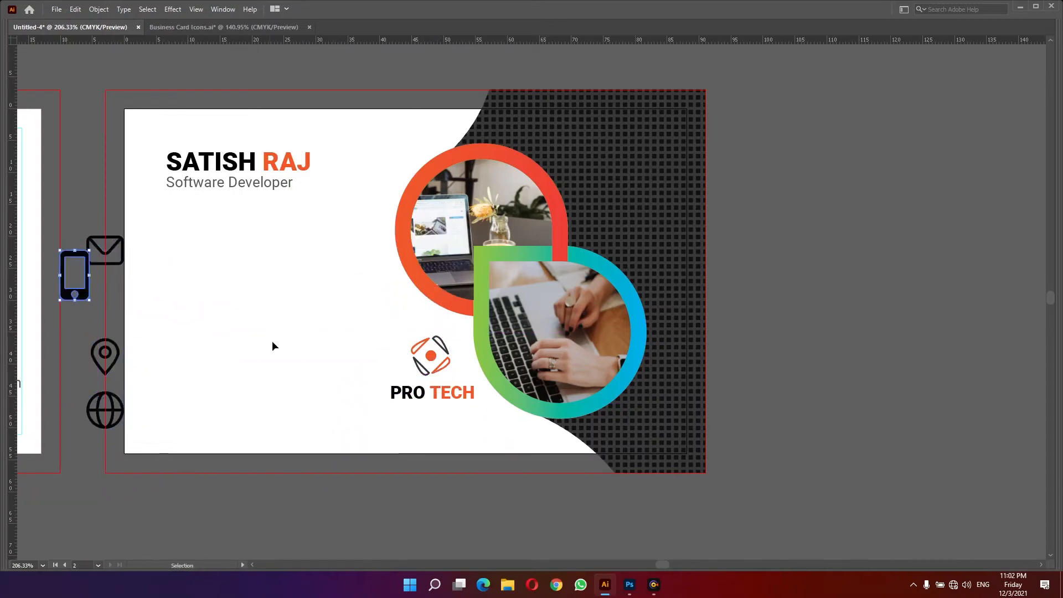
- Duplicate the job title text lower down and replace it with the building name of the address
drag(218, 181, 213, 273)
triple_click(214, 273)
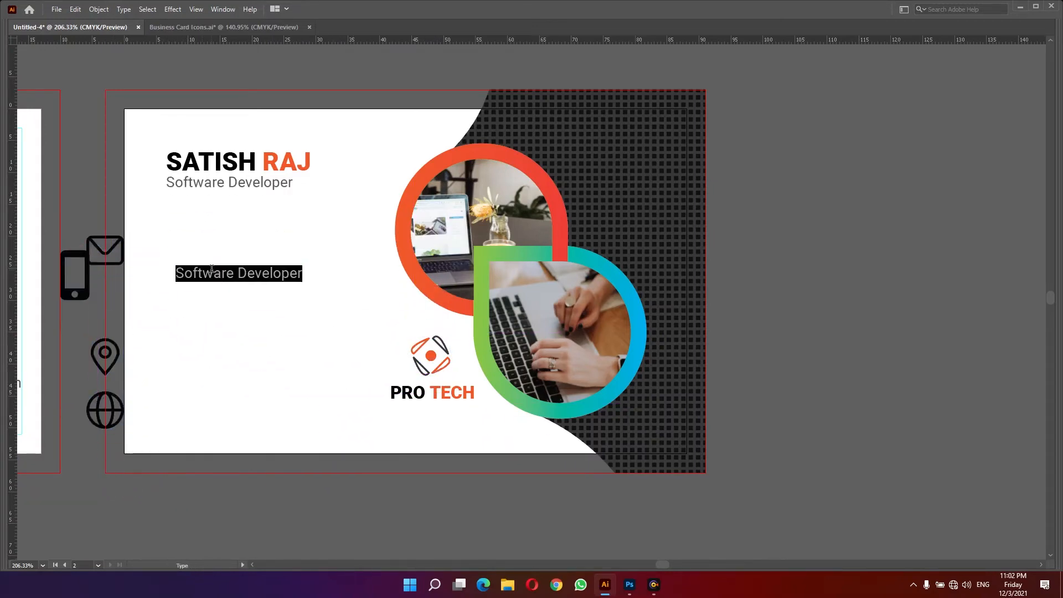
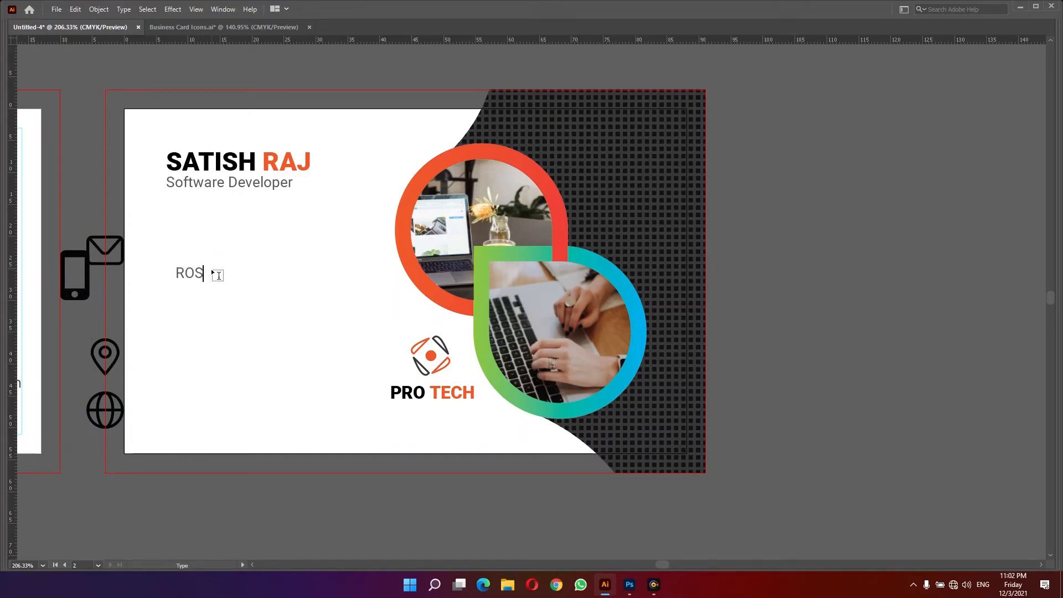
key(Escape)
- Set the address text font to Roboto Condensed
key(Tab)
click(986, 268)
text(ROBOTO)
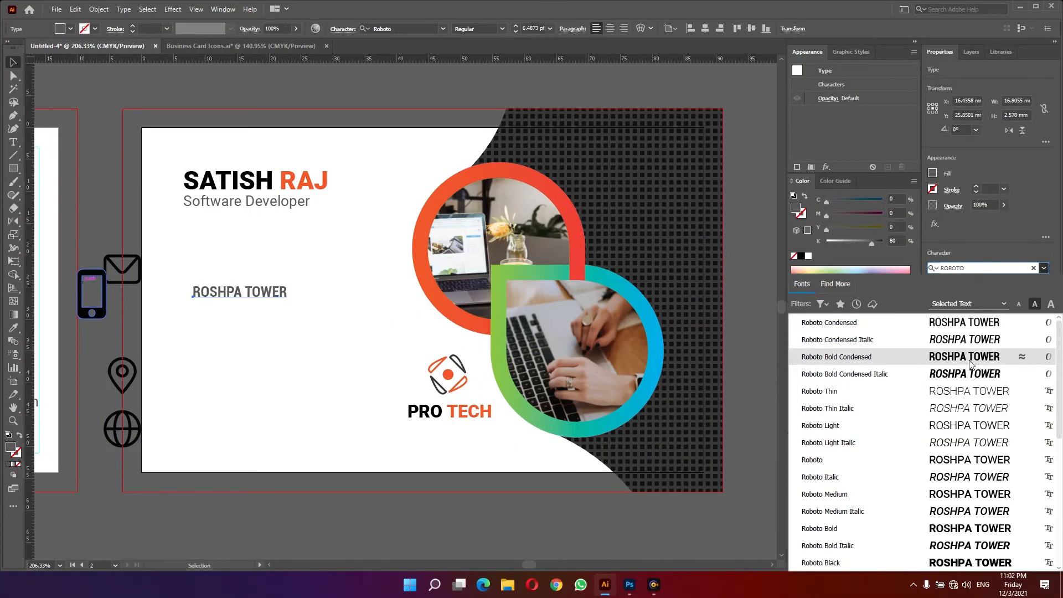
click(964, 322)
click(944, 299)
- Complete the address over two lines with the shop number and city
double_click(273, 293)
key(Home)
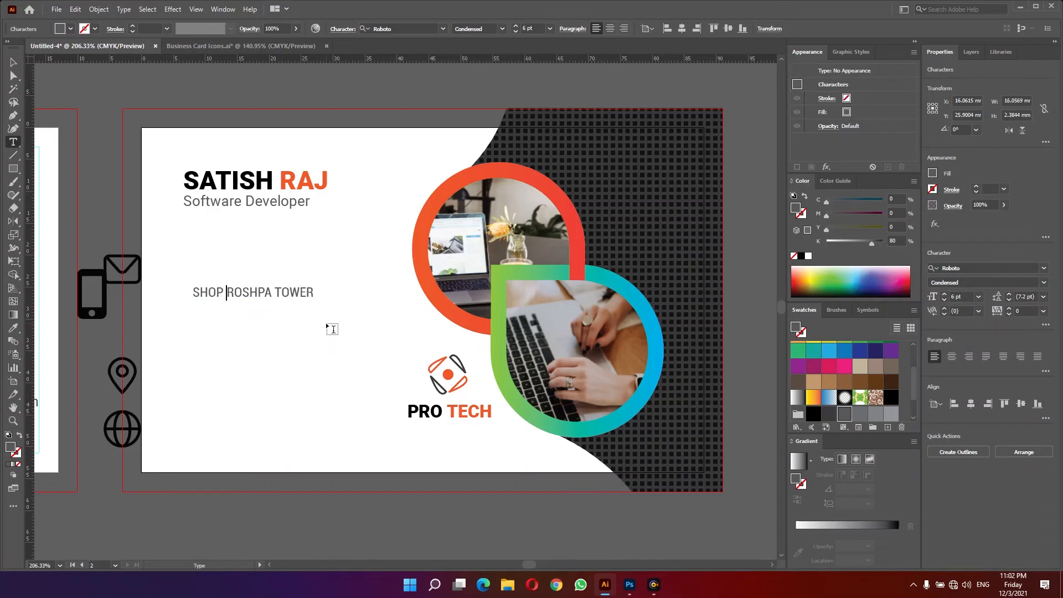
key(Return)
key(End)
key(Escape)
- Duplicate the address text below and replace it with the phone number
drag(222, 313, 222, 370)
key(Return)
text(9865)
key(Escape)
- Replace the next text line with the company e-mail address
double_click(222, 371)
key(ctrl+a)
text(PROTECH)
key(ctrl+a)
text(protech)
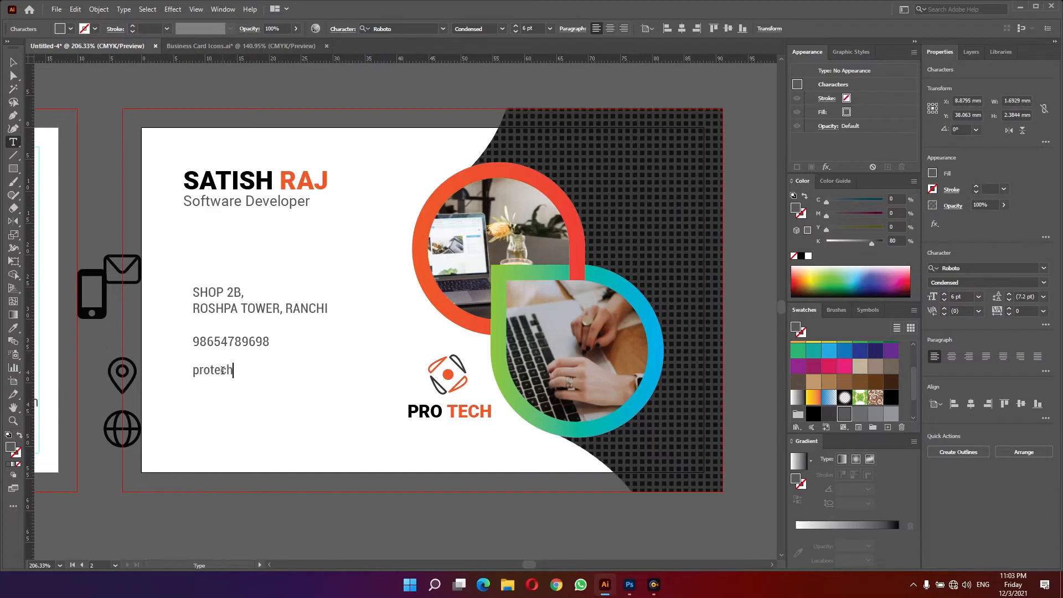
key(Home)
key(Escape)
drag(214, 374, 214, 402)
double_click(223, 399)
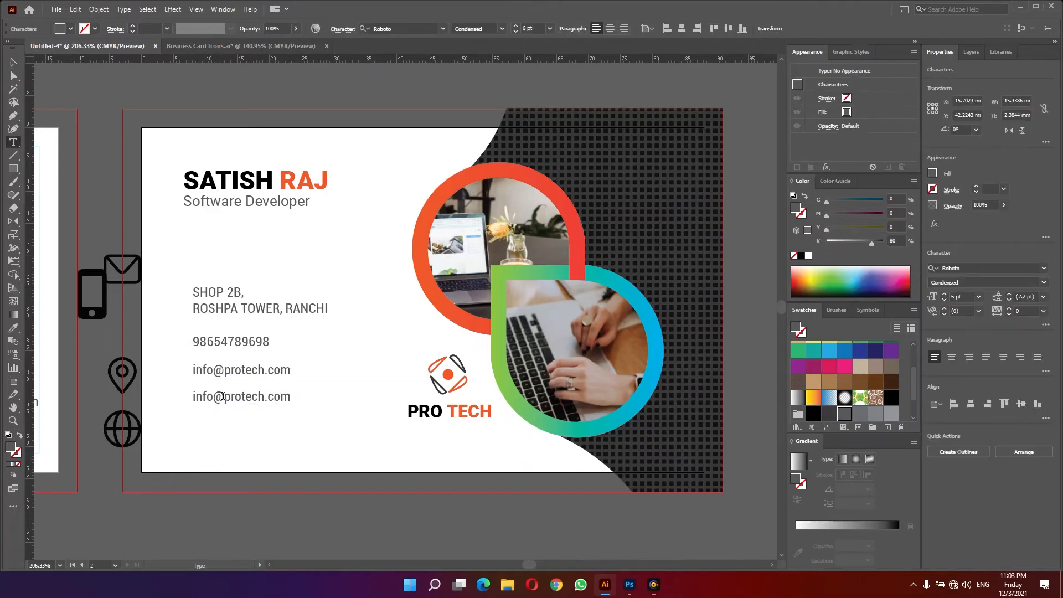
key(BackSpace)
key(BackSpace)
key(BackSpace)
key(BackSpace)
key(BackSpace)
text(www.)
- Move the phone icon beside the phone number and the location pin beside the address, scaling them down
ctrl+click(165, 370)
drag(165, 370, 421, 343)
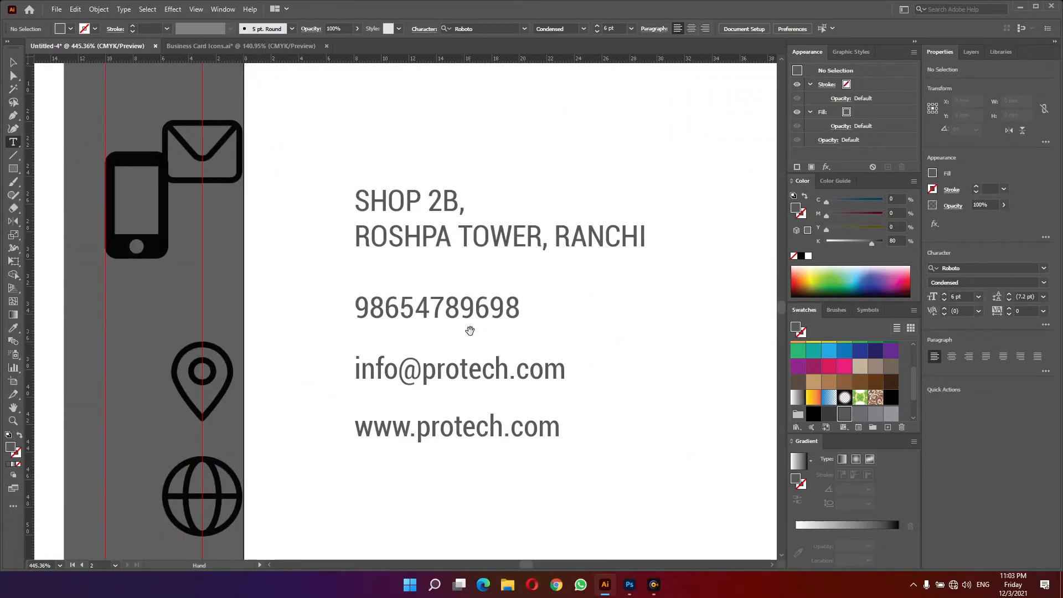
key(v)
drag(368, 487, 423, 297)
click(185, 275)
drag(168, 220, 326, 302)
drag(205, 345, 323, 223)
click(282, 228)
- Move the globe icon beside the website line and scale it down
drag(218, 505, 316, 426)
drag(340, 418, 277, 417)
click(299, 432)
drag(271, 418, 322, 415)
drag(328, 413, 339, 413)
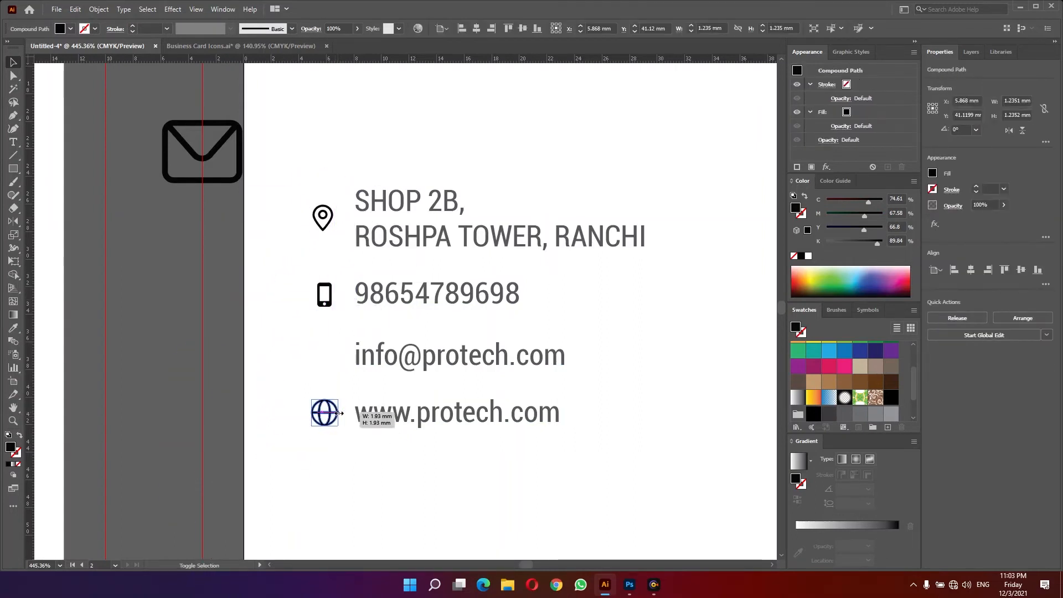
- Place and resize the envelope icon beside the e-mail line, then align the four icons
drag(222, 181, 310, 366)
drag(251, 302, 307, 326)
shift+click(325, 413)
shift+click(325, 304)
shift+click(327, 229)
click(476, 28)
click(421, 133)
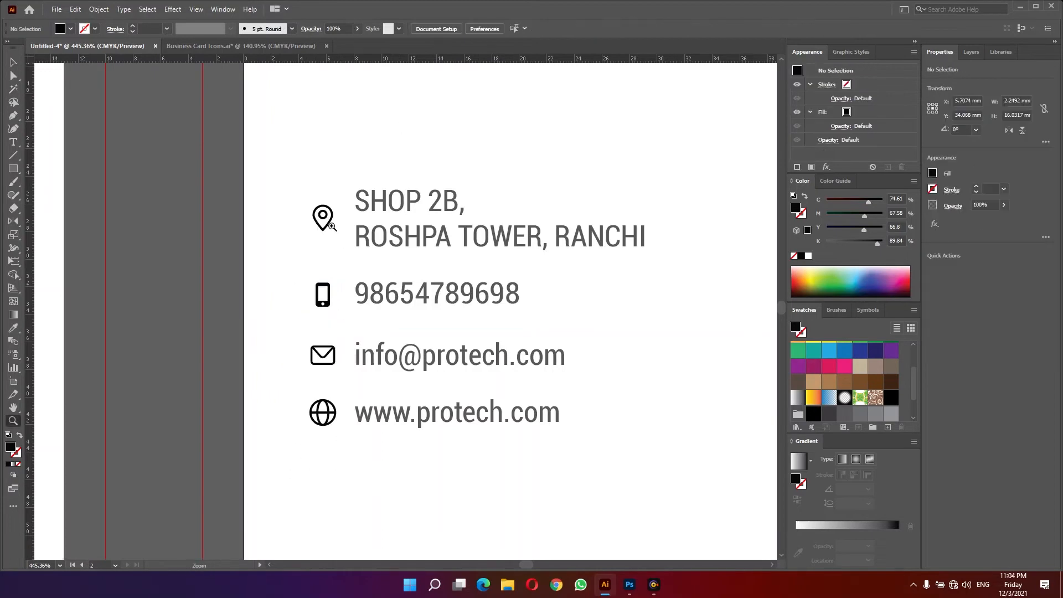
- Draw an outlined circle about 2.7 mm wide around the location pin and colour its stroke red
key(z)
mouse_move(329, 221)
mouse_down()
mouse_move(376, 224)
mouse_move(334, 230)
mouse_move(348, 248)
mouse_up()
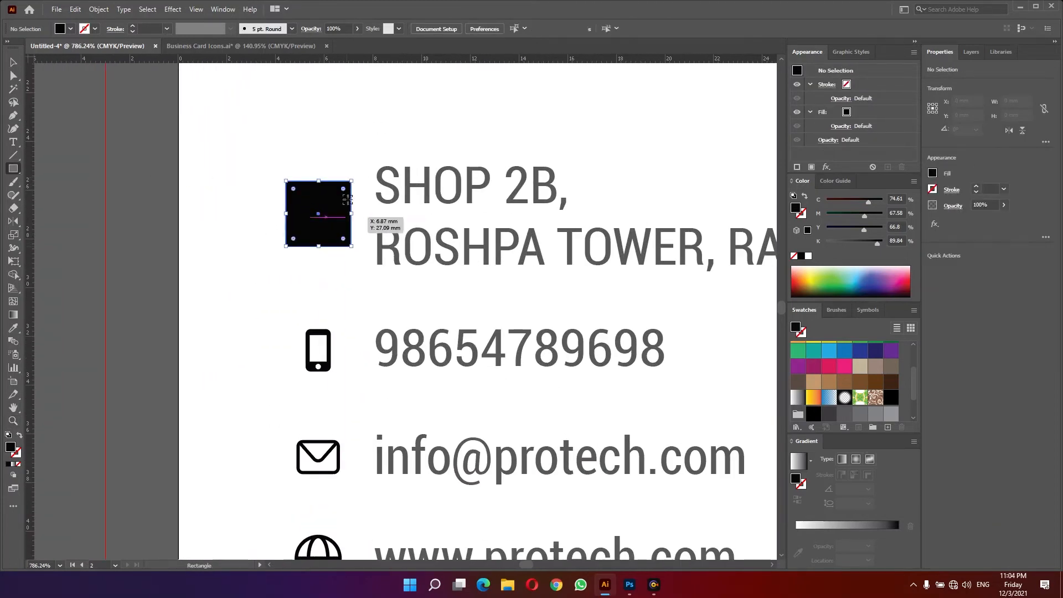
key(v)
drag(344, 189, 323, 256)
key(shift+x)
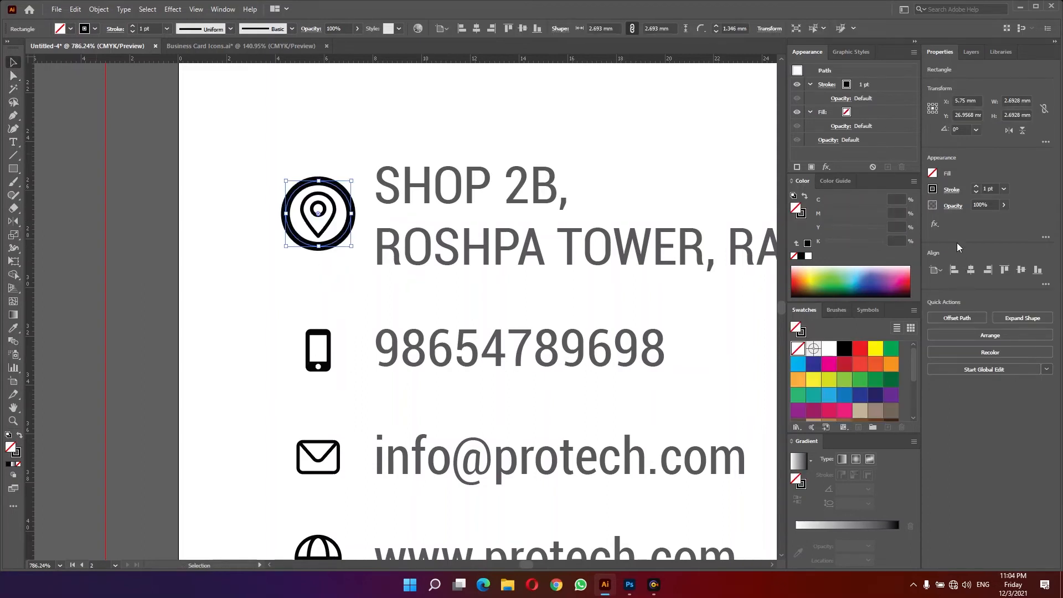
click(844, 349)
click(880, 368)
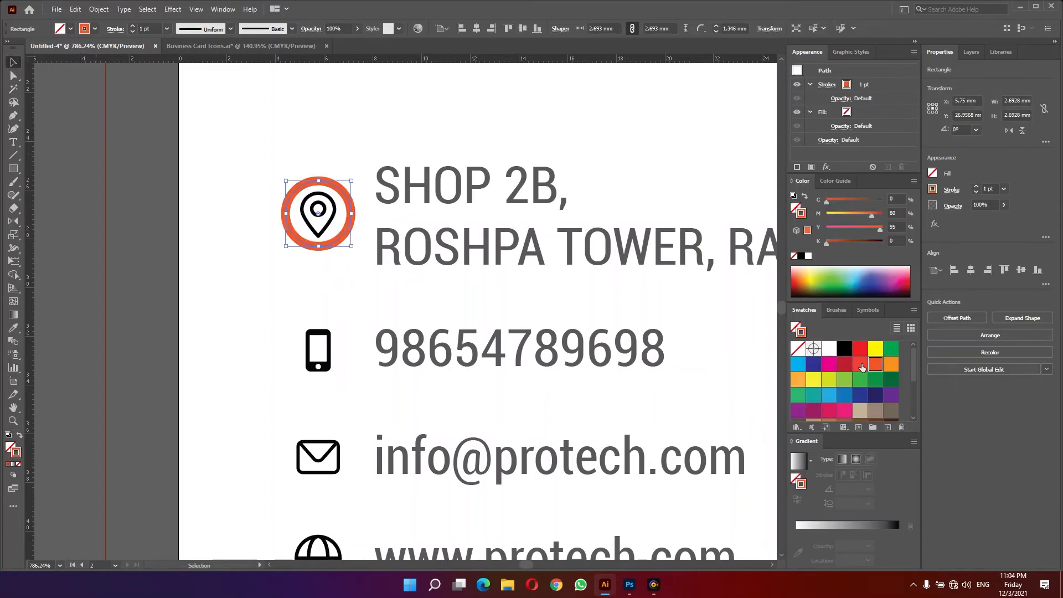
click(860, 363)
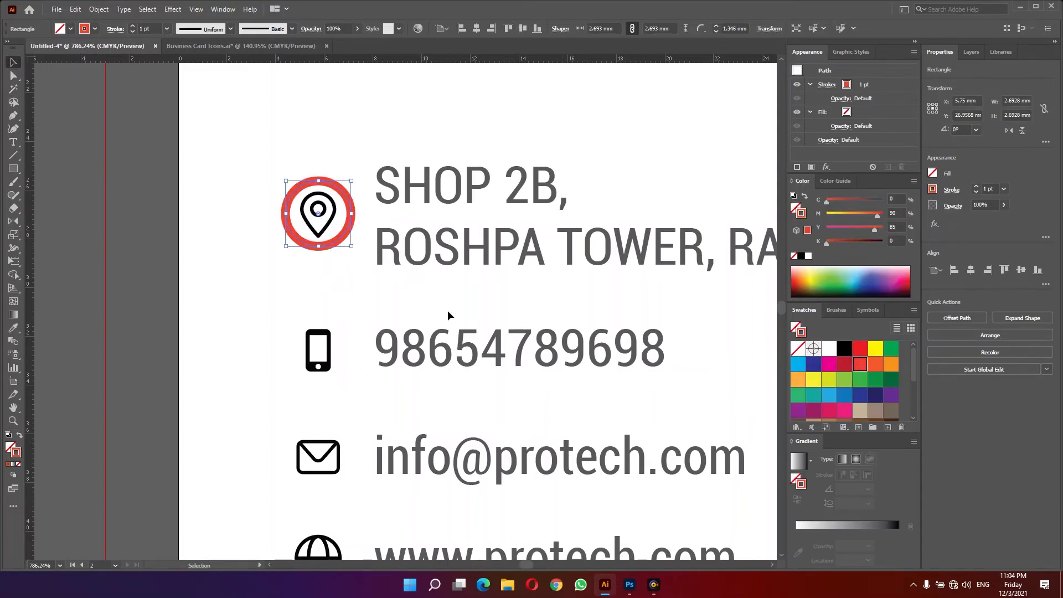
- Set the red circle's stroke weight to 0.75 pt
click(1004, 189)
click(1019, 227)
click(299, 292)
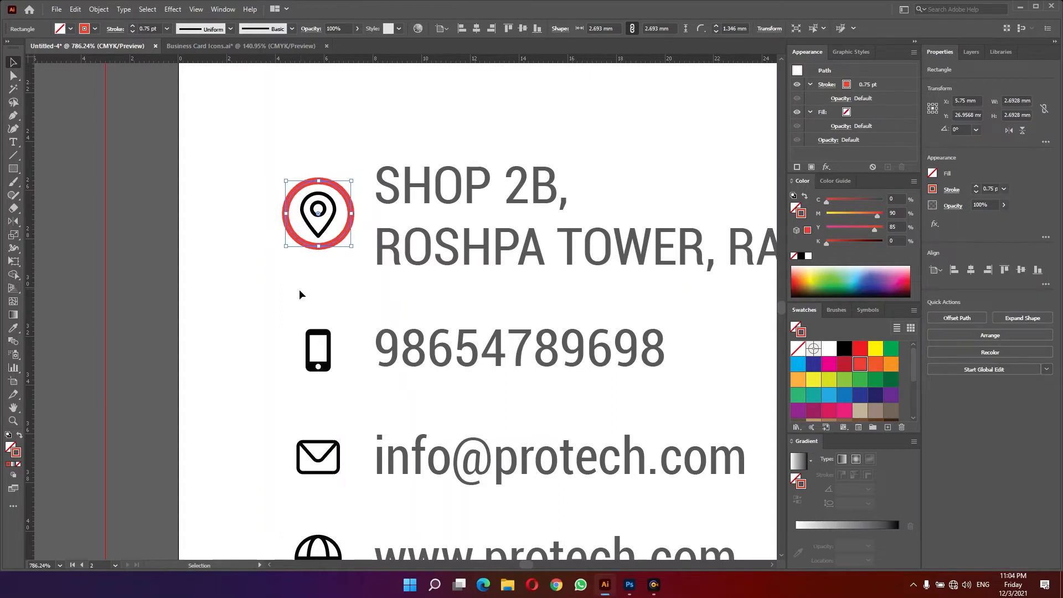
- Duplicate the red outlined circle around the phone icon and the other contact icons
click(348, 264)
drag(336, 243, 340, 380)
scroll(327, 255, down, 3)
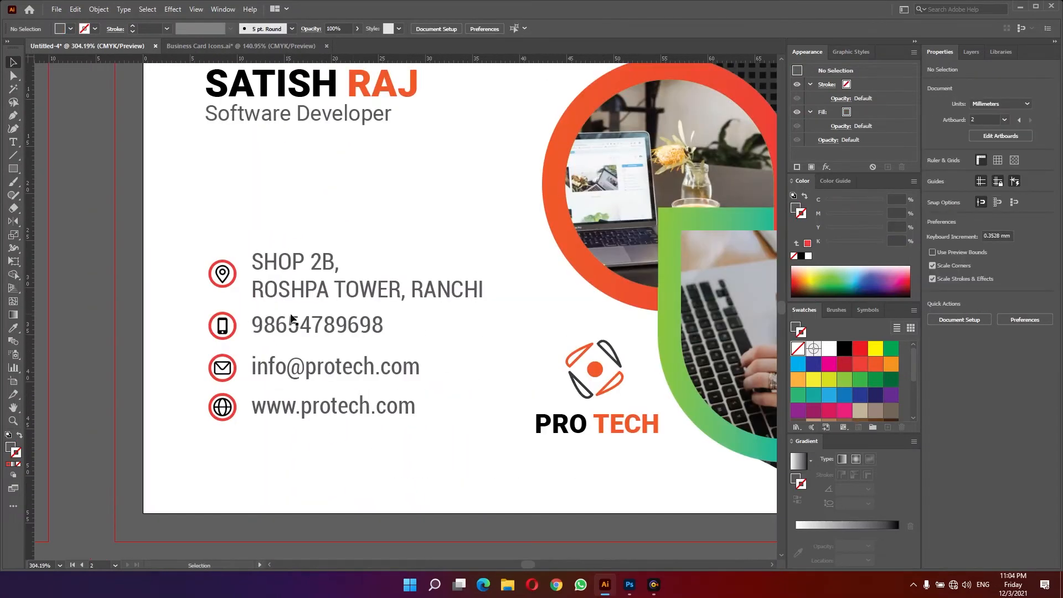
- Draw a horizontal divider line about 29 mm long beneath the address with the Pen tool
key(p)
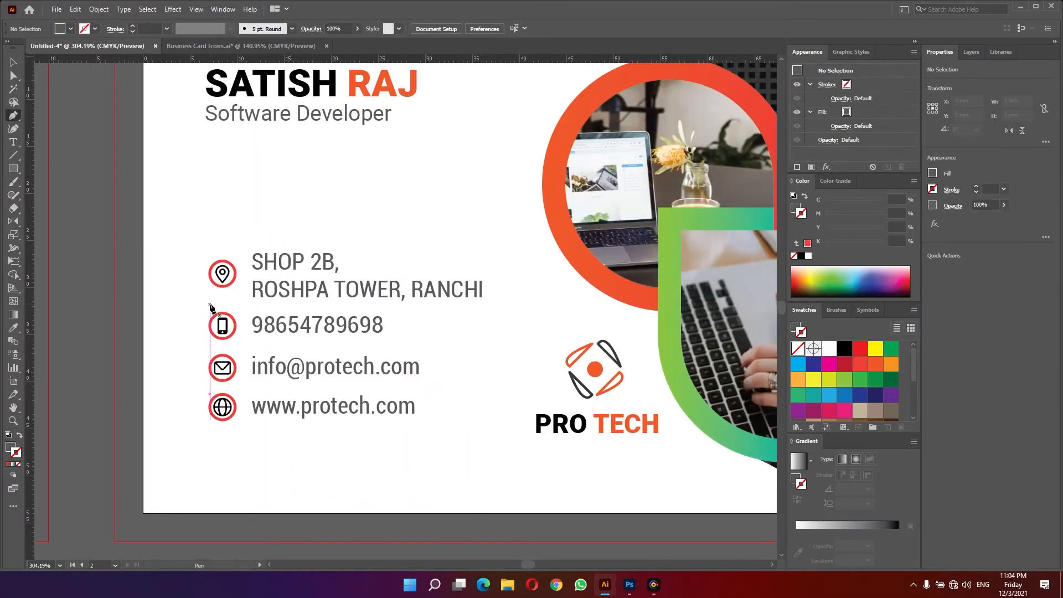
click(210, 300)
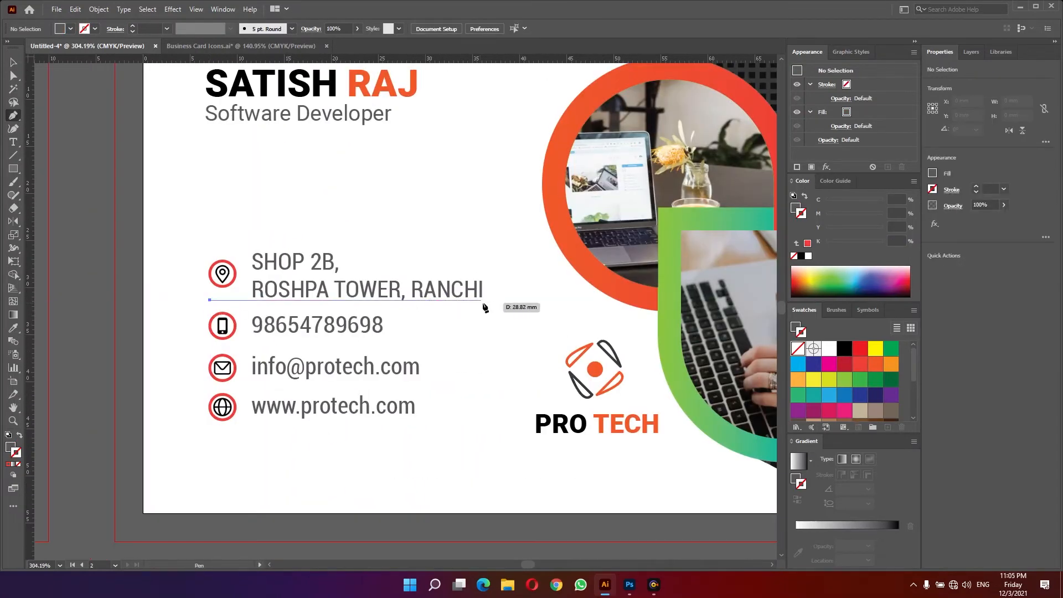
click(484, 299)
drag(487, 304, 513, 330)
key(shift+x)
key(v)
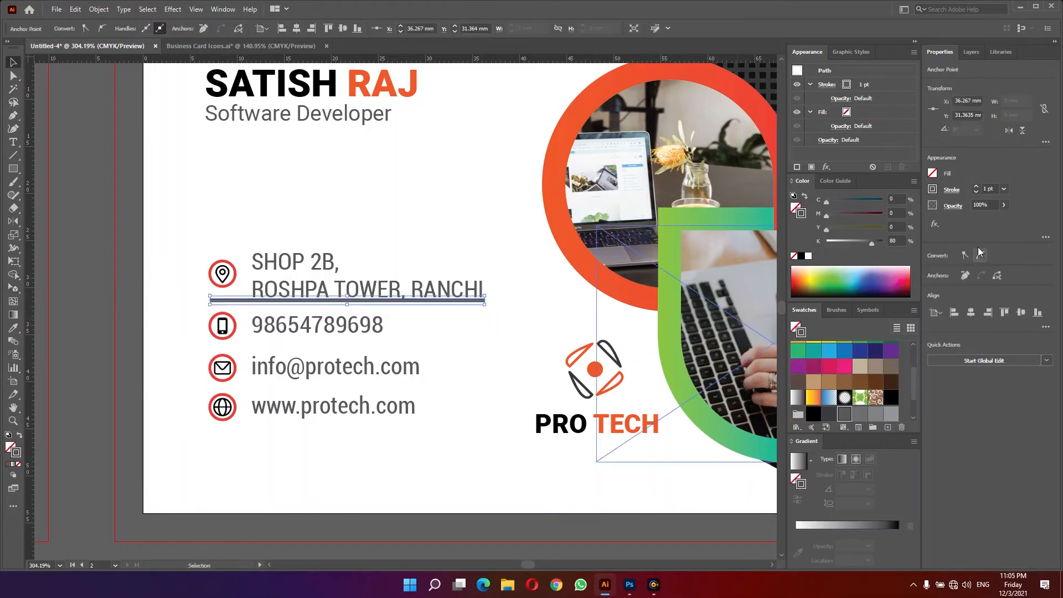
- Set the divider line's stroke weight to 0.25 pt and duplicate it beneath the phone number and e-mail lines
click(1005, 191)
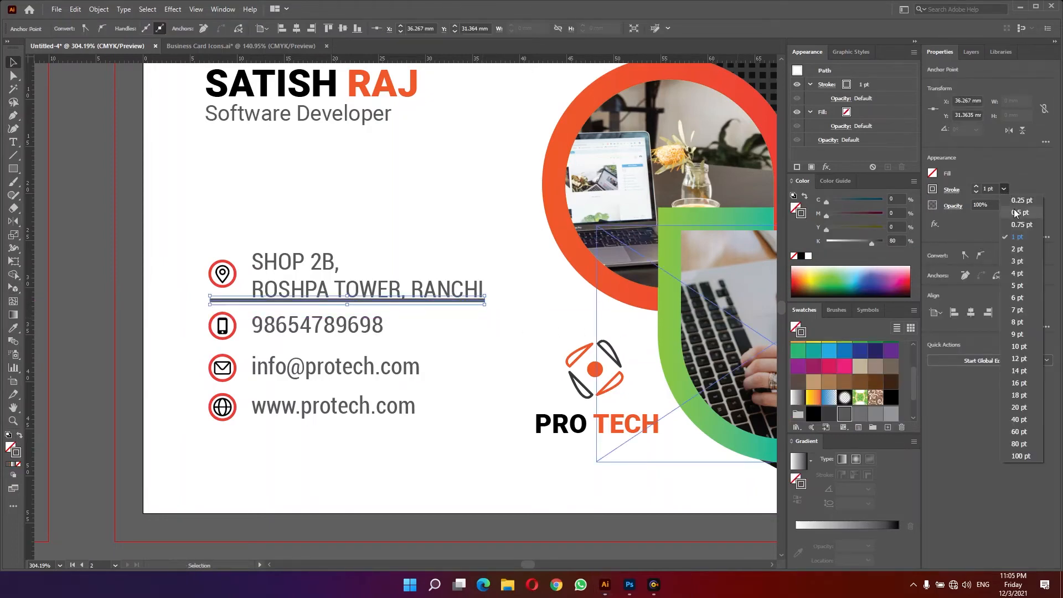
click(1017, 215)
click(1004, 189)
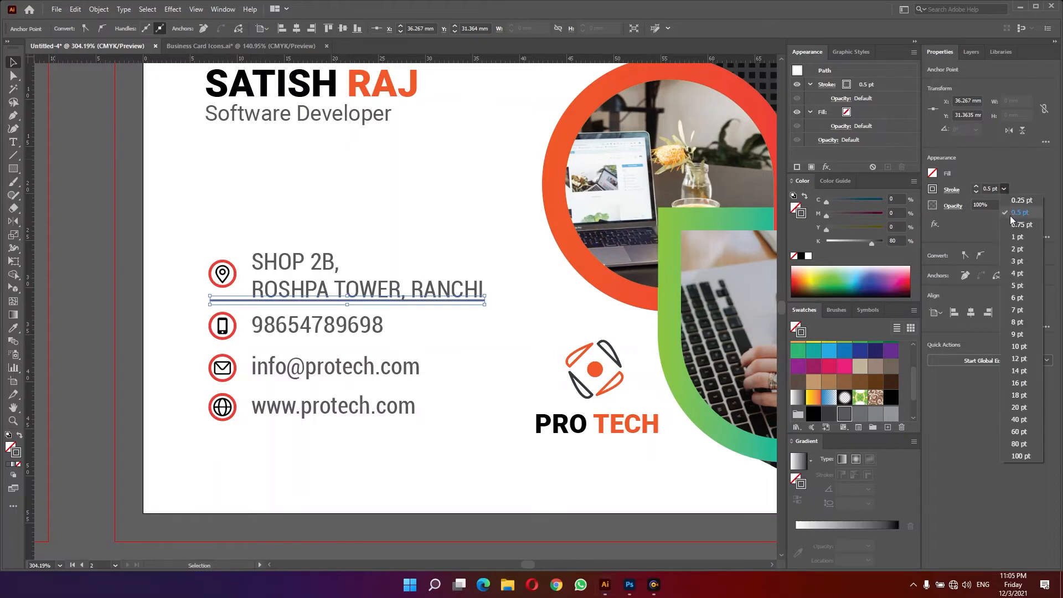
click(1017, 203)
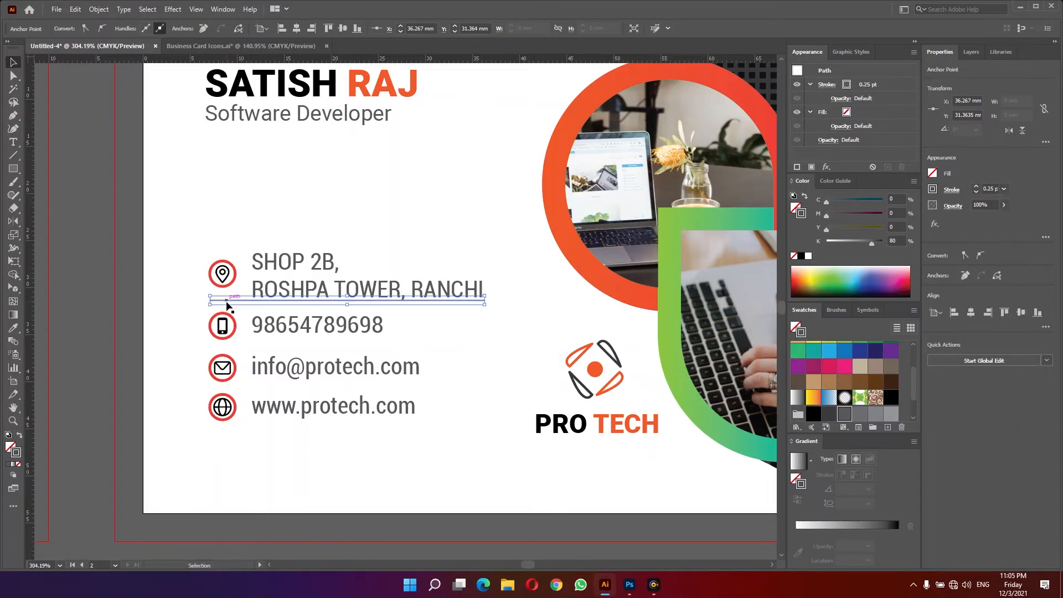
drag(227, 304, 242, 393)
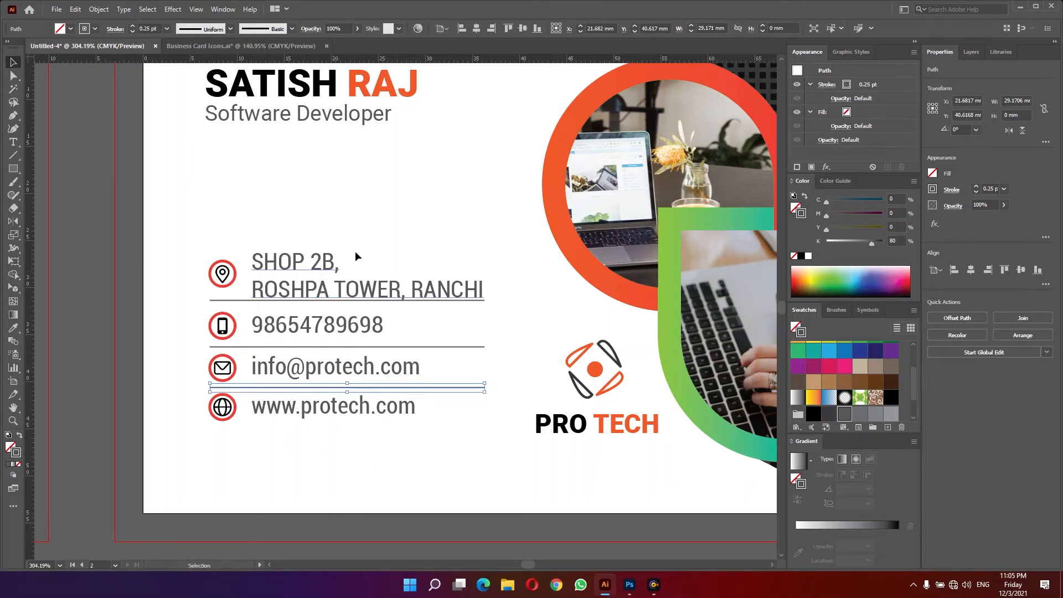
- Tighten the line spacing of the two-line address text
double_click(316, 265)
key(ctrl+a)
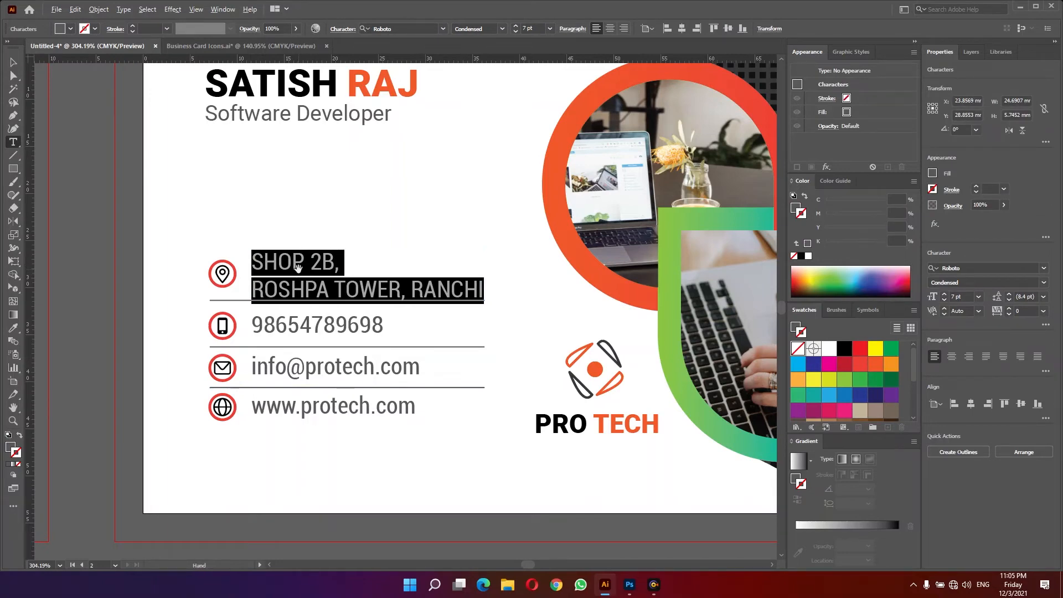
key(alt+Up)
ctrl+click(315, 208)
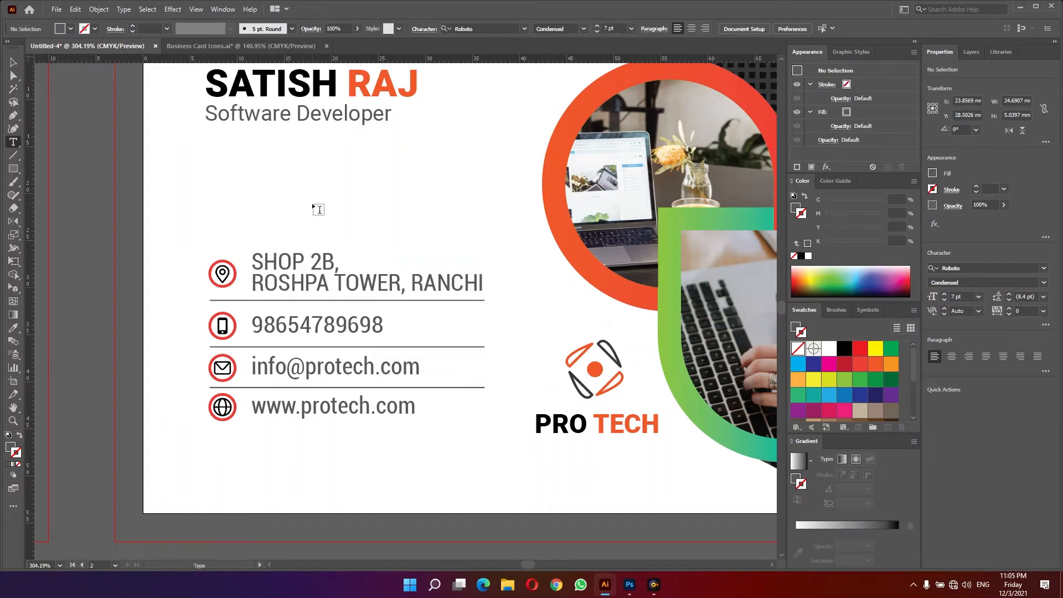
- Select the divider lines and set their opacity to 50%
key(a)
key(z)
drag(428, 260, 332, 267)
key(v)
drag(462, 347, 453, 289)
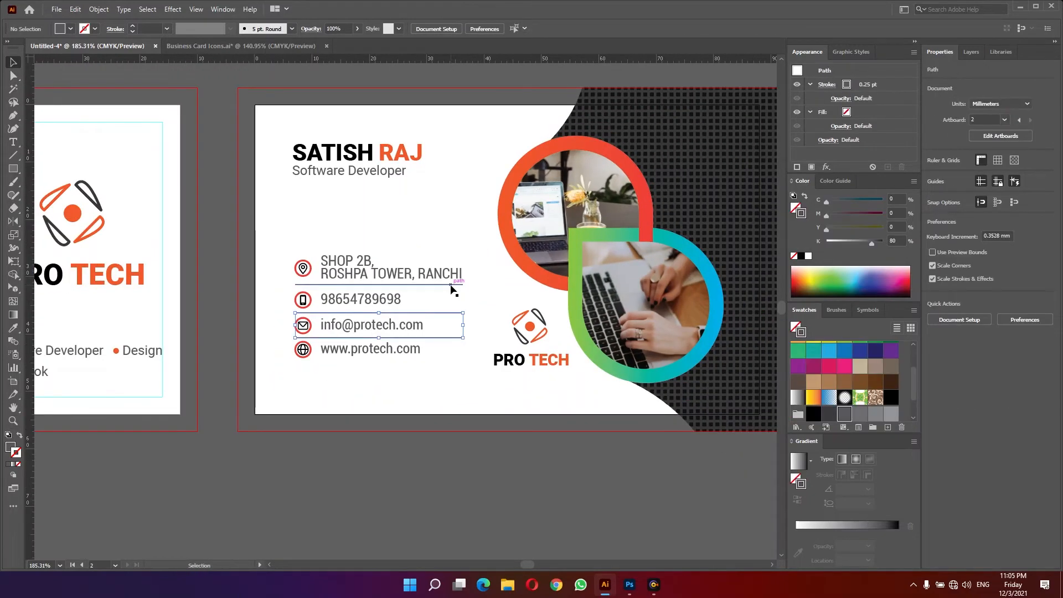
shift+click(453, 289)
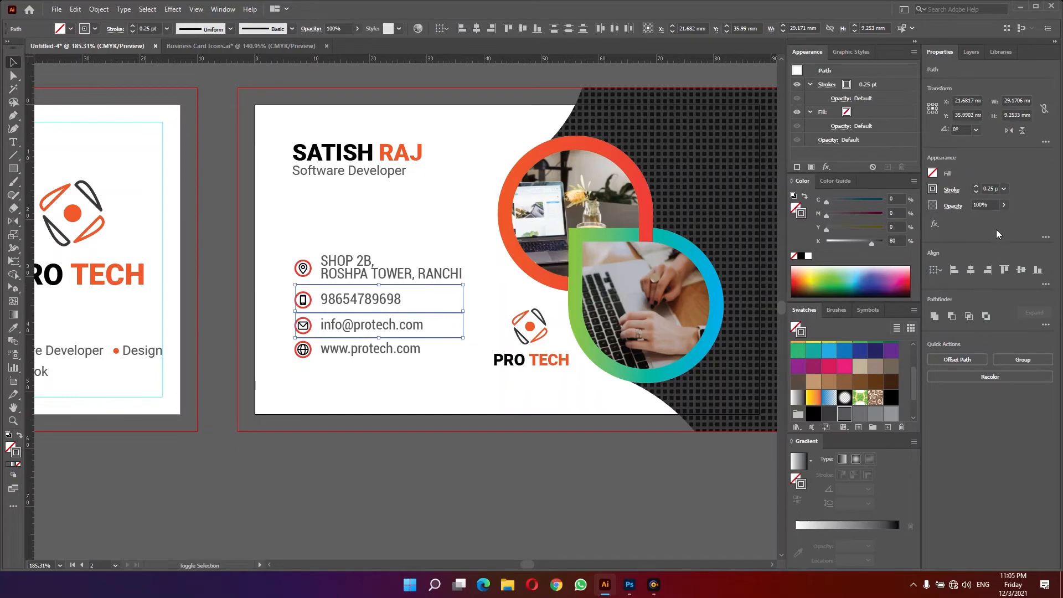
click(976, 204)
text(50)
key(Return)
click(474, 212)
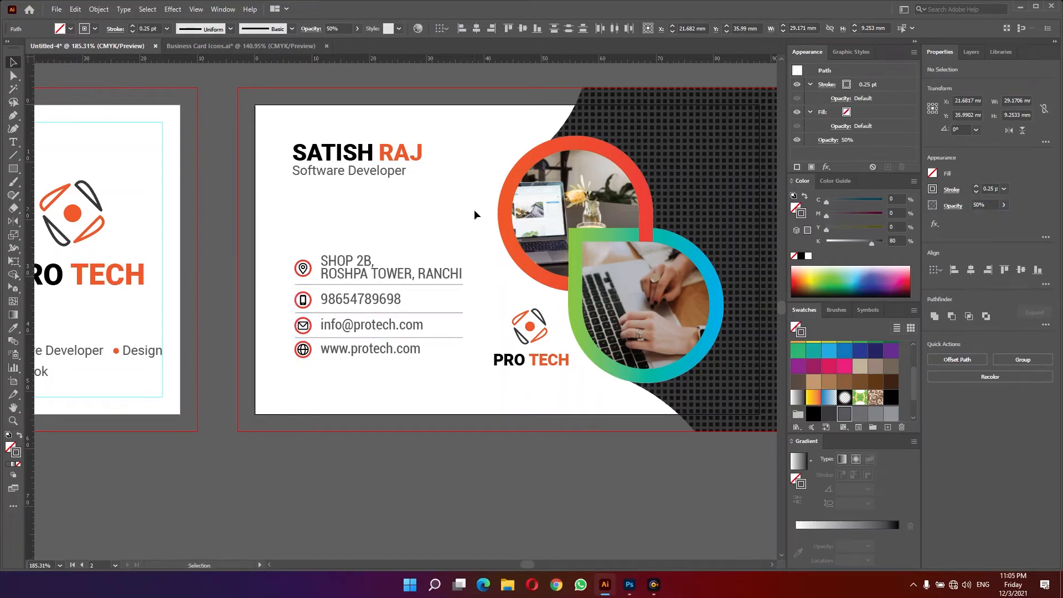
- Copy the dark grid background pattern and paste a duplicate beside the card
key(z)
drag(381, 272, 342, 277)
key(Tab)
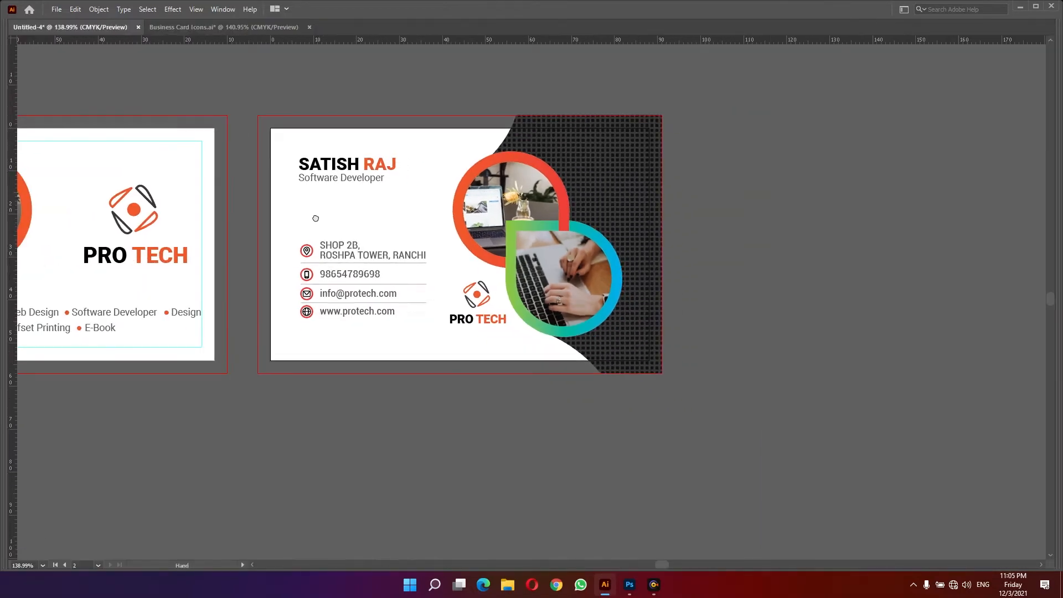
drag(316, 218, 371, 248)
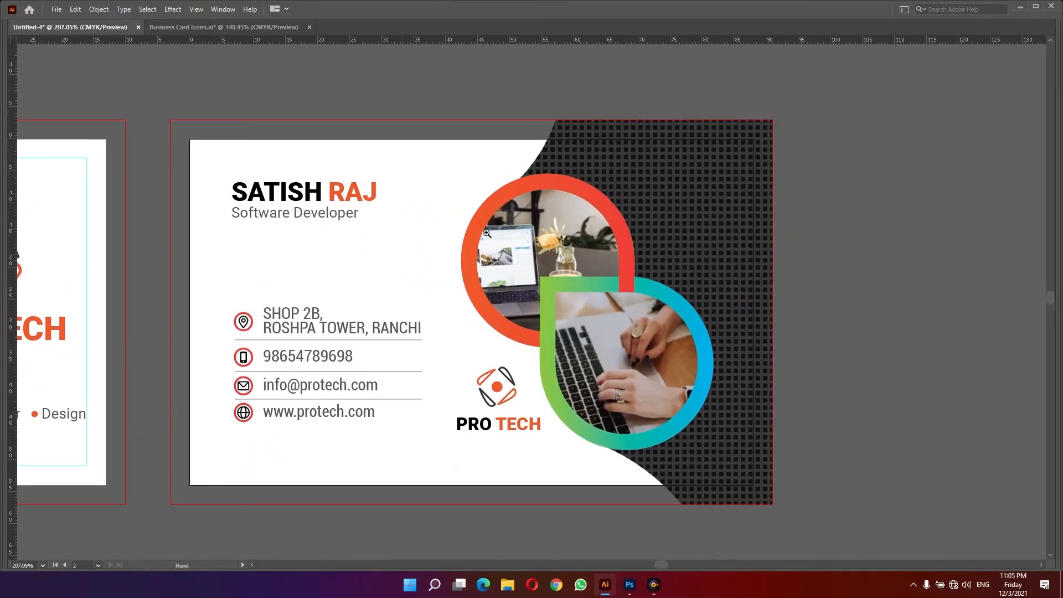
double_click(665, 175)
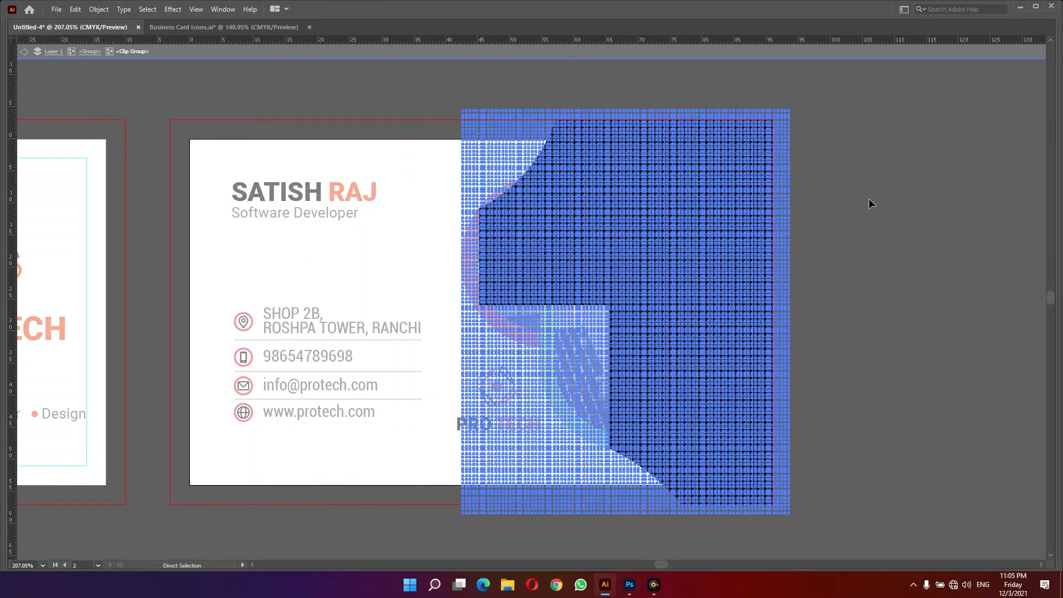
double_click(870, 200)
drag(771, 207, 148, 187)
key(ctrl+v)
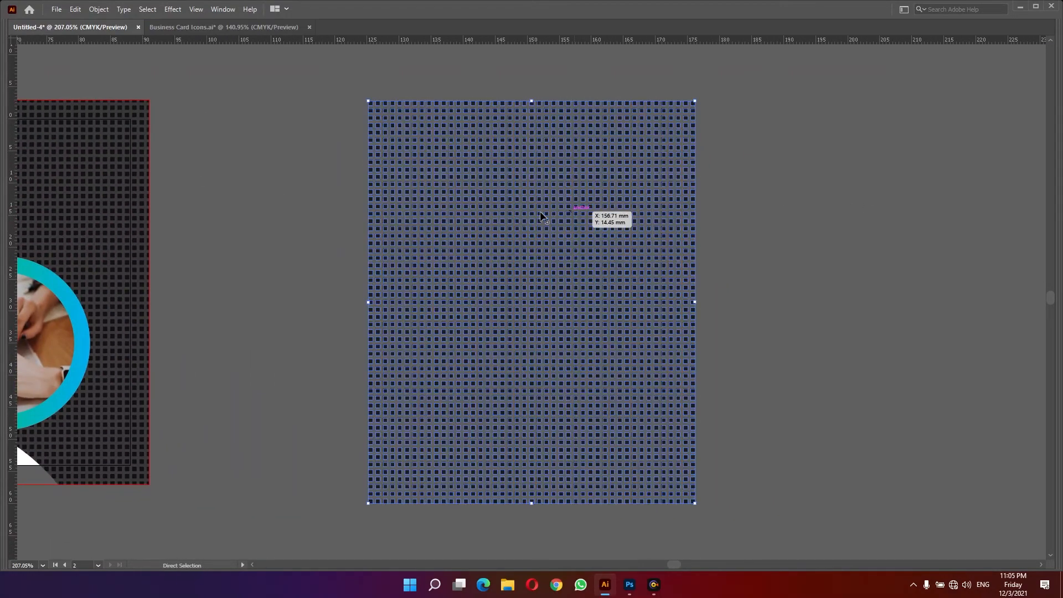
- Delete the right portion of the pasted grid, leaving a narrow vertical strip
key(a)
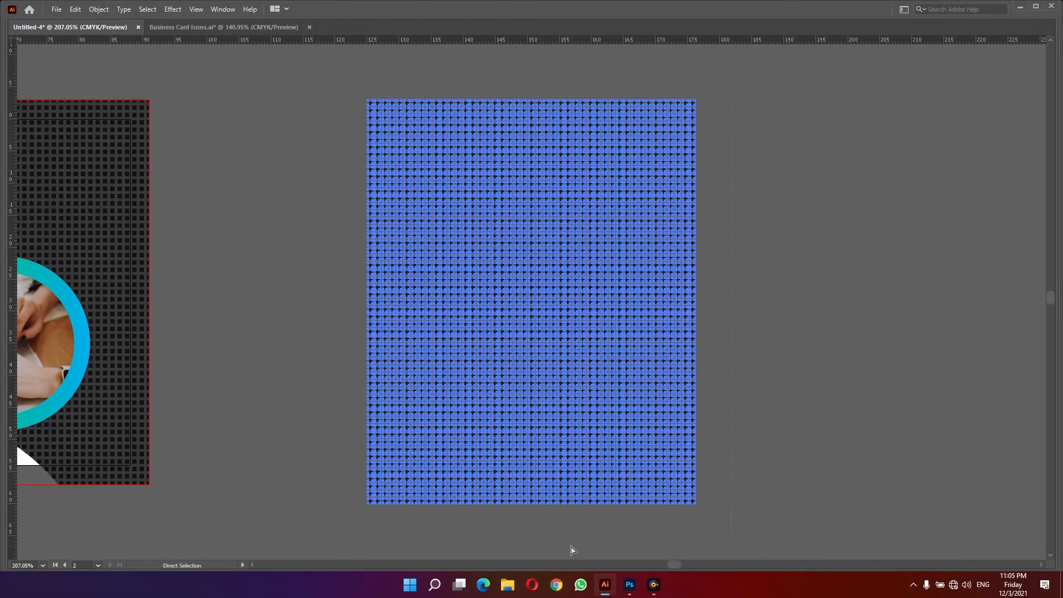
drag(563, 544, 697, 474)
key(Delete)
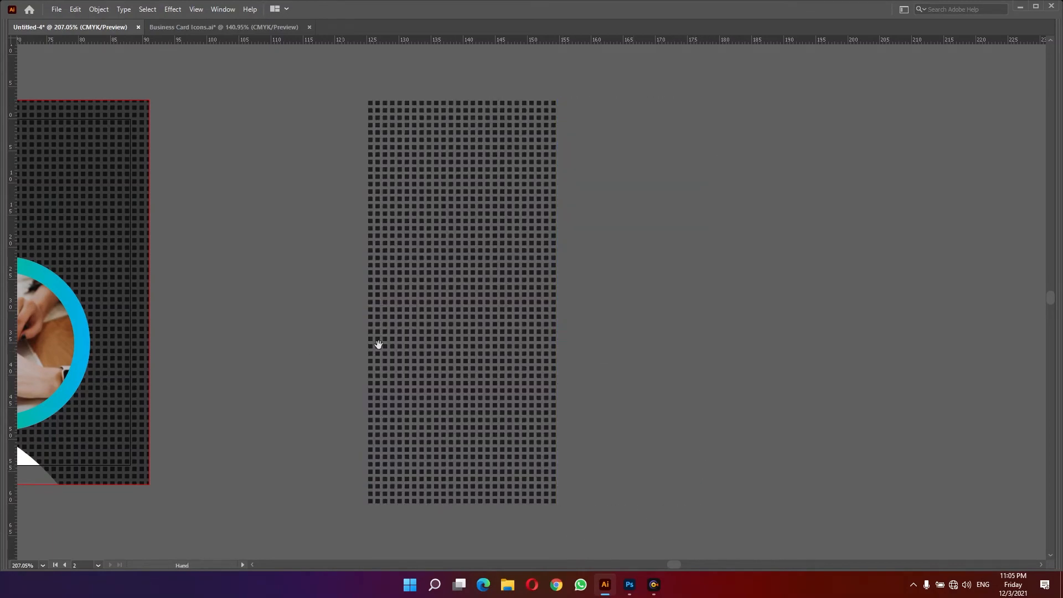
- Move the grid strip over the left edge of the front card
drag(379, 345, 871, 344)
drag(875, 264, 64, 260)
key(Tab)
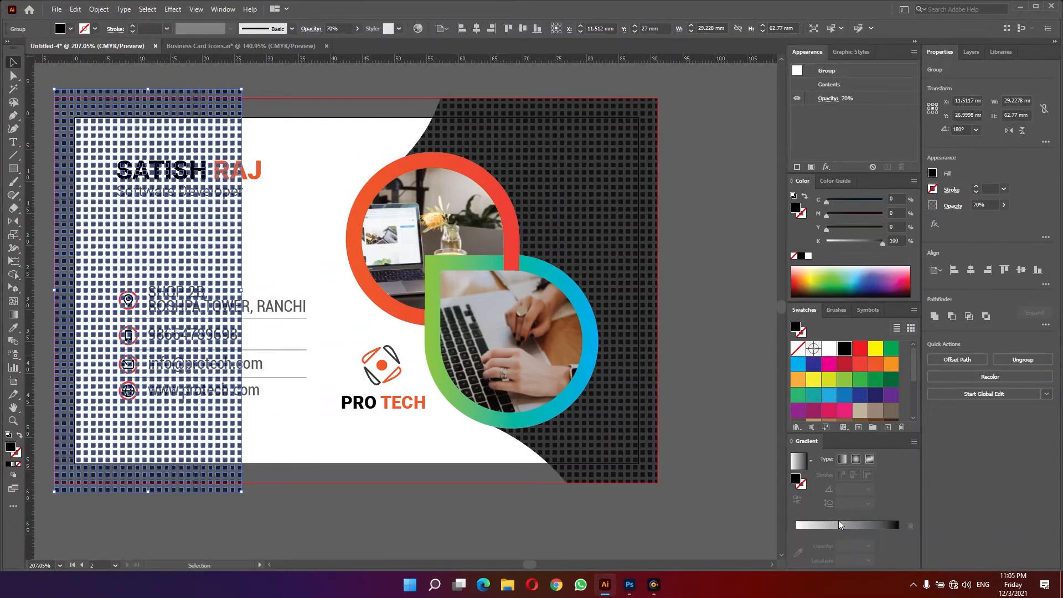
- Combine the grid strip into a compound path
click(845, 527)
scroll(374, 290, left, 2)
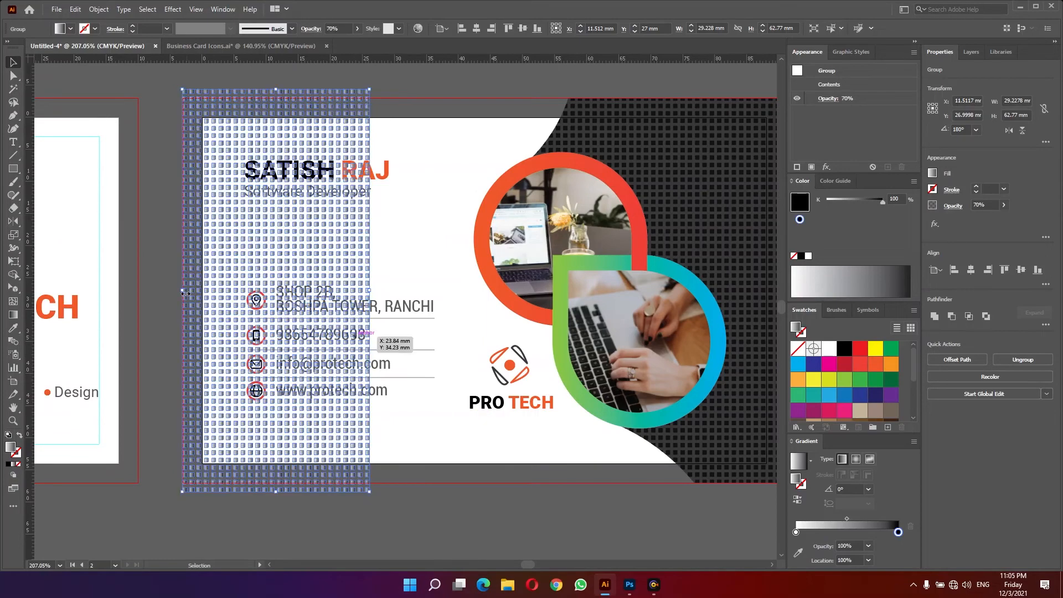
key(ctrl+8)
scroll(392, 277, down, 1)
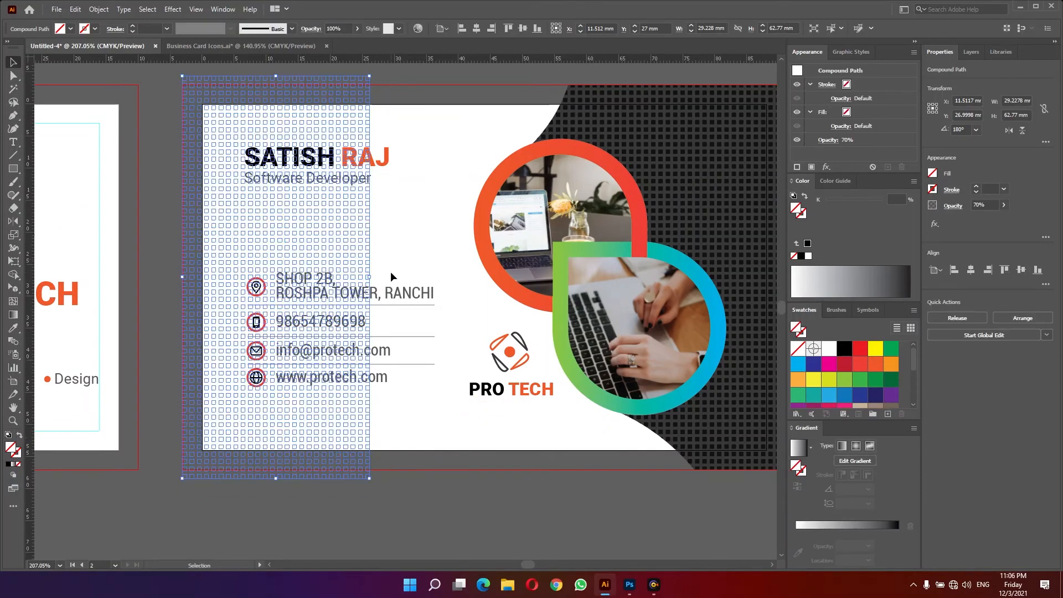
- Fill the grid strip with the white-to-black linear gradient at an angle of 180°
click(398, 256)
click(368, 272)
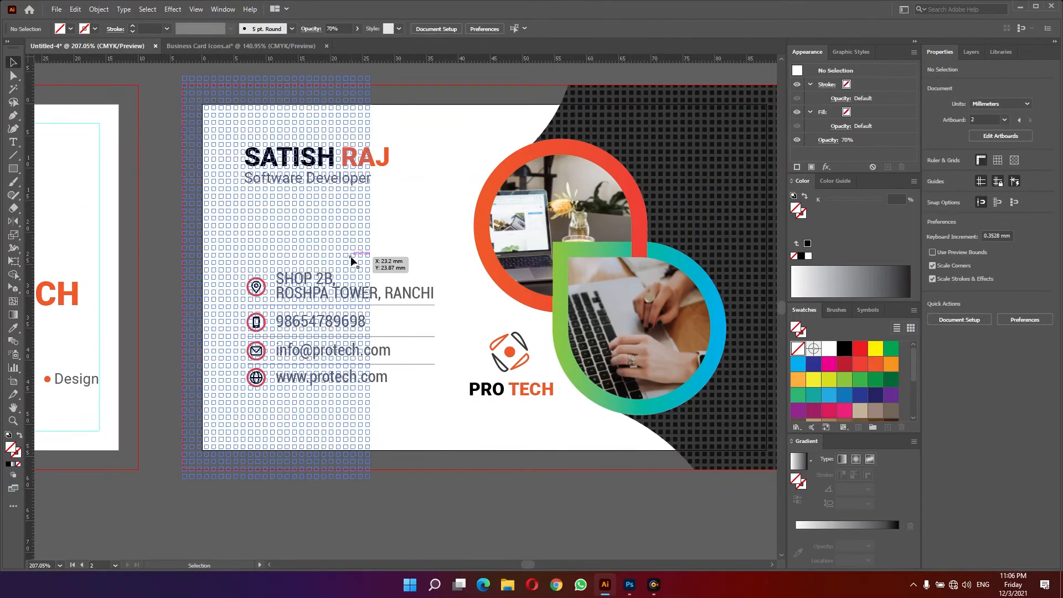
click(853, 527)
click(423, 263)
drag(130, 163, 319, 284)
drag(529, 350, 450, 346)
click(465, 305)
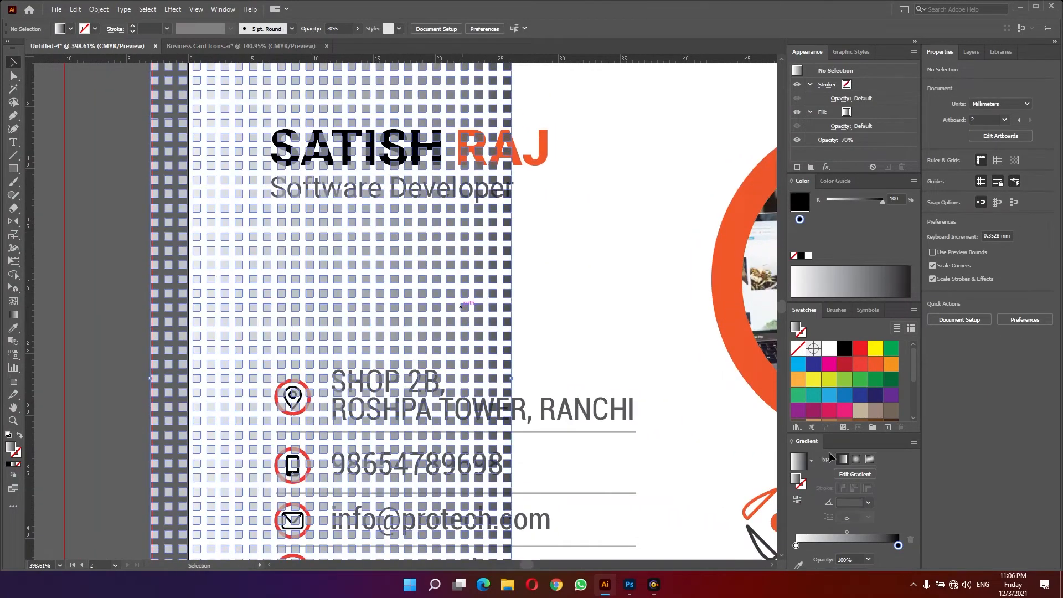
click(849, 490)
text(180)
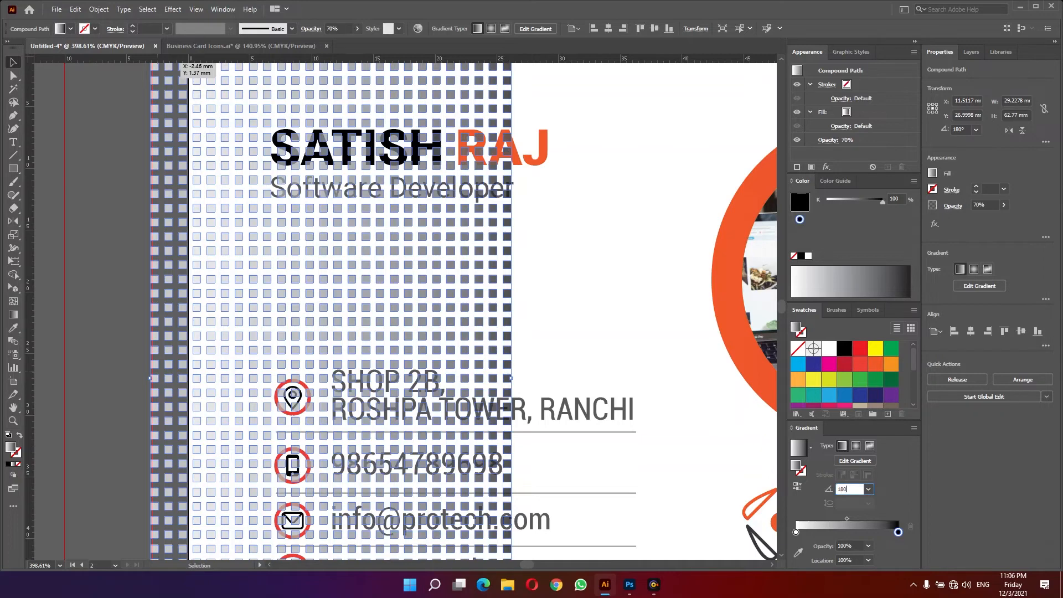
key(Return)
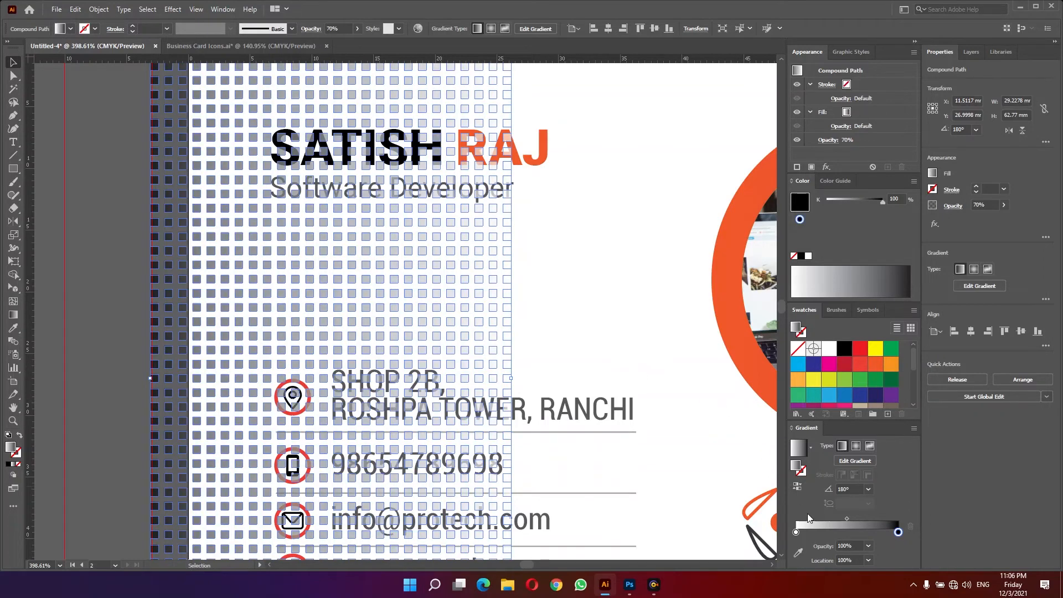
- Lower the grid strip's opacity to 25%
click(980, 205)
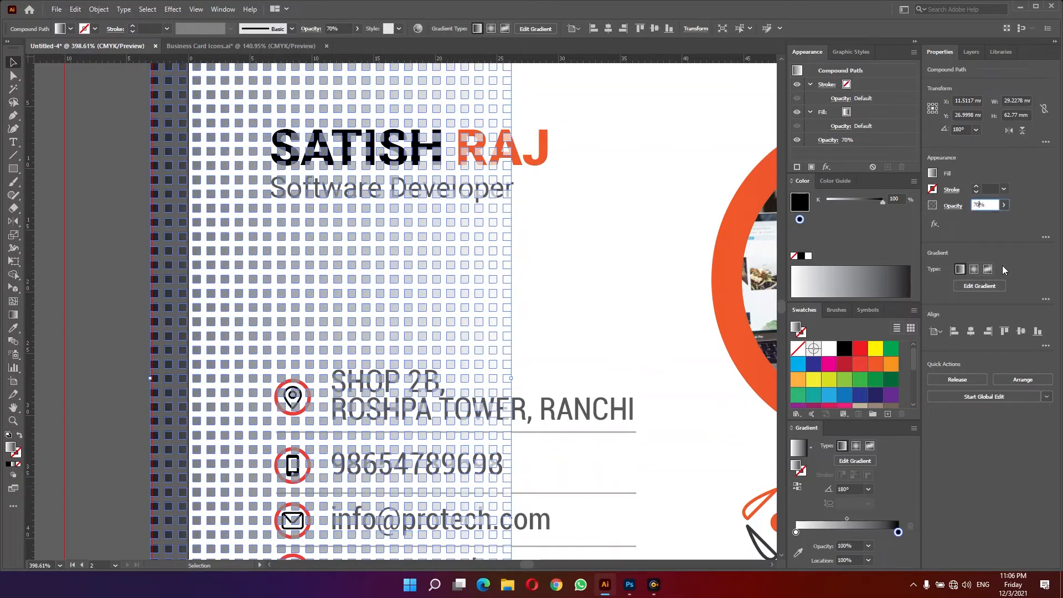
text(25)
key(Return)
click(598, 345)
key(z)
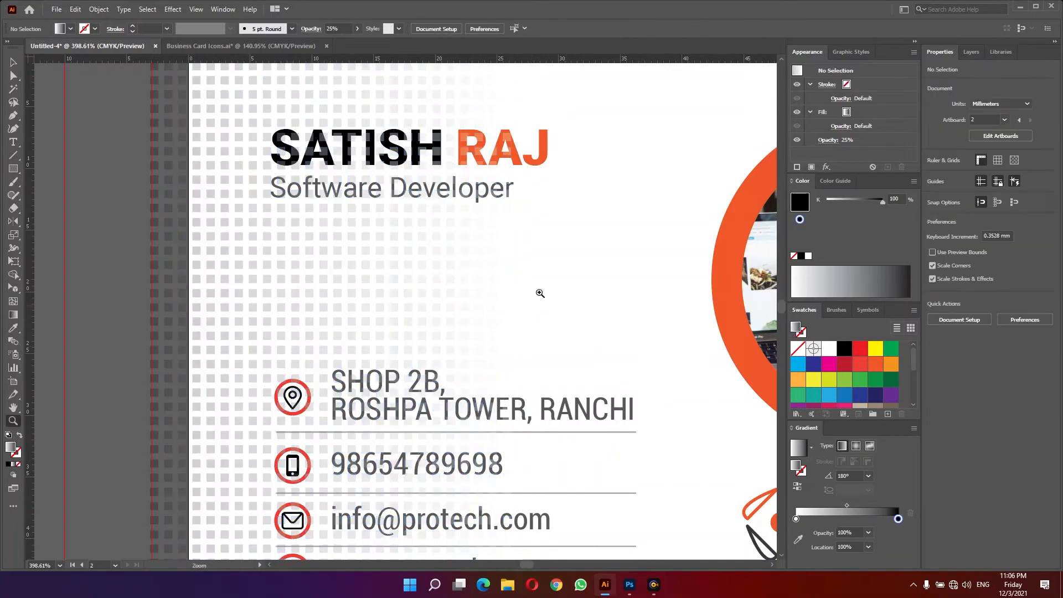
- Reduce the grid strip's opacity to 10%
drag(536, 293, 279, 307)
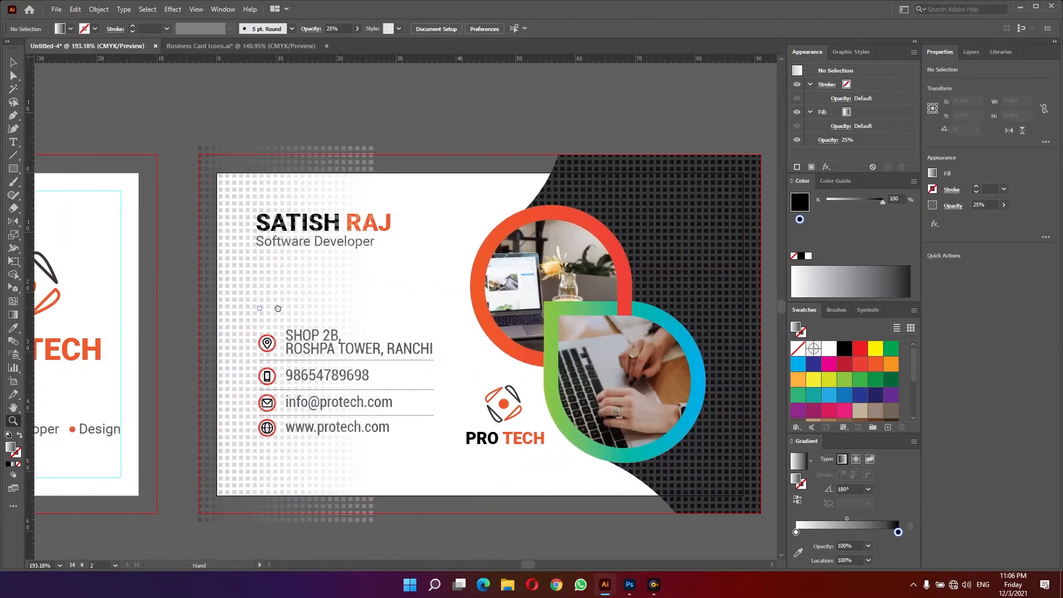
click(278, 306)
key(v)
click(417, 321)
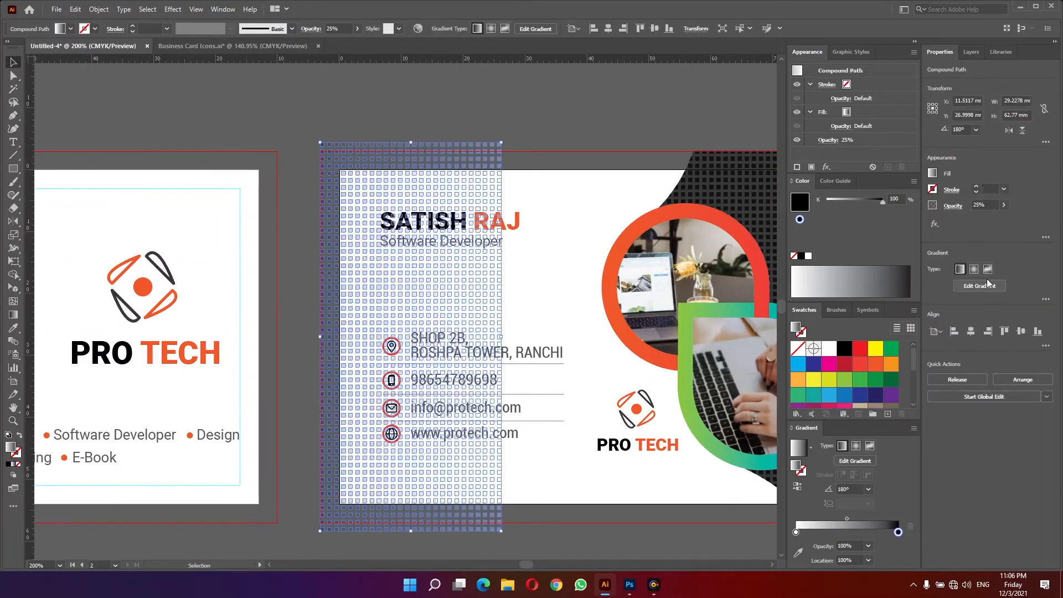
click(980, 206)
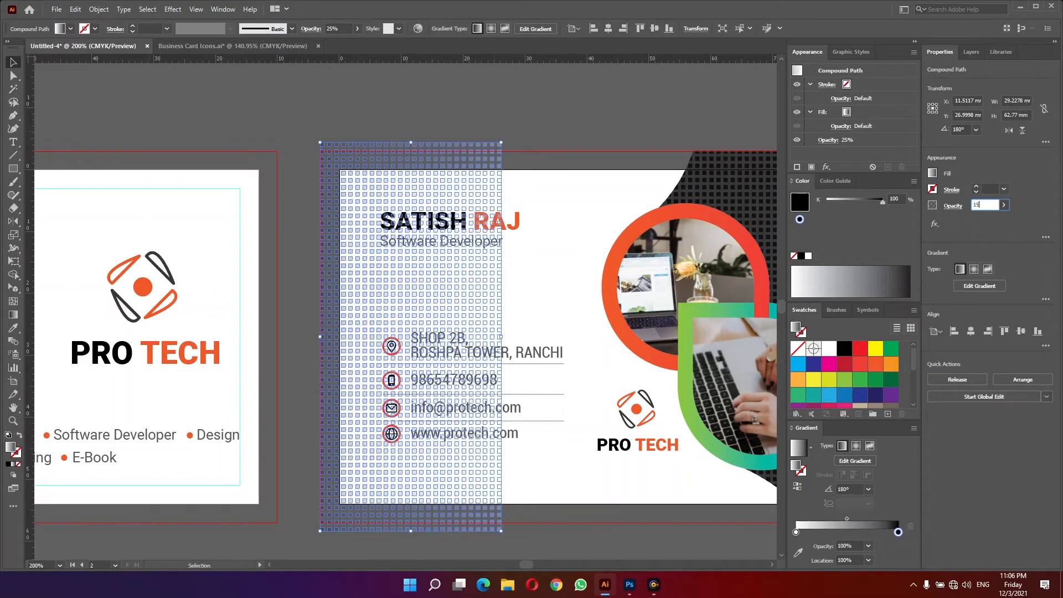
key(Return)
click(508, 306)
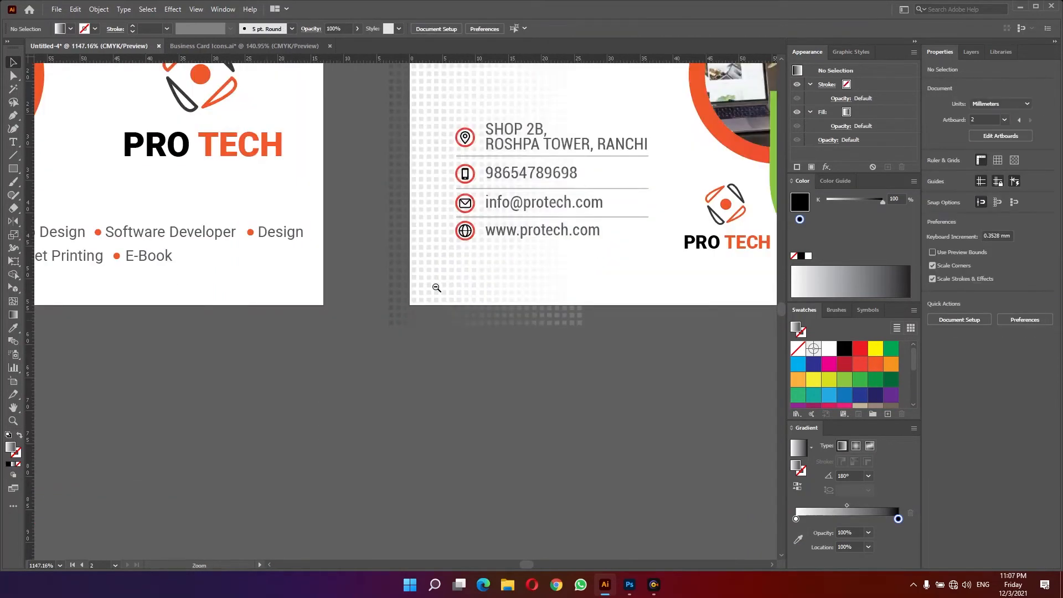
- Preview the finished front of the card in full-screen mode
drag(437, 288, 428, 286)
drag(493, 263, 472, 268)
drag(579, 294, 532, 369)
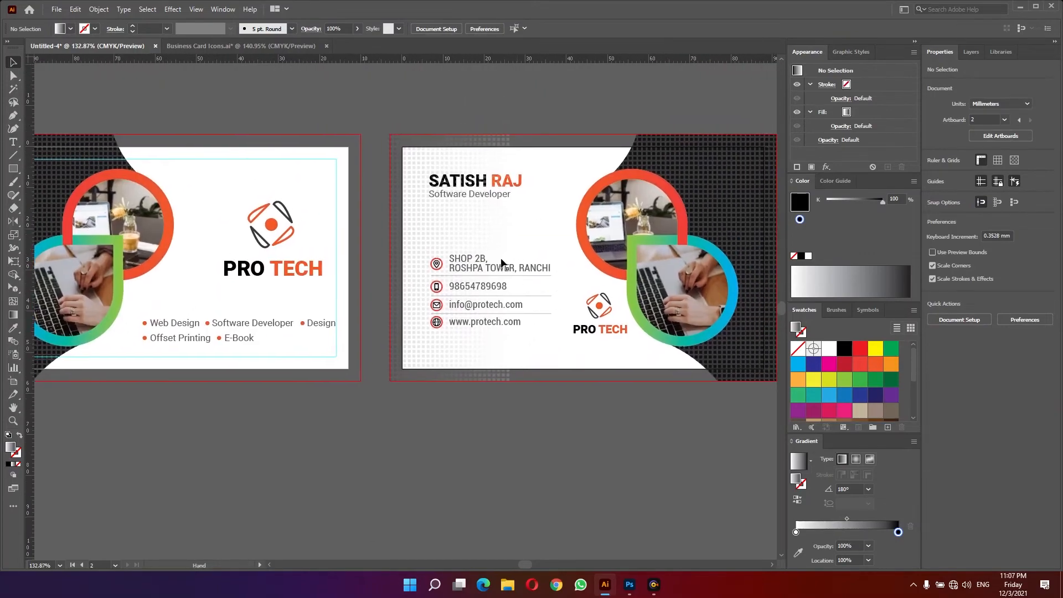
click(469, 240)
key(shift+f)
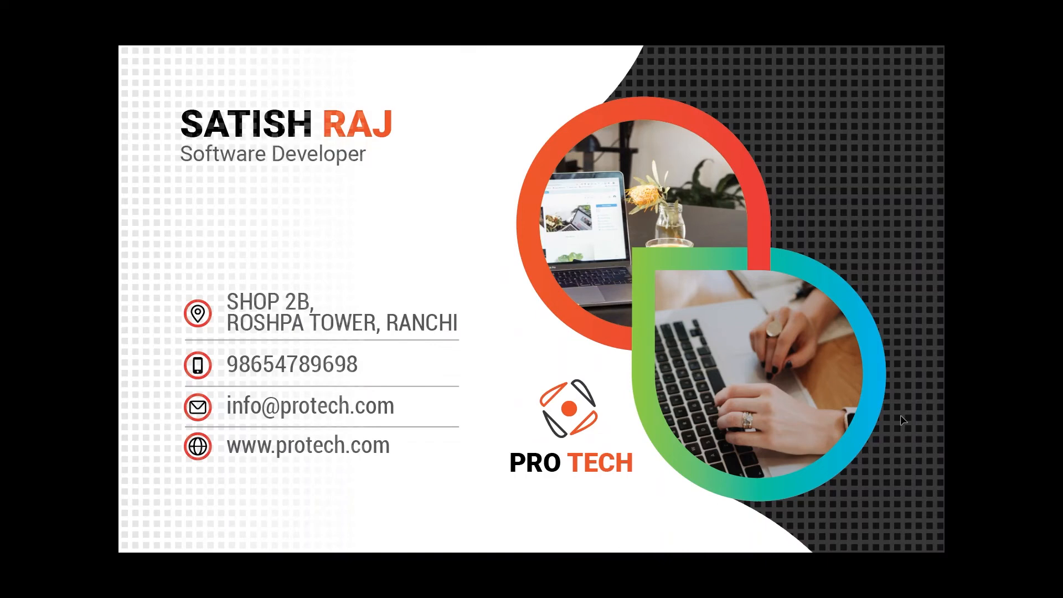
- Preview the back of the card in full-screen mode, then leave the preview
key(Right)
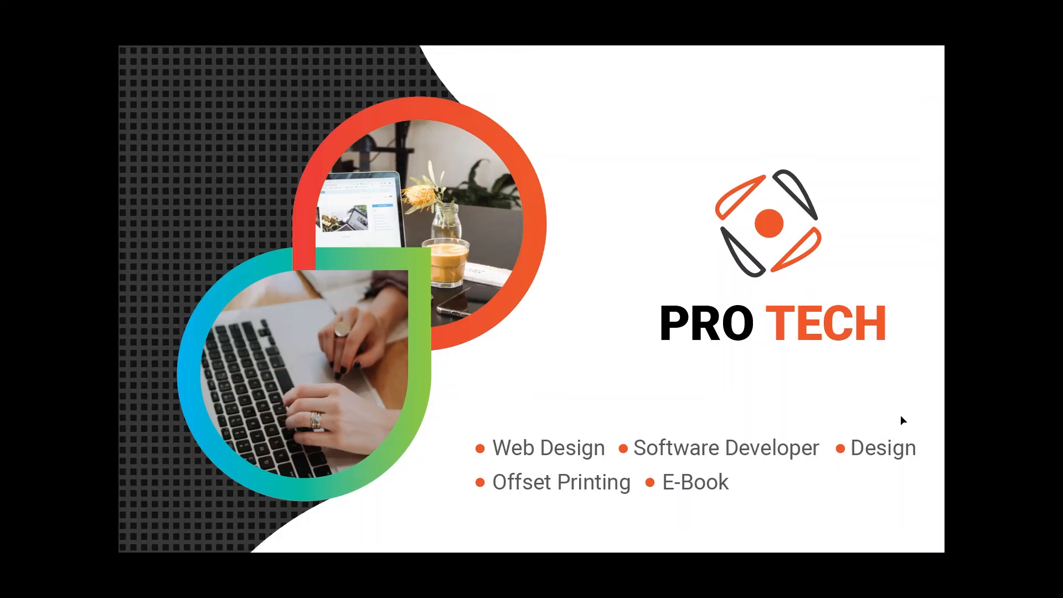
key(Escape)
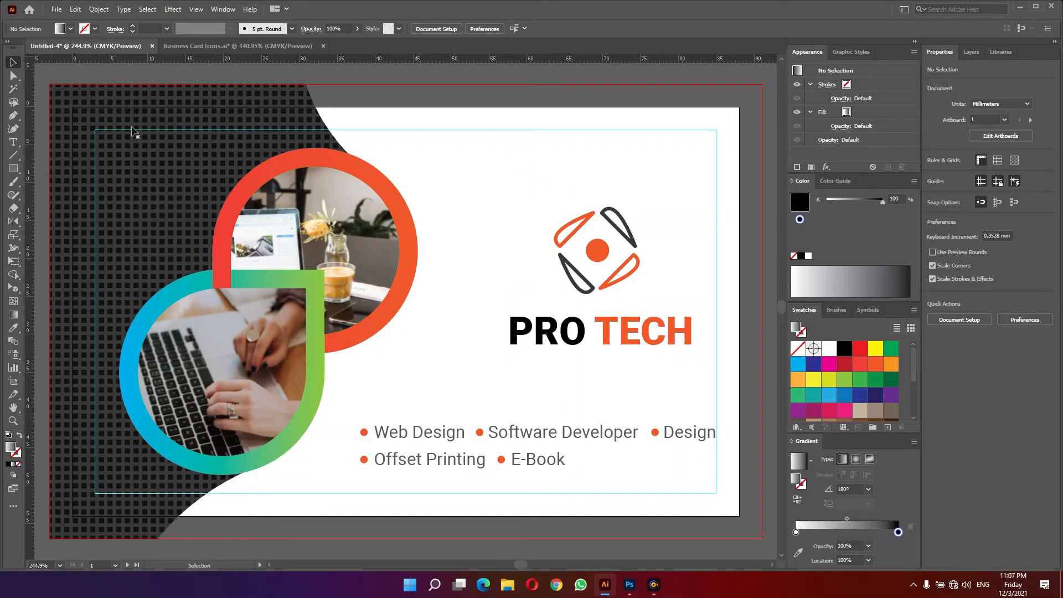
- Save the document as Business Card in Illustrator format with Illustrator 2020 options
scroll(432, 327, down, 1)
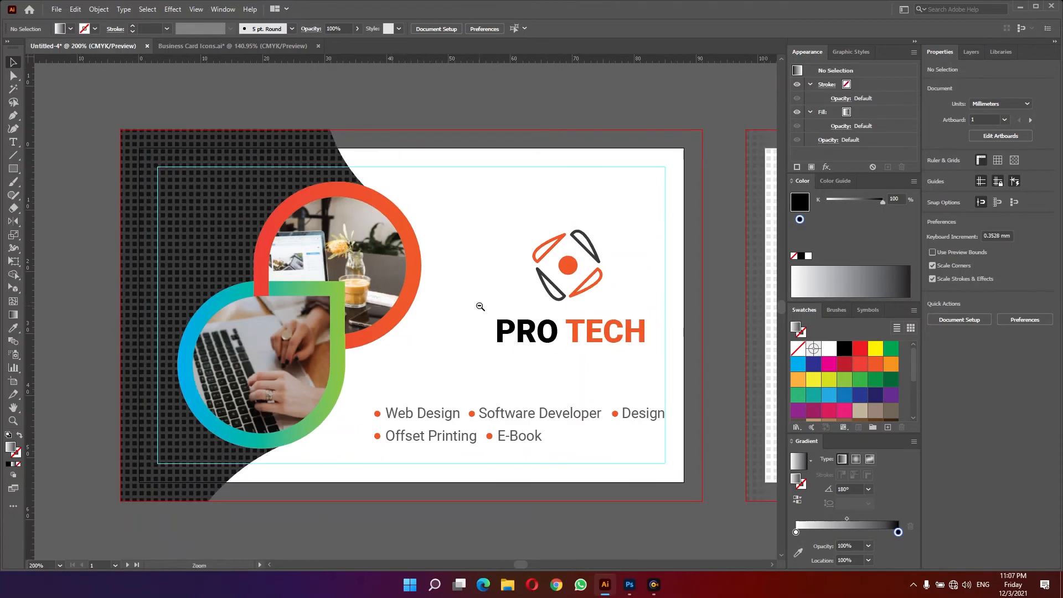
ctrl+alt+click(480, 307)
drag(448, 307, 334, 309)
drag(289, 248, 360, 332)
click(410, 350)
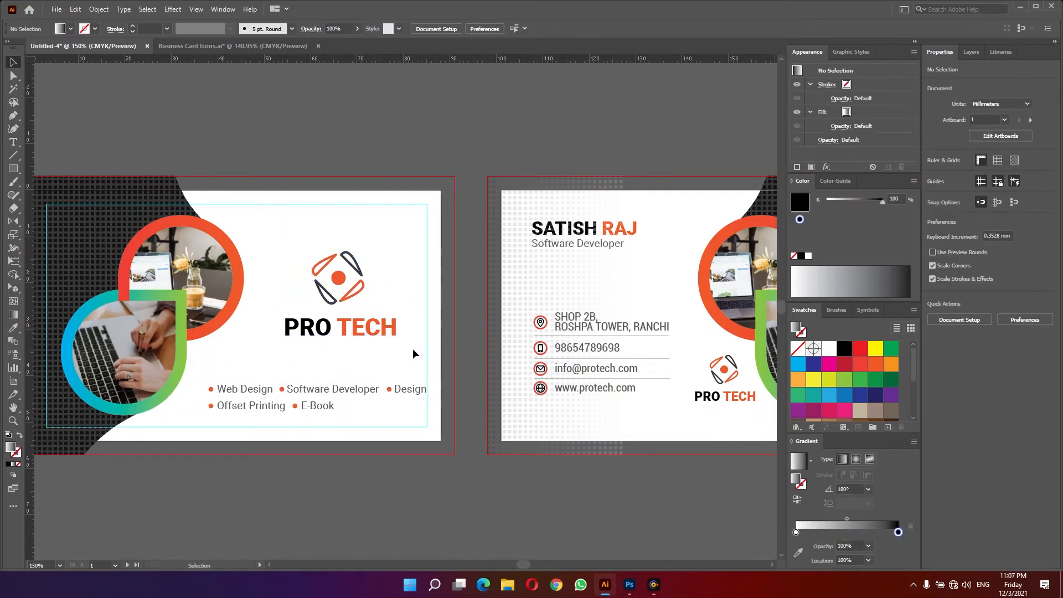
key(Tab)
key(a)
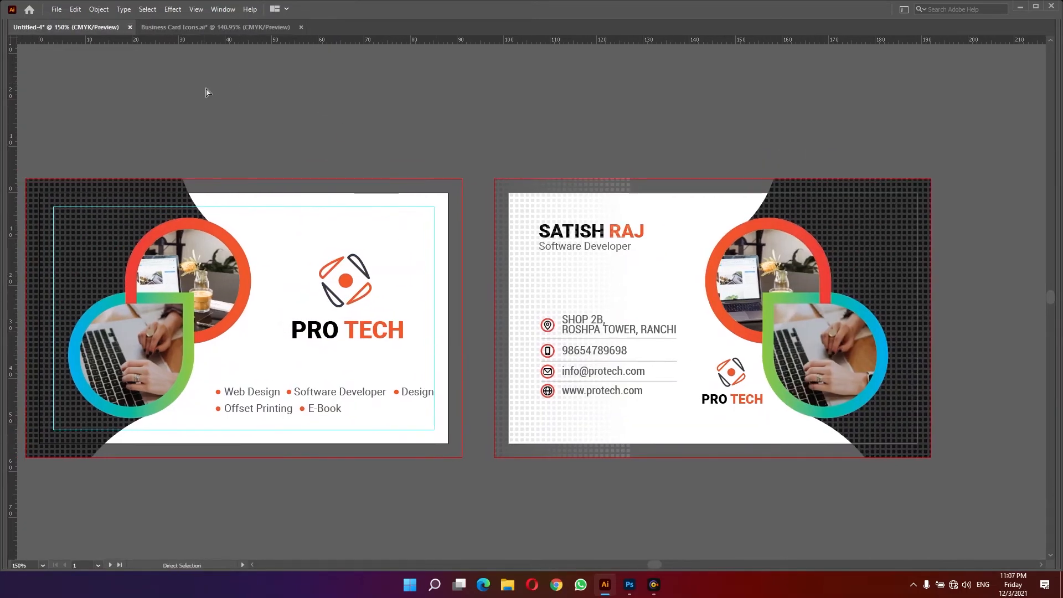
key(ctrl+s)
key(Return)
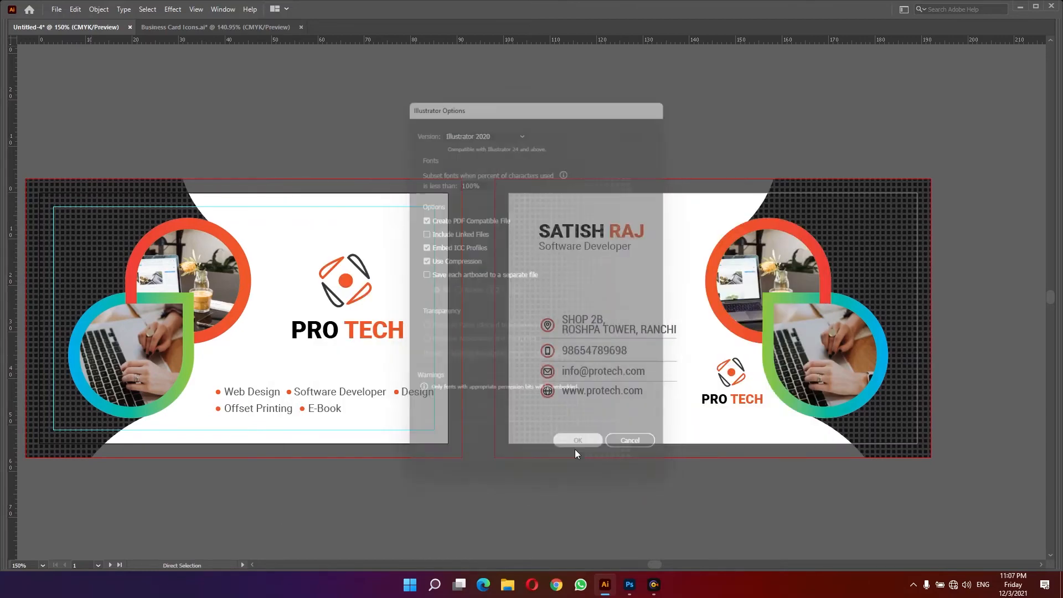
key(v)
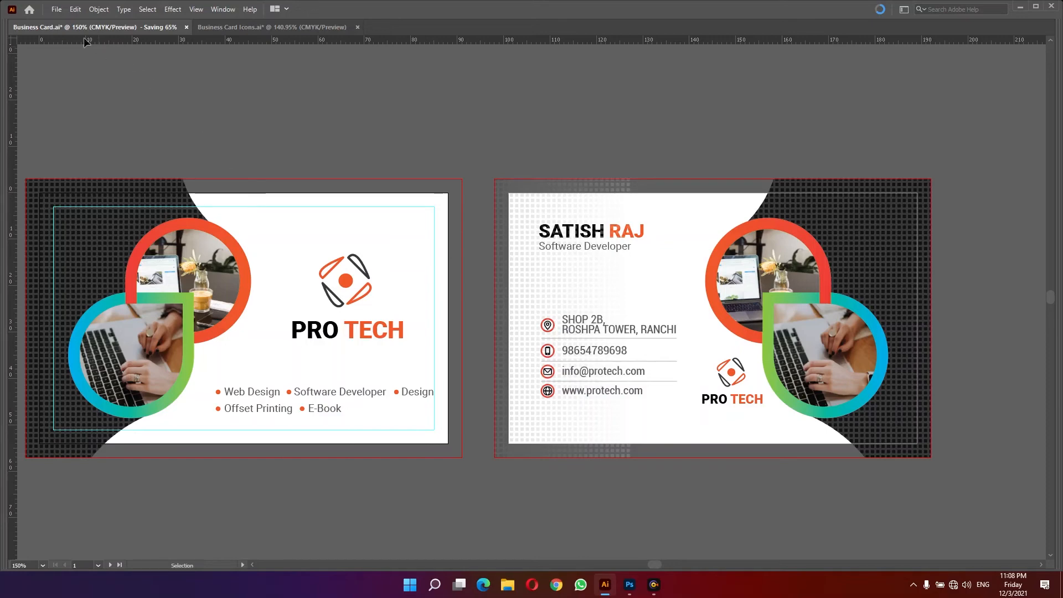
- Set the document bleed to 0 mm on all sides in Document Setup
click(56, 9)
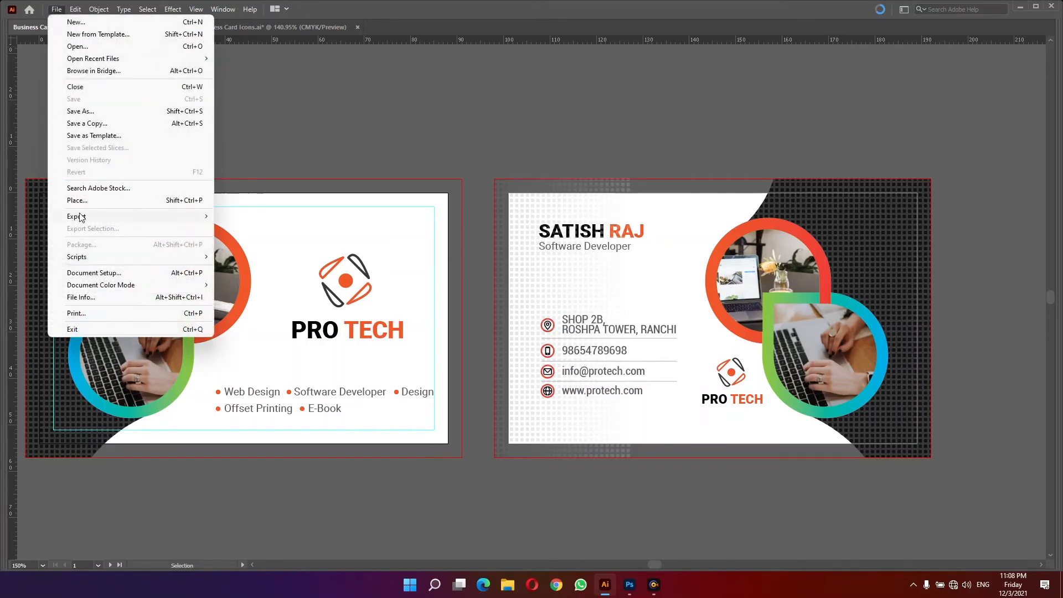
mouse_move(80, 218)
click(90, 273)
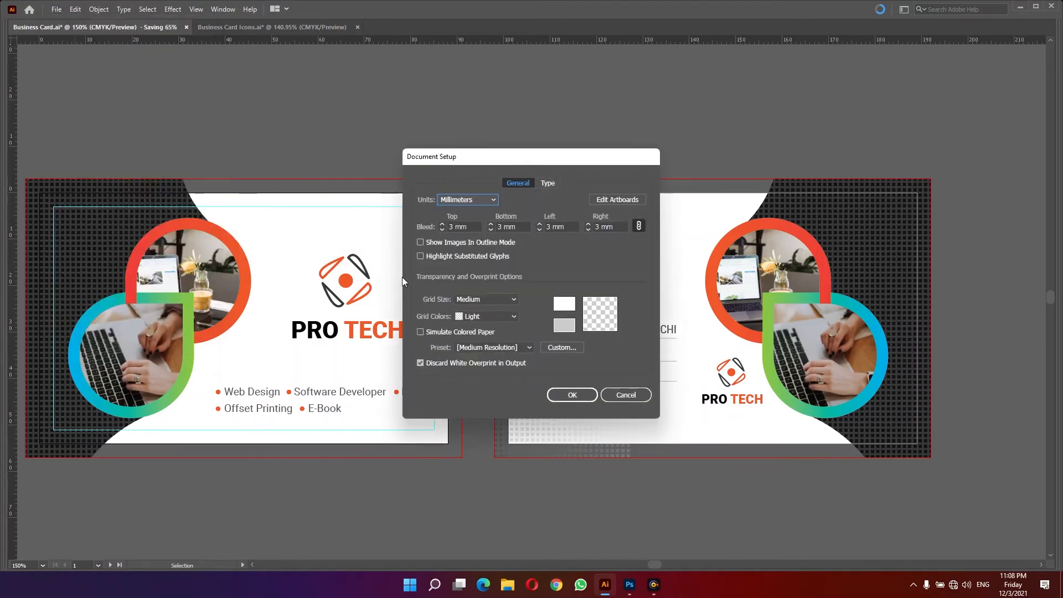
drag(477, 229, 395, 230)
text(0)
key(Return)
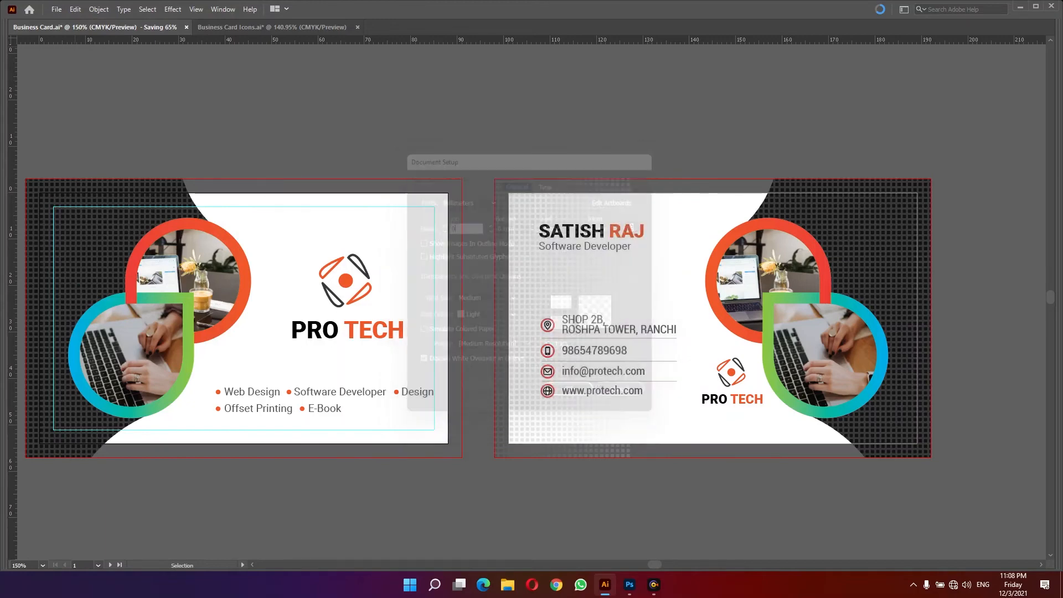
- Export both artboards as Business Card JPEGs in CMYK at maximum quality and 300 ppi
click(57, 9)
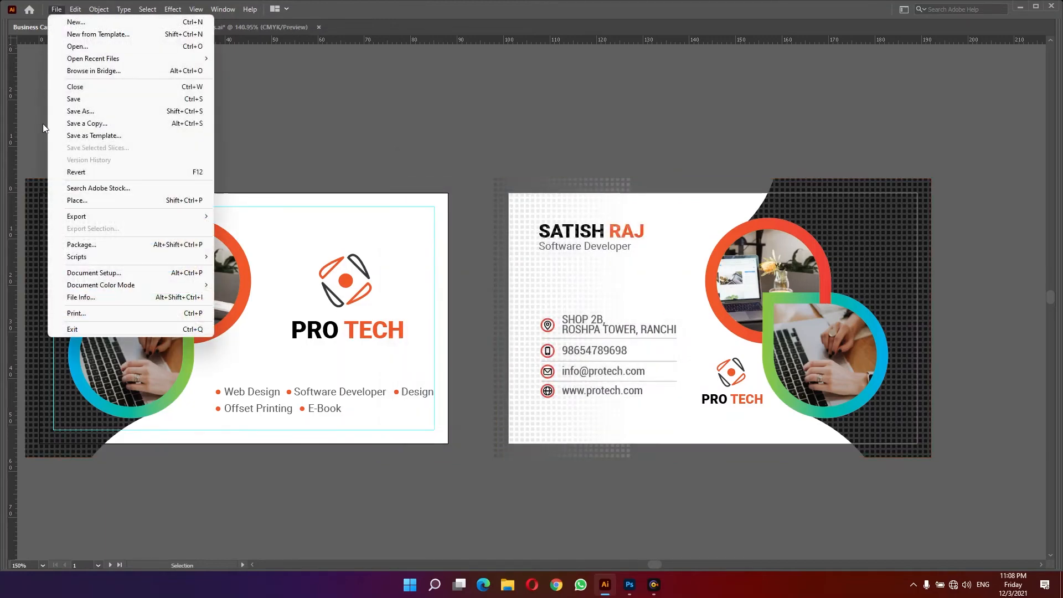
mouse_move(88, 218)
click(251, 232)
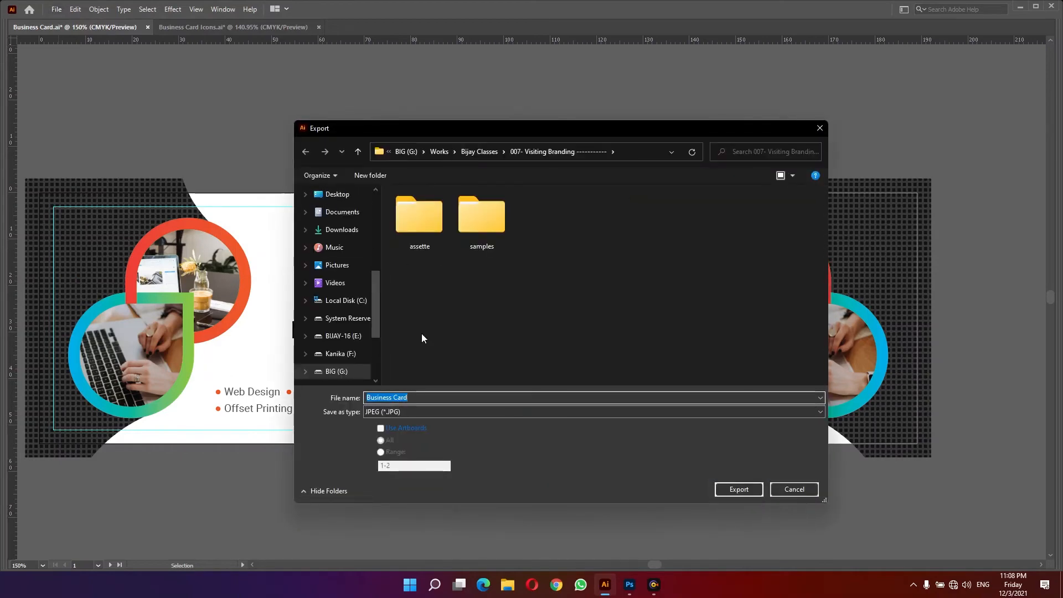
click(382, 427)
click(739, 489)
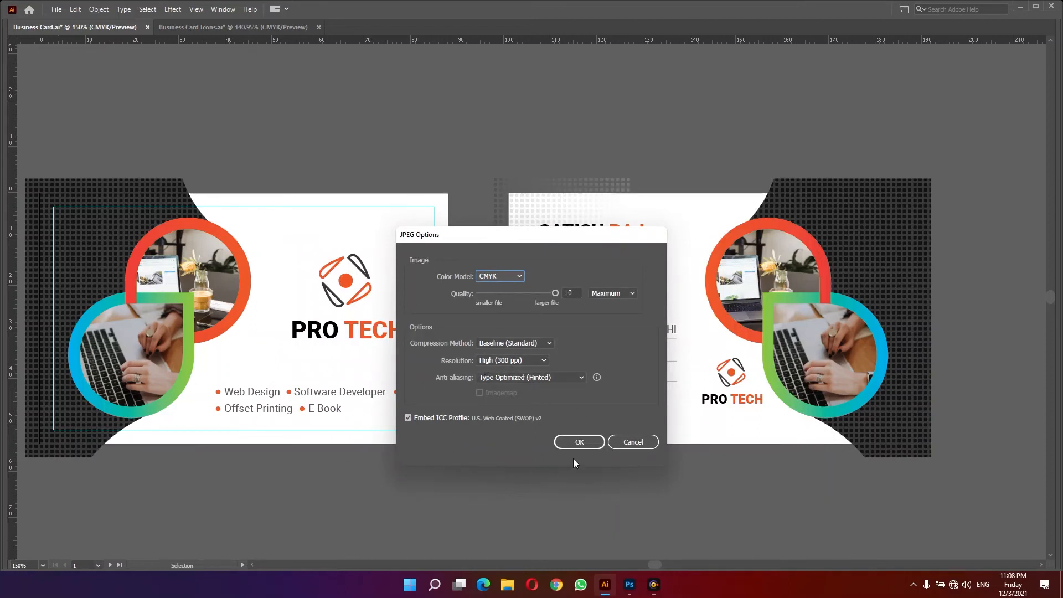
click(577, 442)
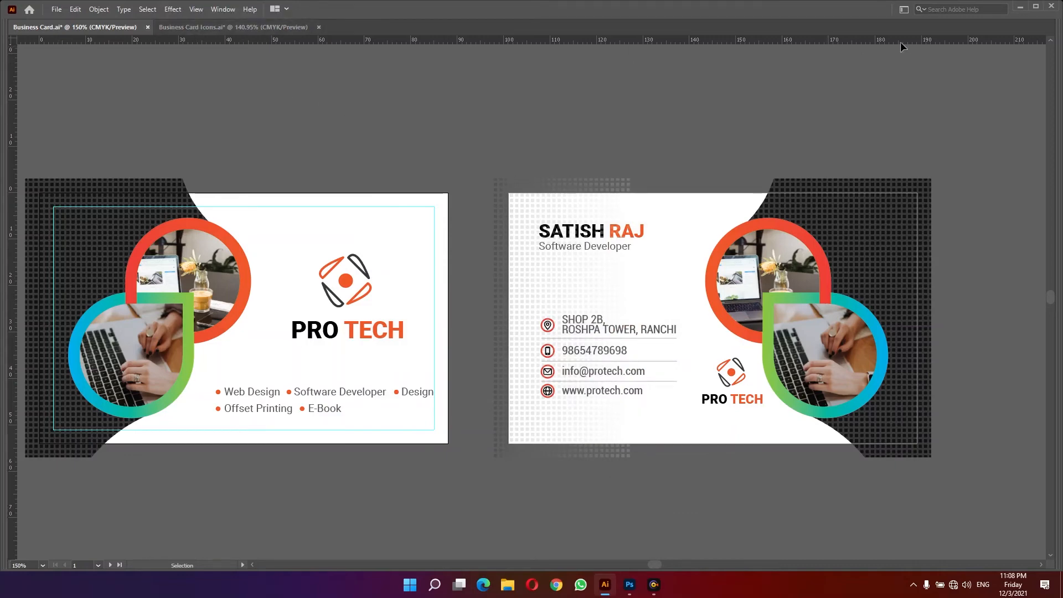
- Switch to Photoshop and create a new Web Large document of 1920 × 1080 px
click(1020, 6)
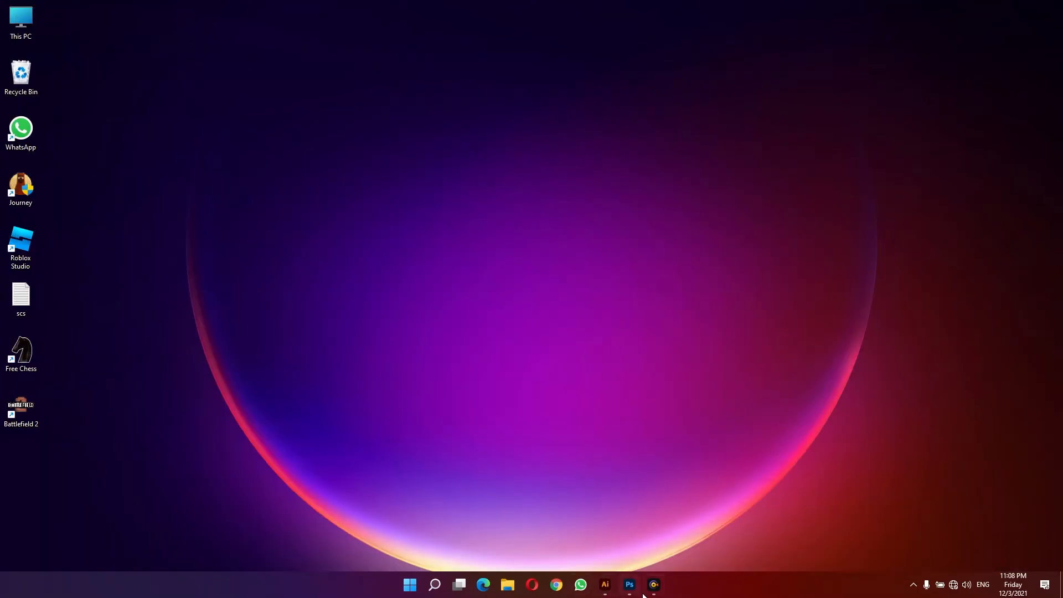
click(630, 585)
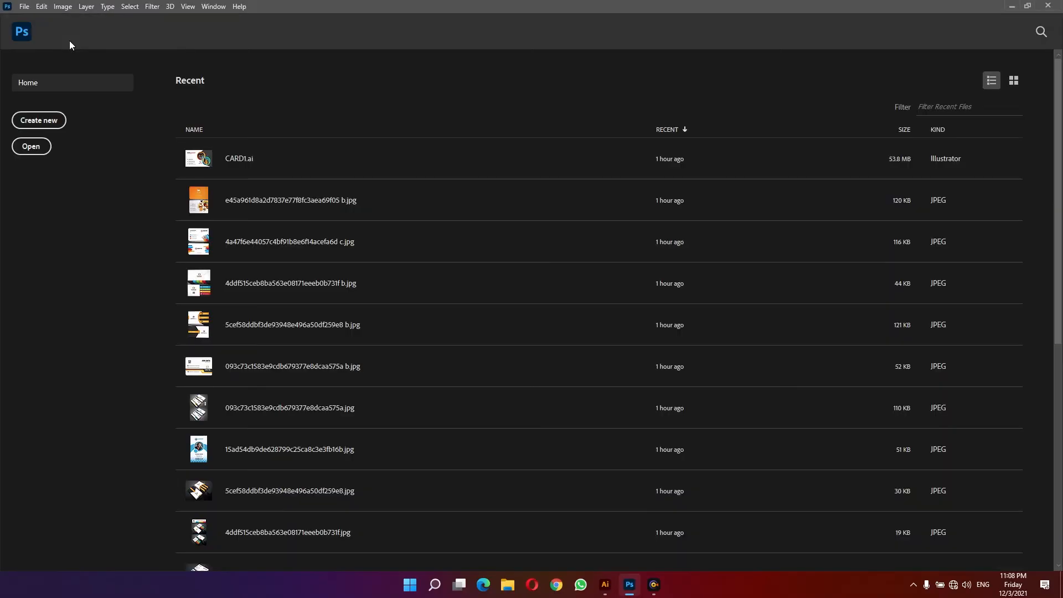
click(37, 121)
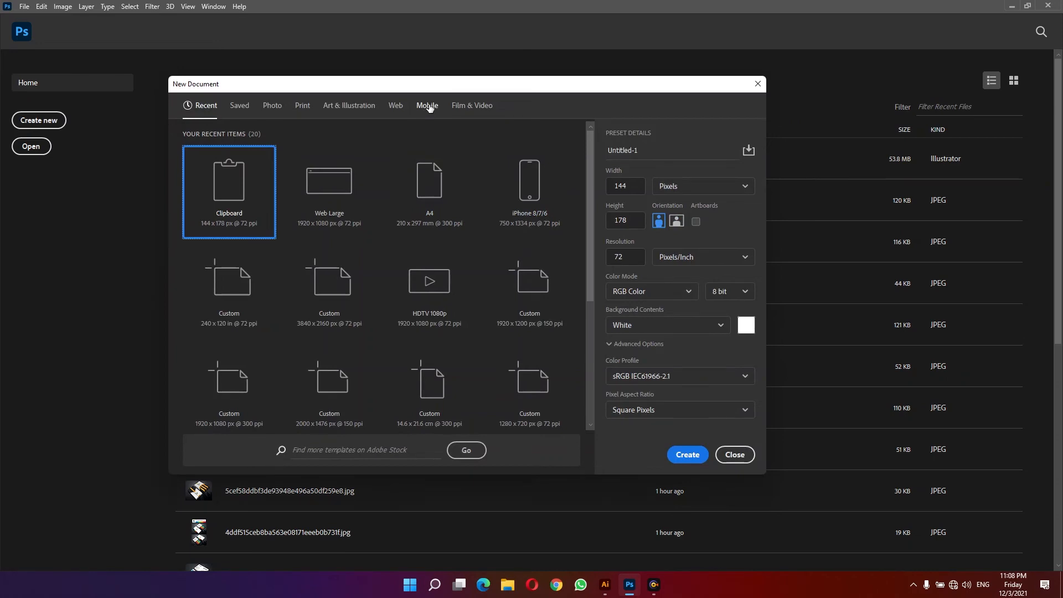
click(398, 107)
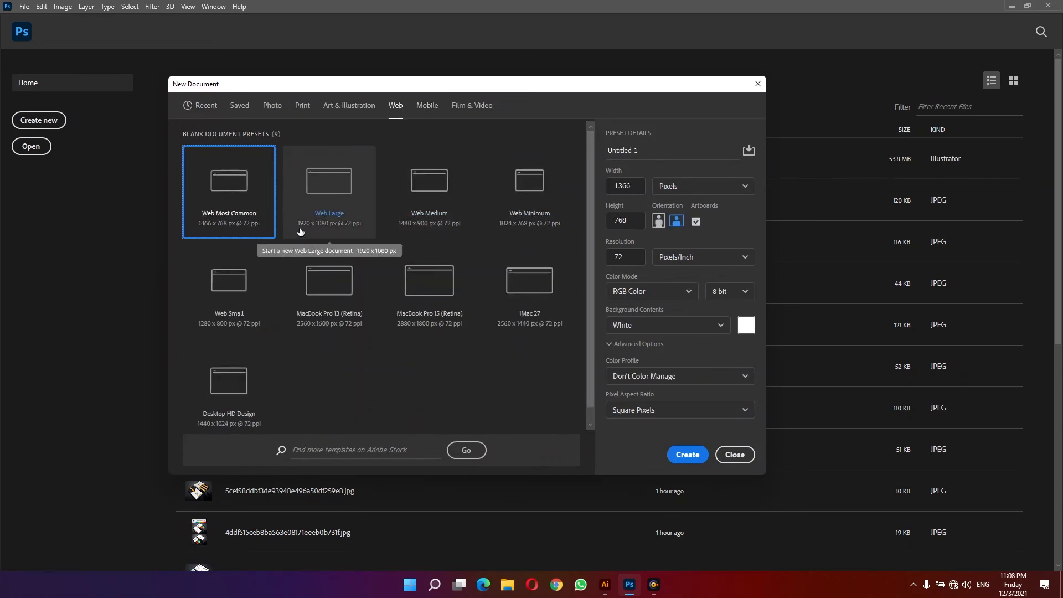
click(330, 186)
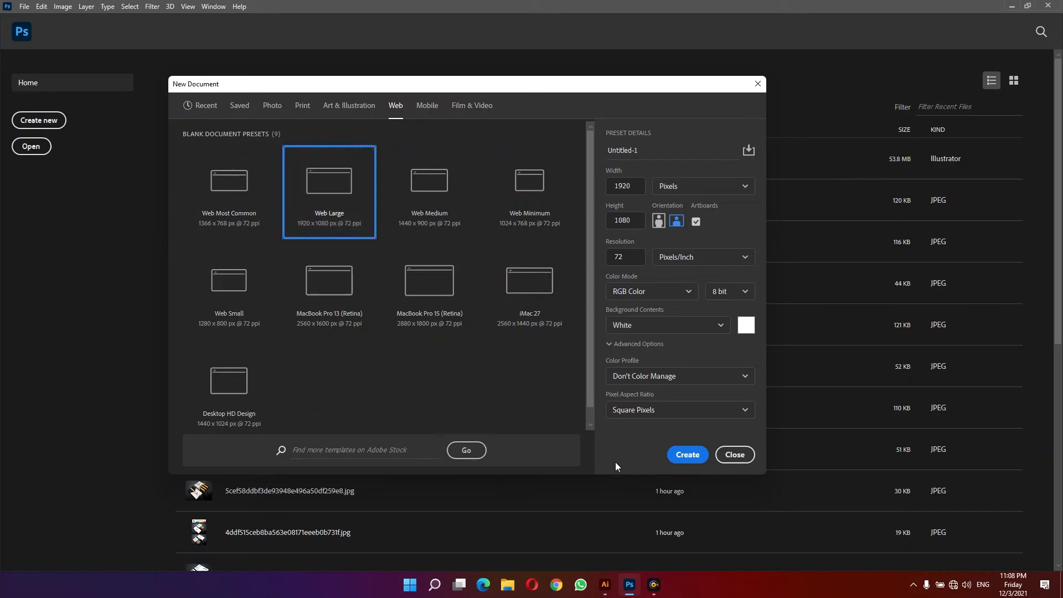
click(687, 455)
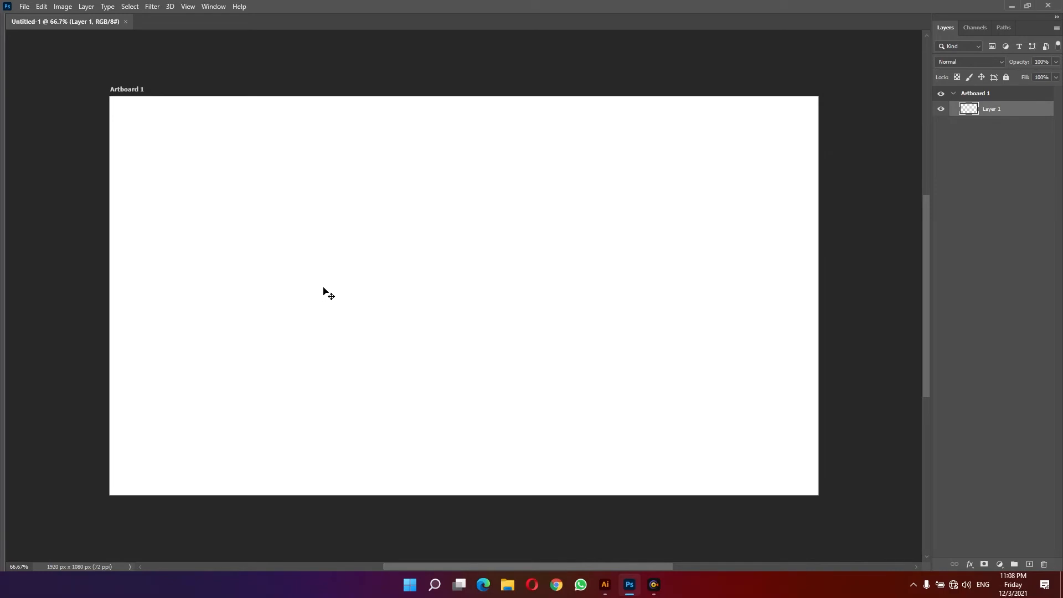
- Open the annie-spratt dark texture photo, cut it, paste it into the new document and position it over the artboard
key(ctrl+o)
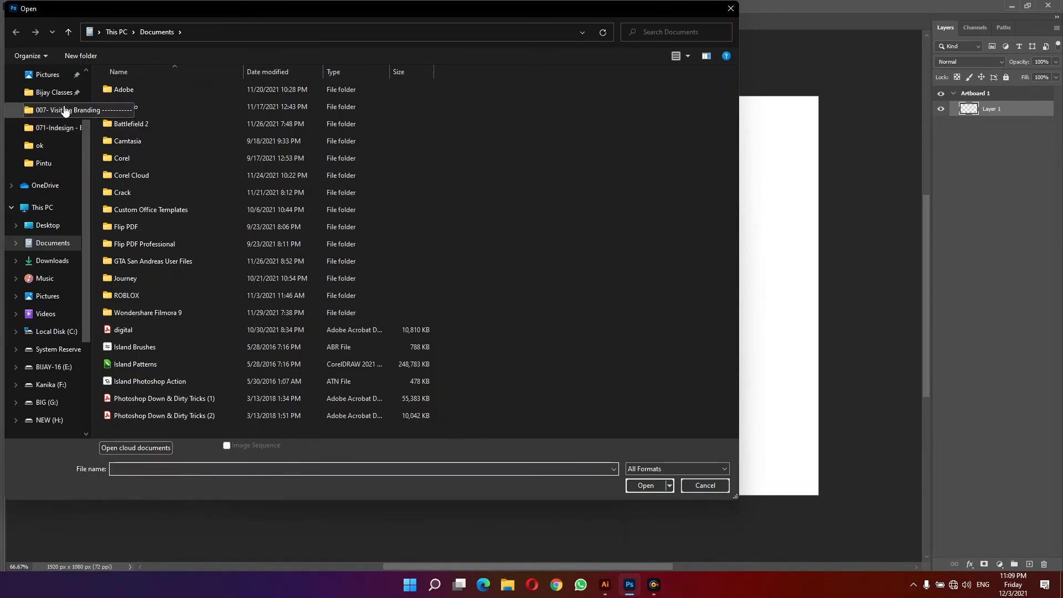
click(63, 94)
double_click(164, 182)
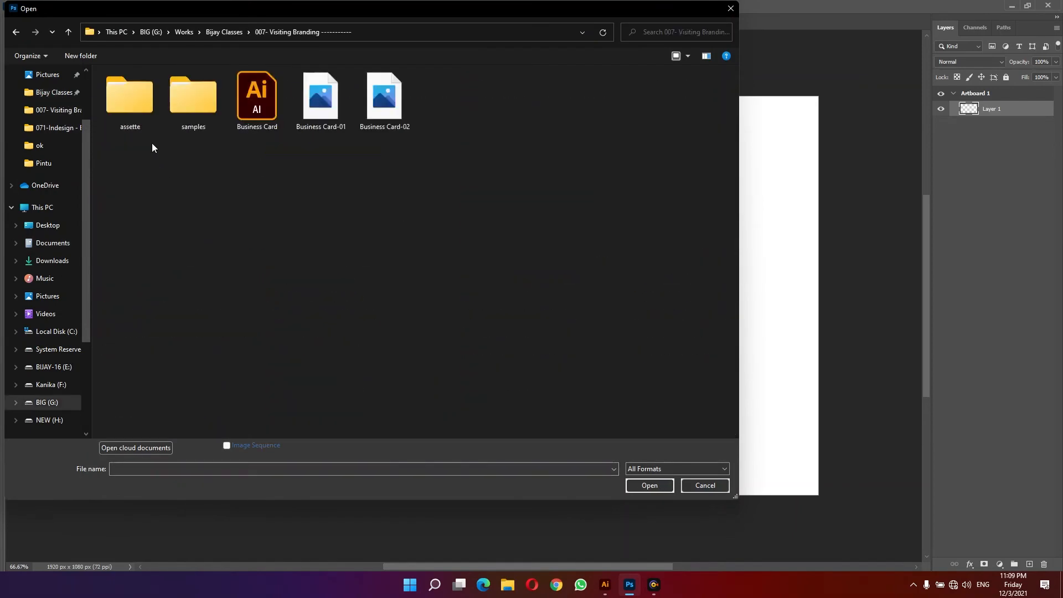
double_click(128, 94)
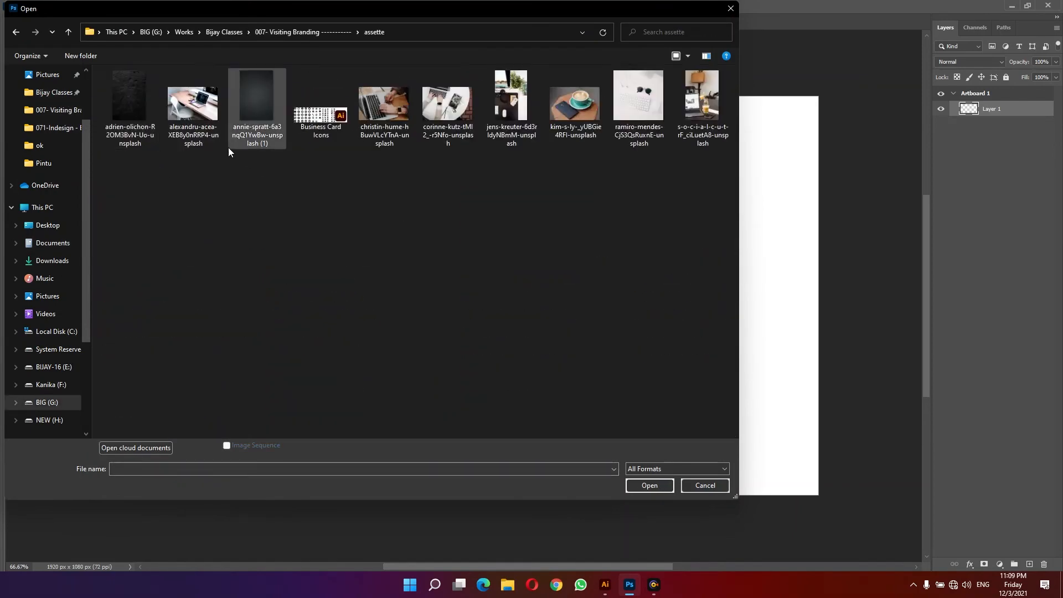
double_click(248, 98)
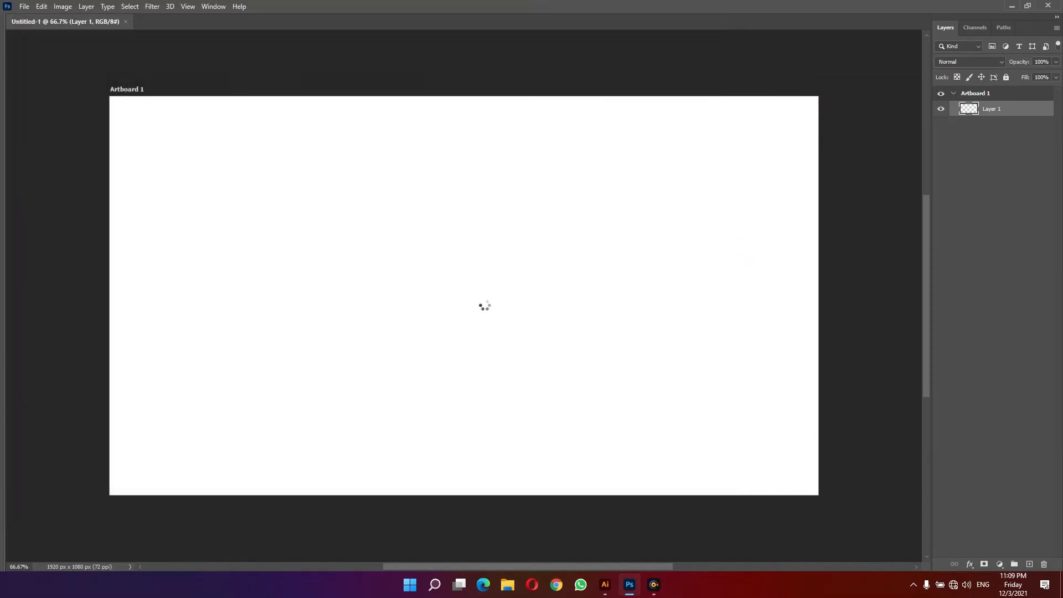
key(ctrl+a)
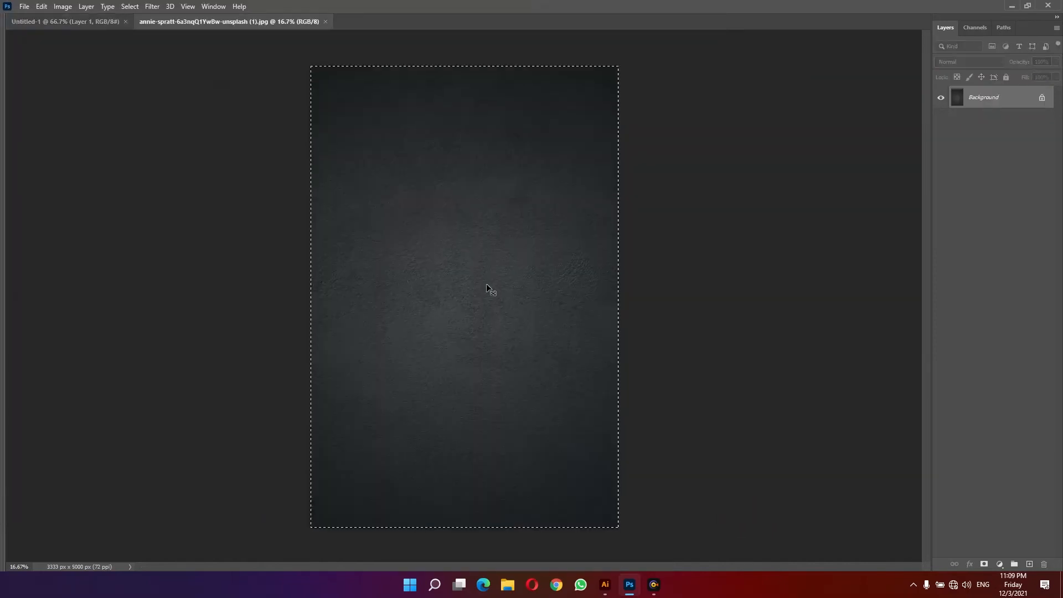
key(ctrl+x)
key(ctrl+w)
click(525, 231)
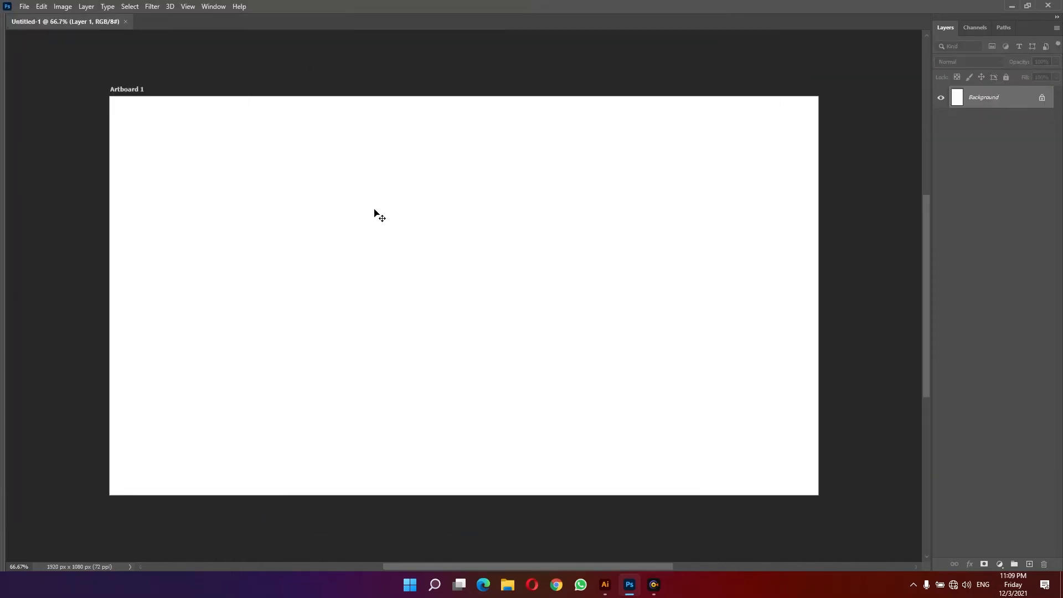
key(ctrl+v)
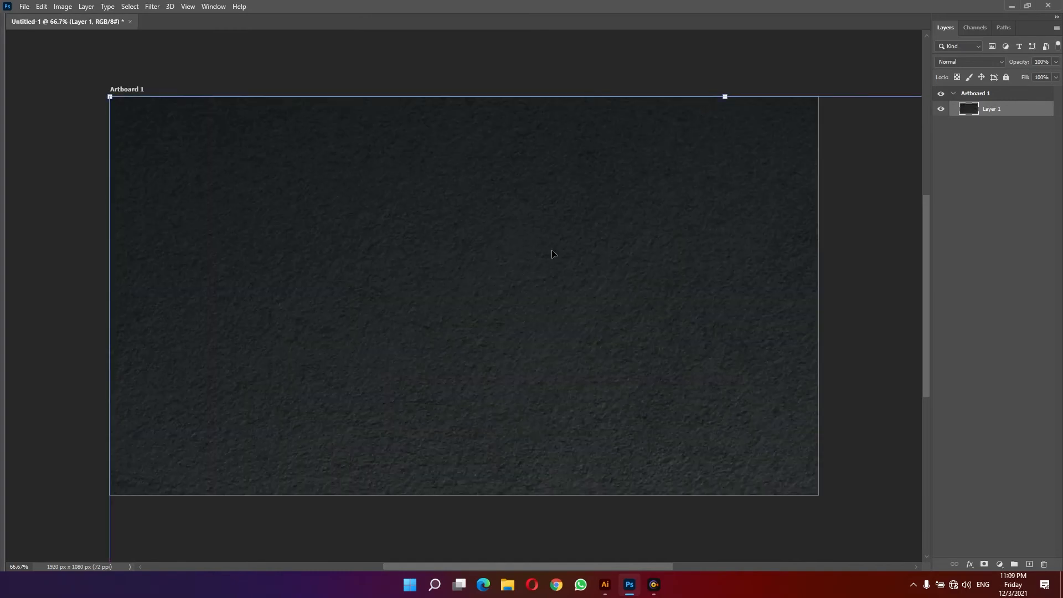
drag(529, 270, 353, 172)
drag(528, 360, 480, 373)
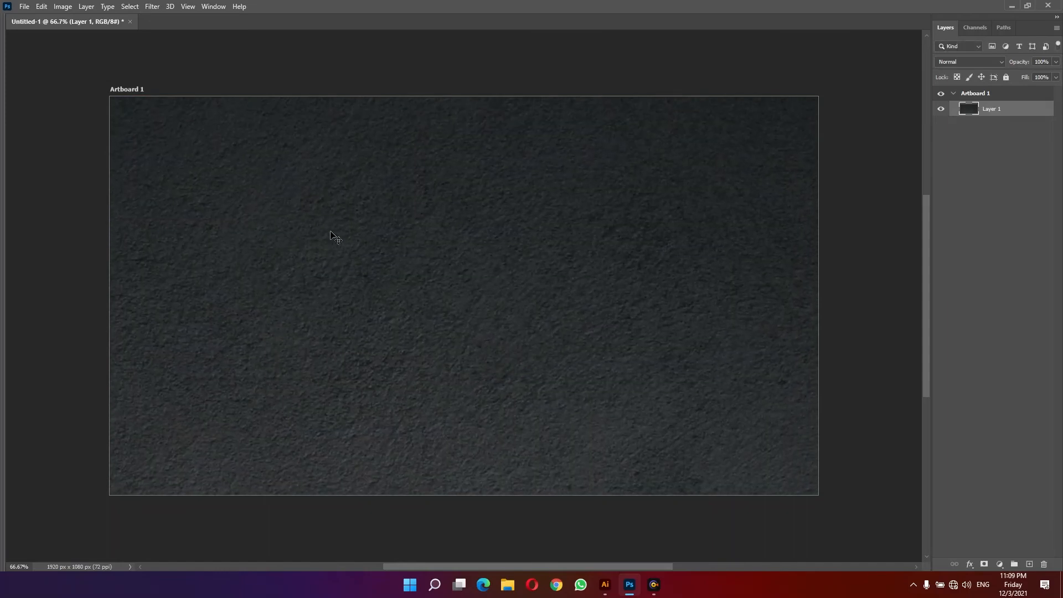
- Open the exported Business Card-01 and Business Card-02 JPEGs and select all of the back card
key(ctrl+o)
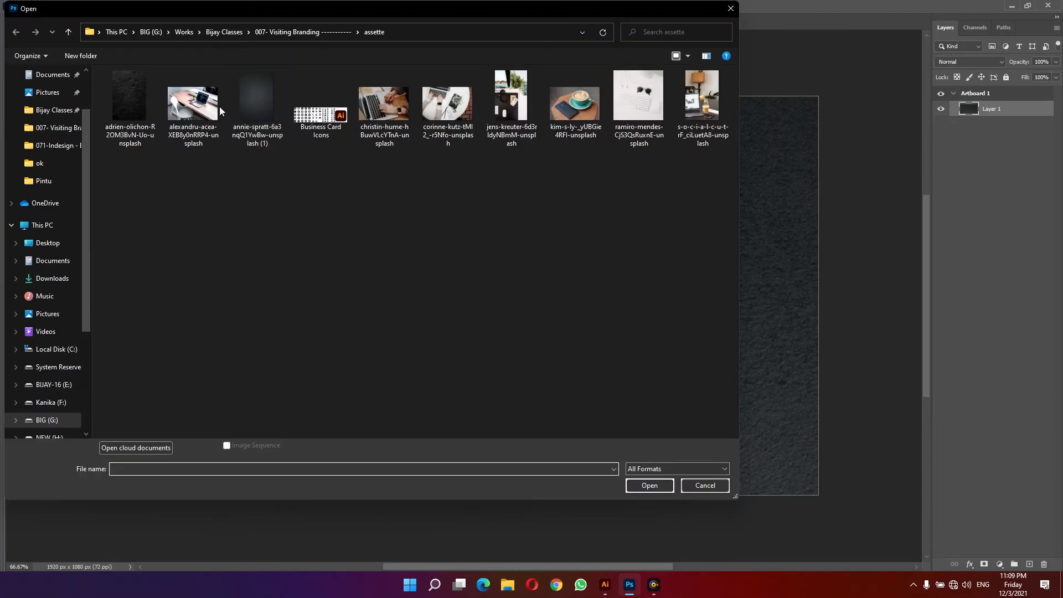
click(294, 32)
drag(319, 160, 409, 96)
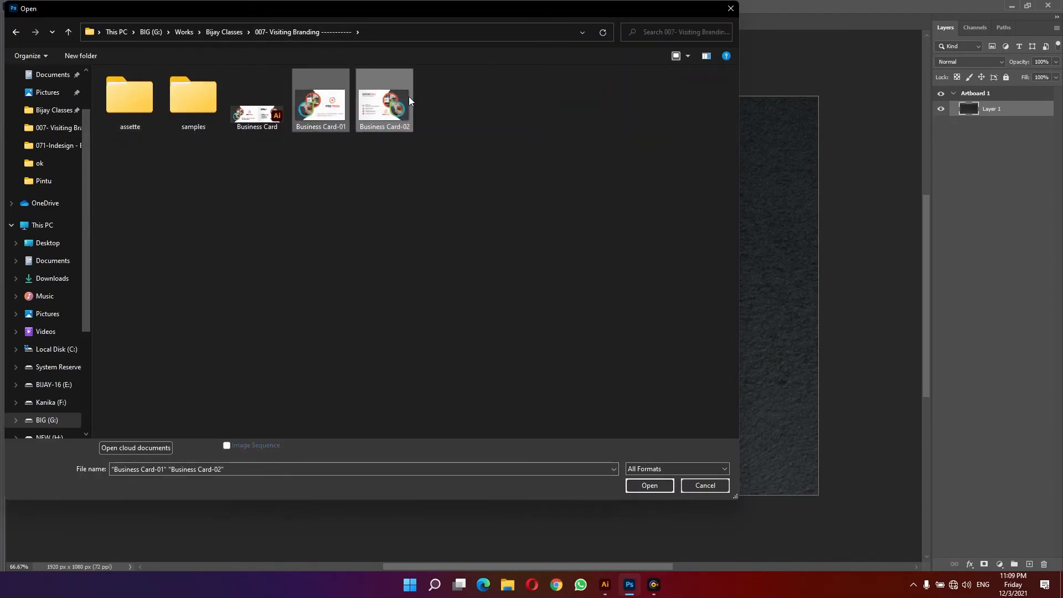
double_click(409, 96)
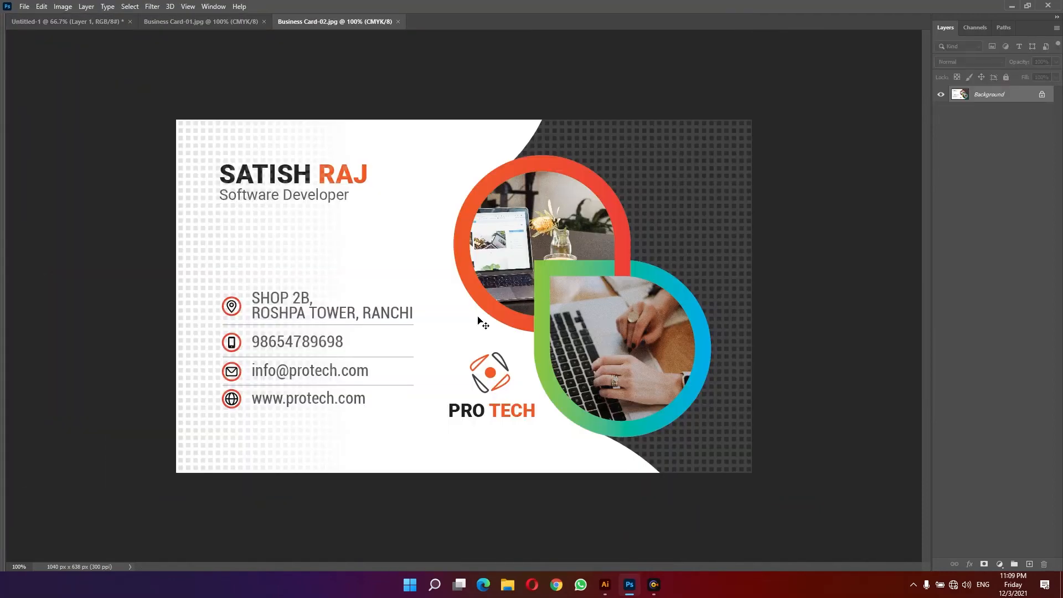
key(ctrl+a)
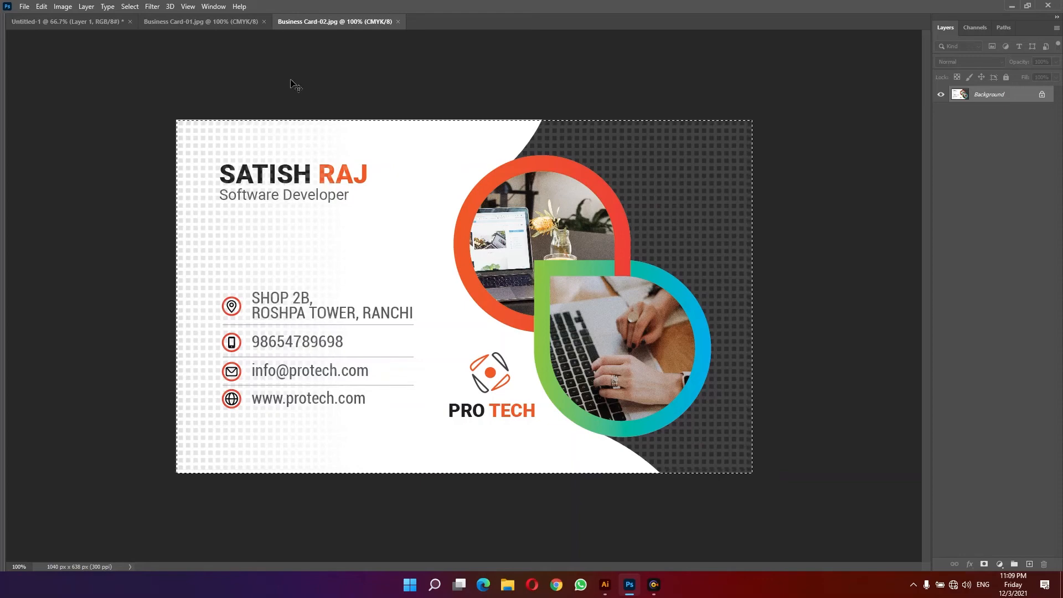
- Close Business Card-01 without saving its changes and copy the selected back-card image
click(208, 22)
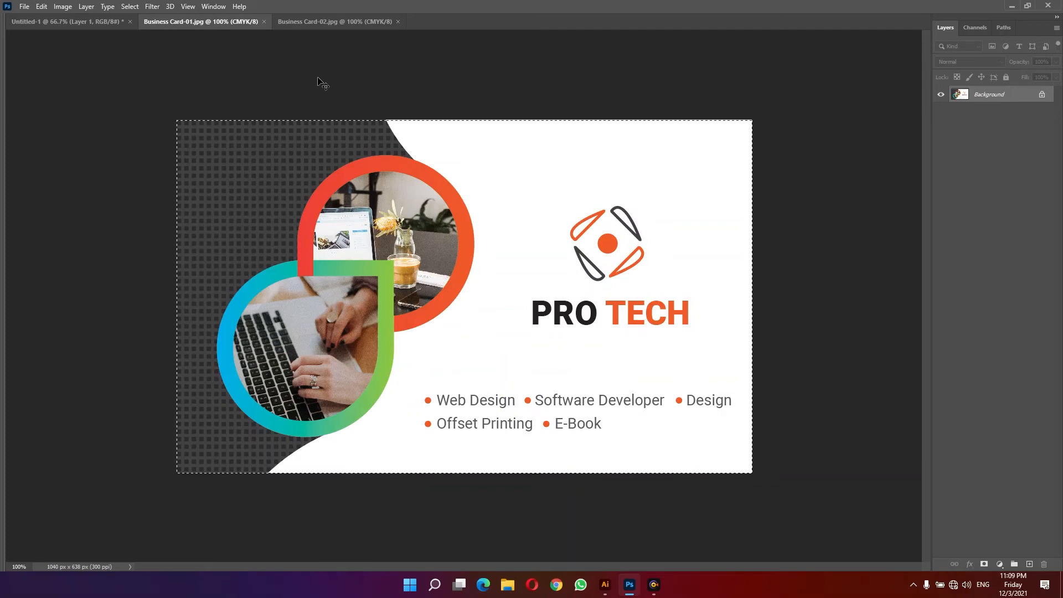
key(ctrl+BackSpace)
key(ctrl+w)
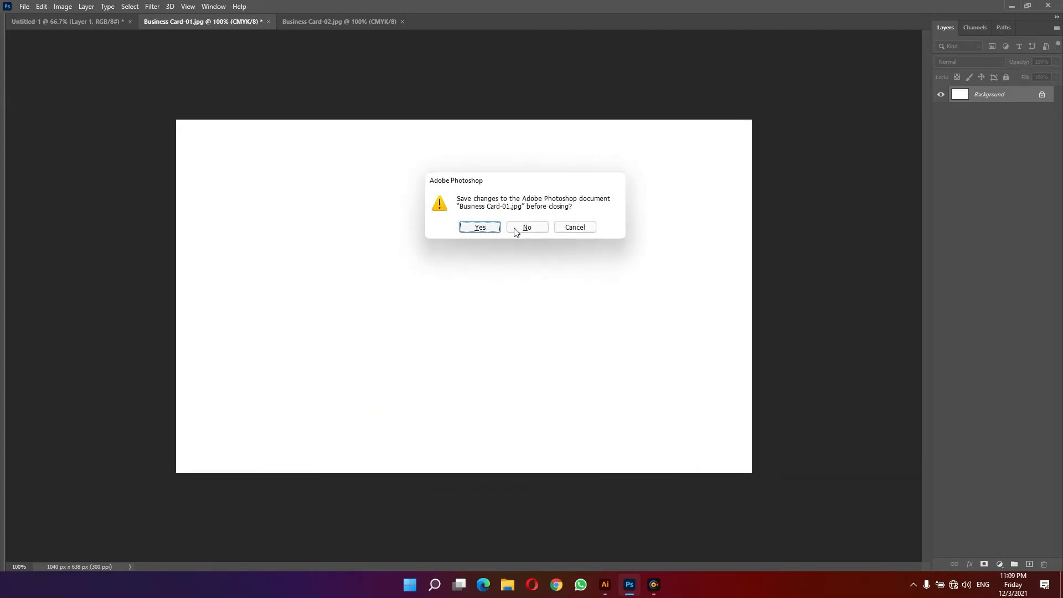
click(521, 229)
key(ctrl+c)
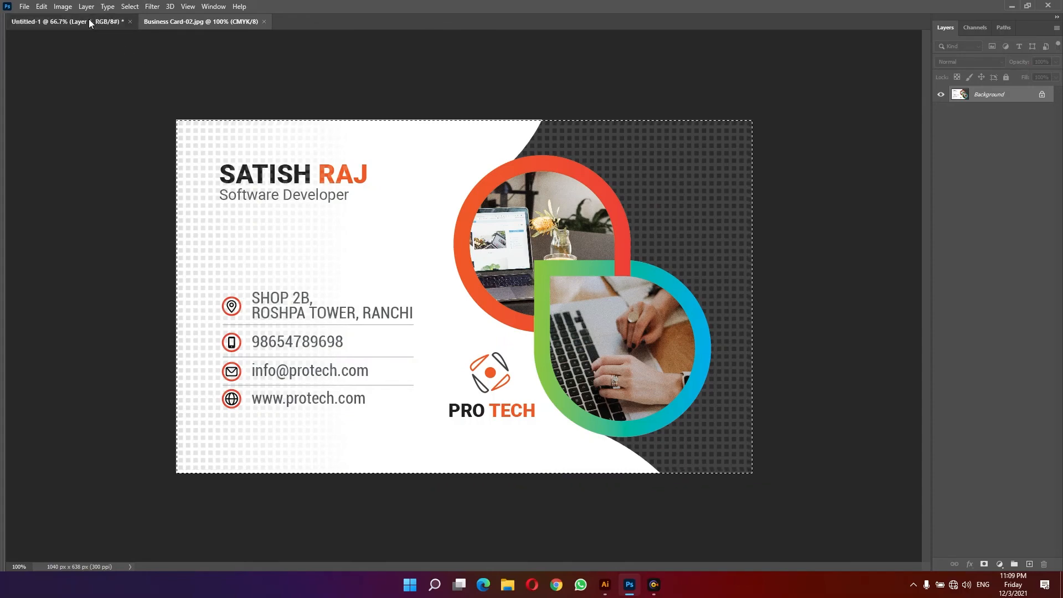
- Paste the back-card image into the new mockup document
click(89, 20)
key(ctrl+v)
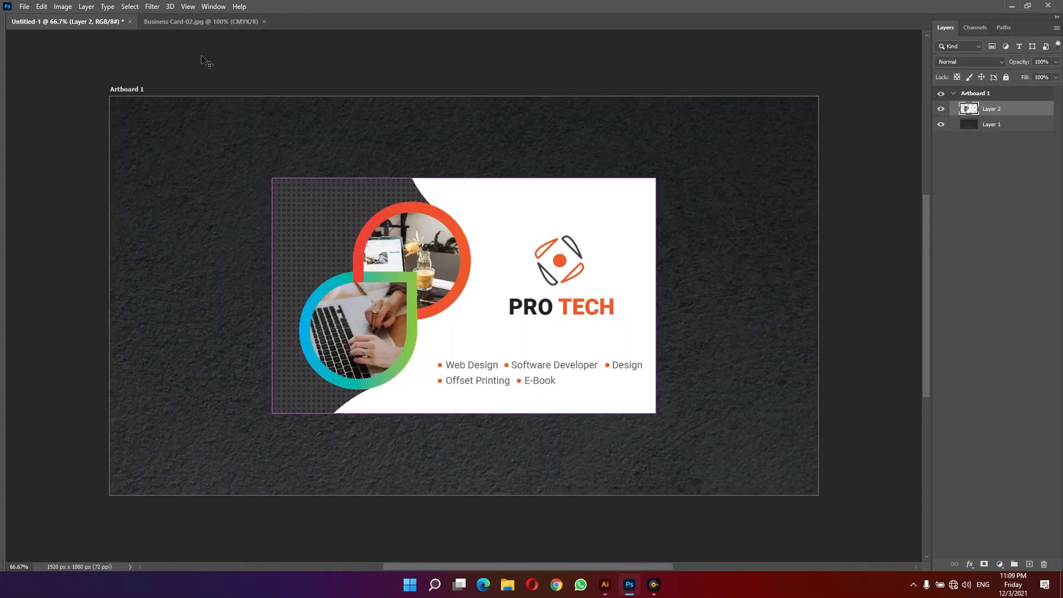
- Copy the front-card image from Business Card-02 and close that file without saving
click(188, 21)
key(ctrl+BackSpace)
key(ctrl+w)
click(528, 227)
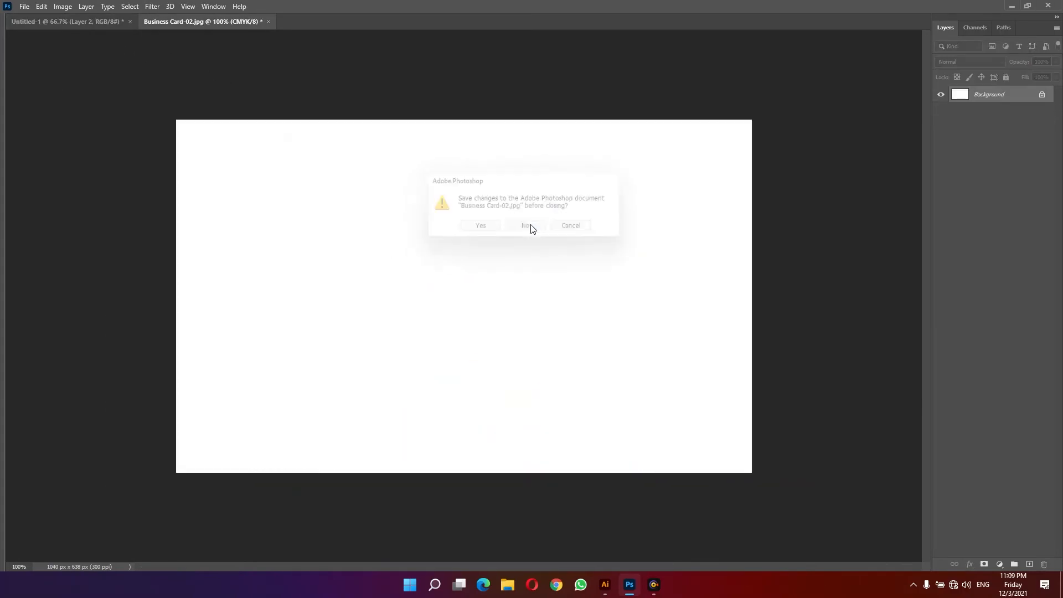
- Paste the front card into the mockup and move it below the back card
key(ctrl+v)
drag(474, 239, 636, 488)
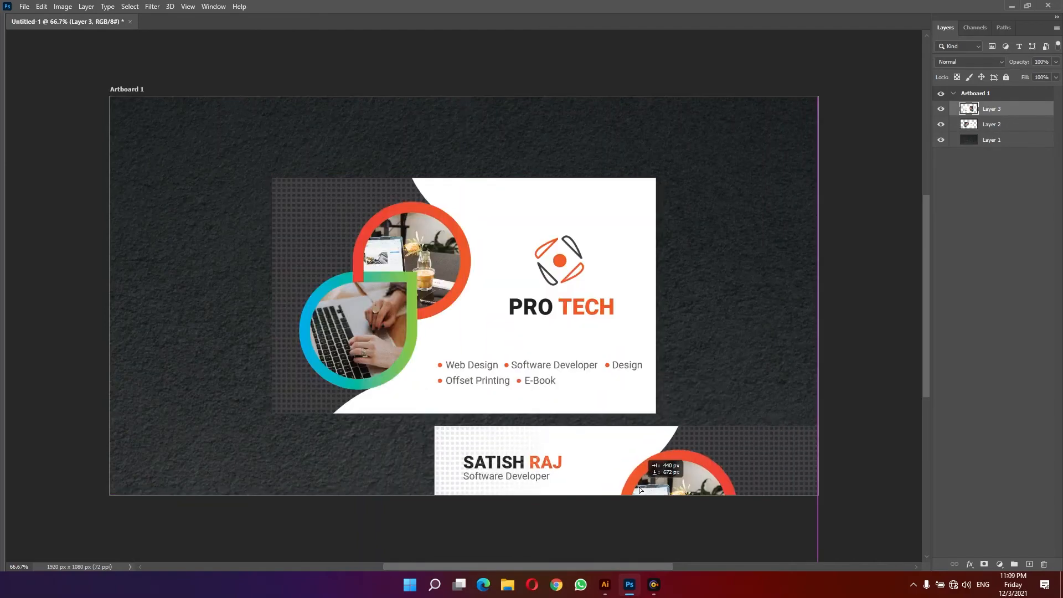
- Select both card layers, move them up and scale them down together on the texture
shift+click(1003, 128)
drag(505, 329, 424, 265)
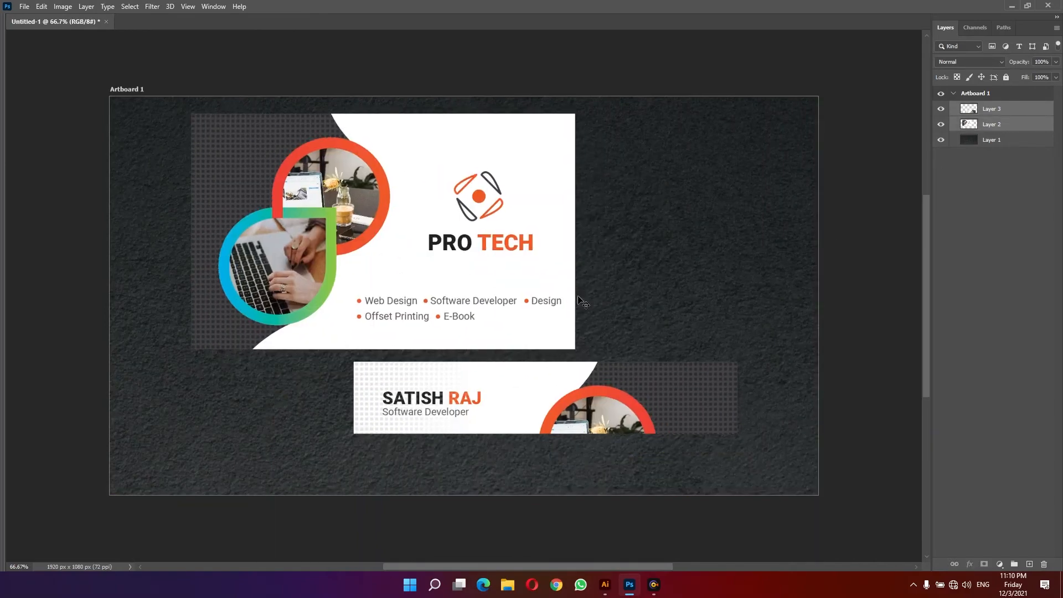
drag(649, 404, 629, 377)
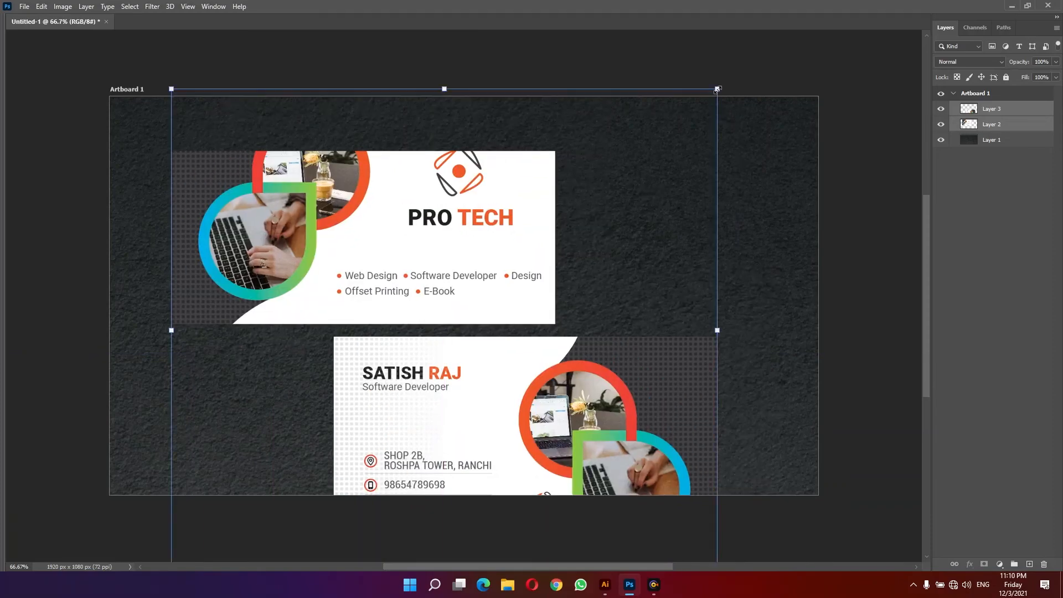
drag(717, 89, 625, 175)
drag(462, 260, 467, 250)
- Apply Perspective and distort the corners so both cards lie at an angle on the surface
right_click(467, 249)
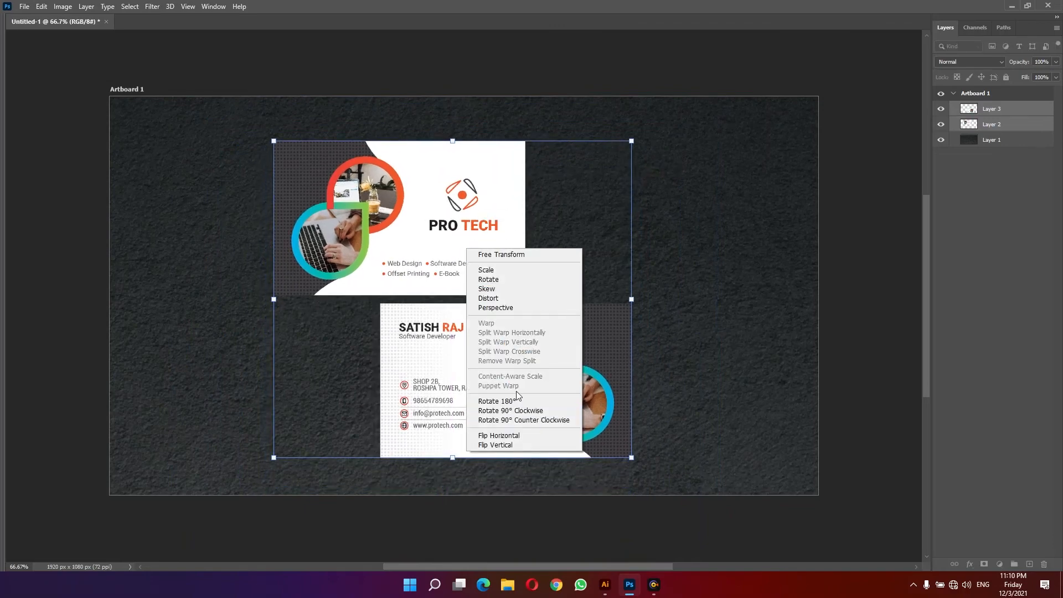
click(501, 308)
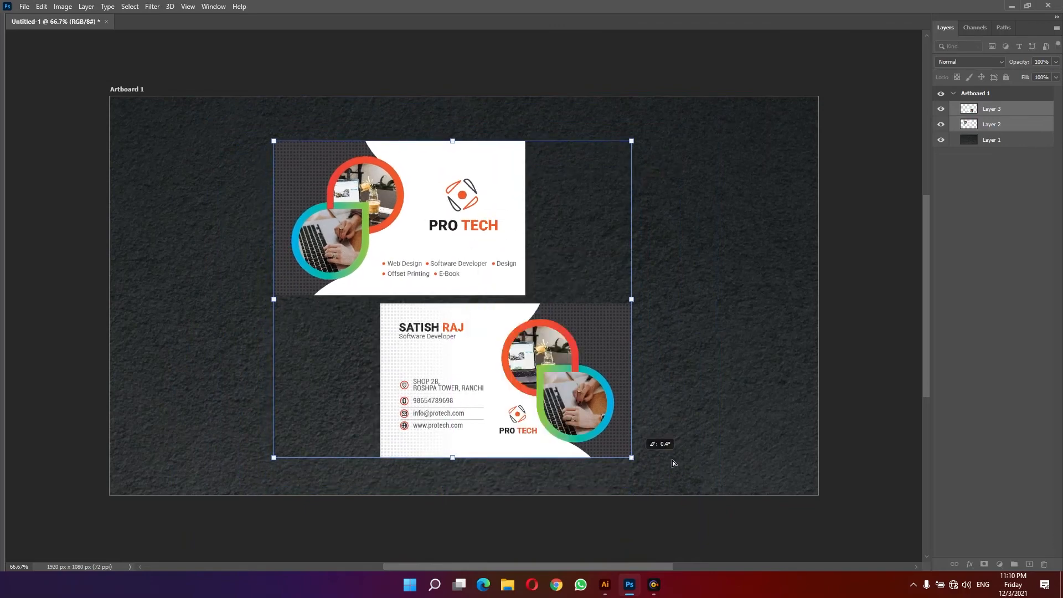
drag(672, 463, 720, 463)
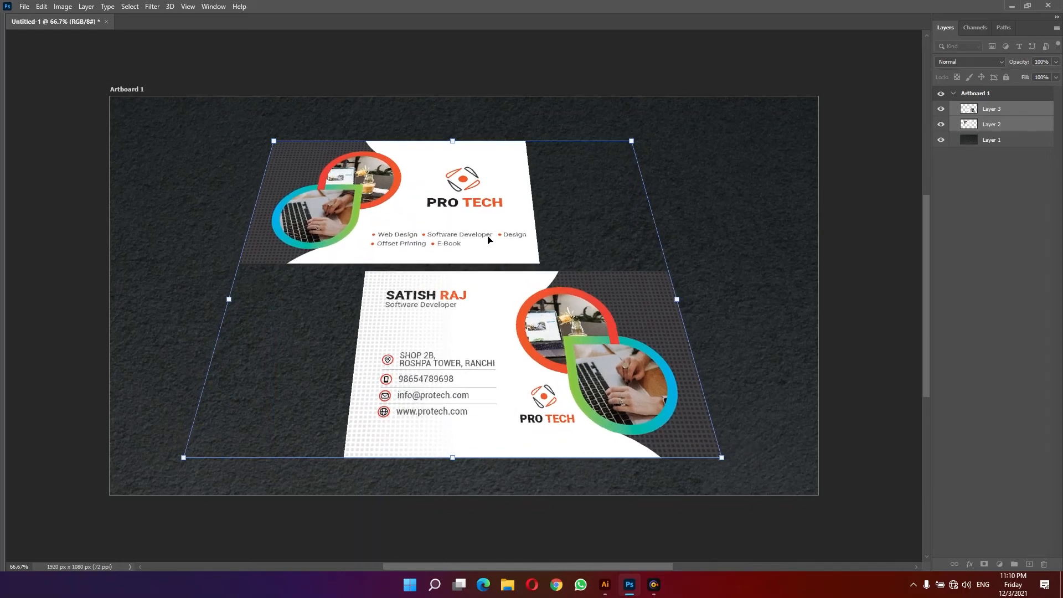
right_click(528, 166)
key(Escape)
drag(663, 143, 592, 195)
drag(519, 343, 574, 370)
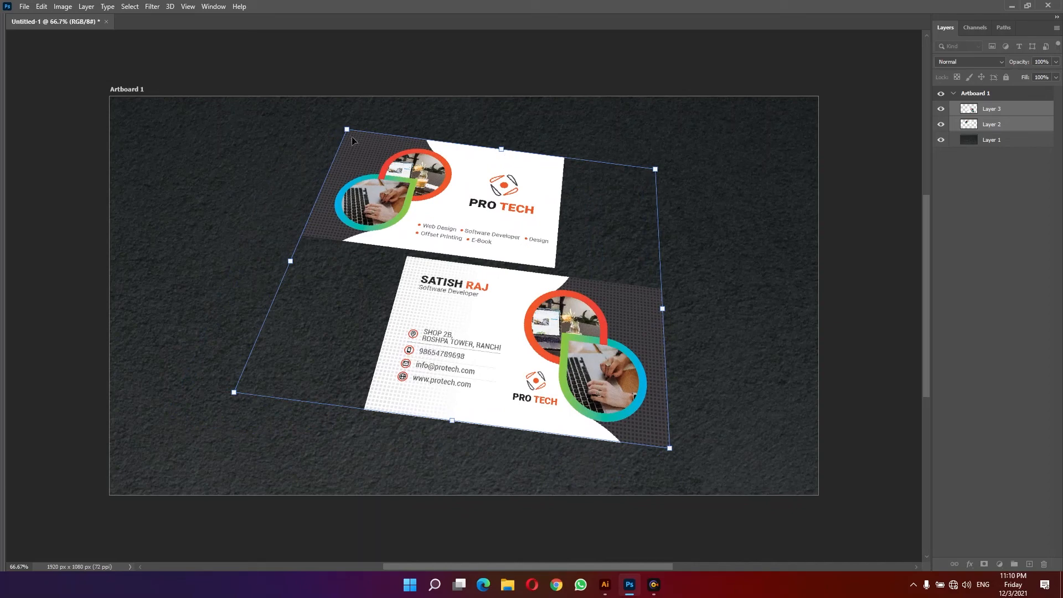
drag(347, 131, 354, 171)
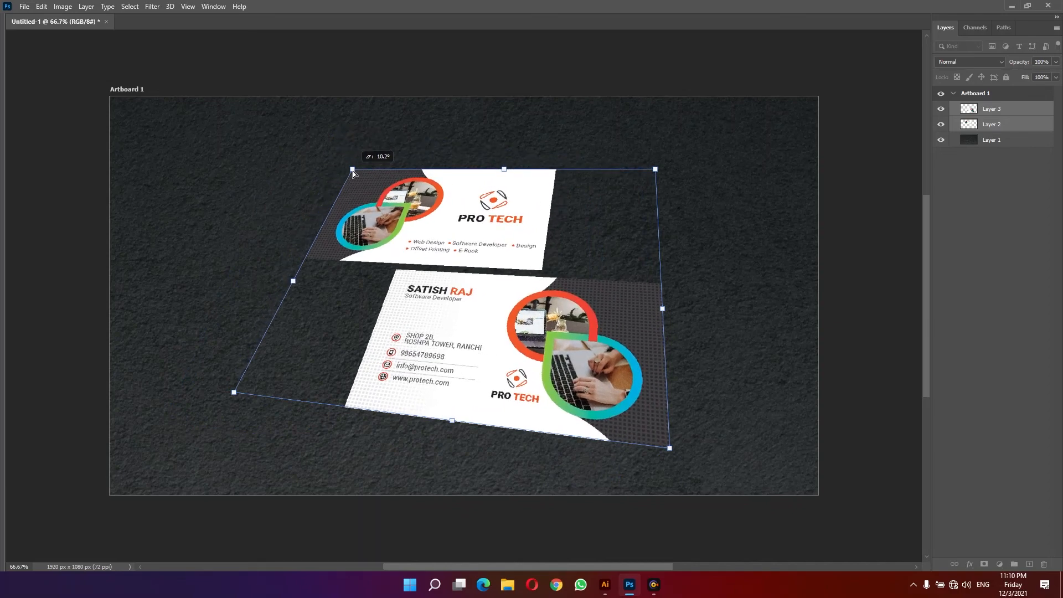
mouse_move(655, 171)
mouse_down()
mouse_move(653, 208)
mouse_move(658, 188)
mouse_up()
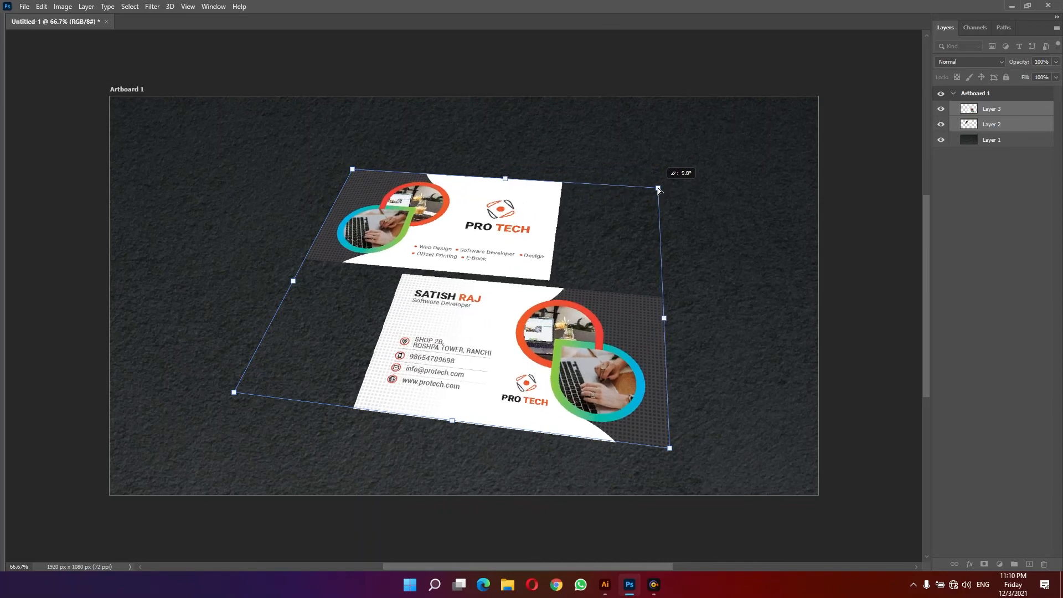
drag(232, 397, 237, 386)
key(Return)
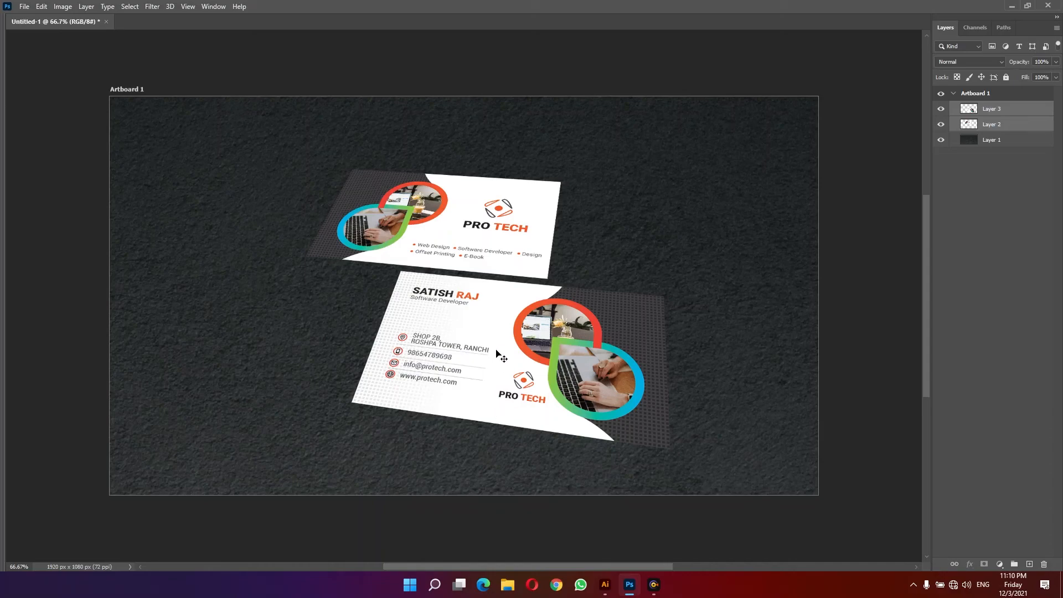
- Select the front-card layer, duplicate it and nudge the copy down three pixels
ctrl+click(565, 376)
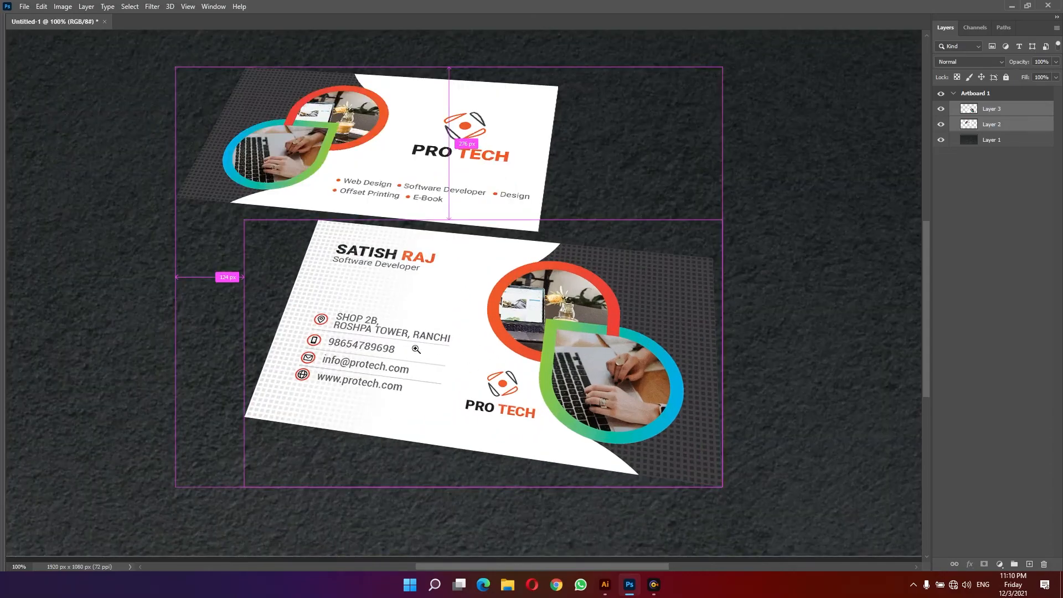
right_click(445, 350)
click(466, 364)
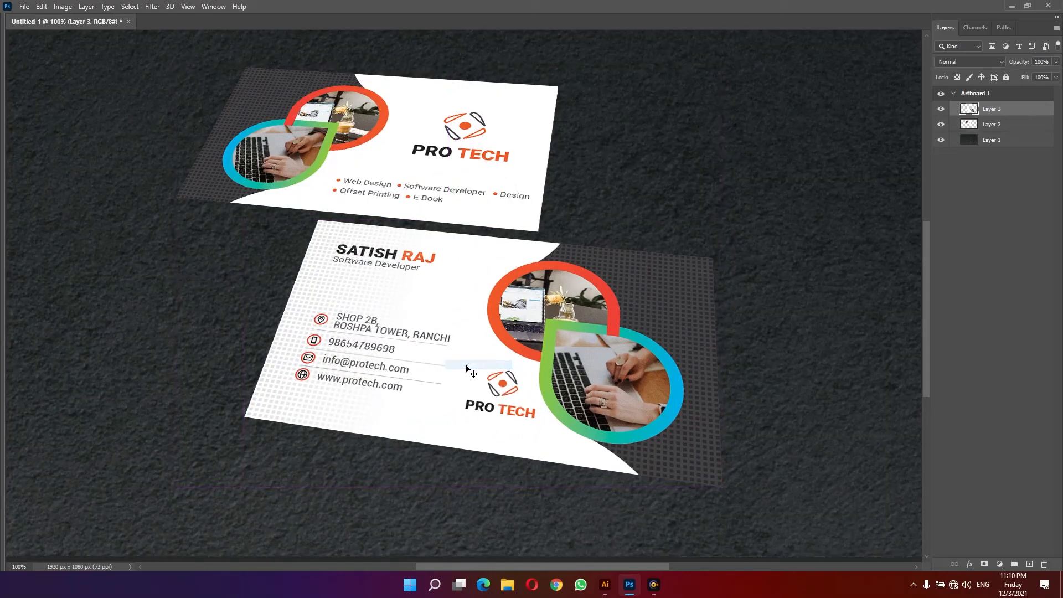
key(ctrl+j)
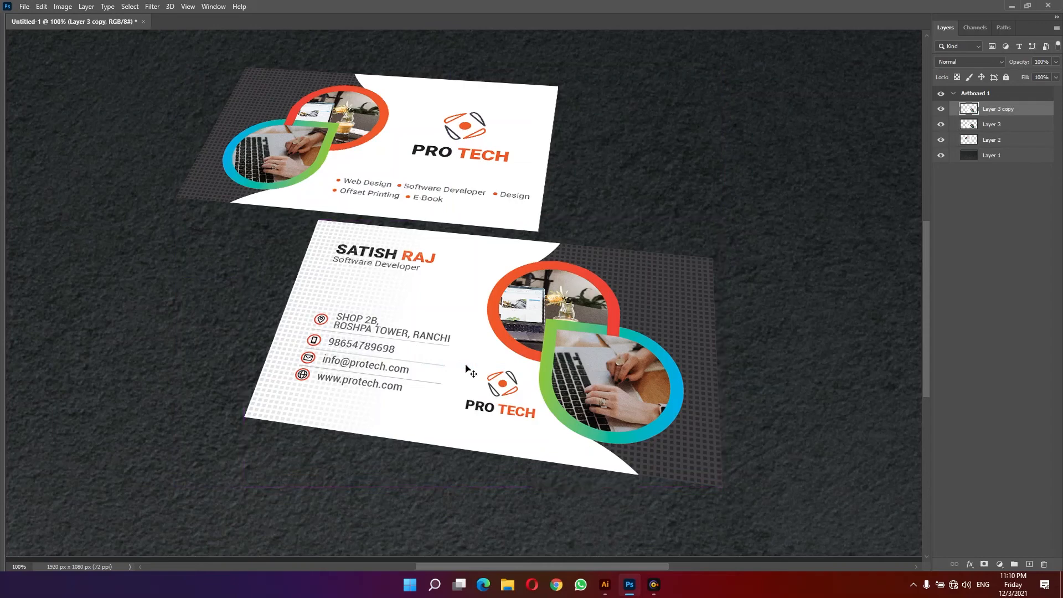
key(Down)
key(Down)
key(Down)
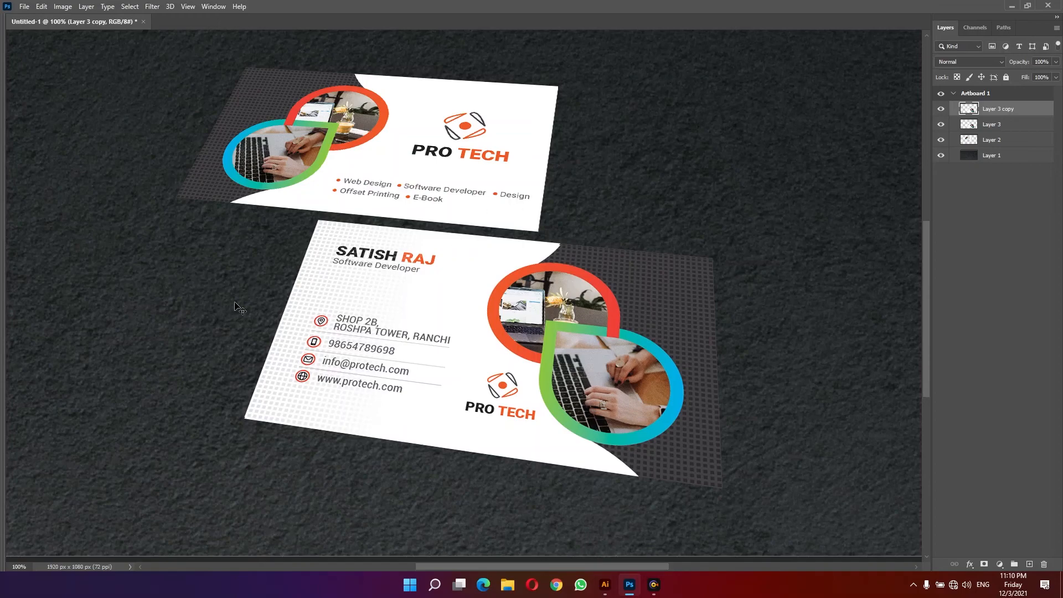
- Set the foreground colour to grey 909090
key(Tab)
click(8, 383)
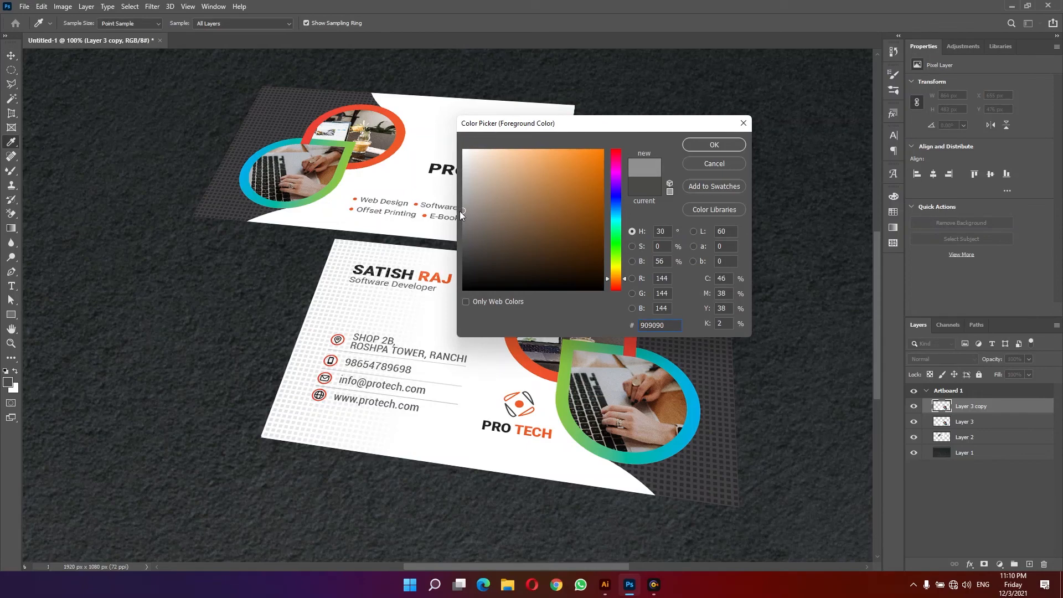
key(Return)
key(v)
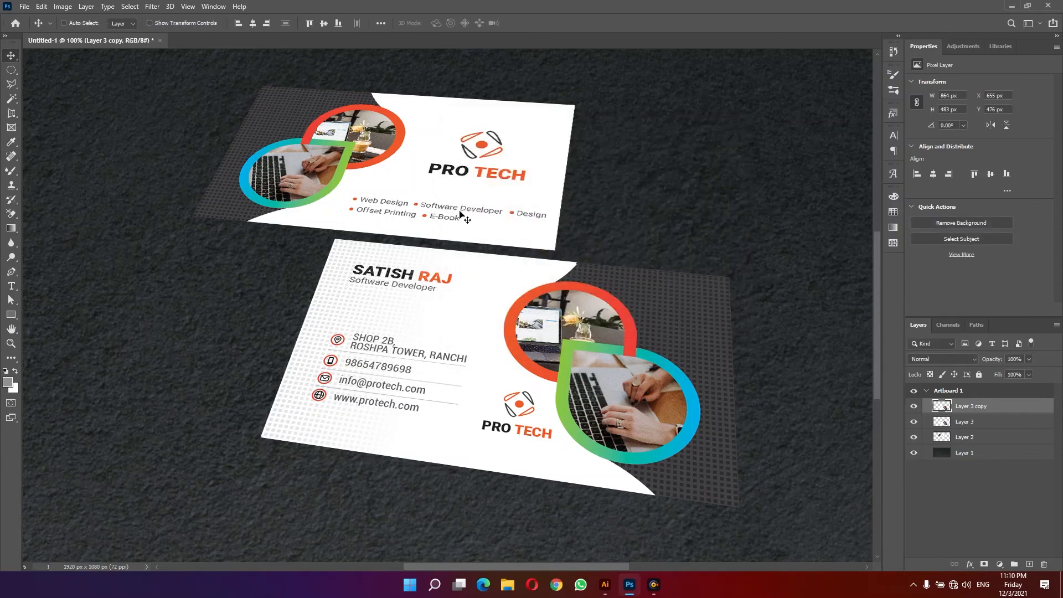
drag(299, 487, 231, 372)
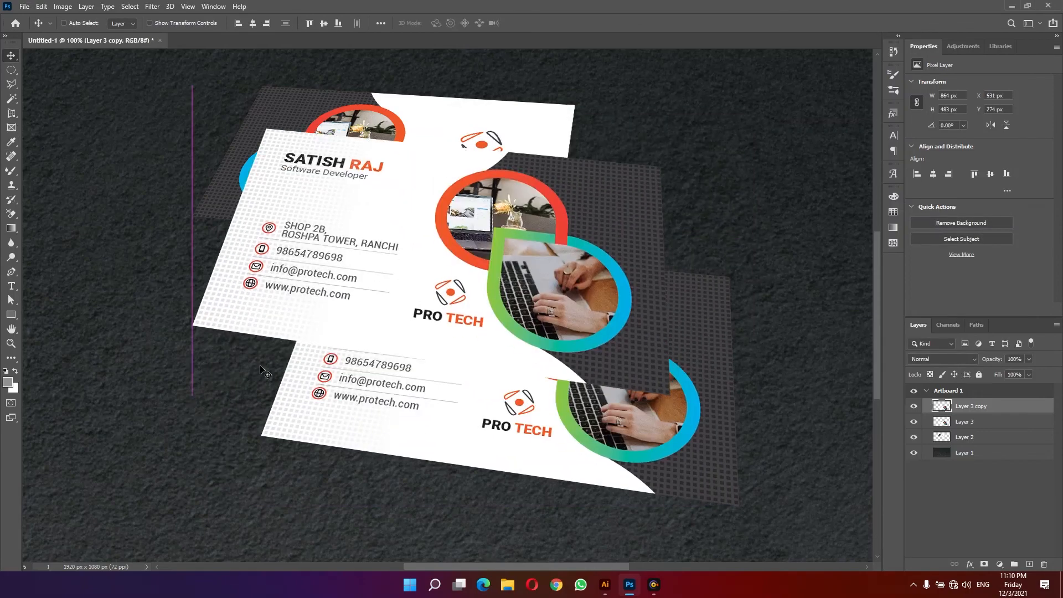
key(ctrl+z)
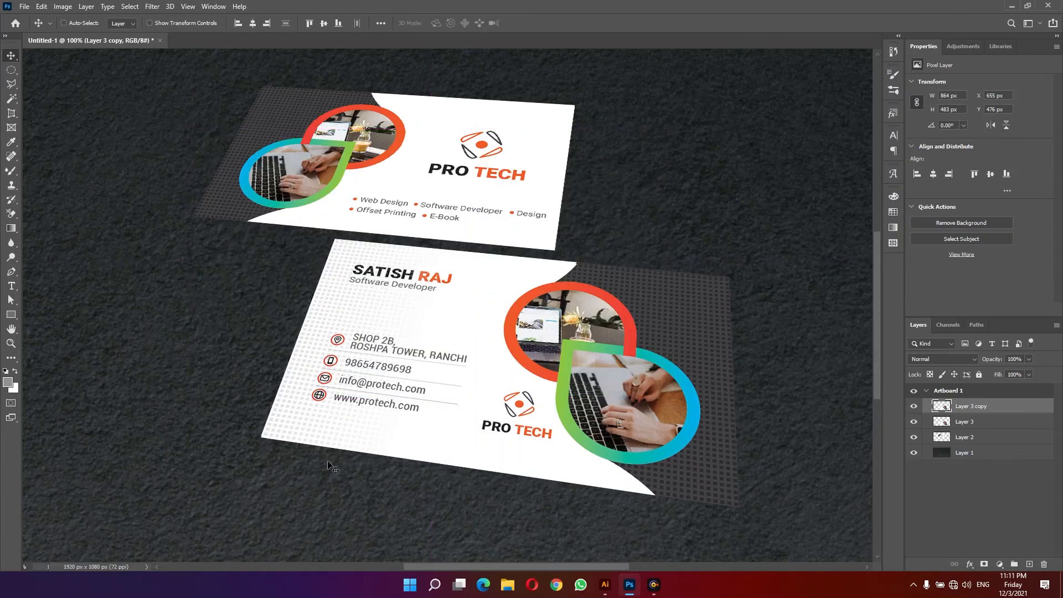
key(alt+BackSpace)
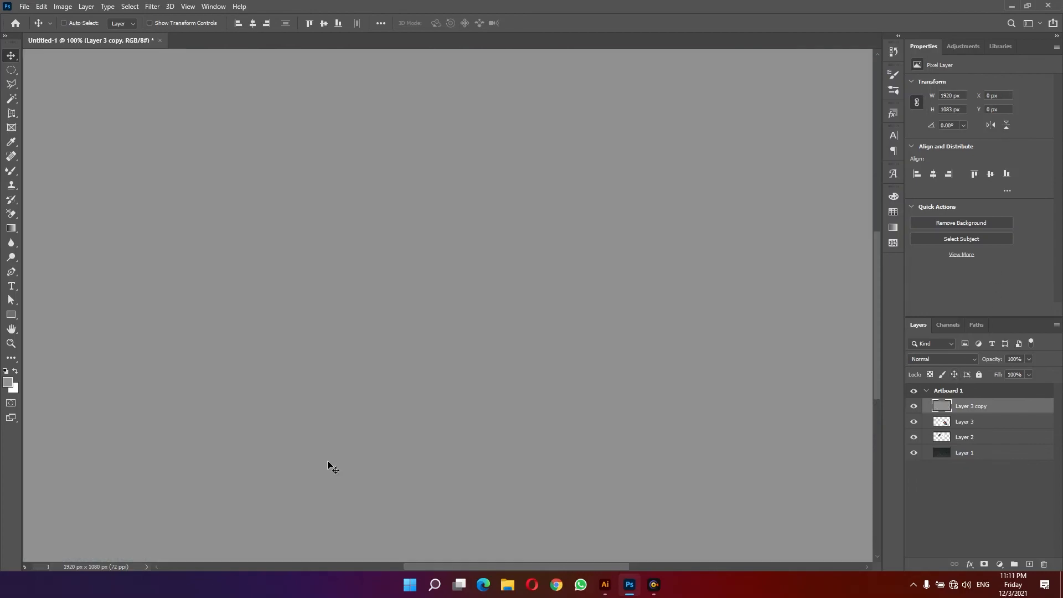
key(ctrl+z)
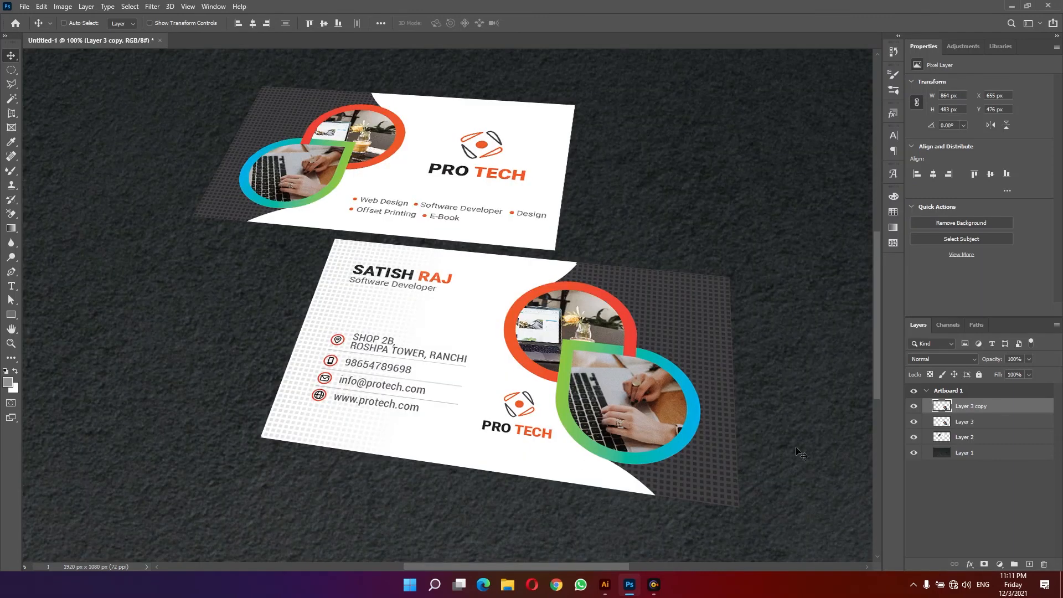
- Lock the copy's transparent pixels and fill it with the grey foreground colour
click(930, 375)
key(alt+BackSpace)
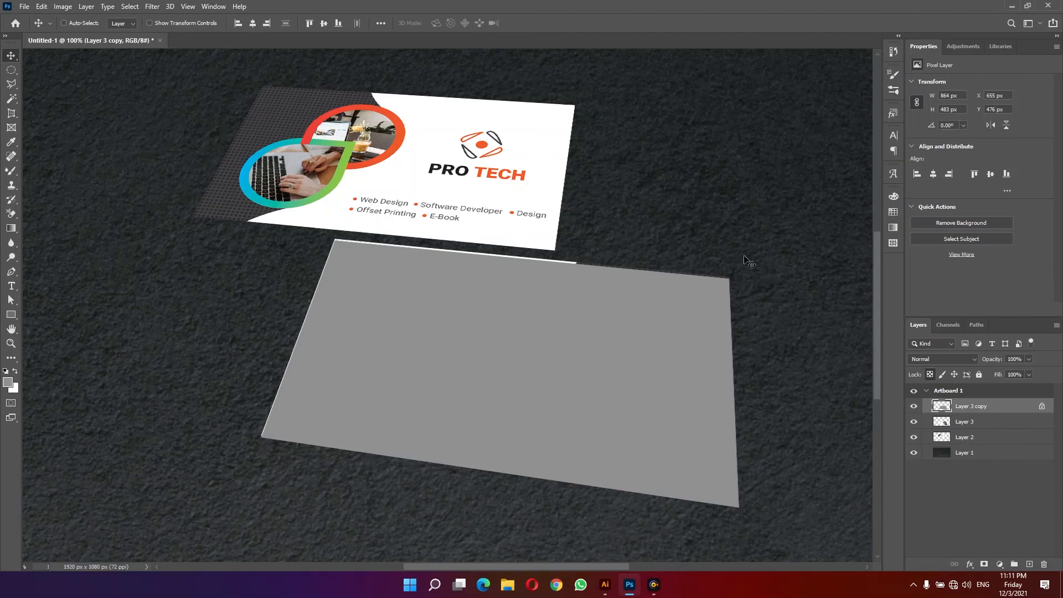
- Move the grey copy beneath the front card and nudge it to form a thin card edge
click(929, 375)
key(ctrl+bracketleft)
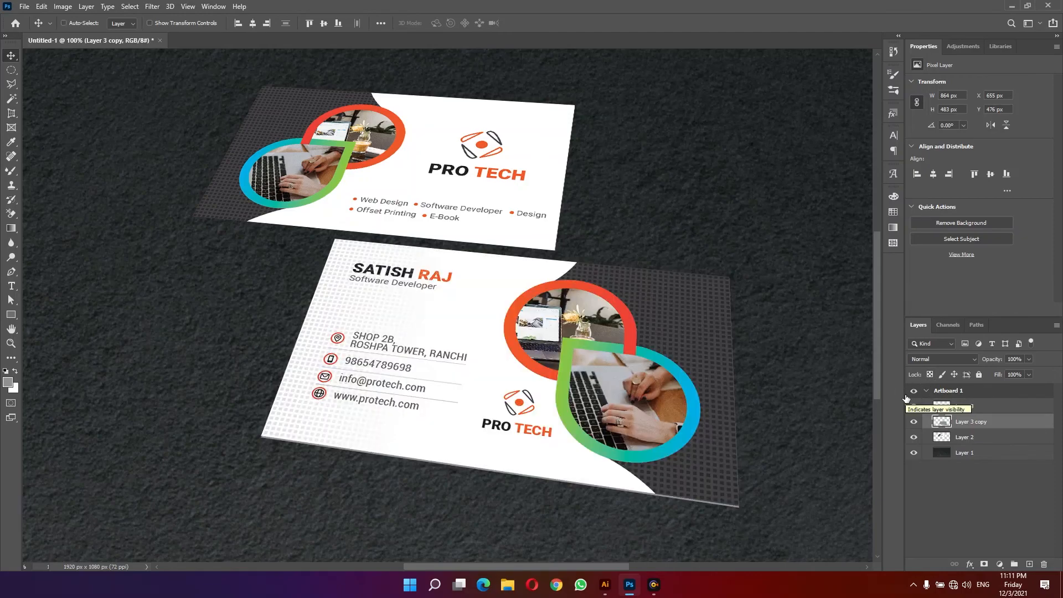
key(Right)
key(Right)
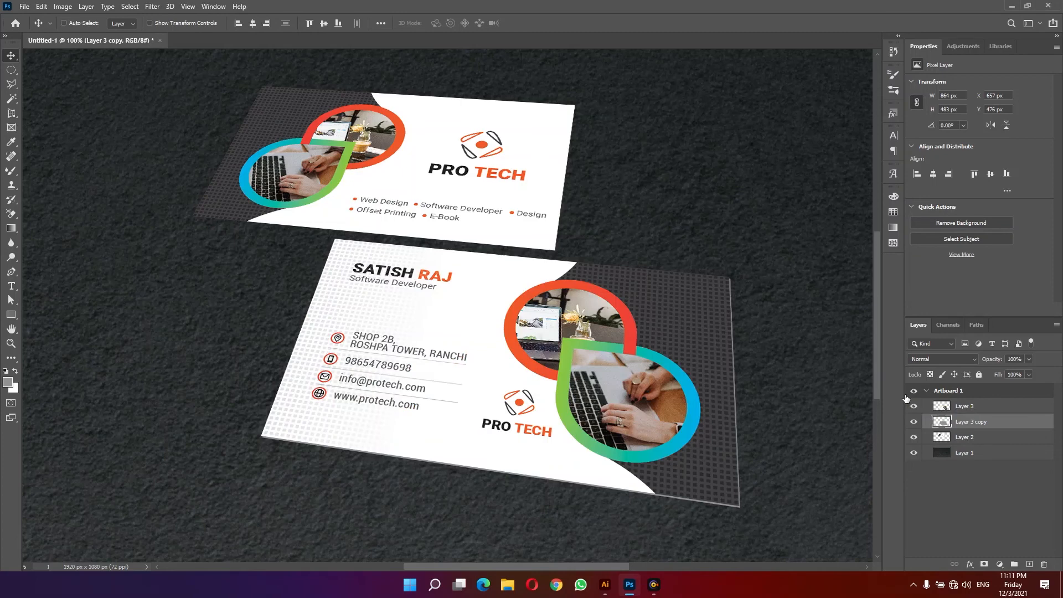
key(Up)
key(Left)
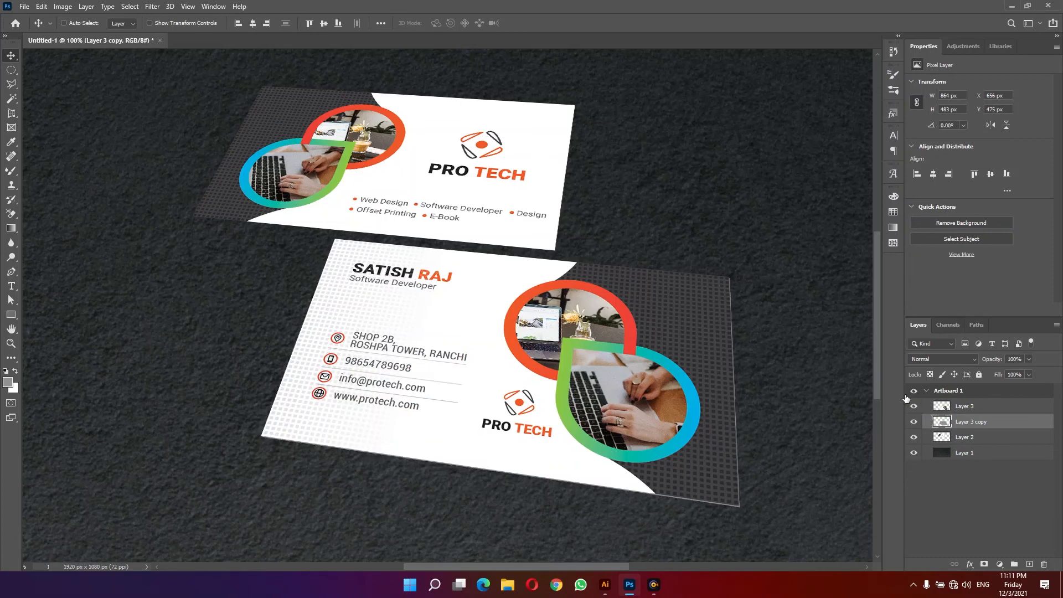
key(Right)
- Darken the grey edge layer with a Curves adjustment pulling the midpoint down
key(ctrl+m)
drag(721, 95, 645, 44)
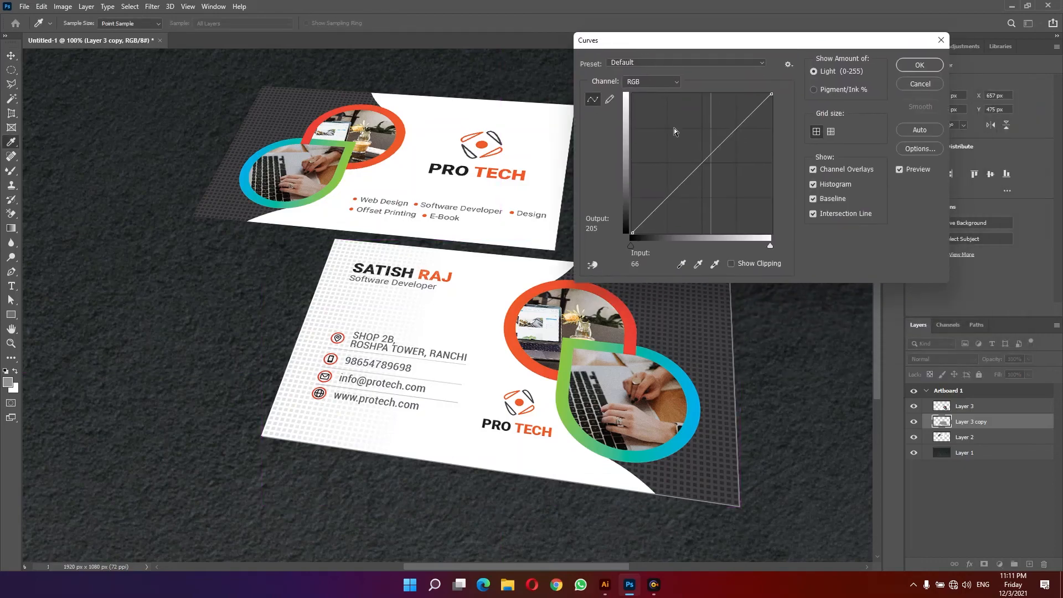
drag(713, 152, 713, 184)
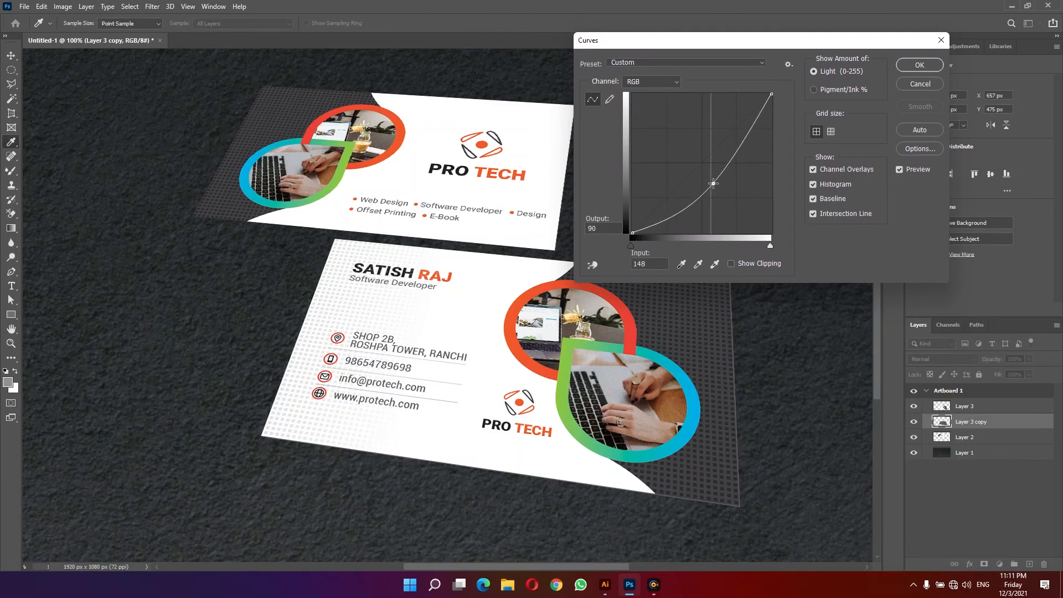
click(919, 64)
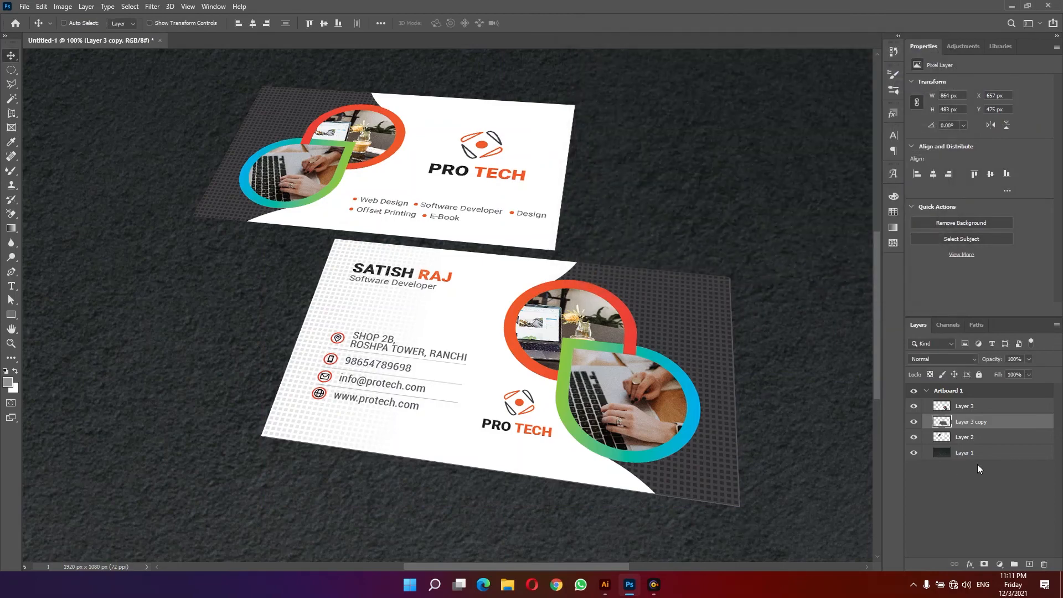
- Merge the front card layer with its grey edge copy into one layer
click(915, 437)
click(914, 438)
click(915, 406)
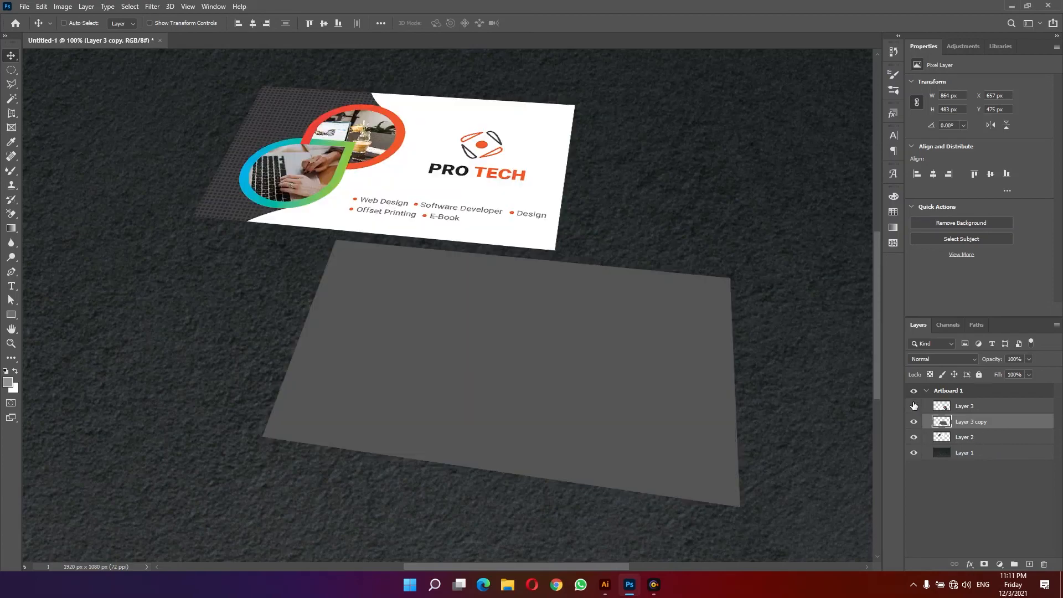
click(914, 406)
click(969, 408)
shift+click(993, 424)
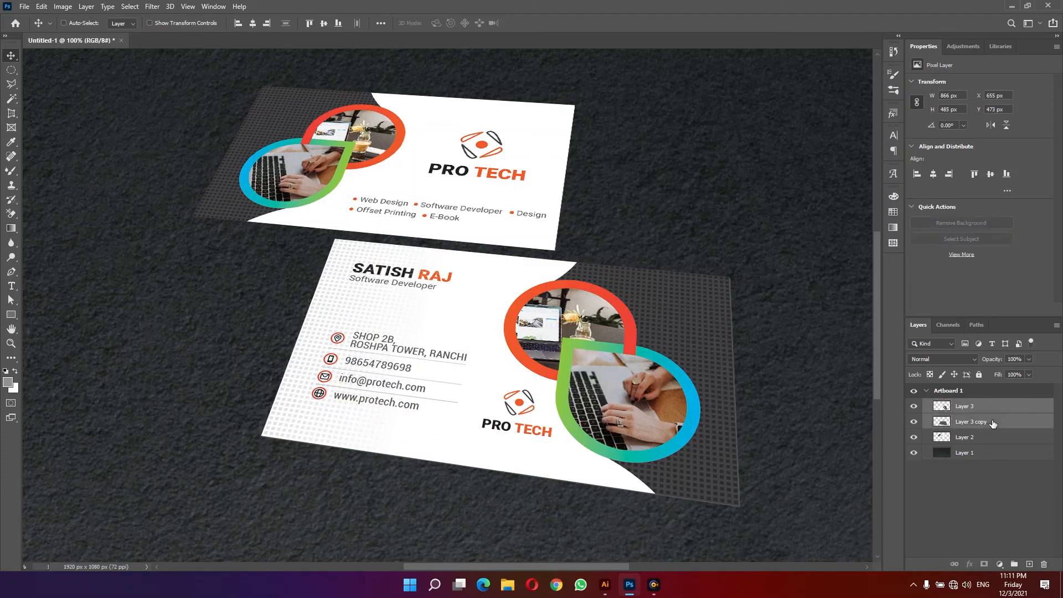
key(ctrl+e)
- Select the back-card layer, duplicate it, lock its transparency and fill the copy with grey
right_click(449, 176)
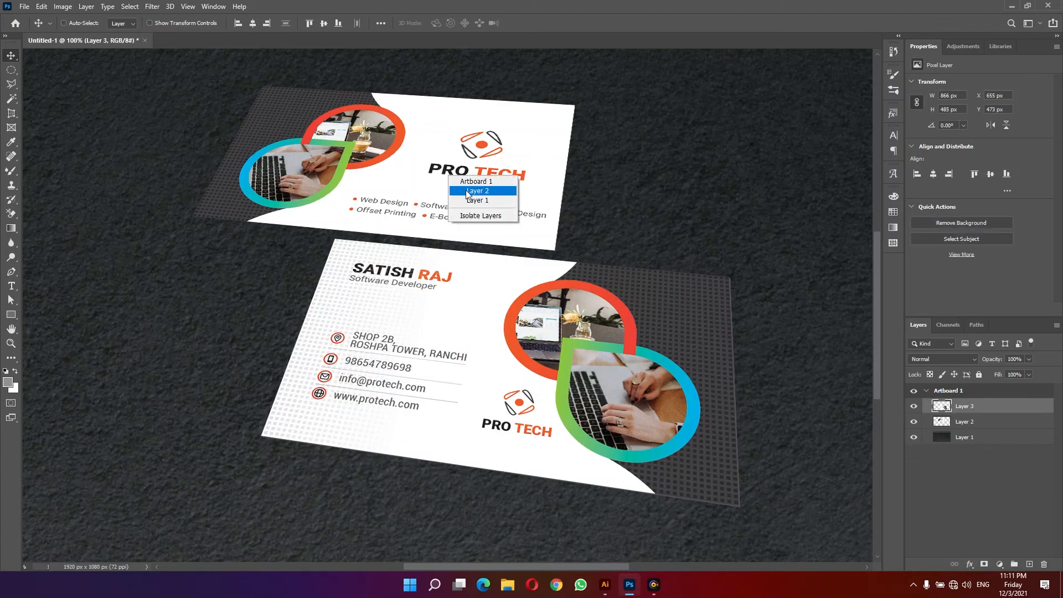
click(468, 191)
key(ctrl+j)
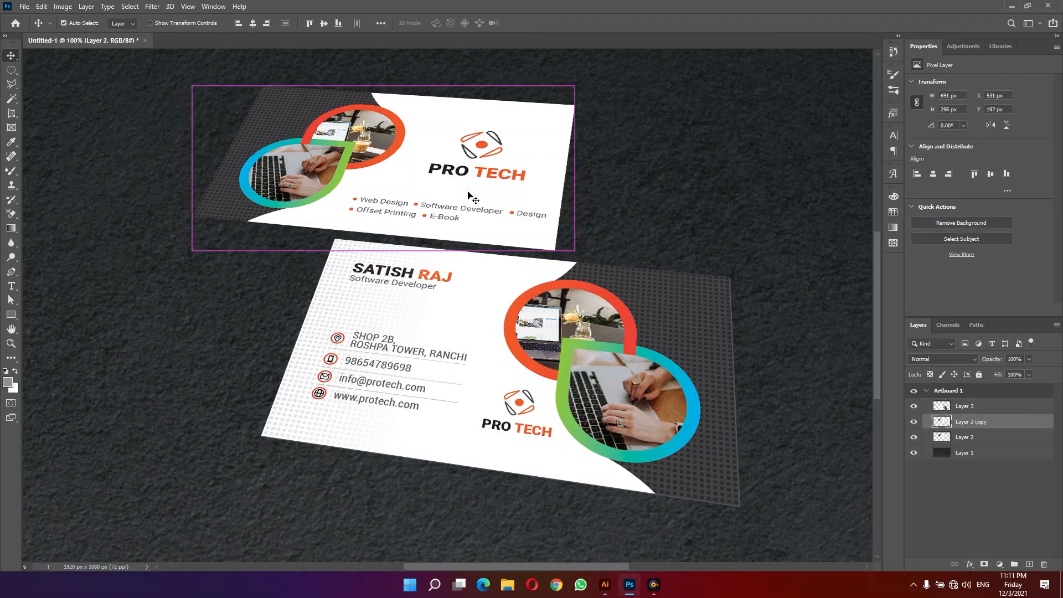
click(933, 376)
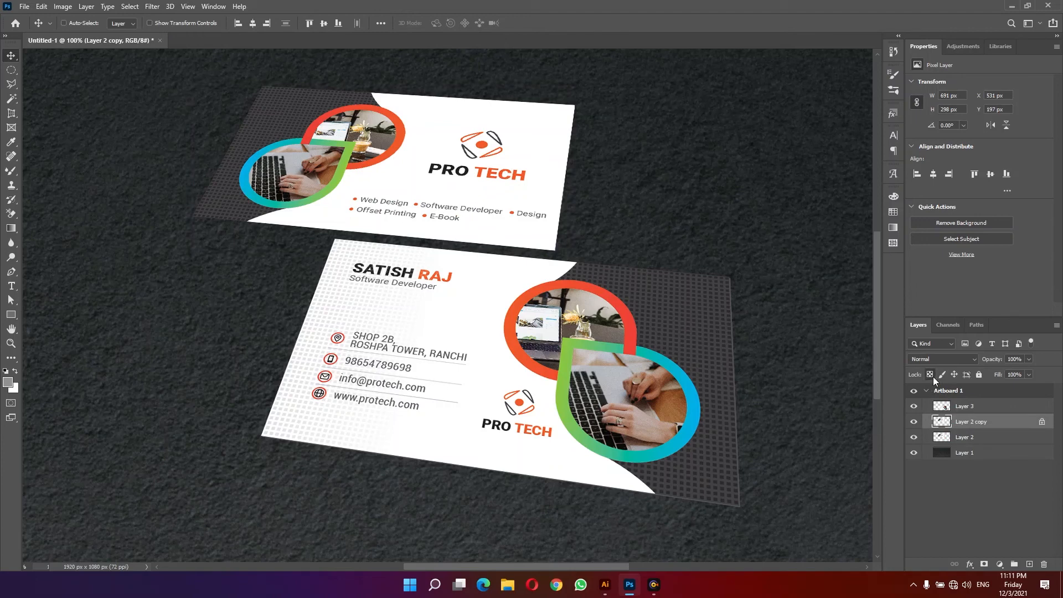
key(alt+BackSpace)
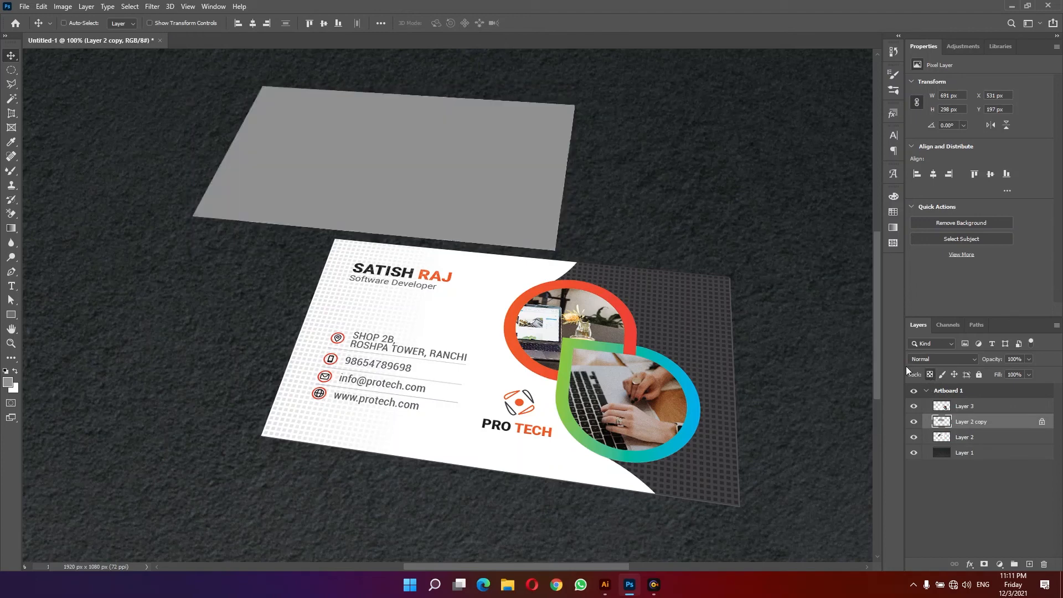
- Darken the grey back-card copy by reapplying the last Curves adjustment
key(ctrl)
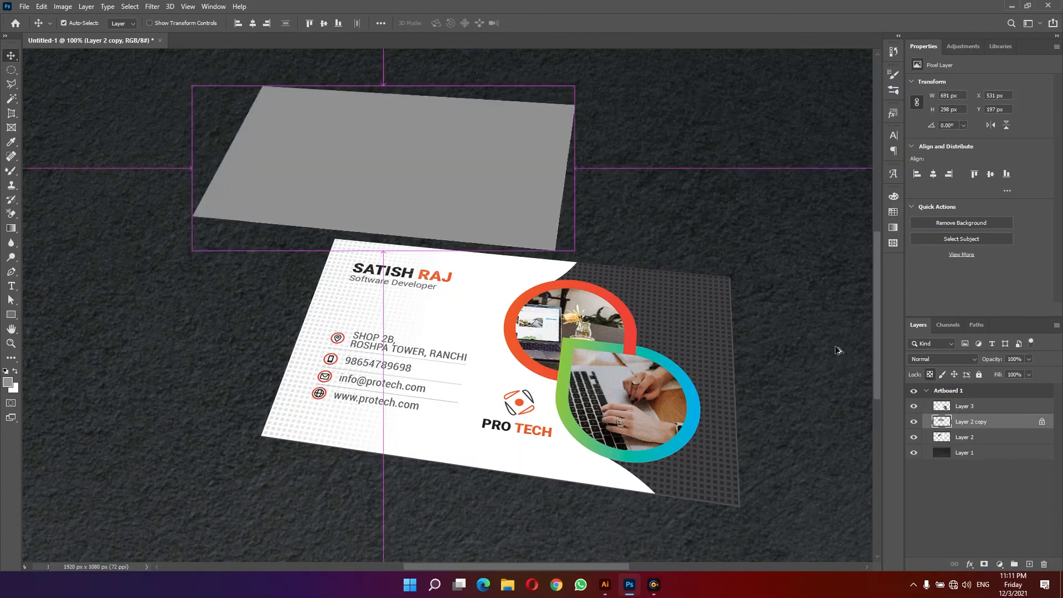
key(ctrl+alt+m)
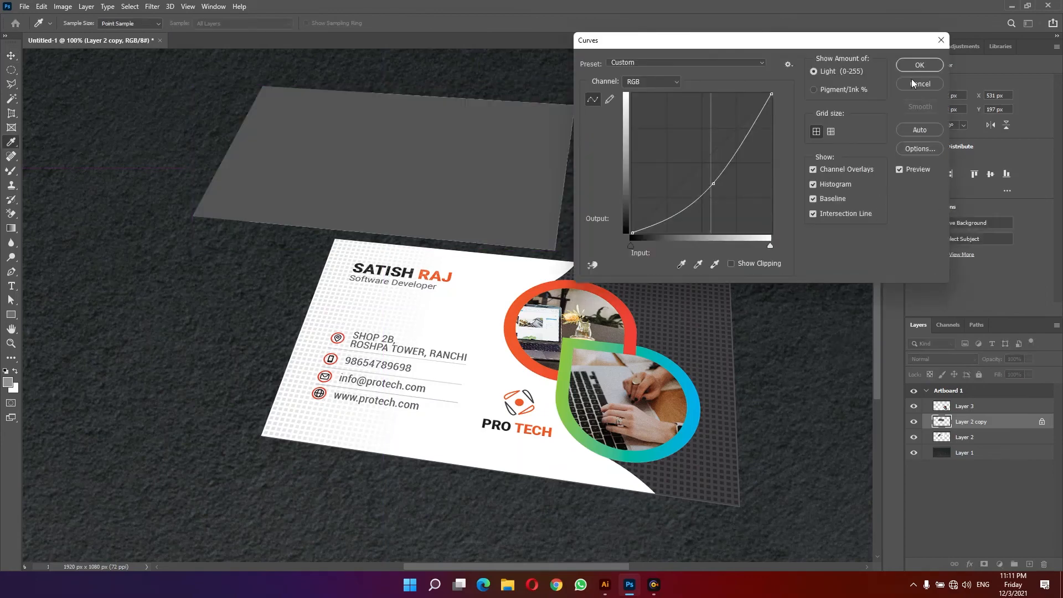
click(918, 65)
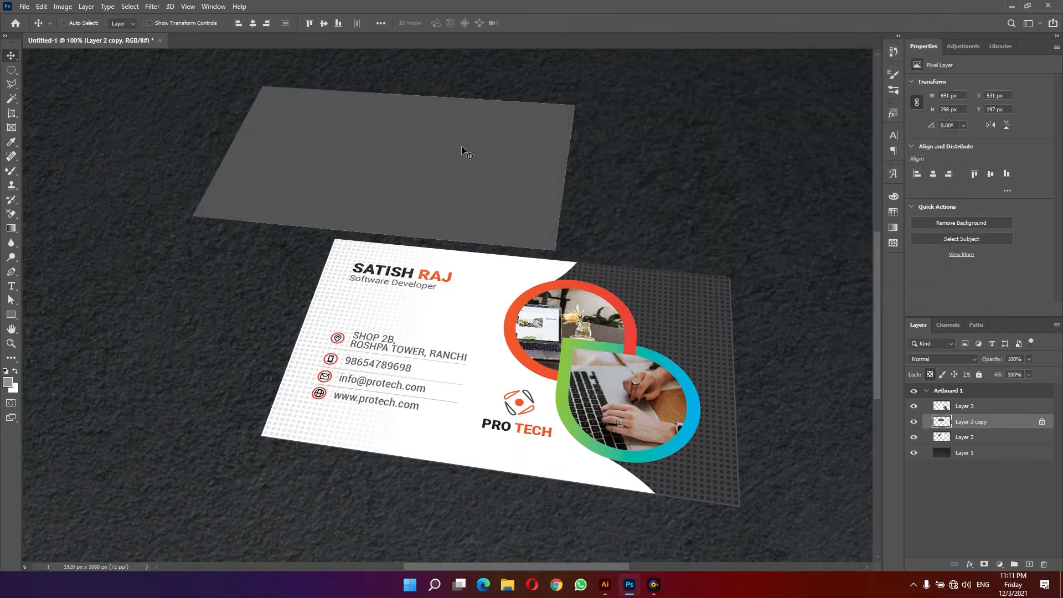
- Send the grey copy beneath the back card and nudge it down and right to form a thin card edge
key(ctrl)
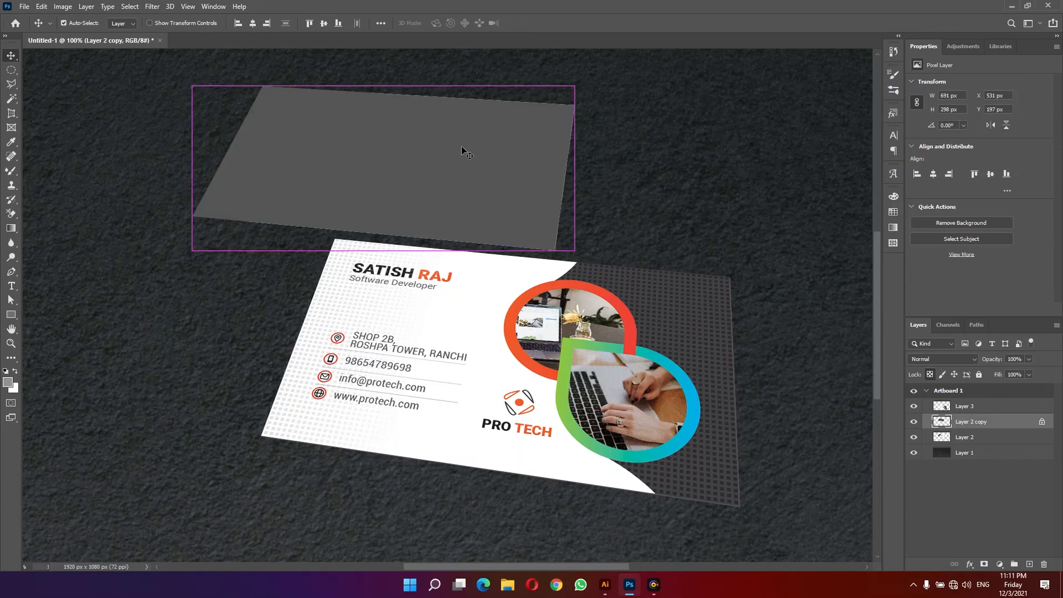
key(ctrl+bracketleft)
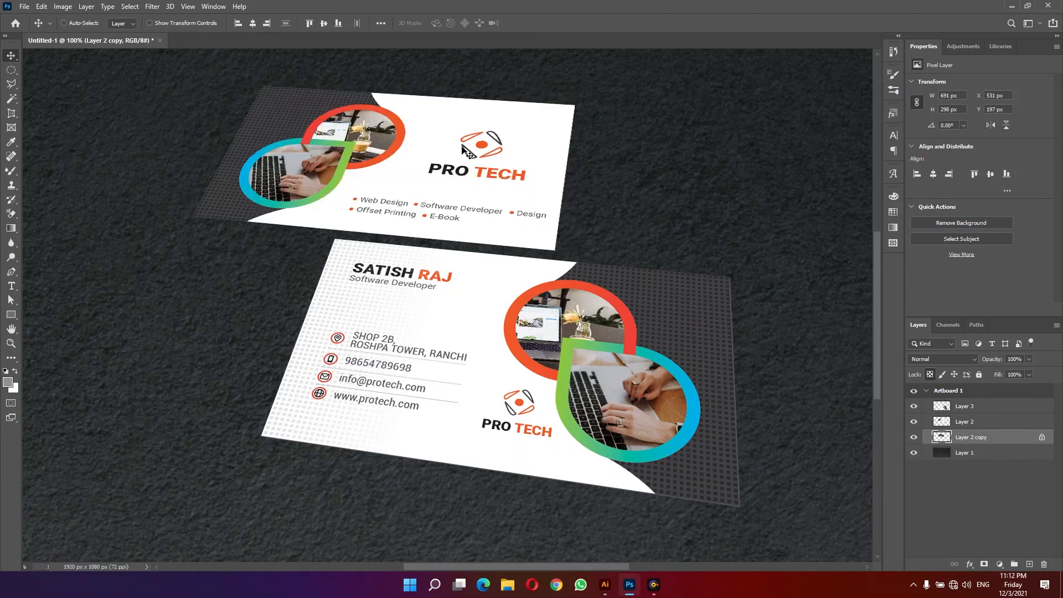
key(Down)
key(Down)
key(Down)
key(Right)
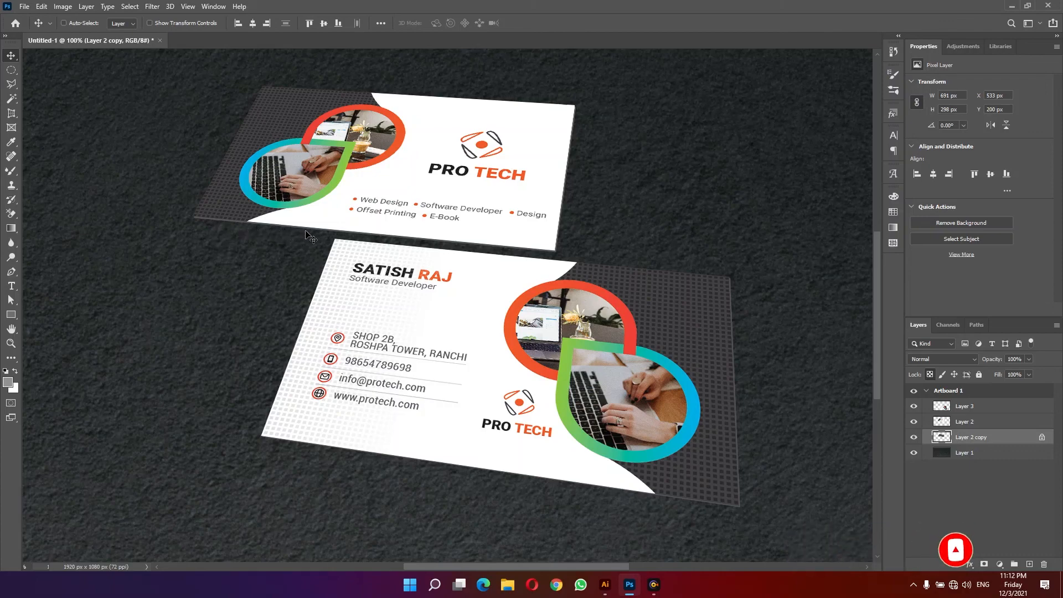
- Merge the back-card layer with its grey edge copy into one layer
click(914, 422)
click(913, 422)
click(914, 422)
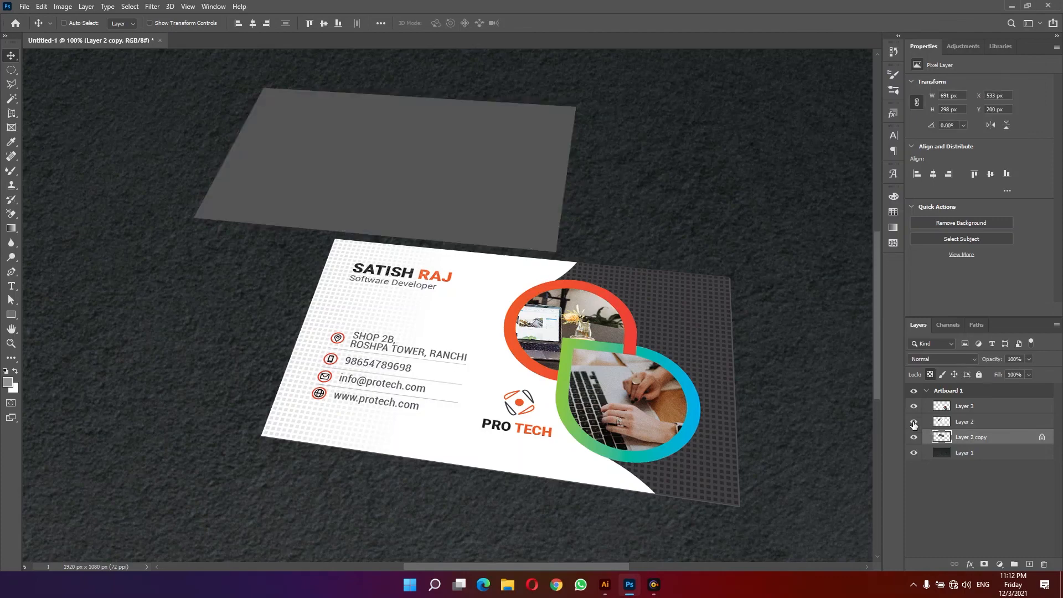
click(914, 423)
ctrl+click(972, 426)
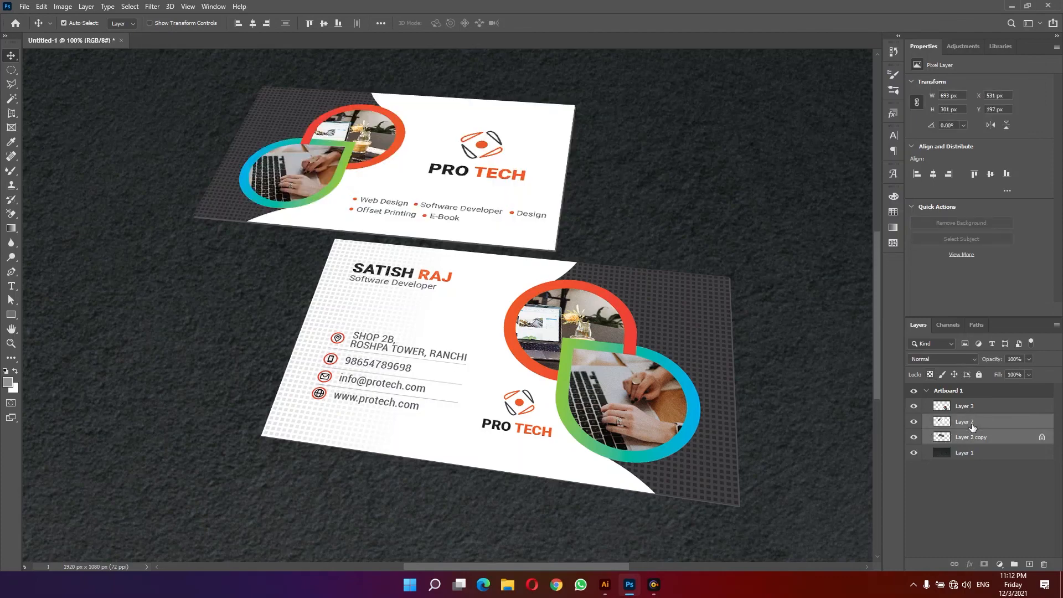
key(ctrl+e)
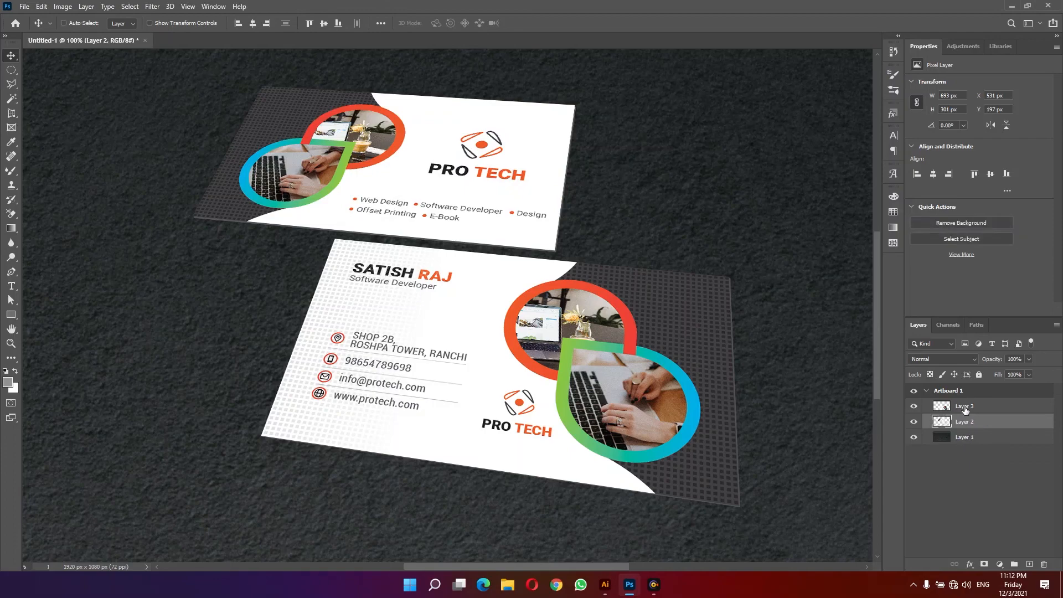
- Rename the front card layer "Card 1" and the back card layer "Card 2"
double_click(965, 408)
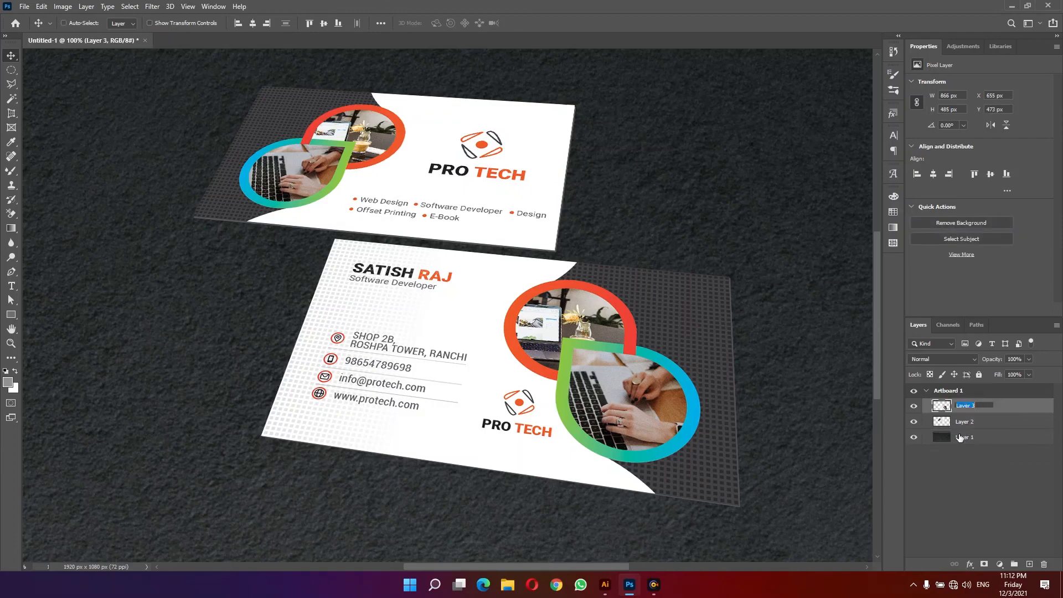
text(Card 1)
key(Return)
double_click(965, 422)
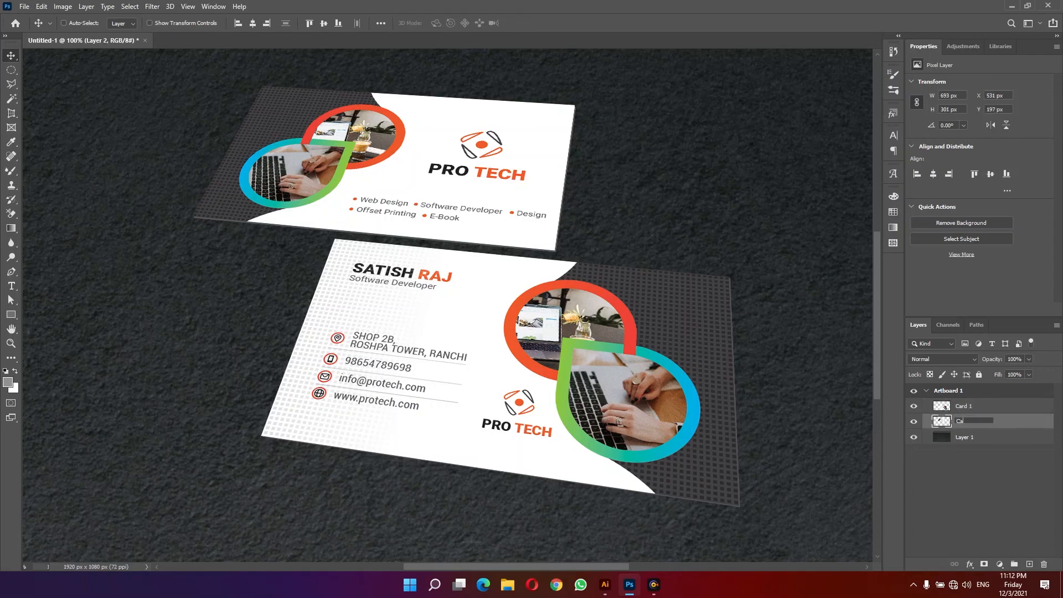
key(Return)
- Add a Drop Shadow to Card 1 with 50% opacity and 16 px distance
click(987, 408)
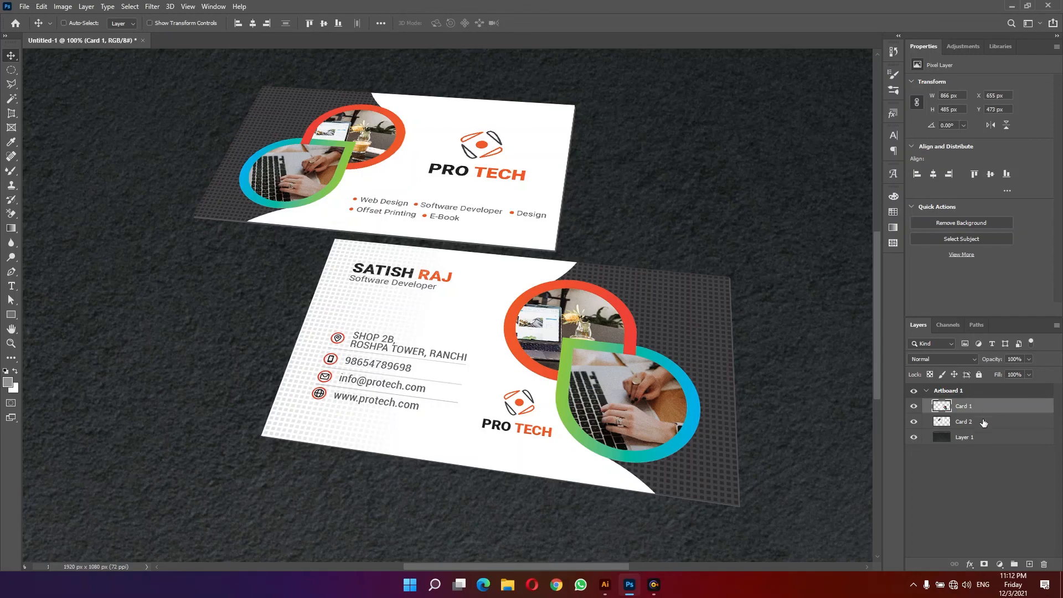
click(914, 422)
click(914, 422)
click(971, 564)
click(972, 562)
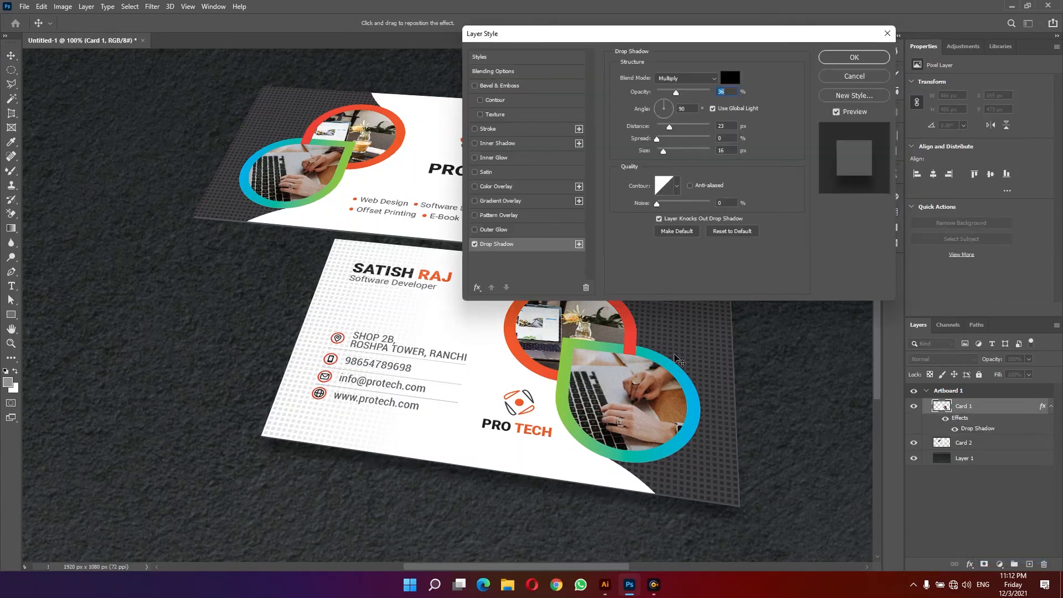
drag(677, 93, 682, 92)
text(50)
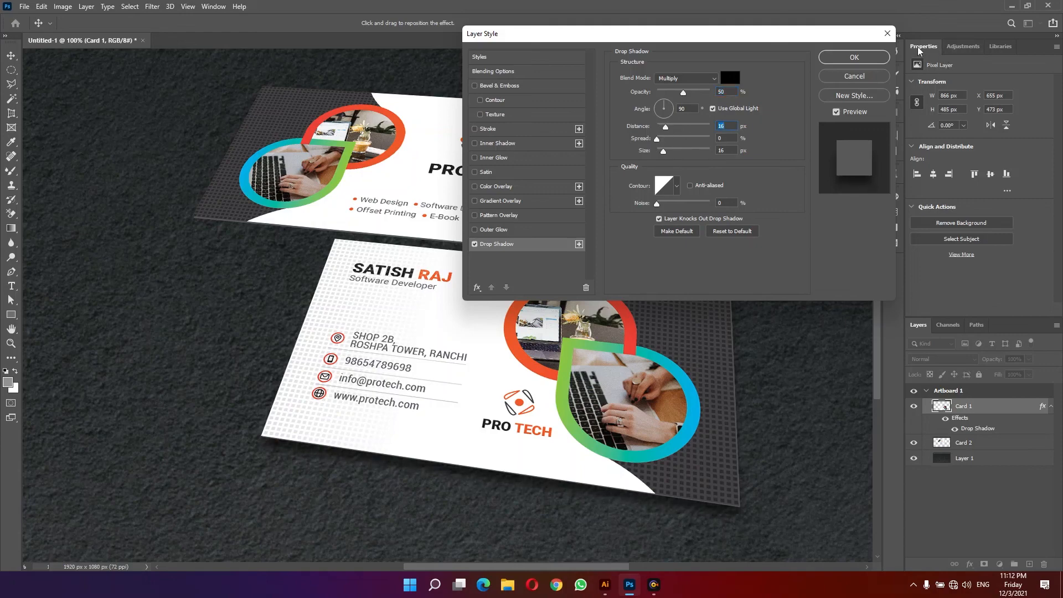
click(854, 57)
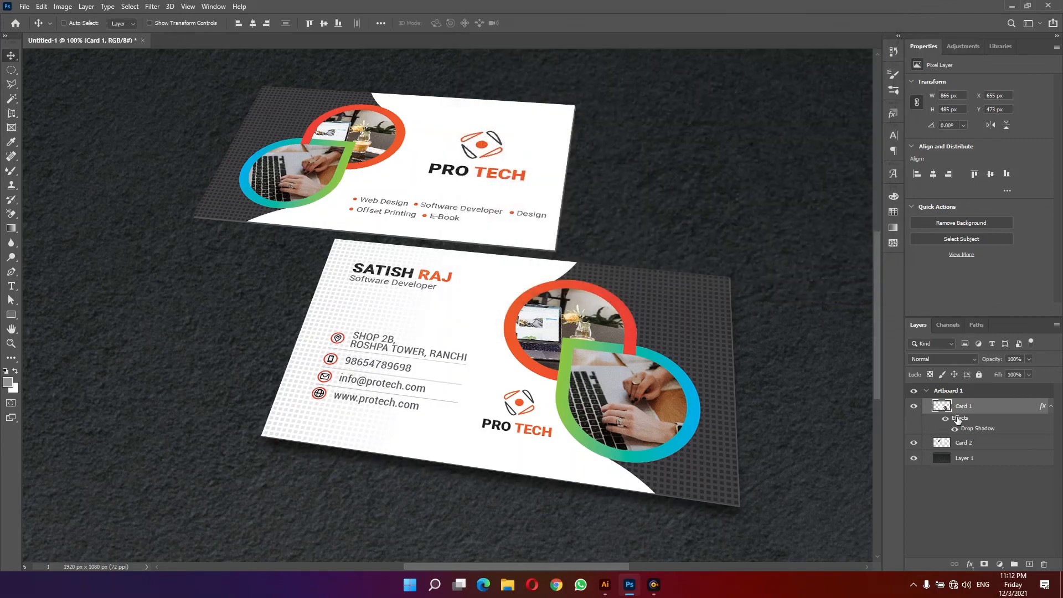
- Duplicate Card 1 repeatedly, offsetting each copy slightly upward to build a stack of front cards
click(1050, 407)
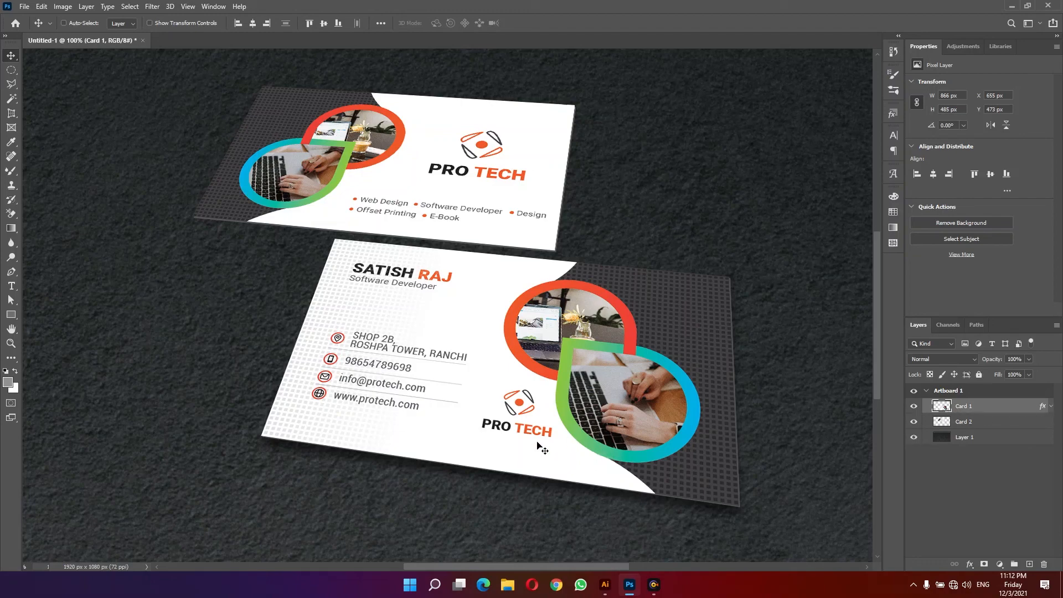
alt+drag(473, 444, 473, 438)
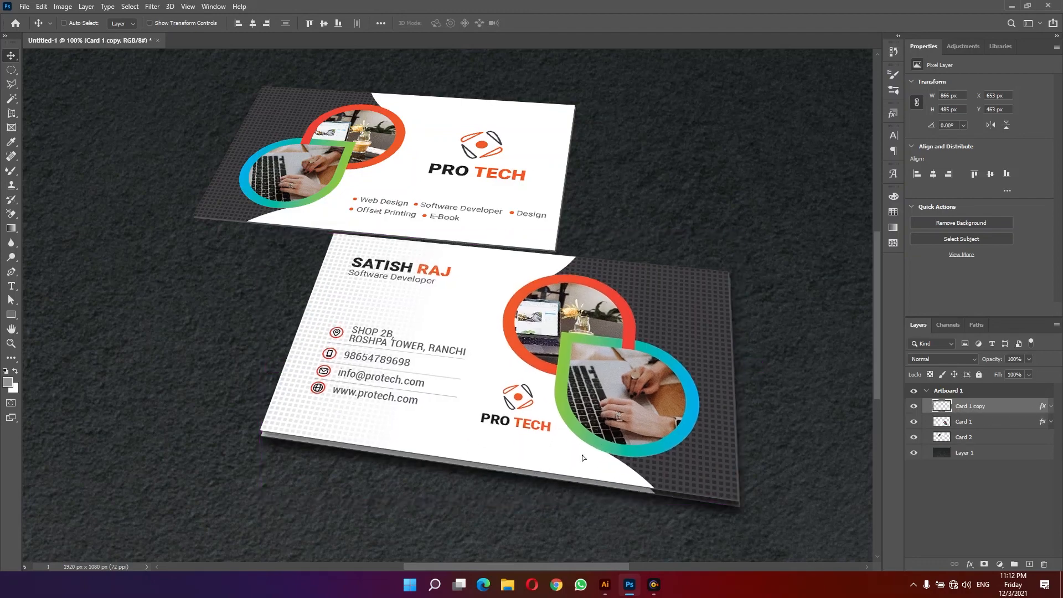
alt+drag(584, 452, 587, 426)
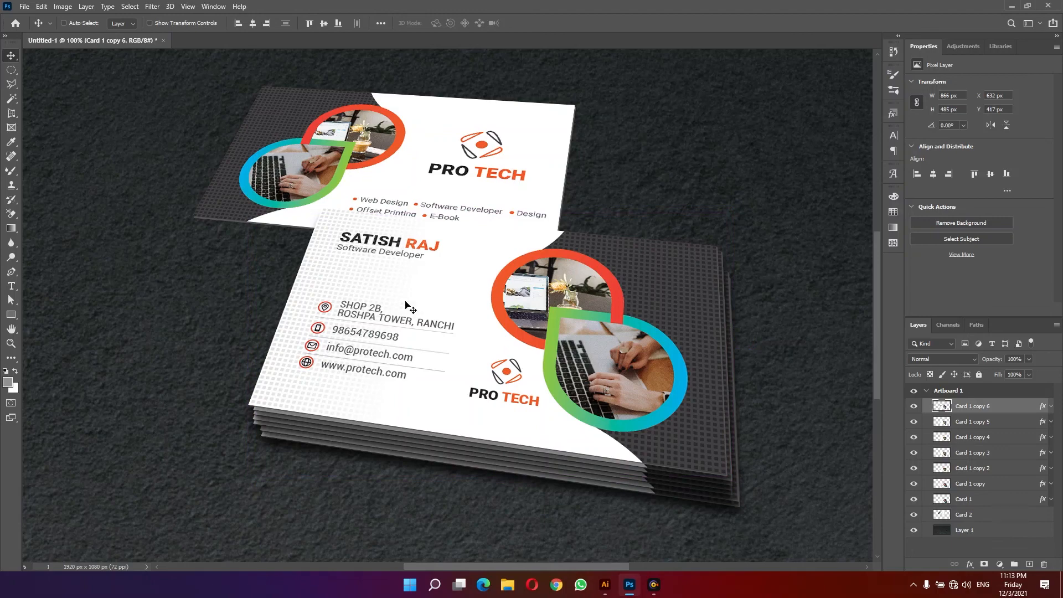
- Copy the drop shadow style from the top front-card copy and paste it onto Card 2
right_click(1008, 408)
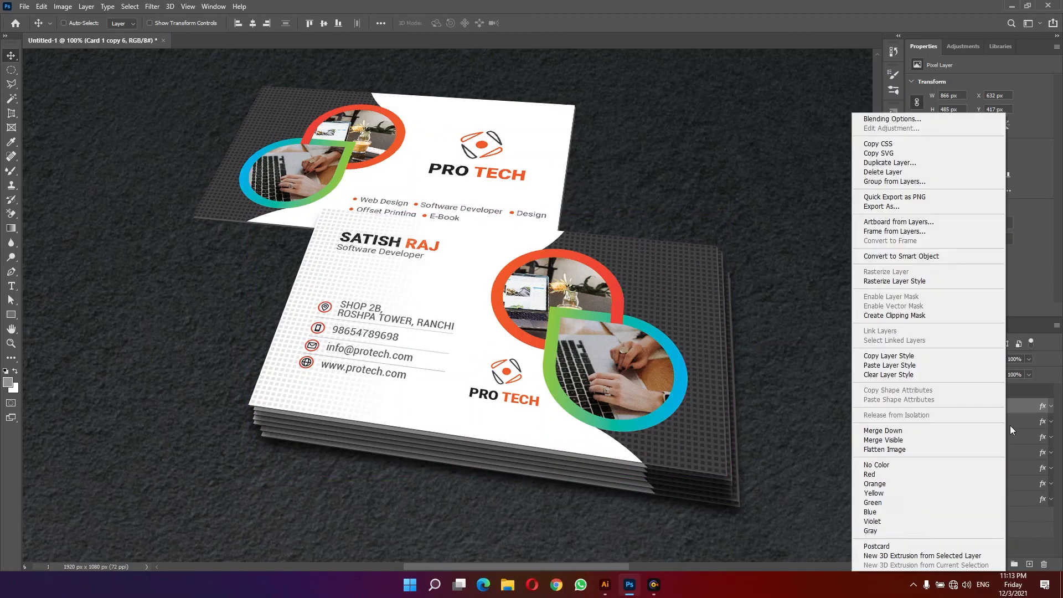
click(886, 365)
right_click(427, 140)
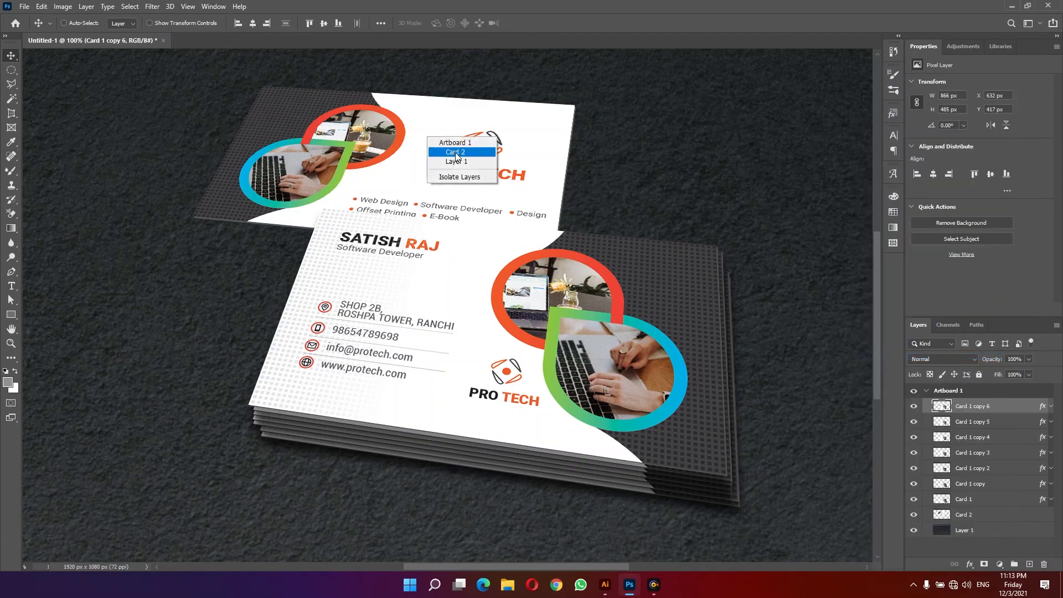
click(451, 151)
right_click(987, 517)
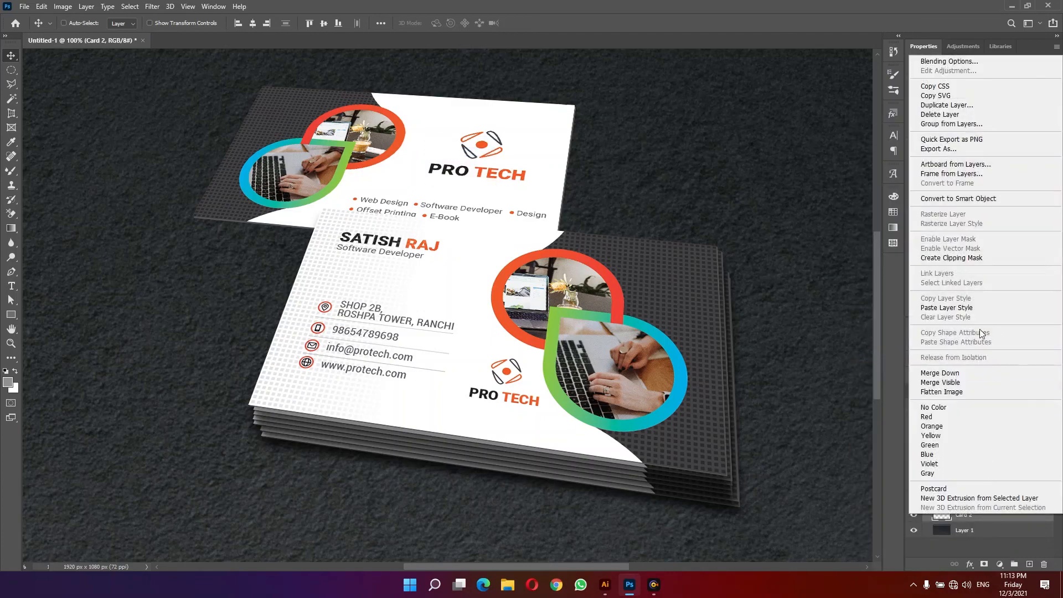
click(947, 308)
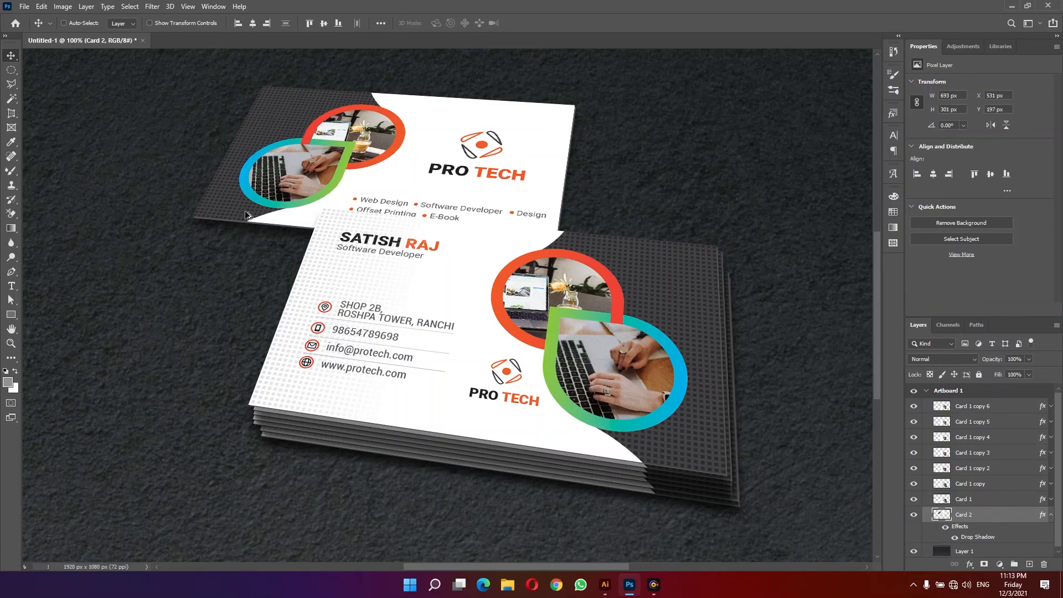
- Duplicate Card 2 several times, offsetting the copies upward to stack the back cards
drag(246, 212, 253, 181)
key(ctrl+t)
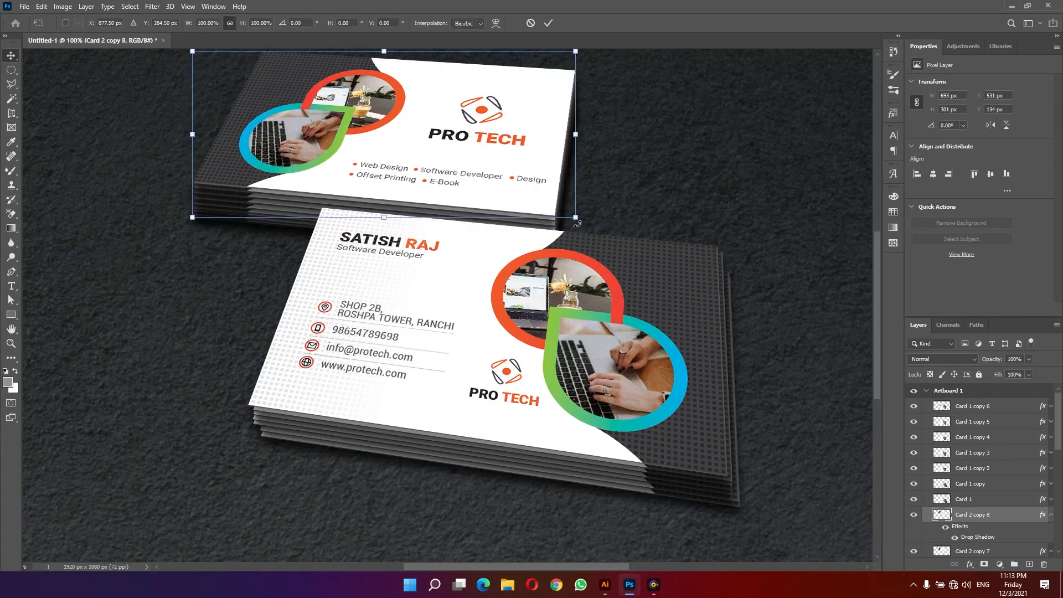
drag(579, 224, 583, 211)
key(Escape)
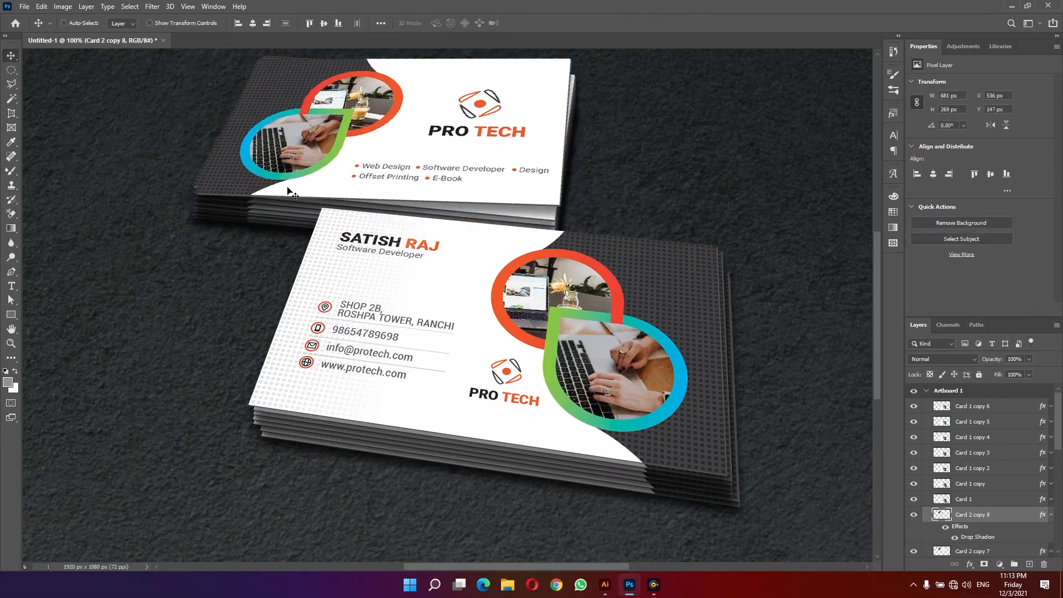
- Add two more back-card copies on the stack and scale the topmost copy slightly larger
drag(288, 189, 287, 180)
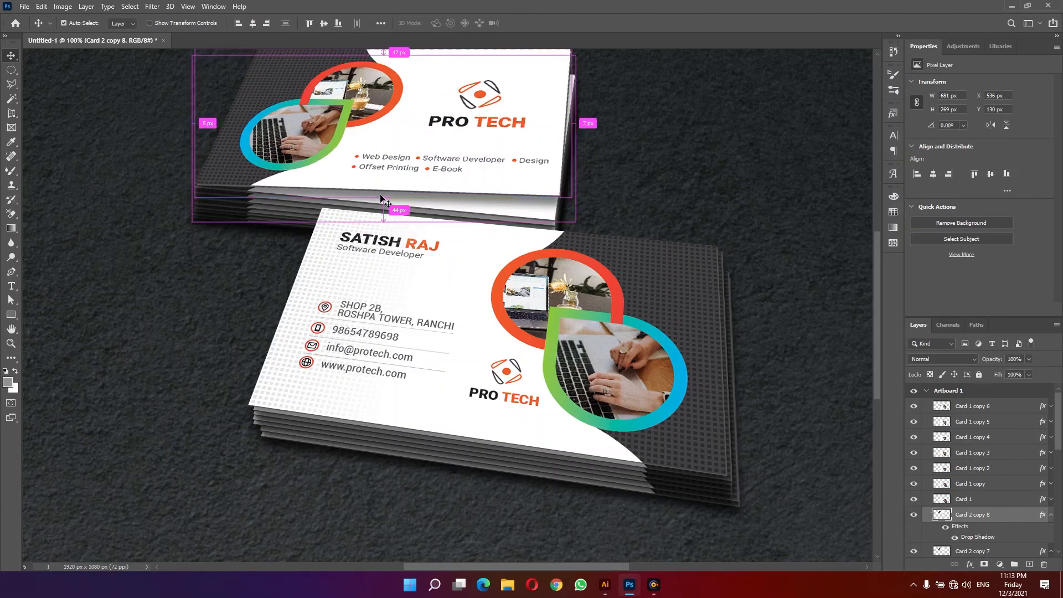
key(z)
key(v)
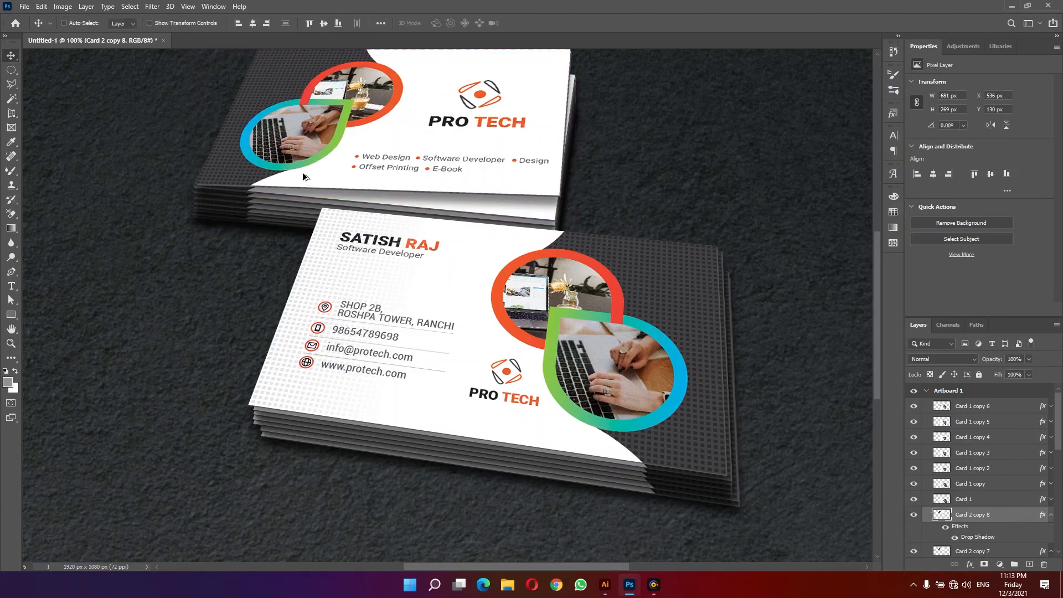
drag(303, 177, 303, 167)
key(ctrl+t)
drag(580, 194, 586, 176)
key(Return)
- Place a back-card copy above all layers over the front stack, scaled to about 121% and rotated about 15°
drag(284, 180, 243, 341)
key(ctrl+shift+bracketright)
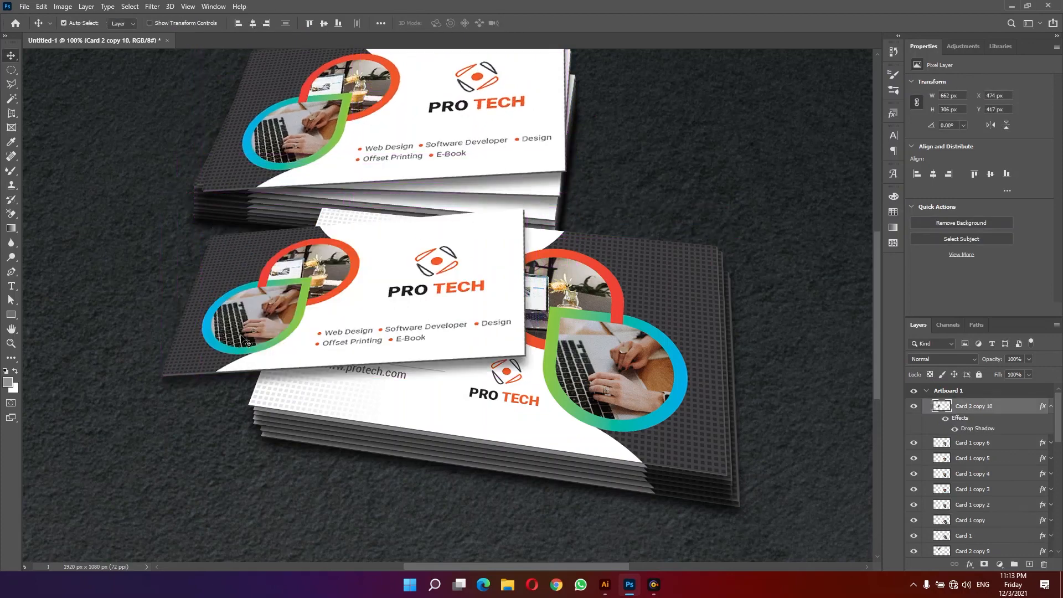
key(ctrl+t)
drag(527, 209, 608, 175)
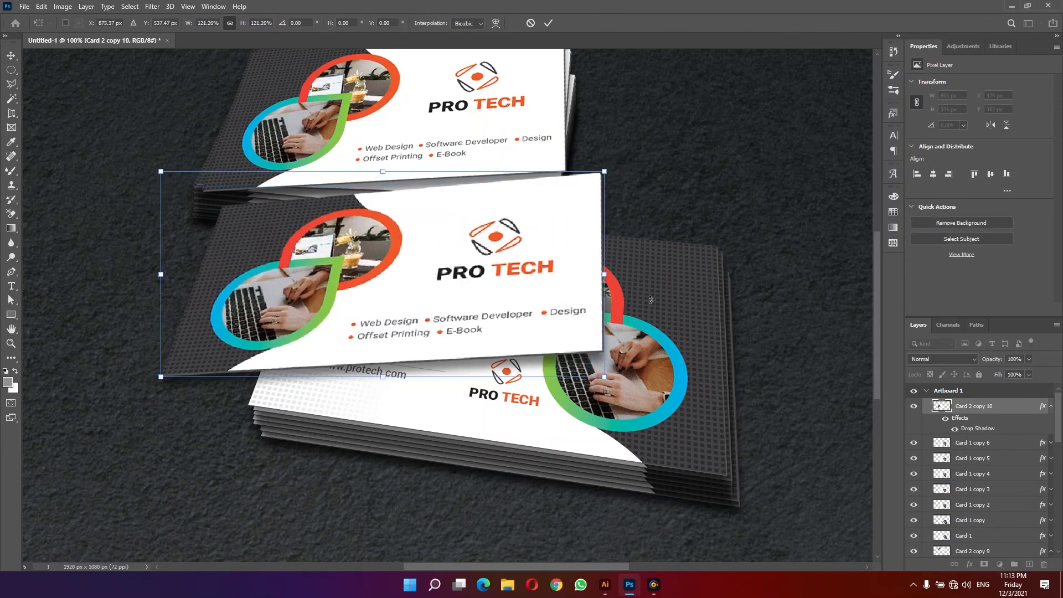
drag(650, 299, 640, 372)
drag(448, 299, 447, 254)
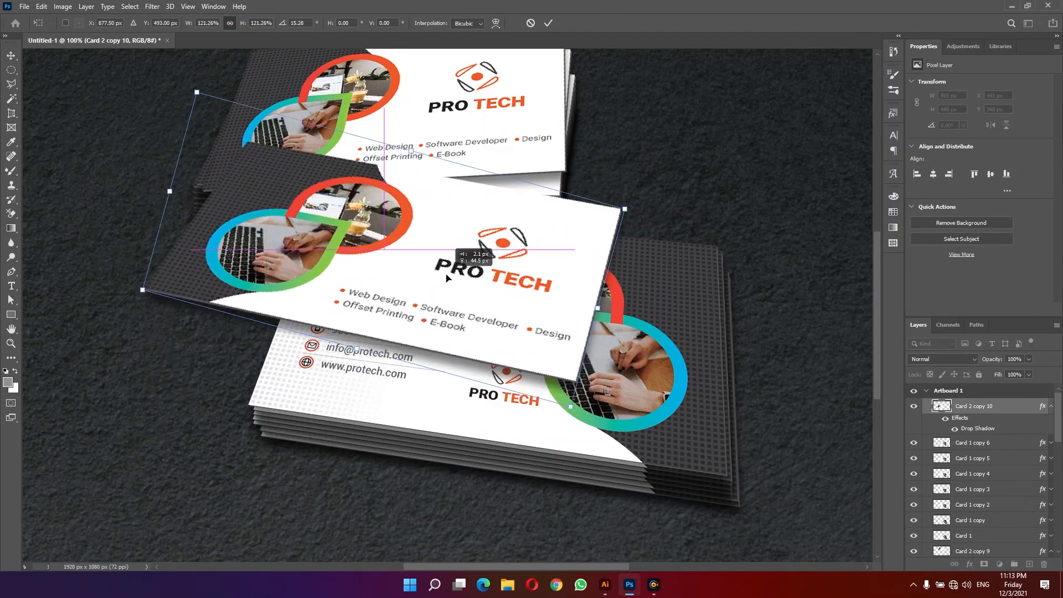
key(Return)
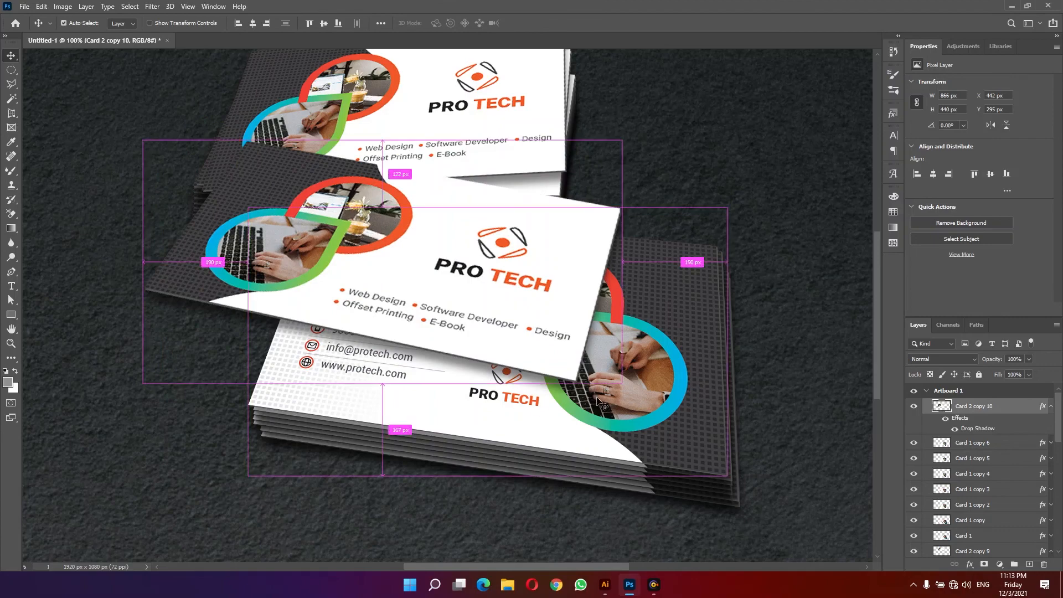
- Rotate the loose back card the other way so it tilts upward to the right
key(ctrl+t)
drag(651, 414, 677, 299)
key(Return)
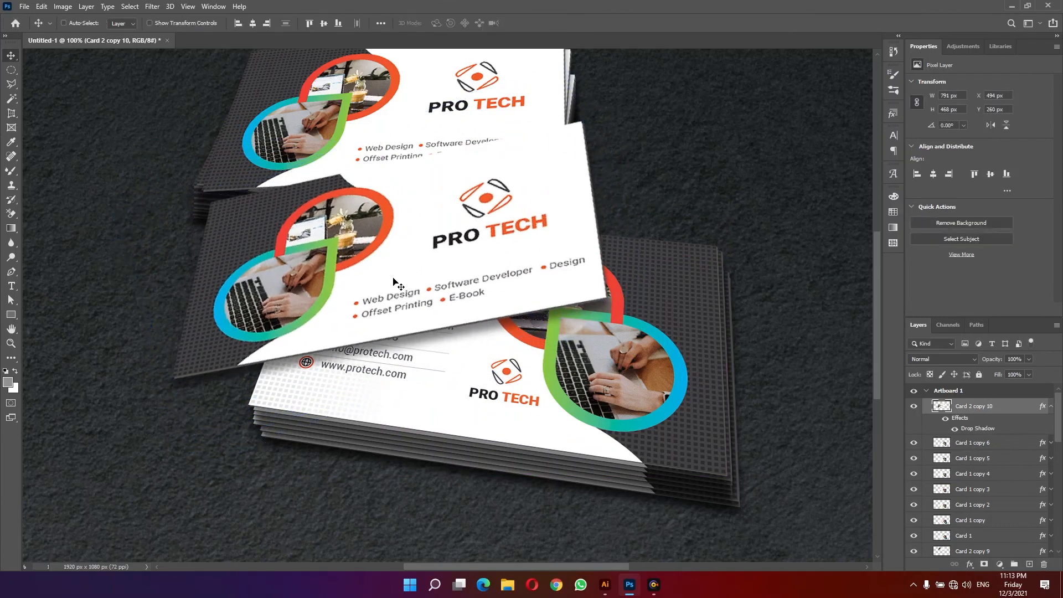
- View the finished mockup in full-screen mode
key(f)
key(f)
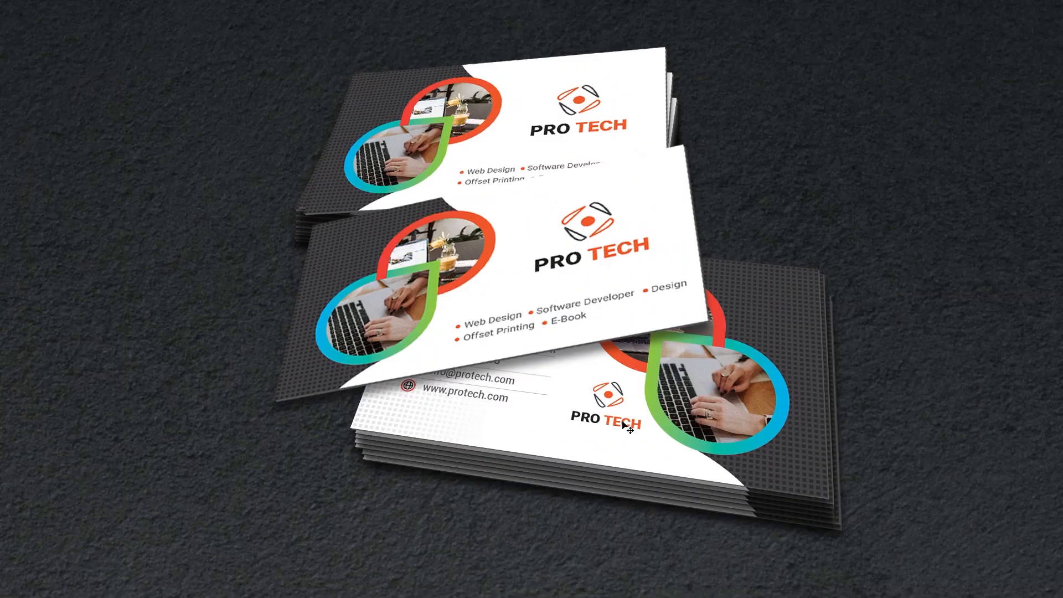
mouse_move(904, 301)
mouse_down()
mouse_move(869, 313)
mouse_move(903, 318)
mouse_up()
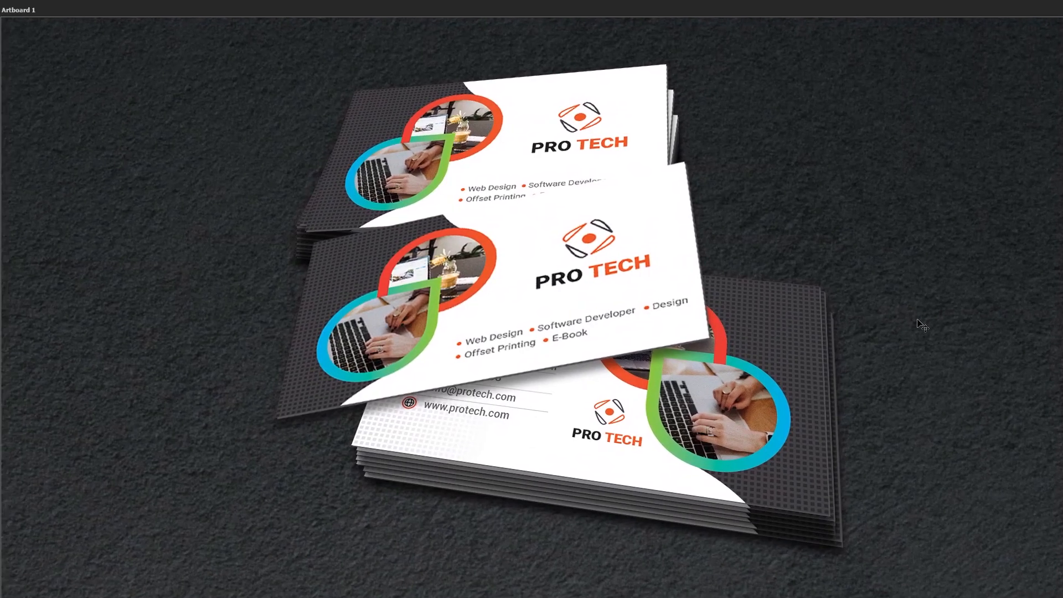